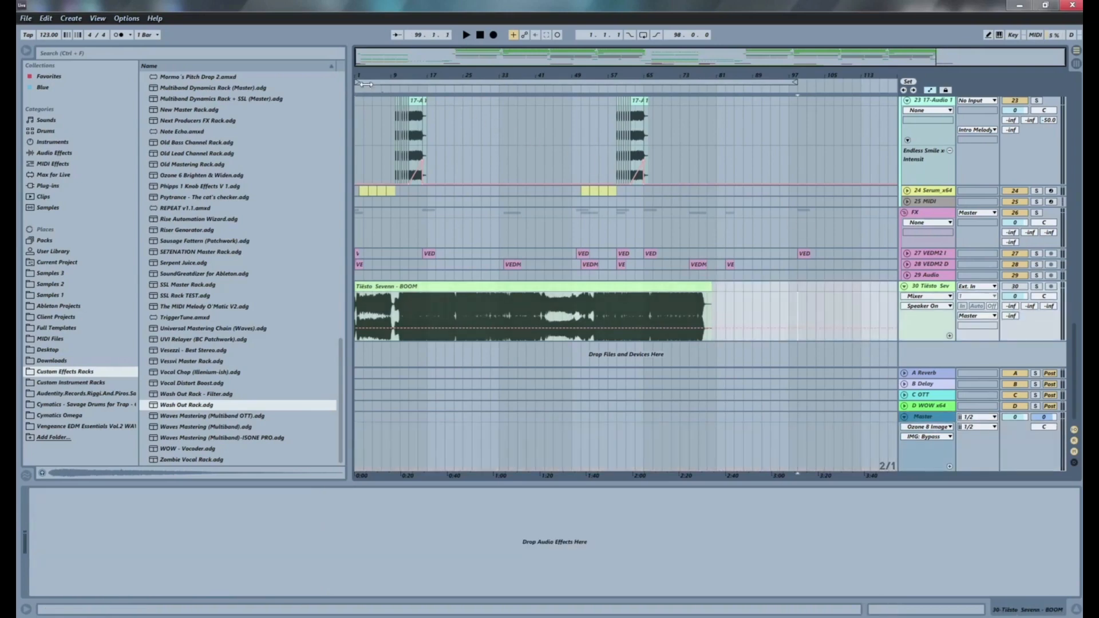
Step: Play the full arrangement from bar 1 through to the end and stop playback
drag(374, 78, 377, 92)
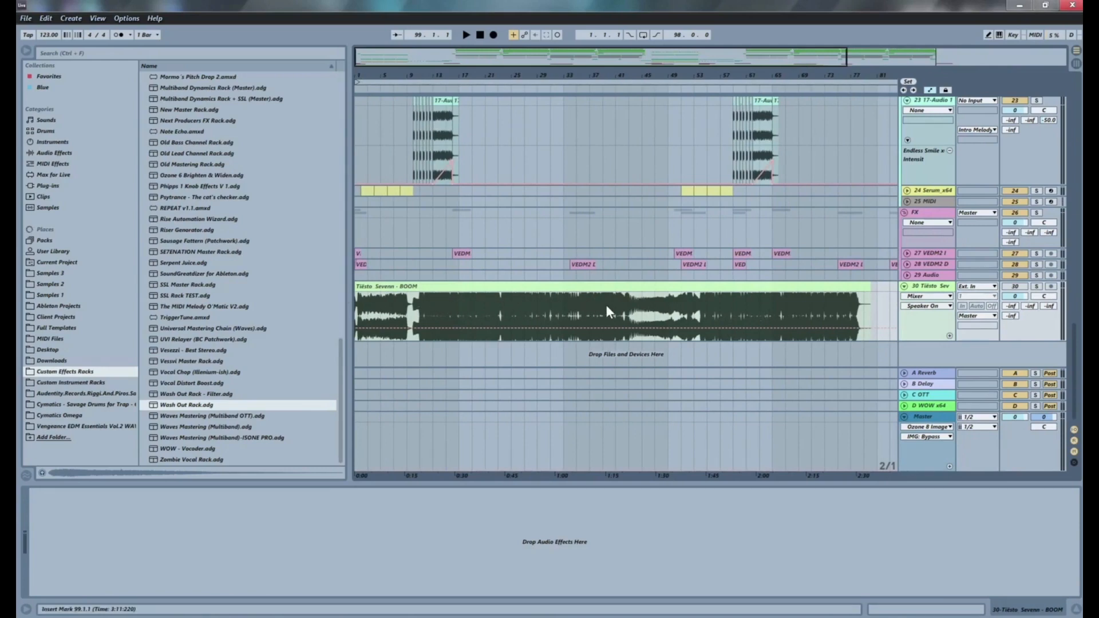
scroll(530, 257, up, 5)
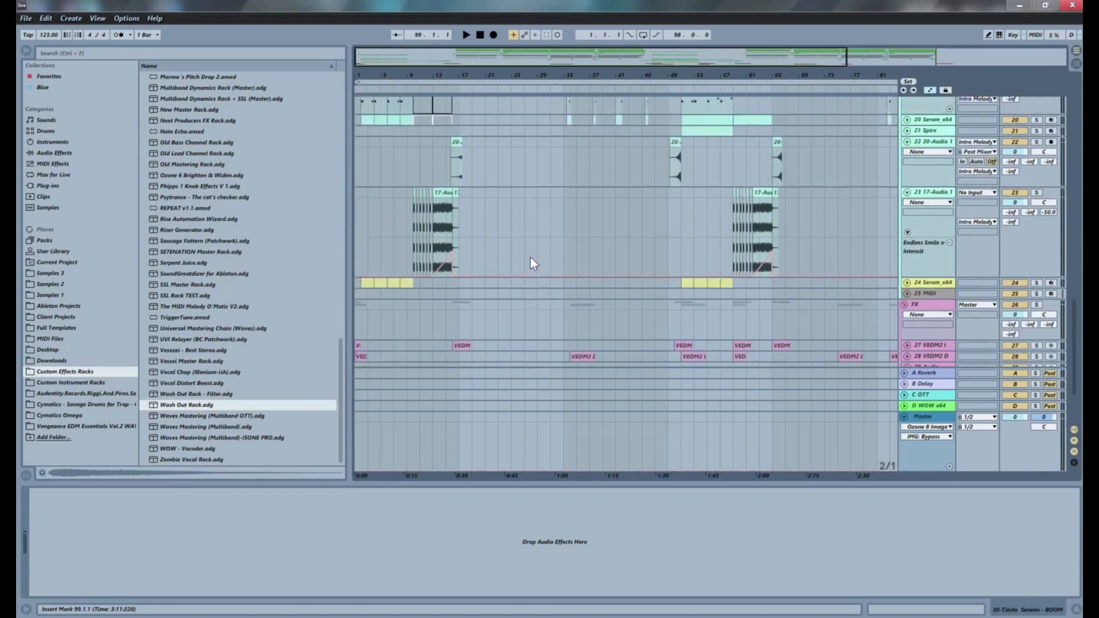
scroll(530, 257, down, 5)
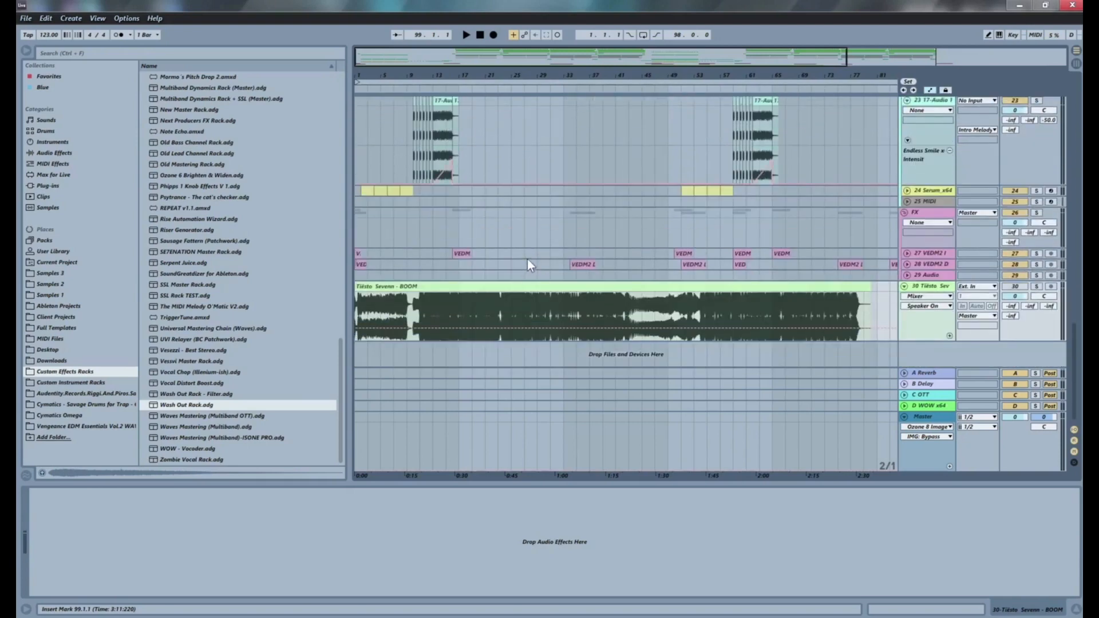
drag(535, 72, 535, 57)
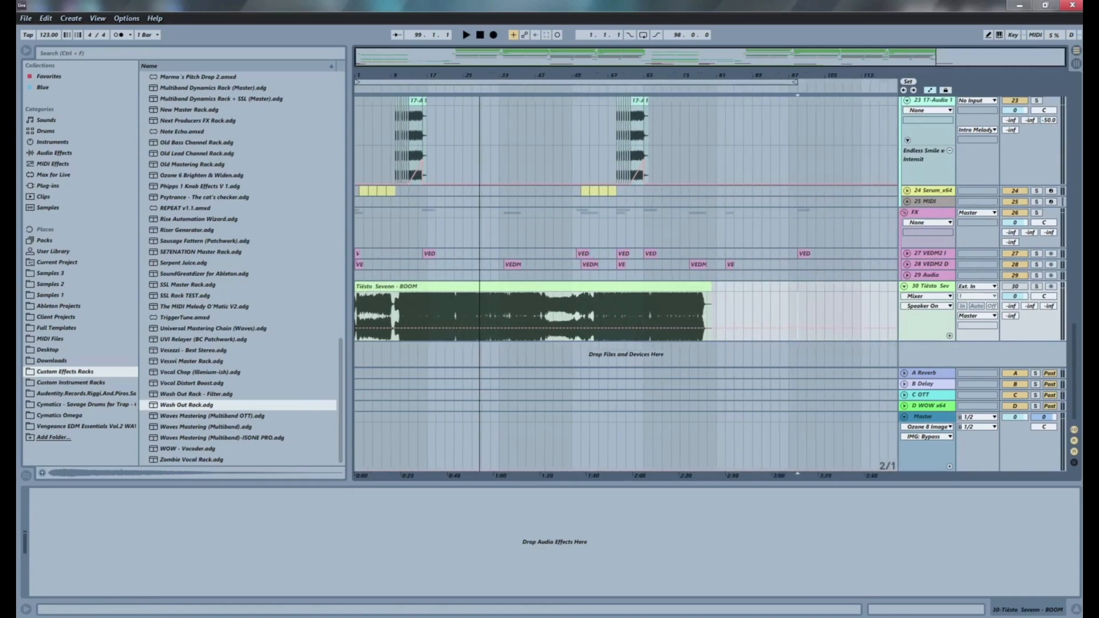
click(357, 232)
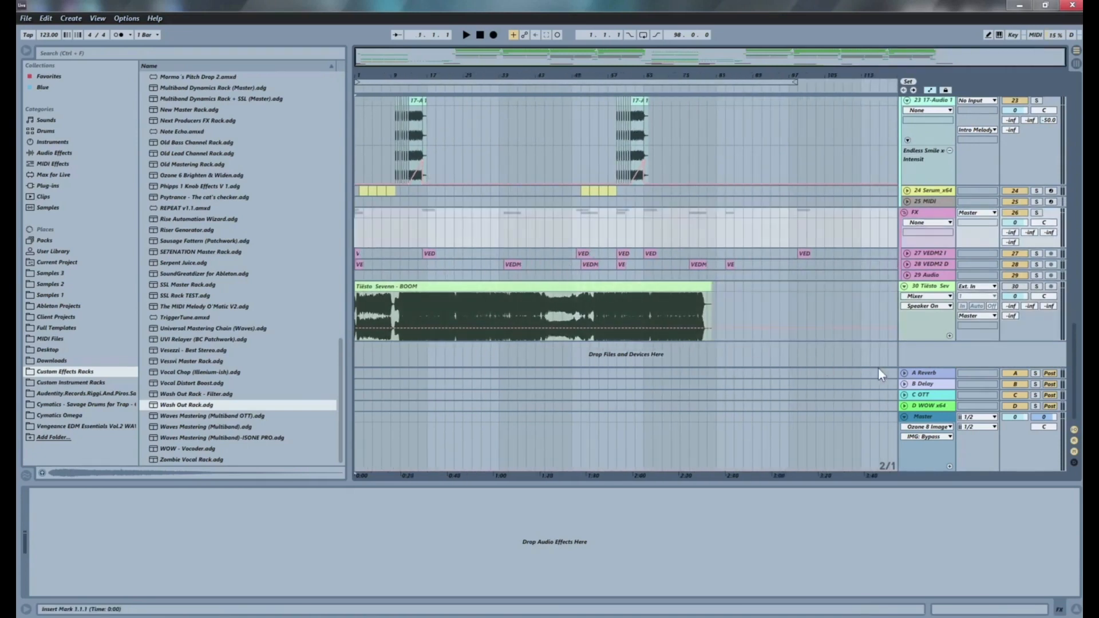
key(space)
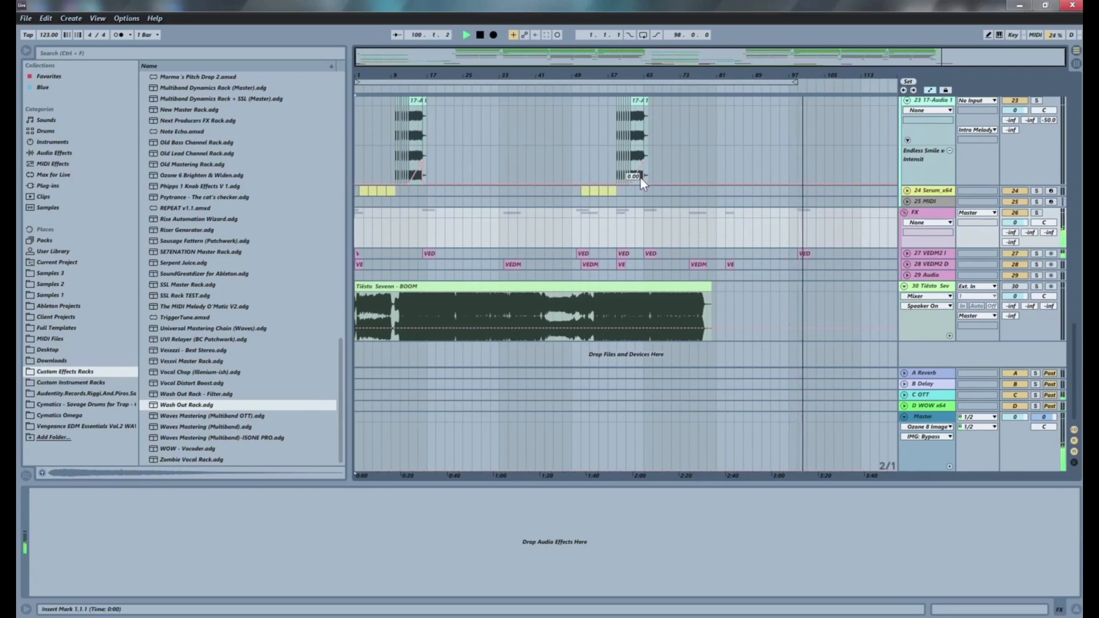
click(504, 219)
key(space)
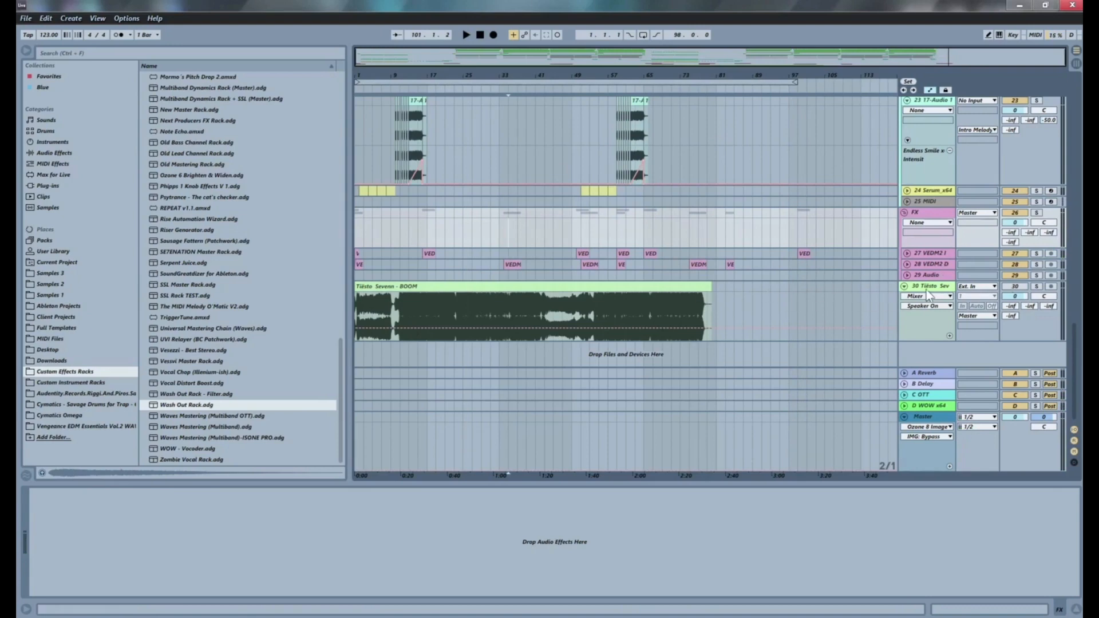
Step: Add the Voxengo SPAN plug-in at the end of the Master track's device chain
click(719, 299)
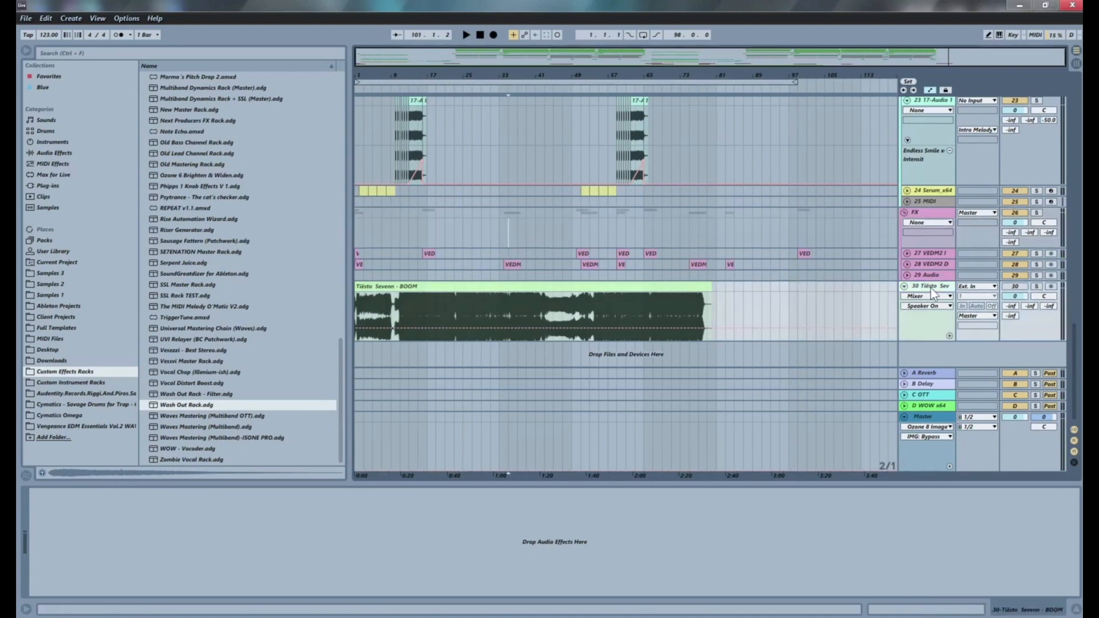
click(920, 409)
click(936, 416)
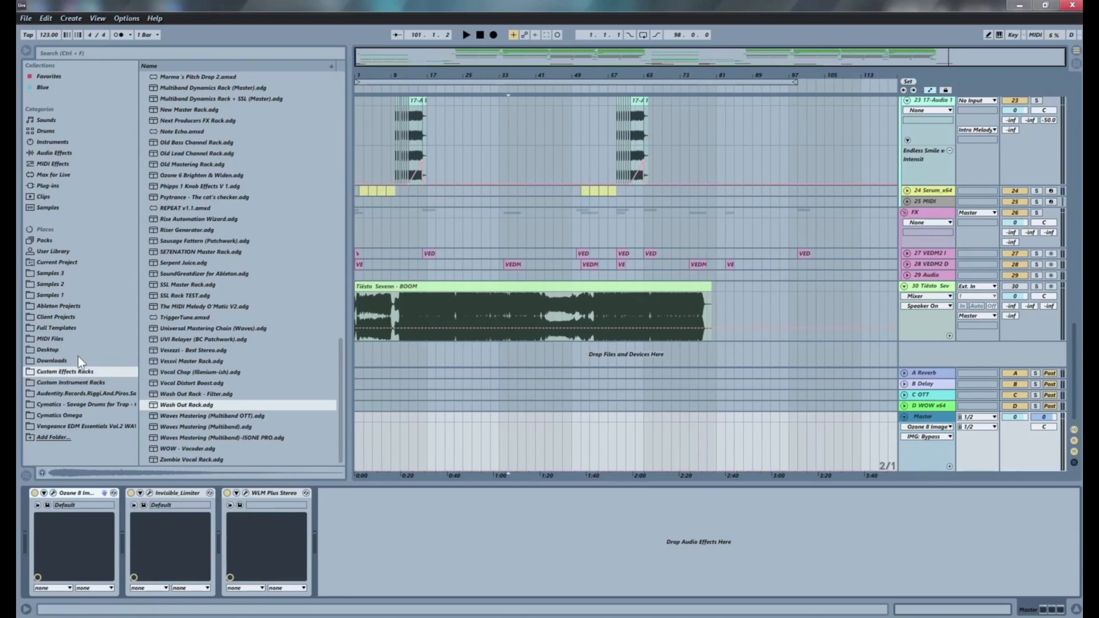
click(48, 185)
scroll(143, 151, down, 1)
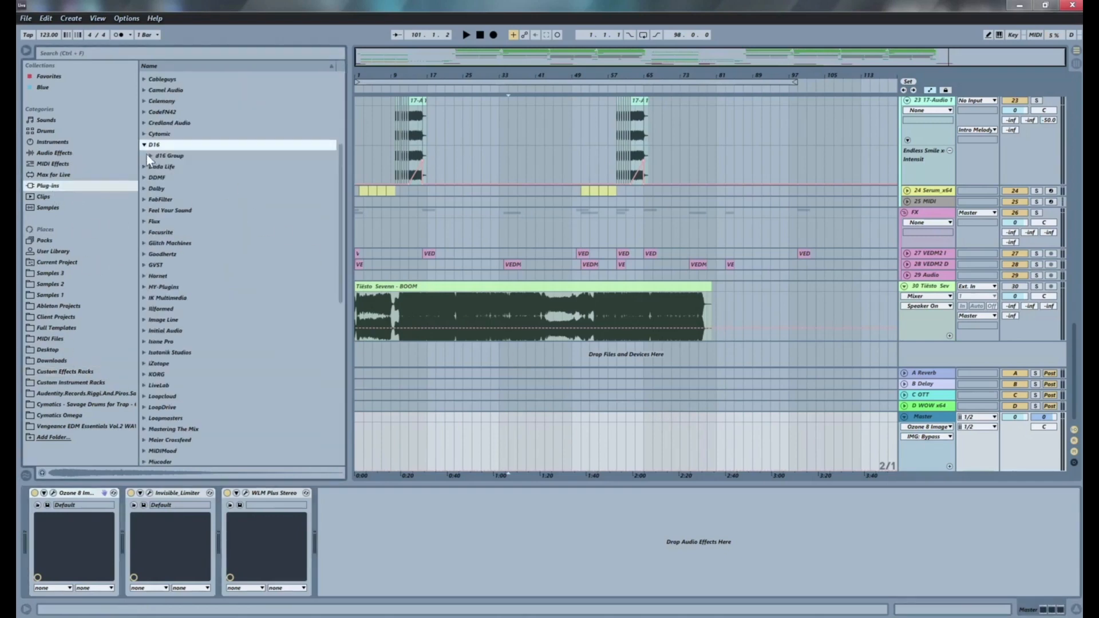
click(145, 144)
drag(343, 150, 354, 330)
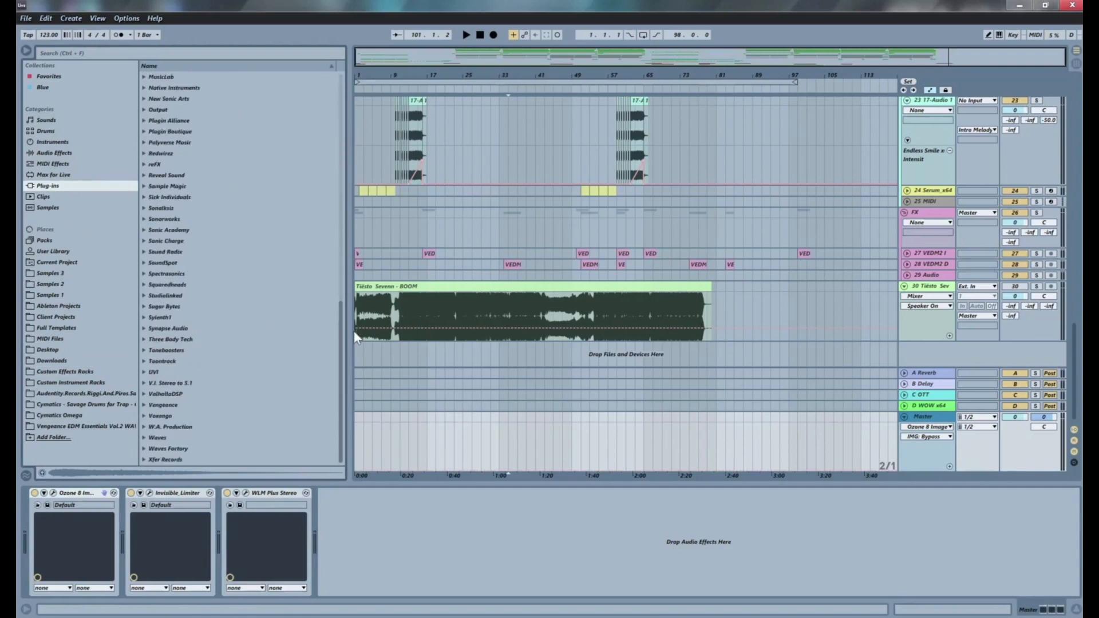
click(145, 416)
drag(166, 434, 382, 564)
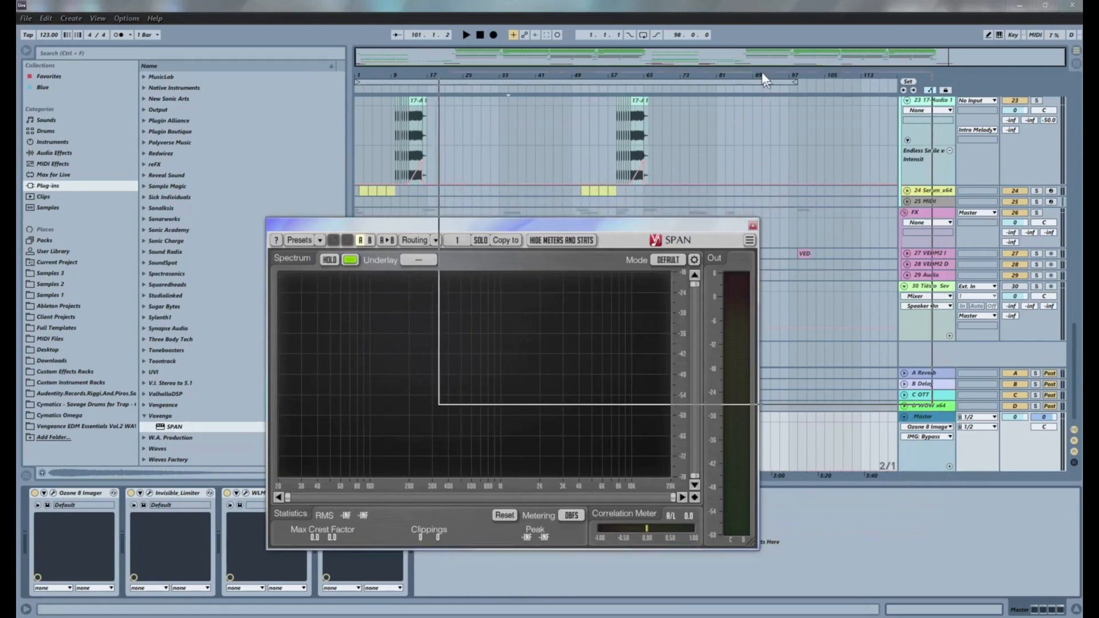
Step: Solo the Tiësto Sevenn - BOOM reference track and examine its frequency spectrum in SPAN while playing from bar 11
drag(766, 80, 766, 80)
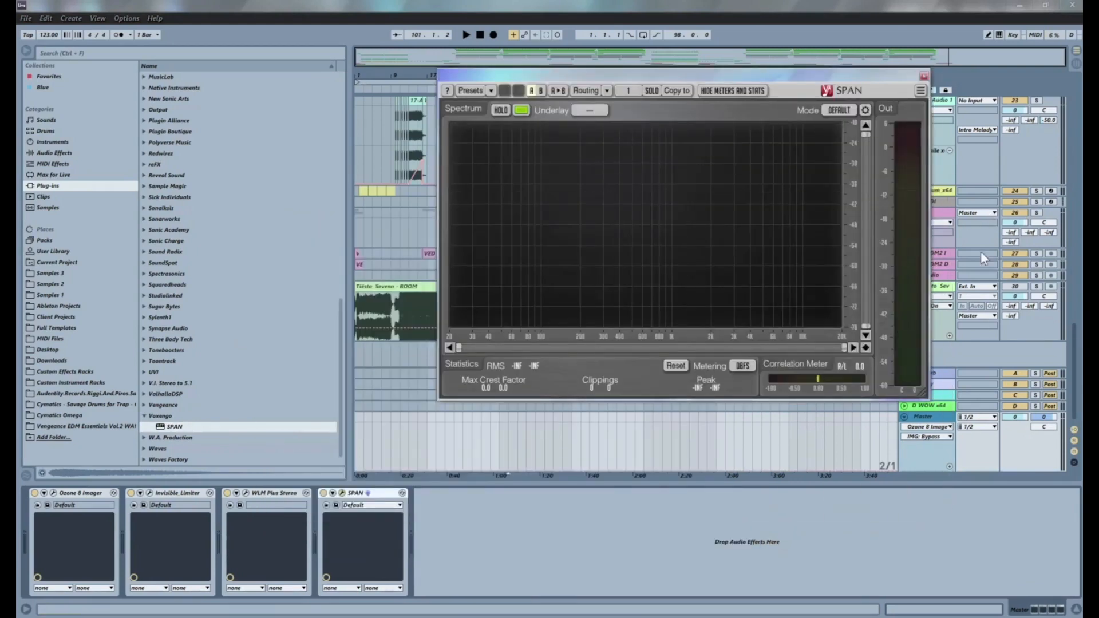
drag(488, 77, 538, 368)
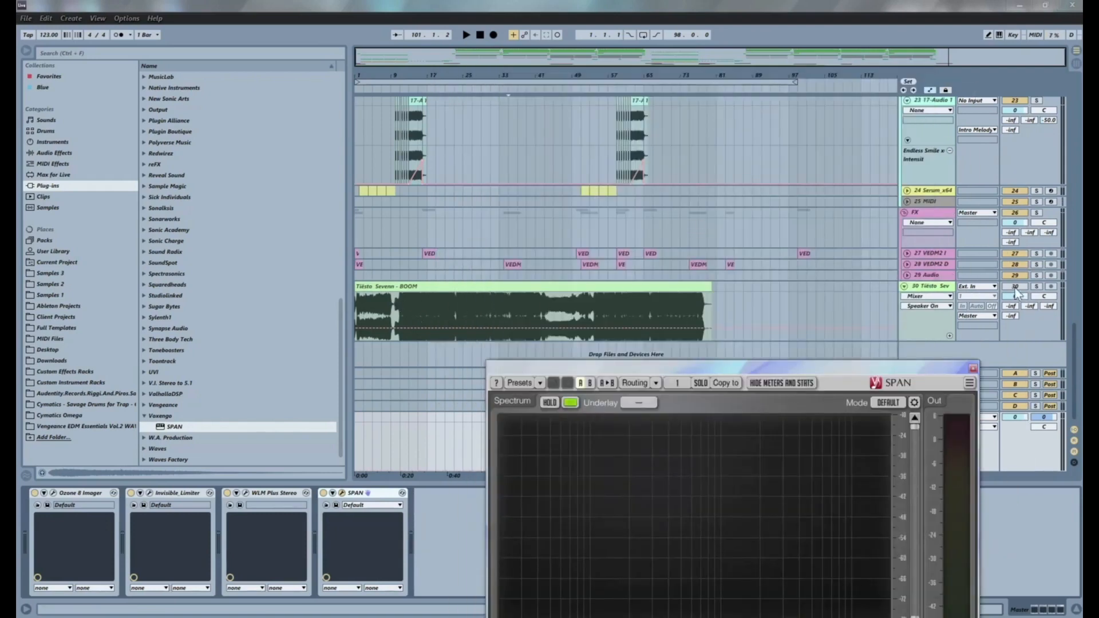
click(1036, 286)
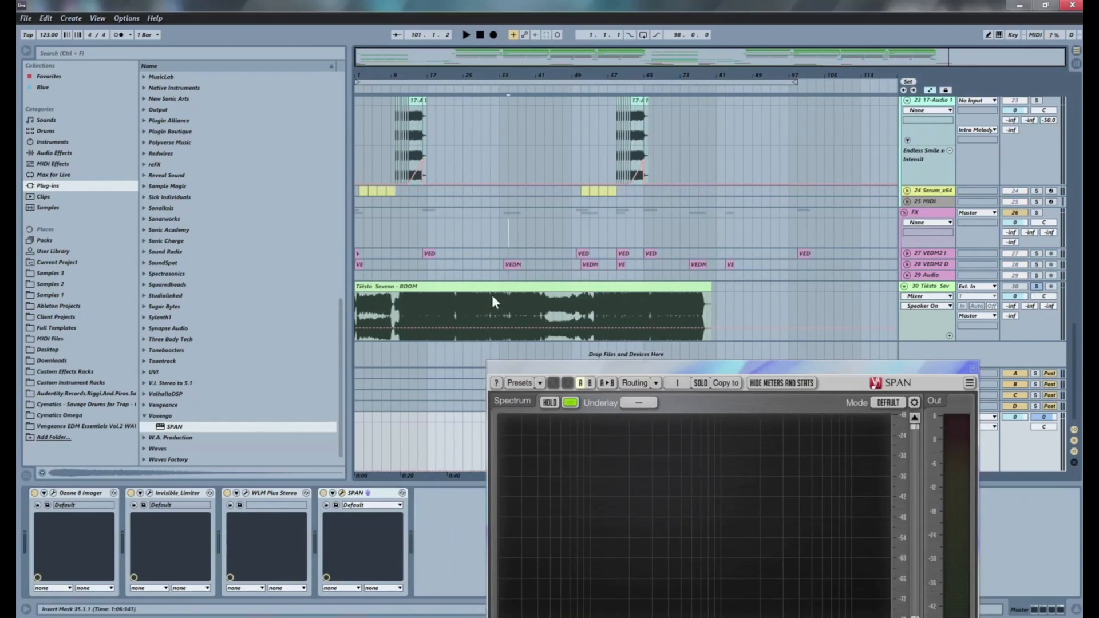
drag(419, 74, 413, 240)
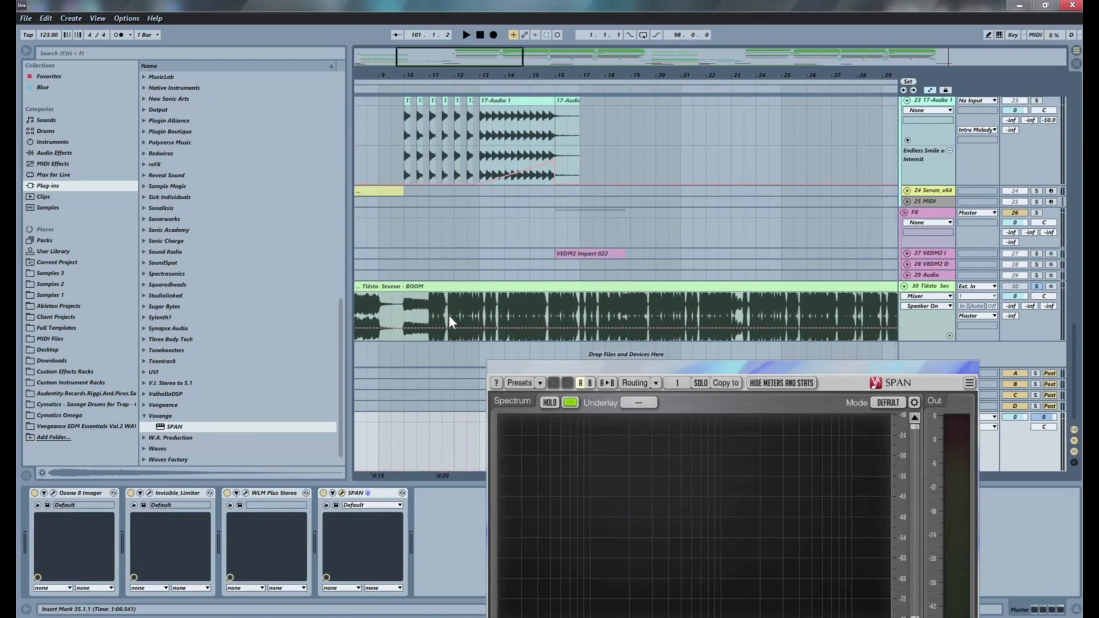
click(430, 306)
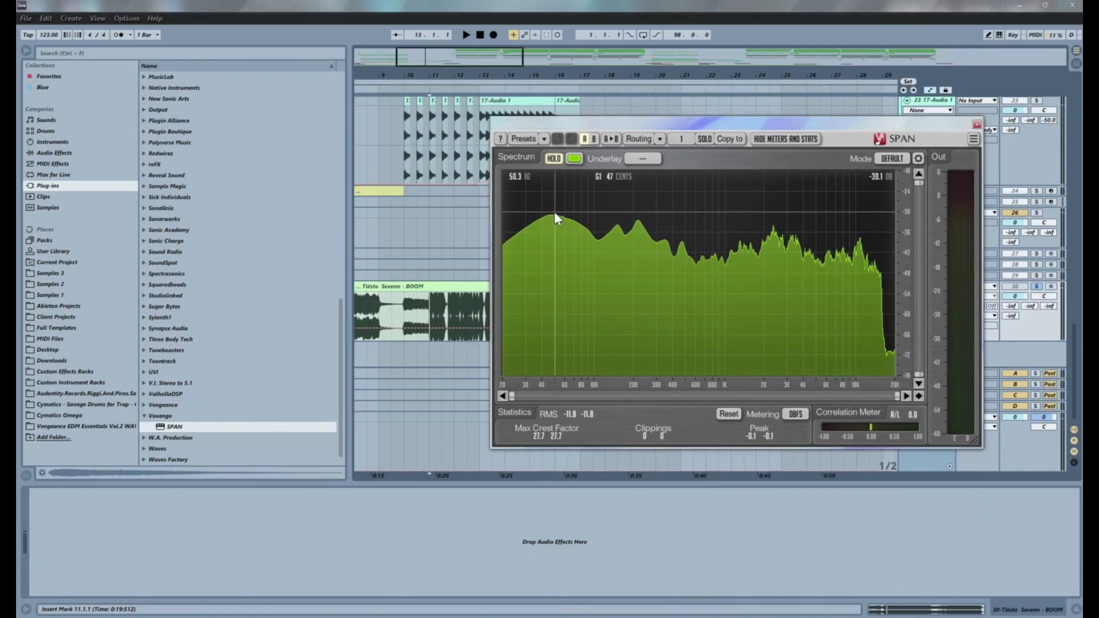
click(977, 125)
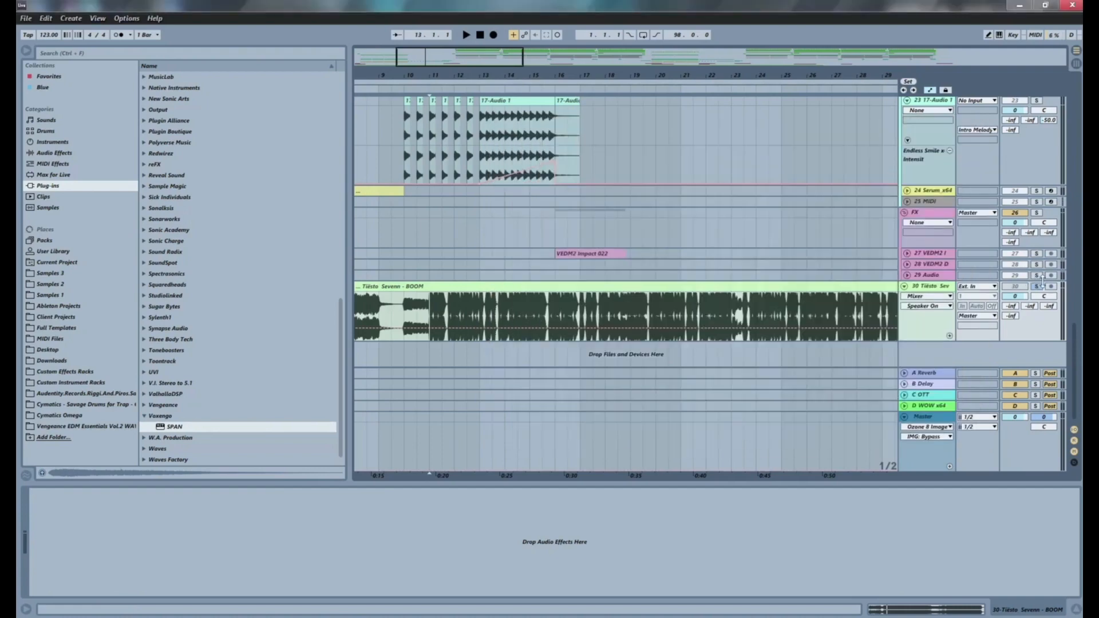
Step: Unsolo the reference track and examine the mix's held spectrum in the Master's SPAN while playing from position 16.3.1
click(932, 423)
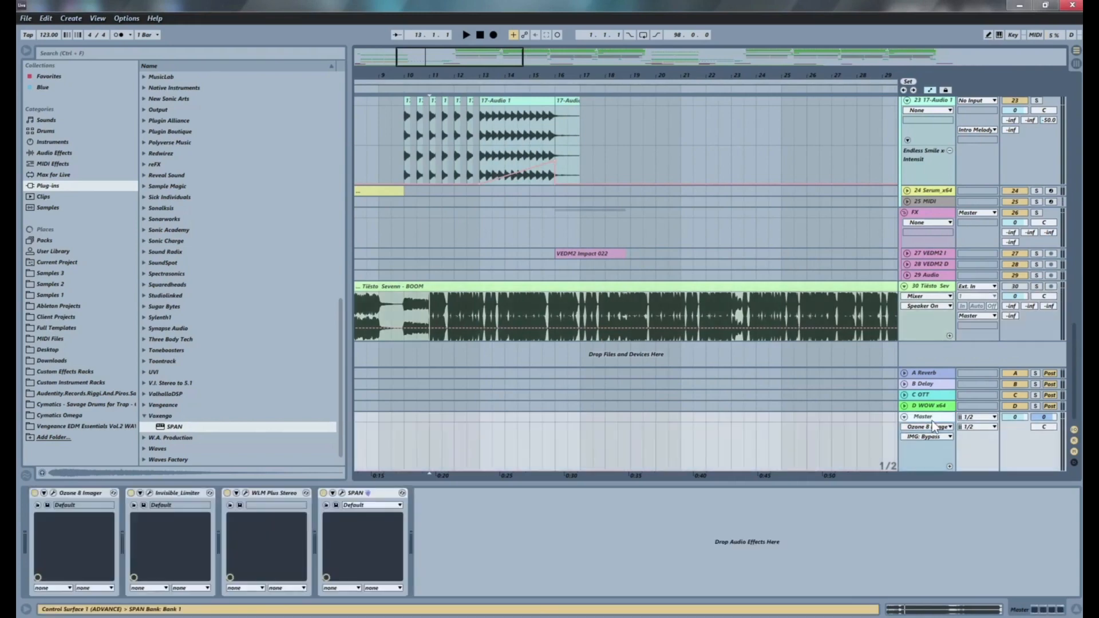
click(342, 493)
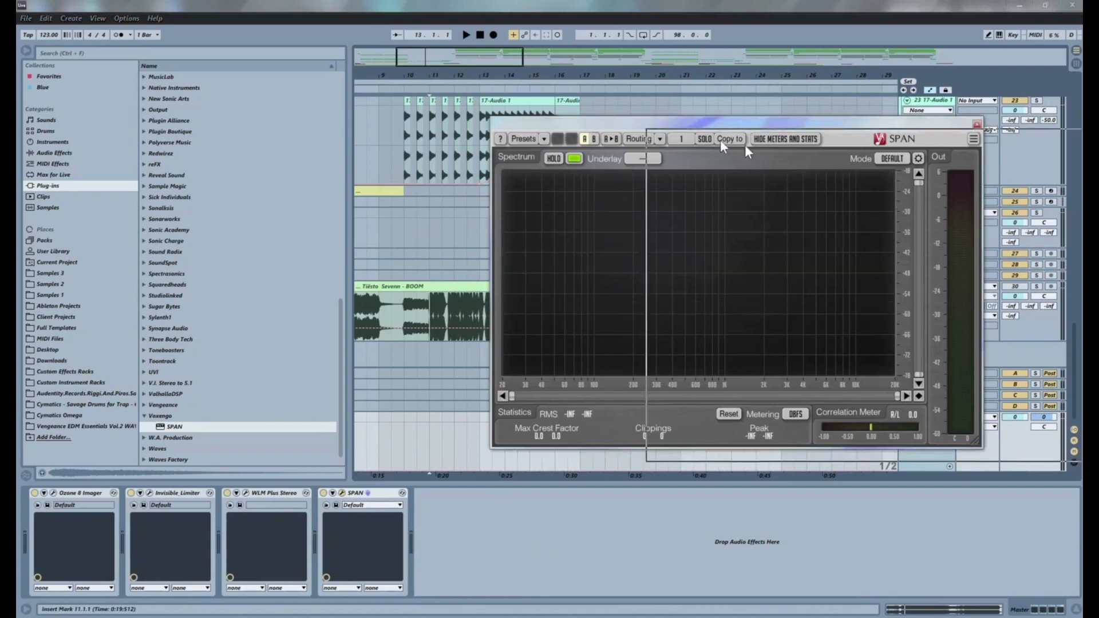
drag(744, 123, 928, 141)
click(574, 449)
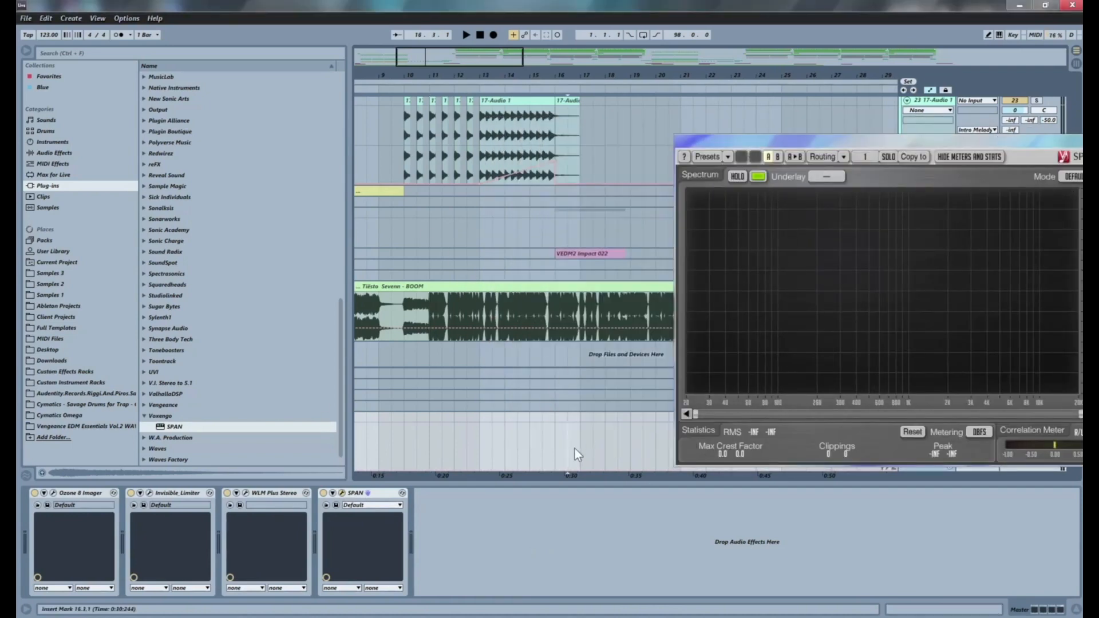
key(space)
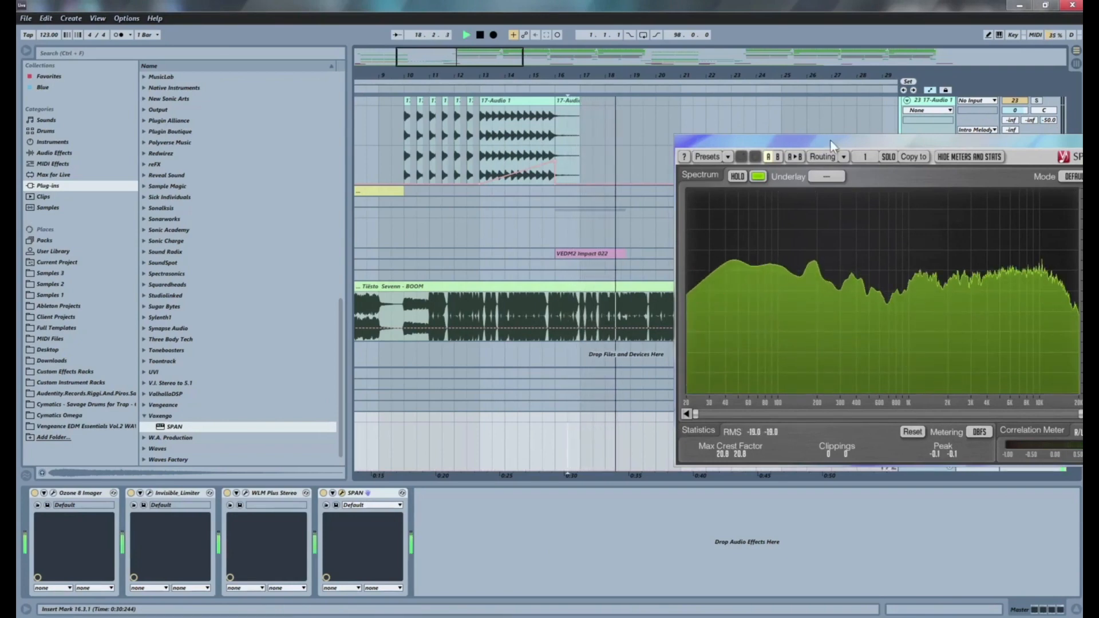
drag(789, 147, 602, 111)
click(556, 138)
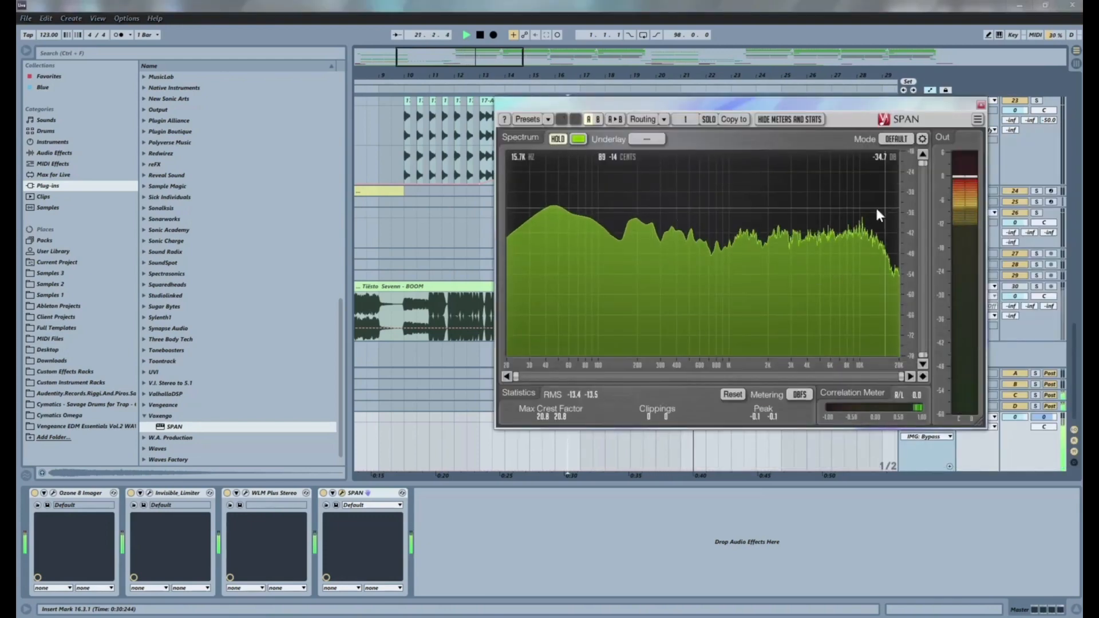
key(space)
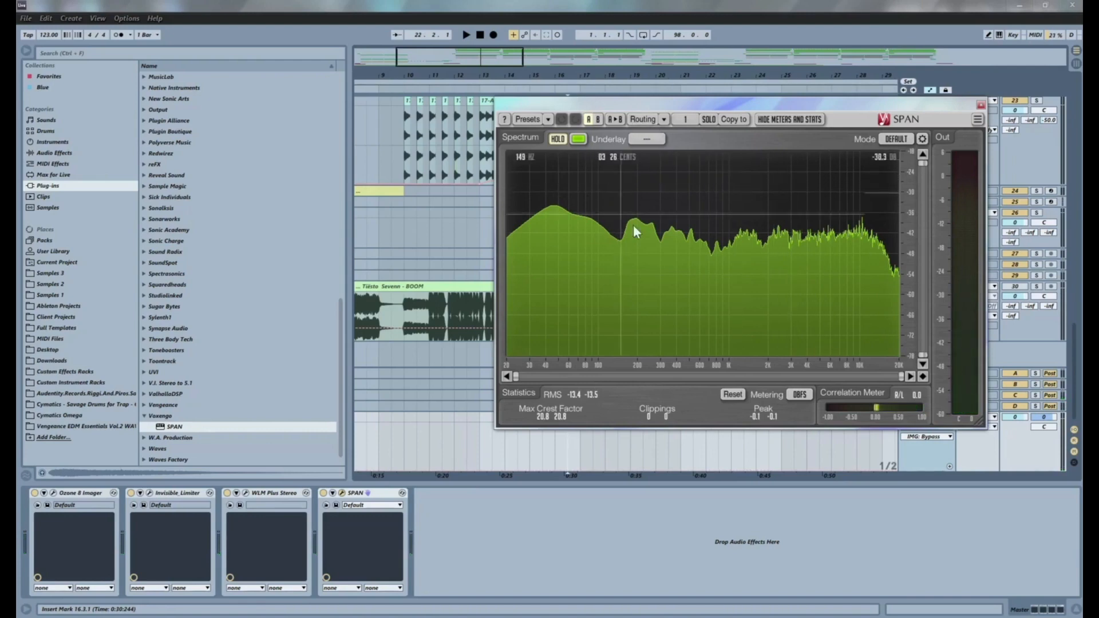
click(981, 105)
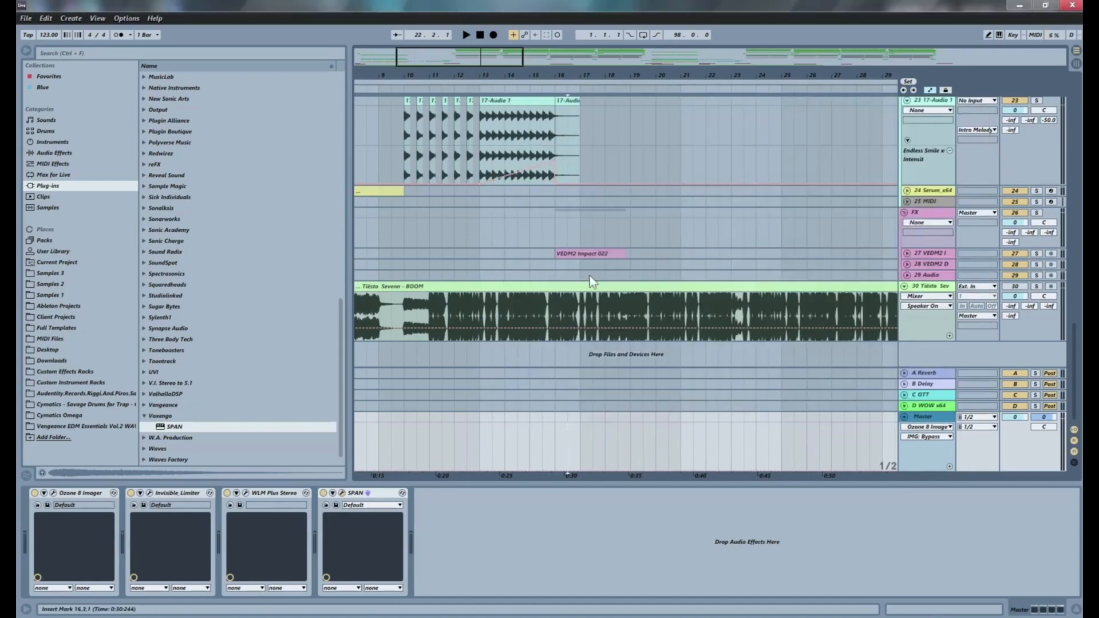
Step: Check the mix's loudness in WLM Plus Stereo on the Master track while playing from position 16.3.1
click(593, 239)
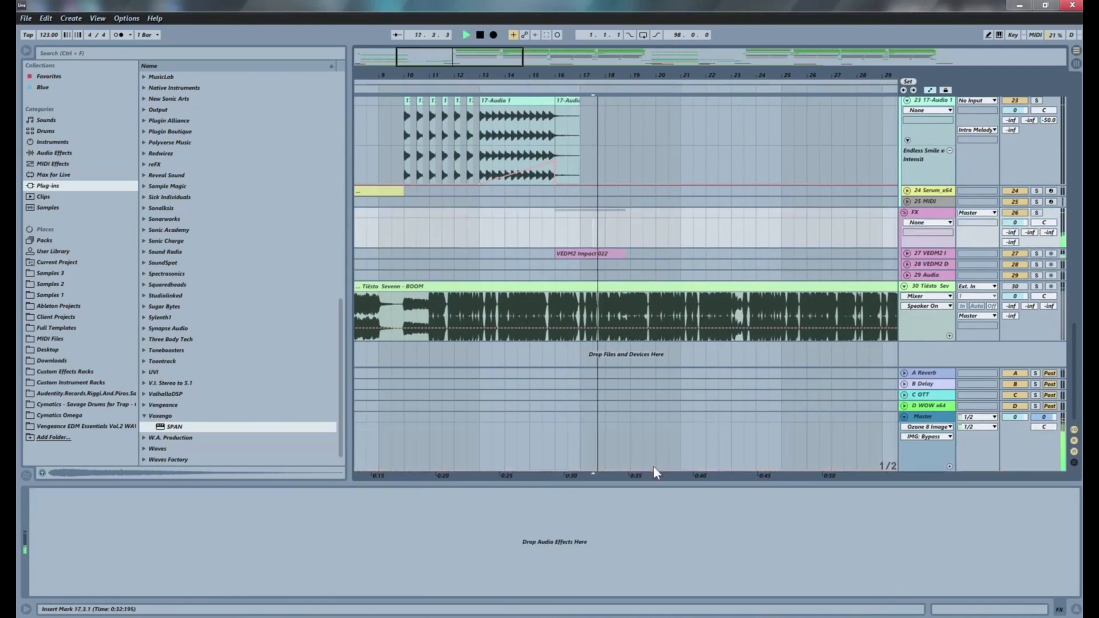
click(571, 440)
key(space)
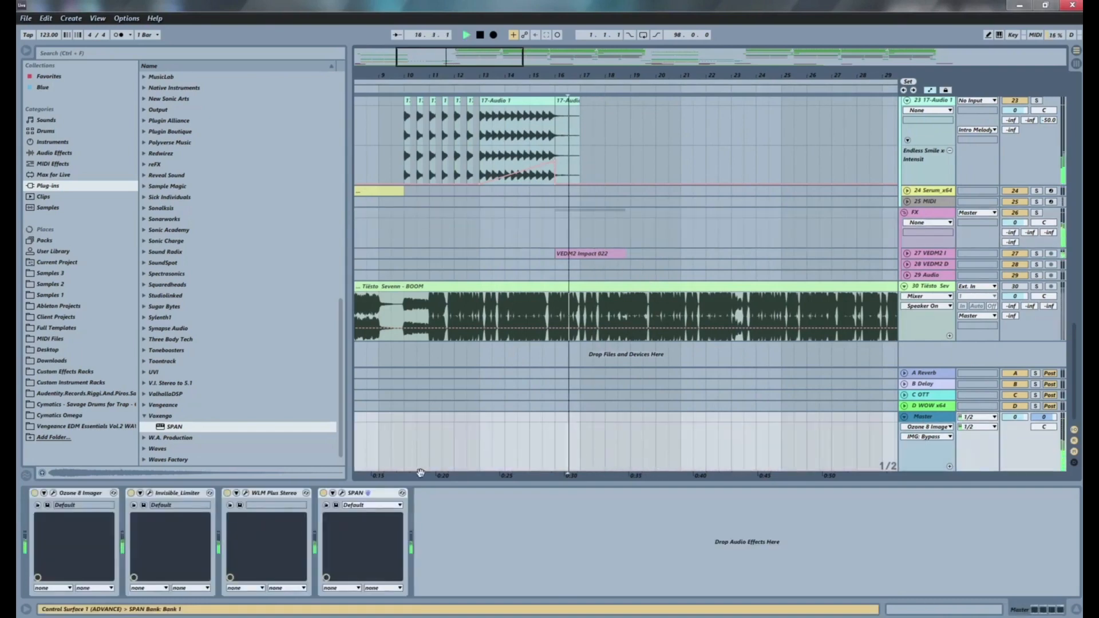
click(246, 493)
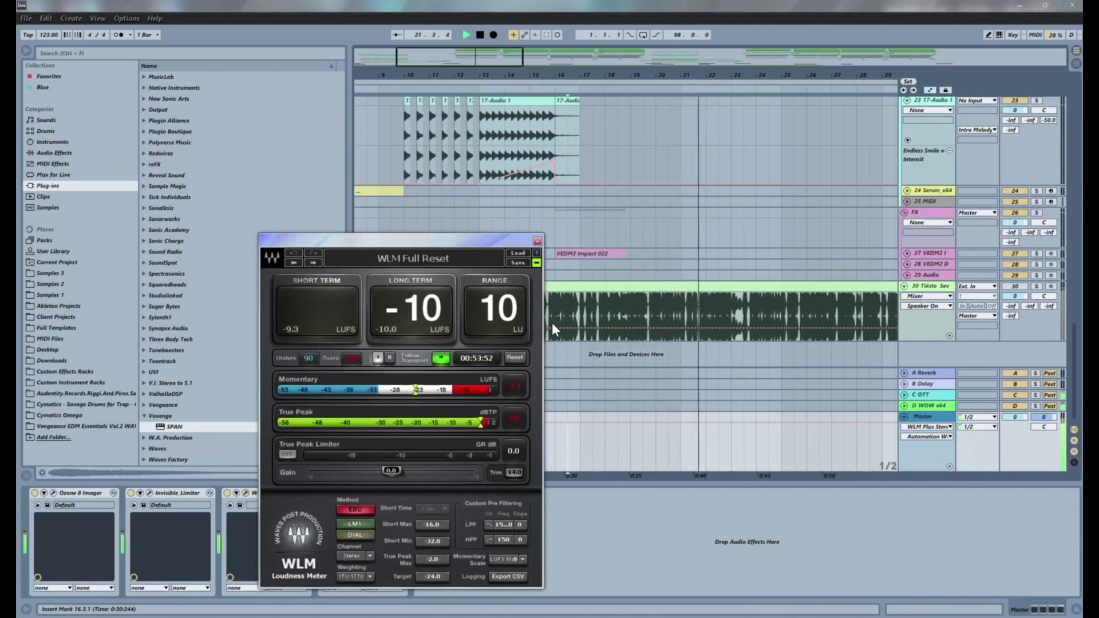
key(space)
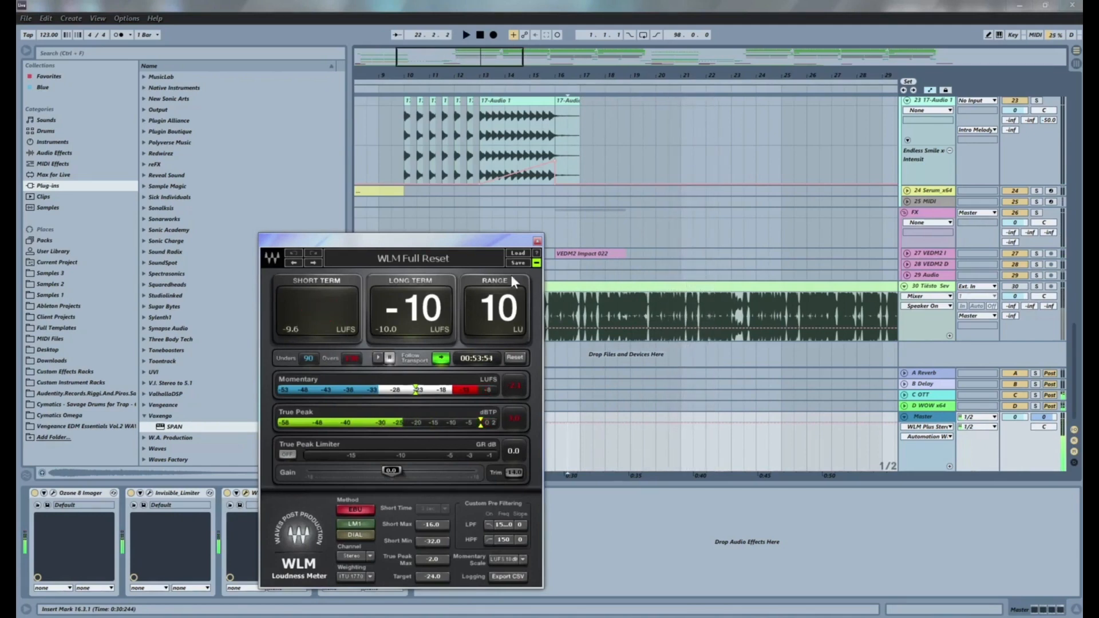
click(537, 241)
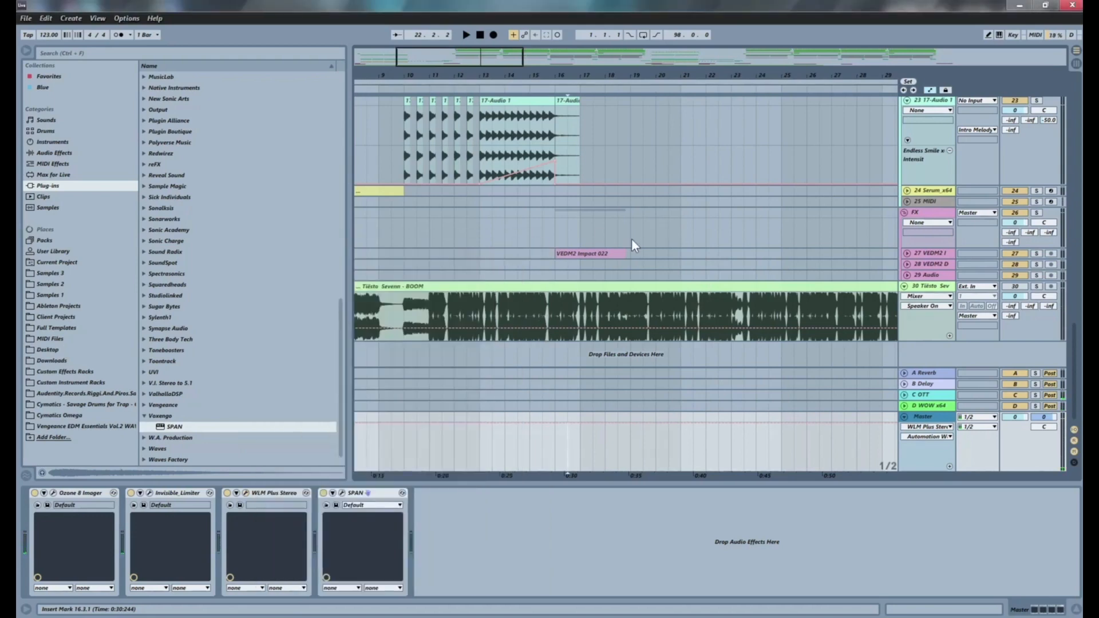
Step: Solo the Tiësto Sevenn - BOOM reference track and check its loudness in WLM Plus Stereo while playing from bar 13
click(1037, 287)
click(435, 313)
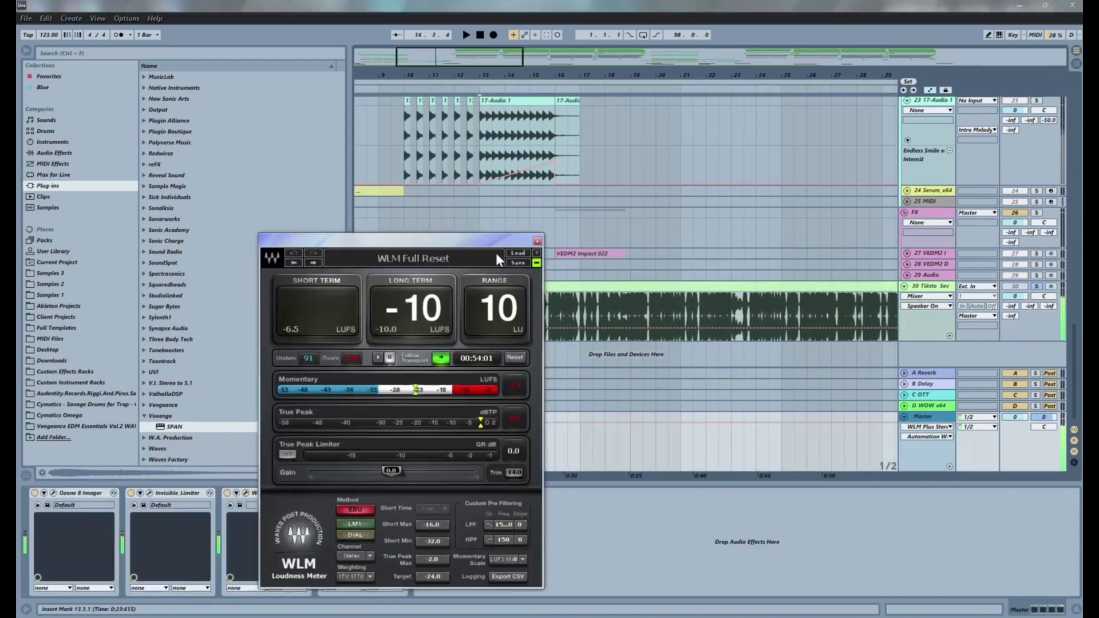
click(537, 242)
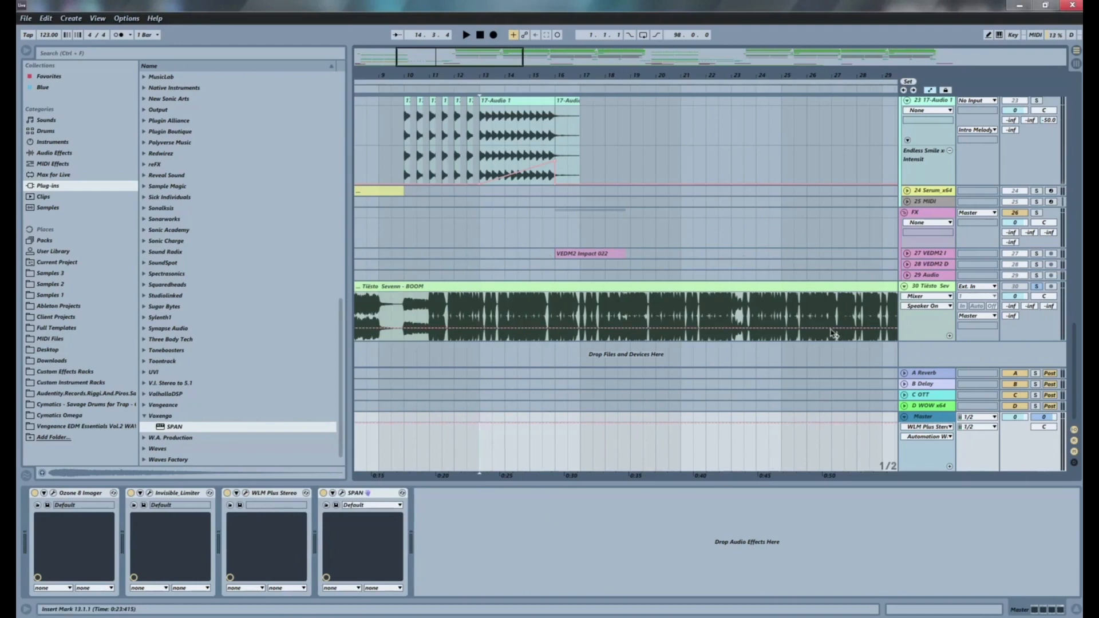
Step: Unsolo the reference track and review the Invisible Limiter's settings on the Master track
click(1037, 287)
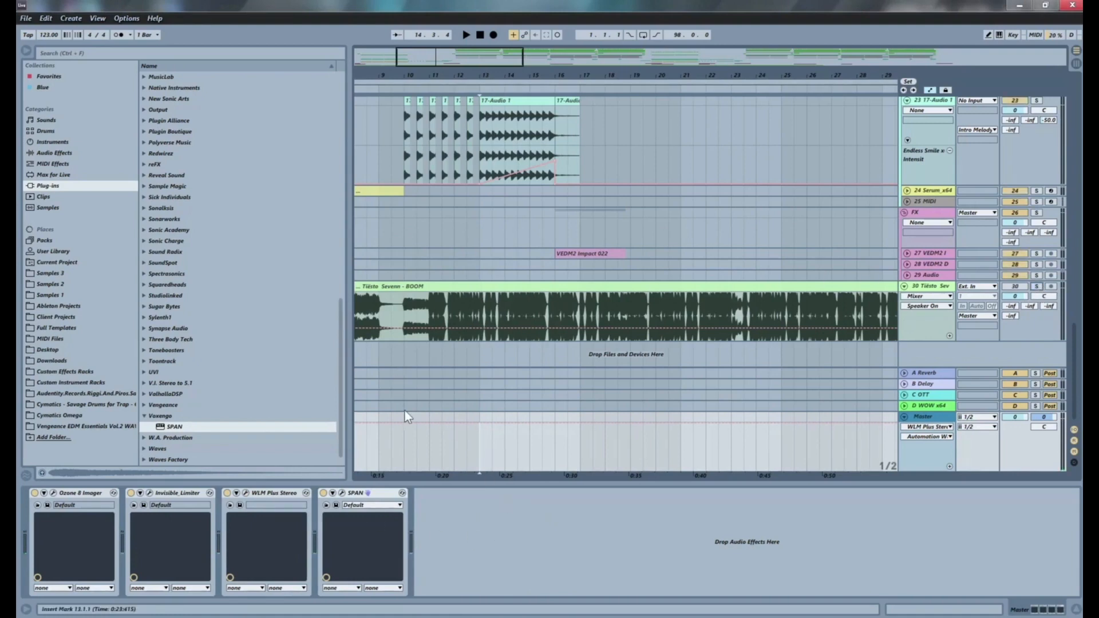
click(150, 493)
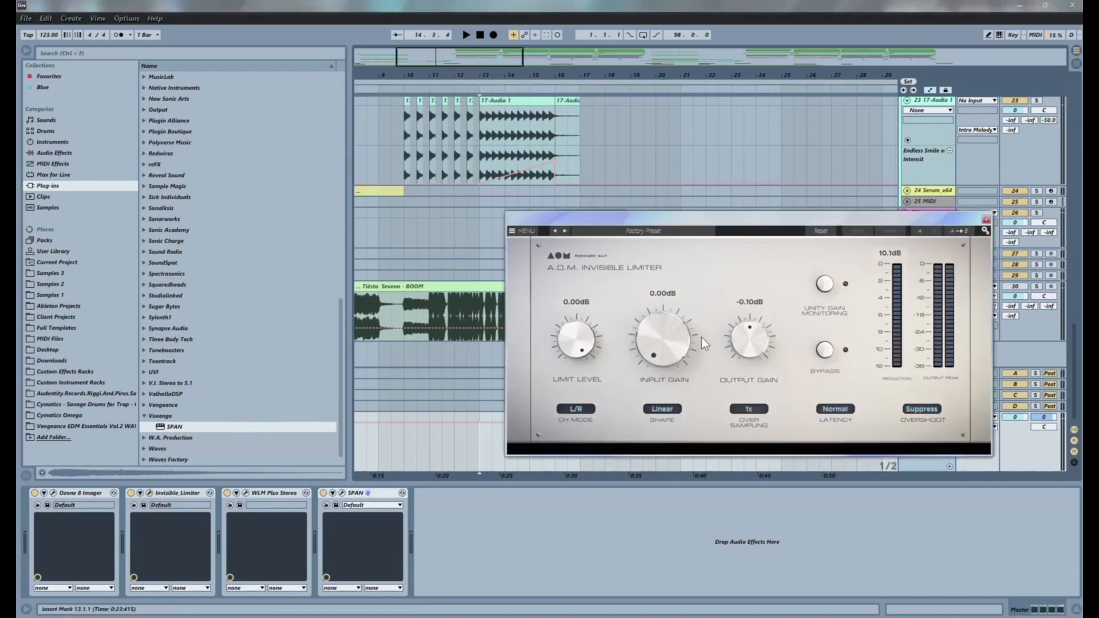
click(986, 220)
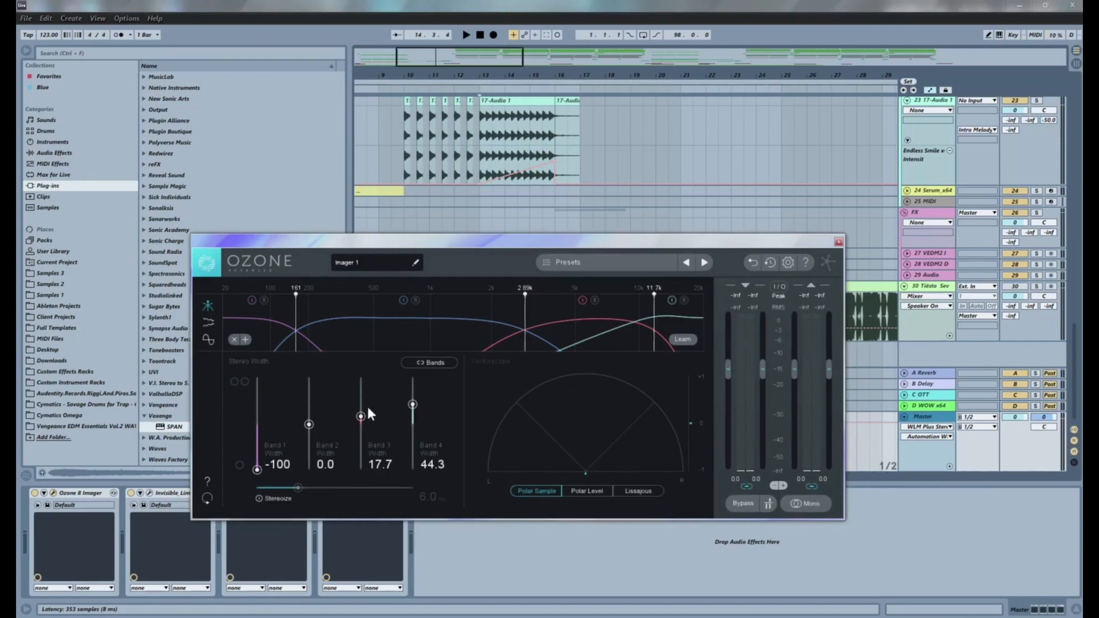
Step: Close the Ozone Imager and insert a Glue Compressor at the start of the Master track's device chain
click(837, 242)
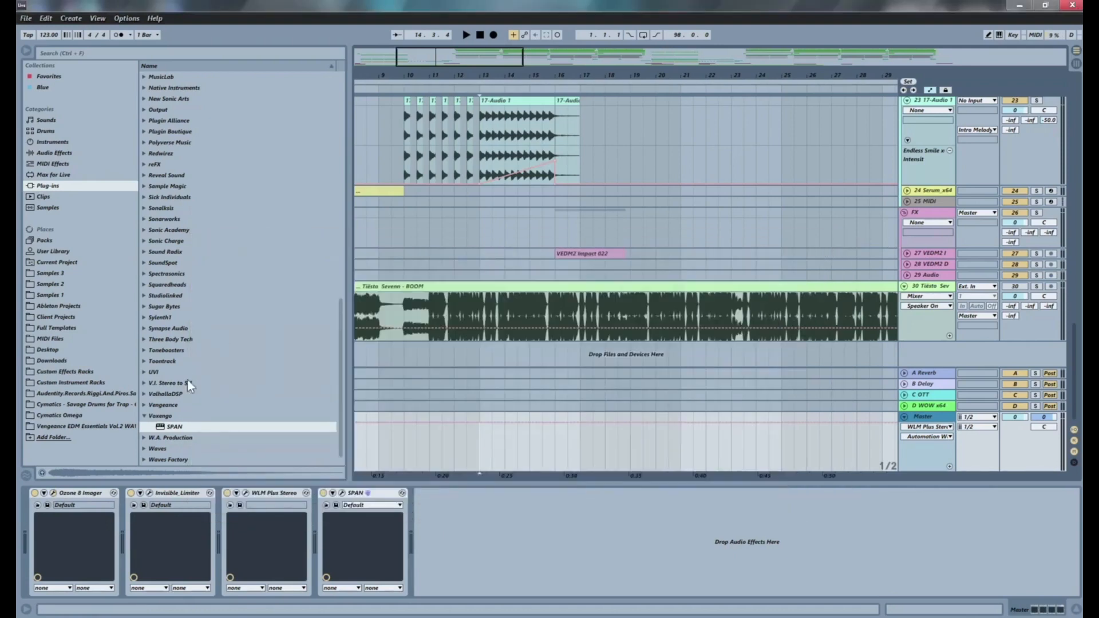
click(145, 415)
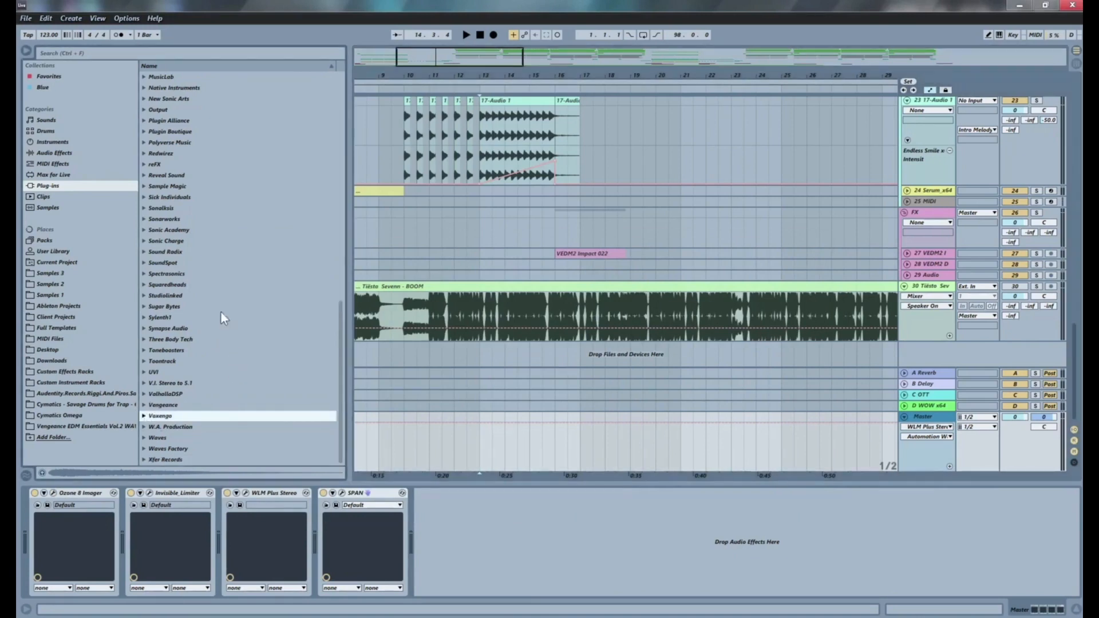
scroll(246, 236, up, 15)
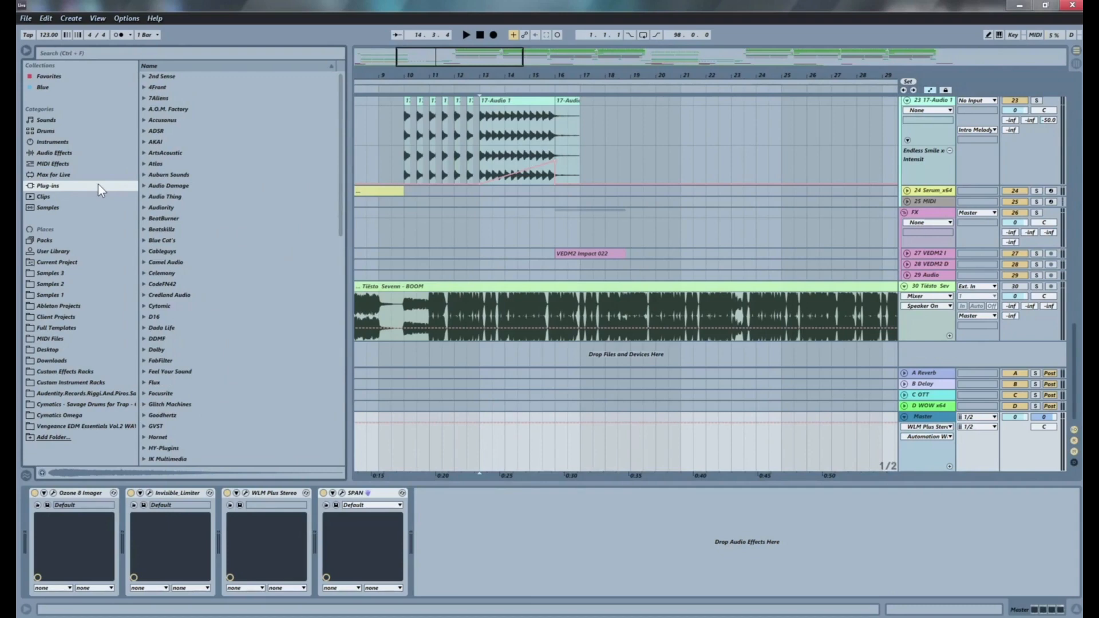
click(63, 157)
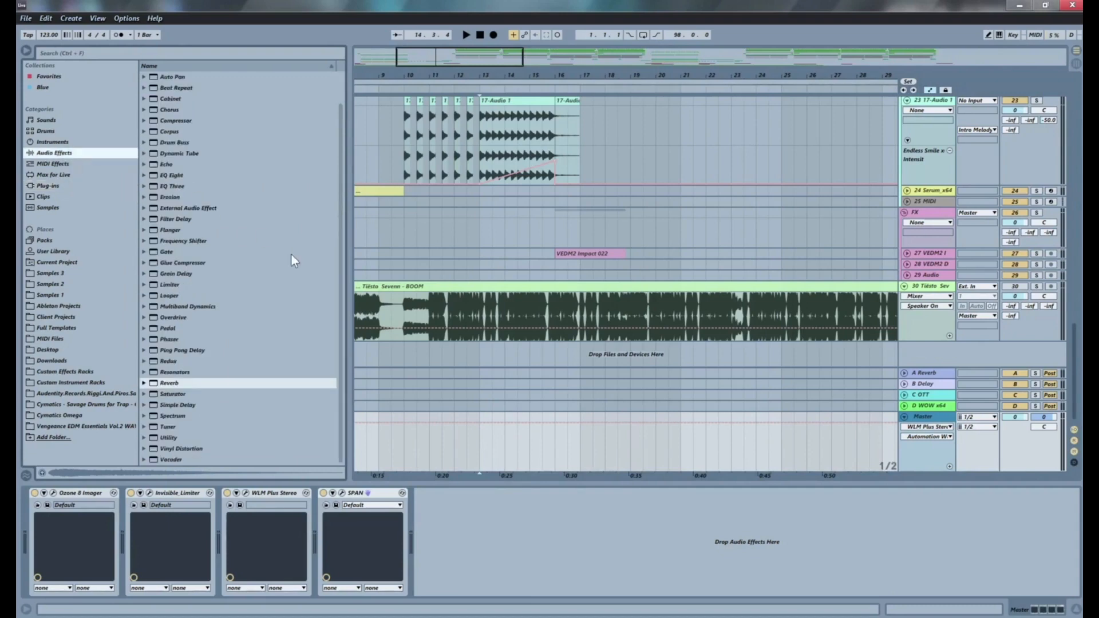
click(158, 263)
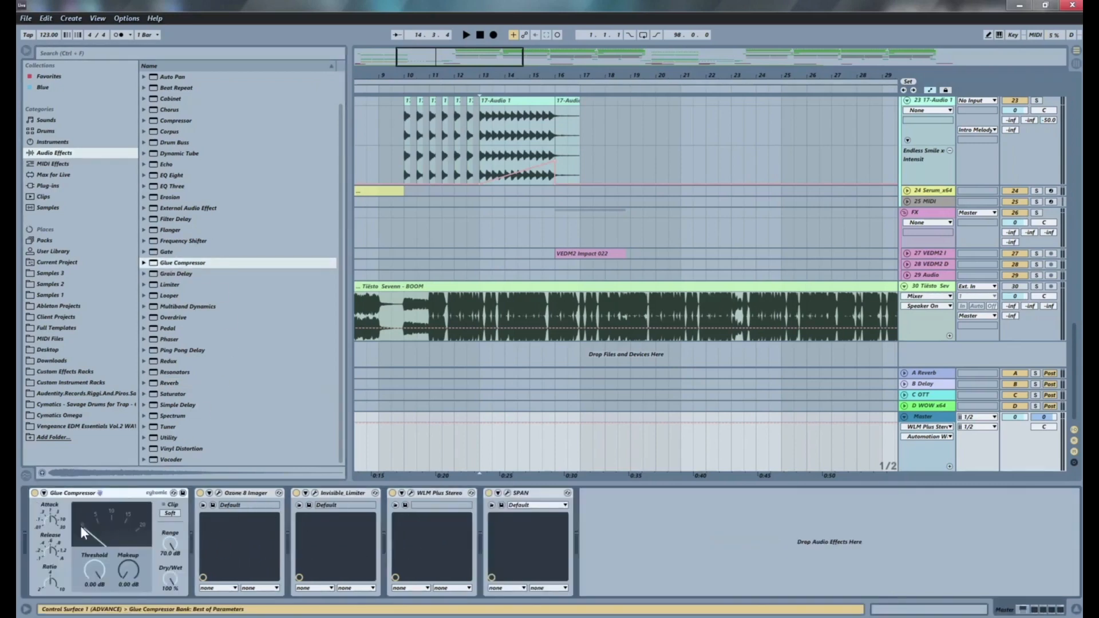
Step: Review the Glue Compressor's attack and ratio on the Master track, and set its range to 7.11 dB
click(46, 518)
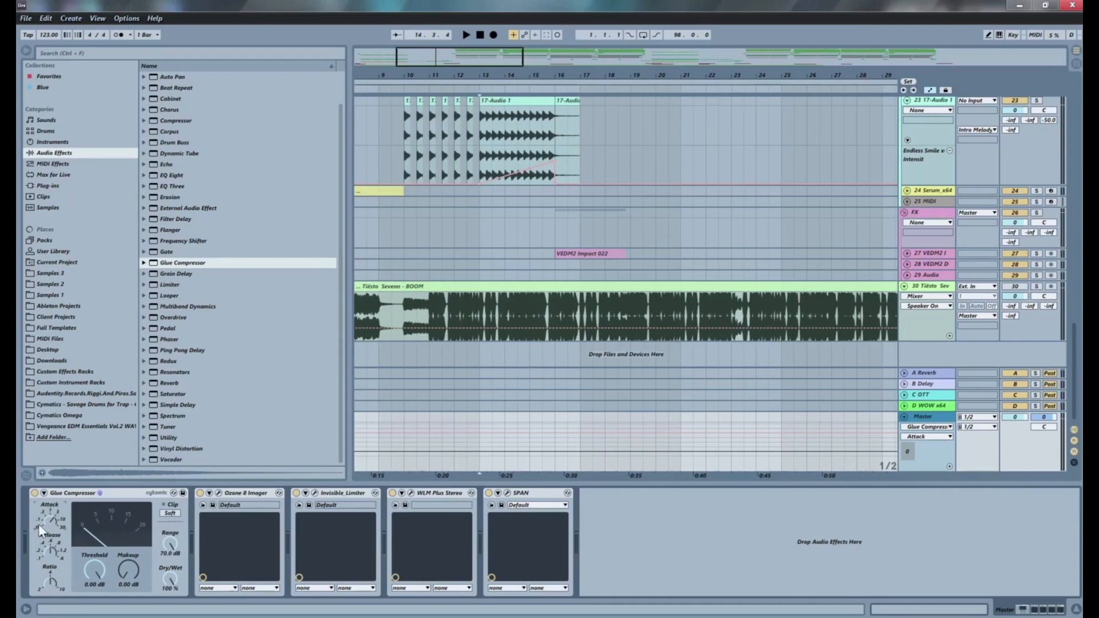
click(50, 588)
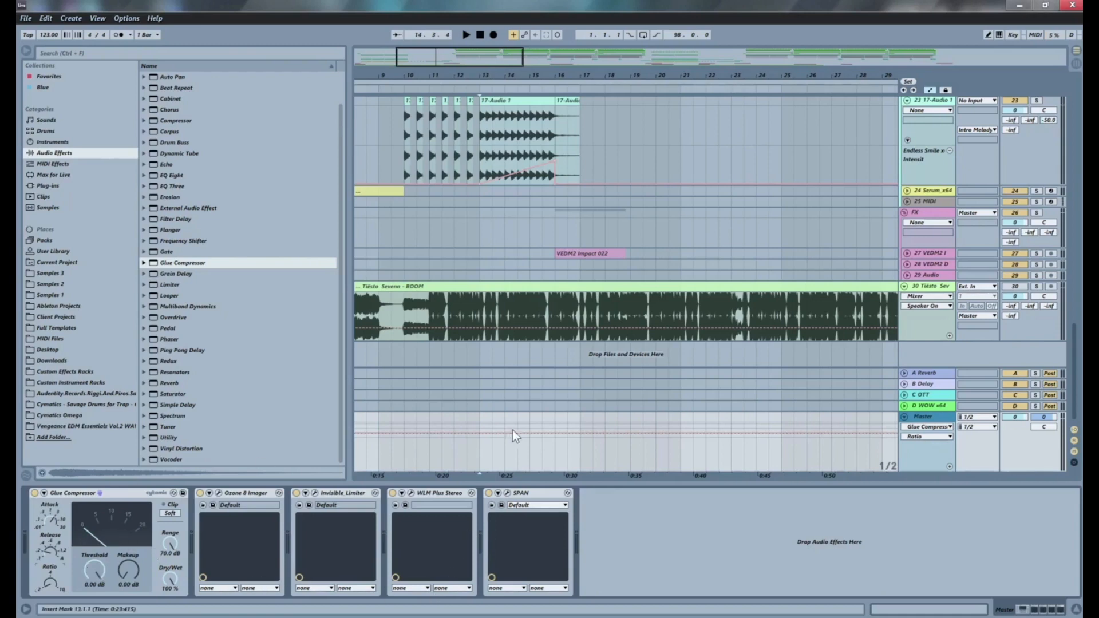
click(581, 459)
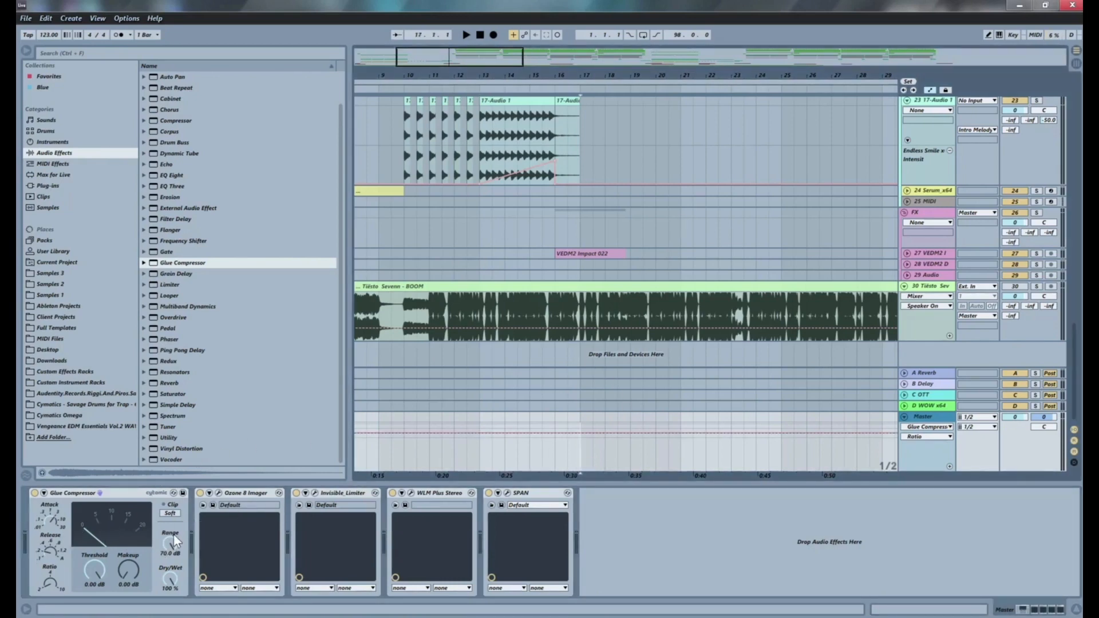
drag(166, 540, 166, 589)
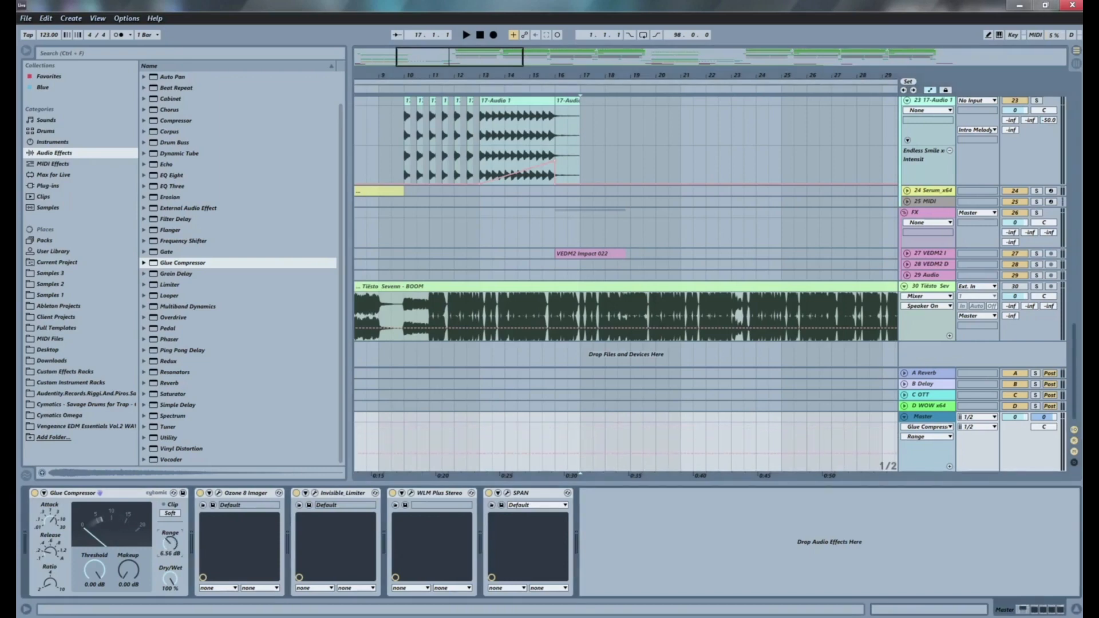
drag(166, 589, 166, 587)
Step: Set the Glue Compressor's threshold to -30.5 dB while playing the mix from bar 17
key(space)
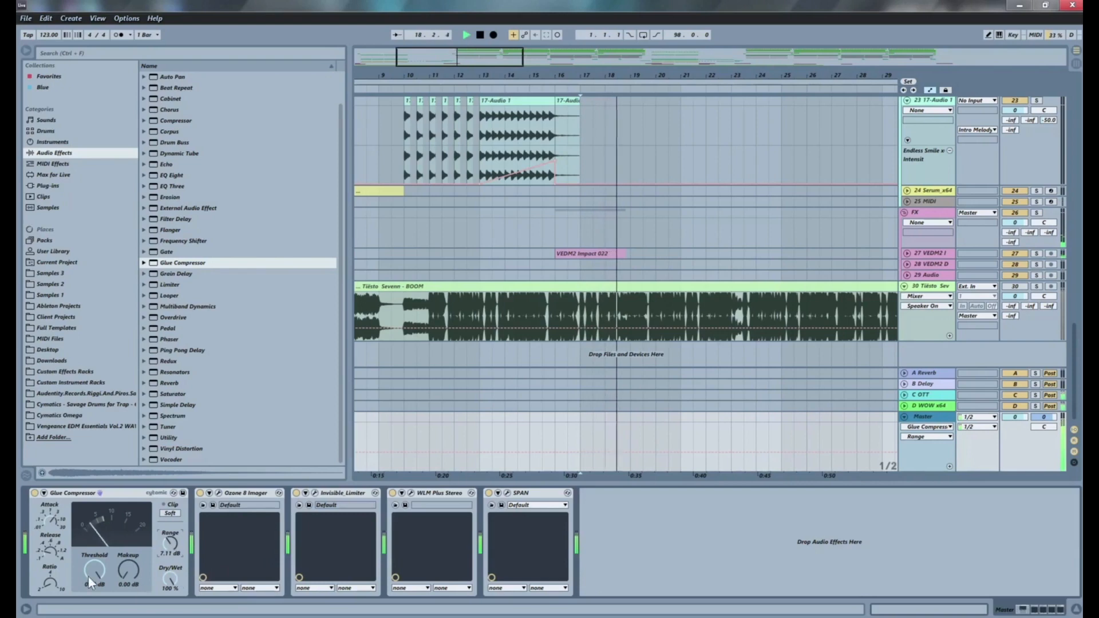
drag(101, 571, 101, 617)
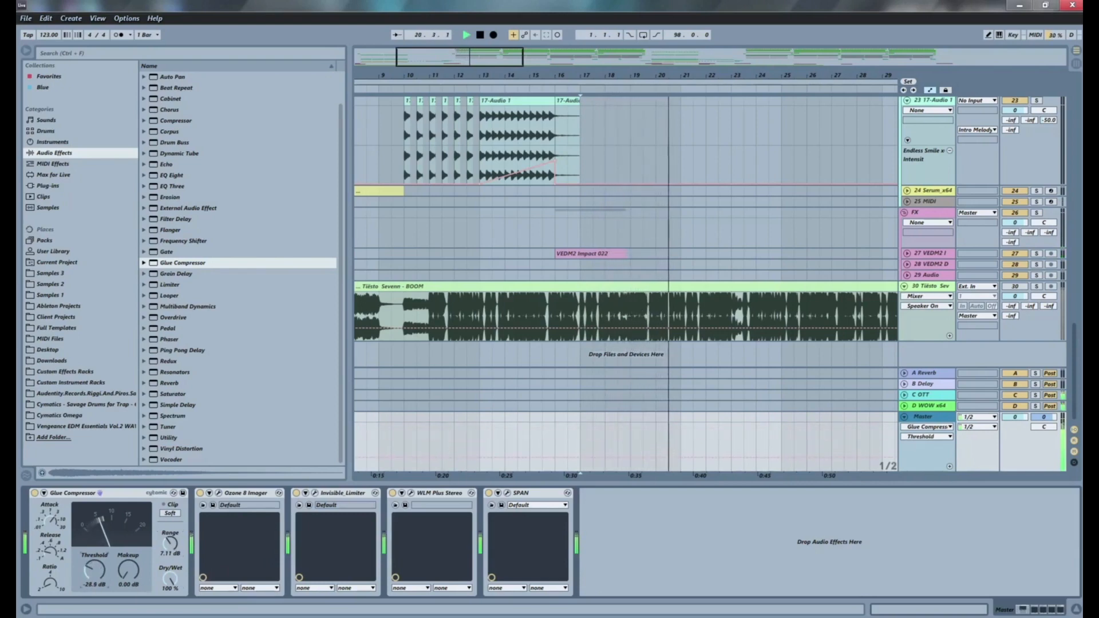
drag(101, 571, 101, 571)
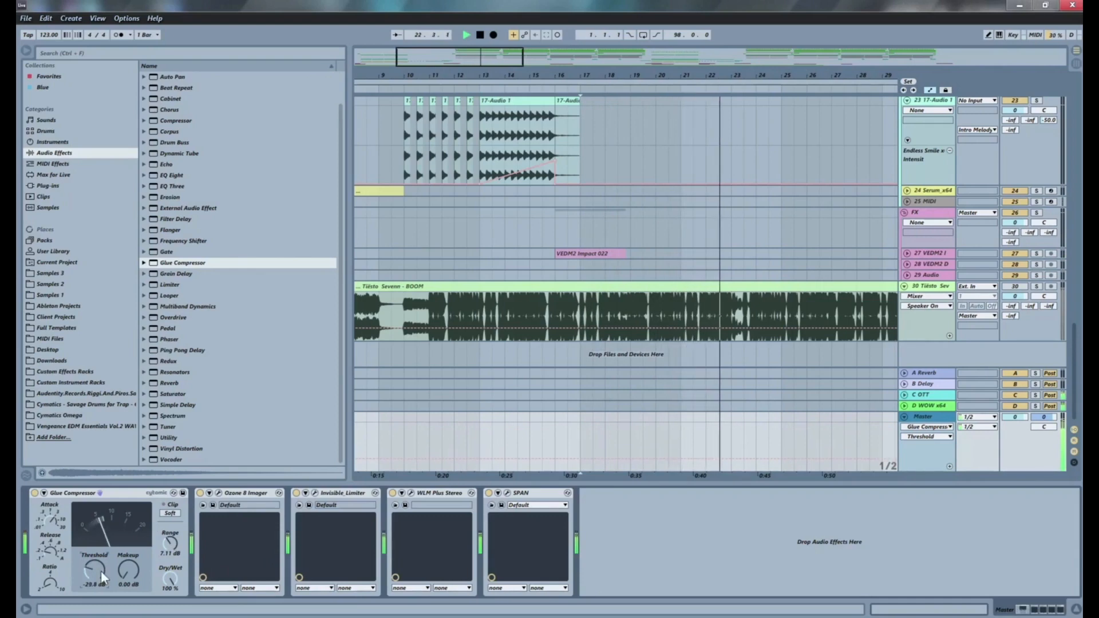
key(space)
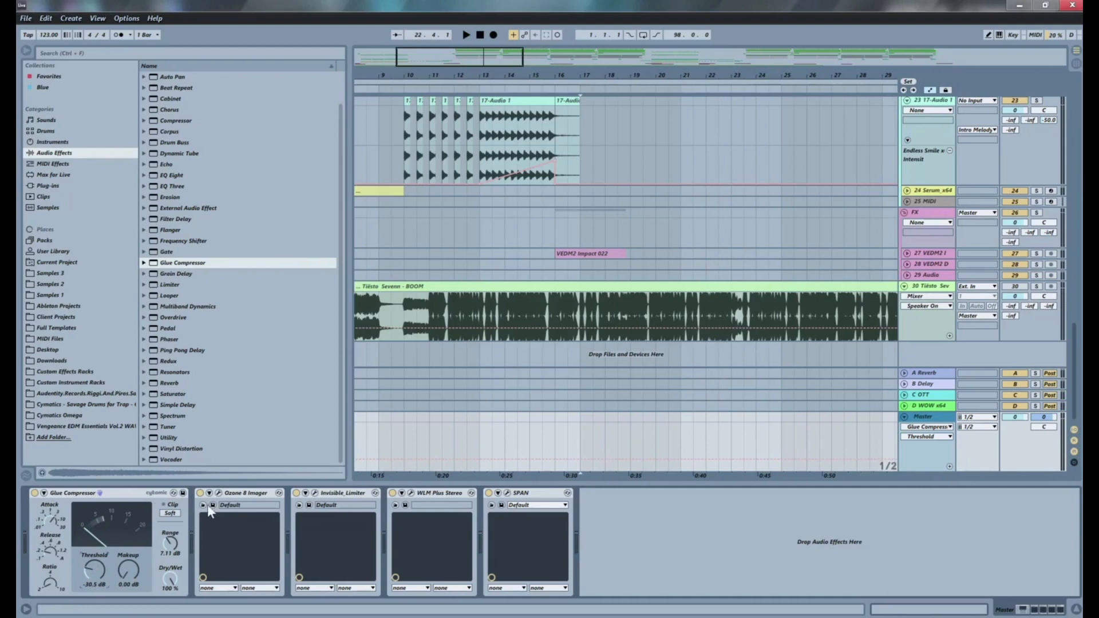
Step: Enable soft clipping on the Glue Compressor and set its makeup gain to 5.40 dB while playing from position 18.3.1
click(170, 514)
click(124, 569)
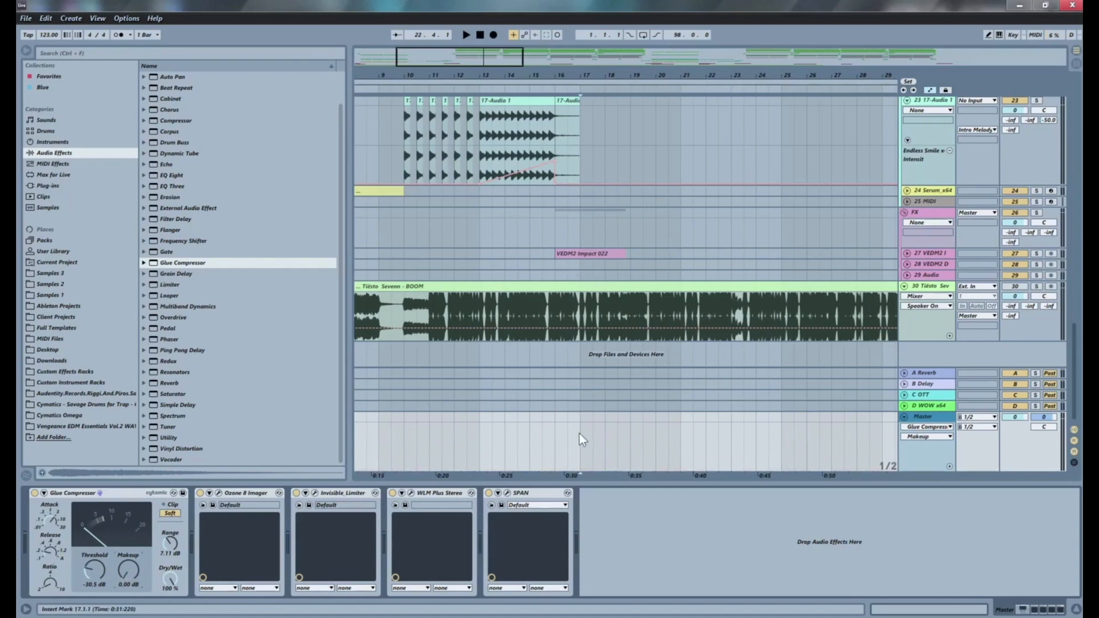
key(space)
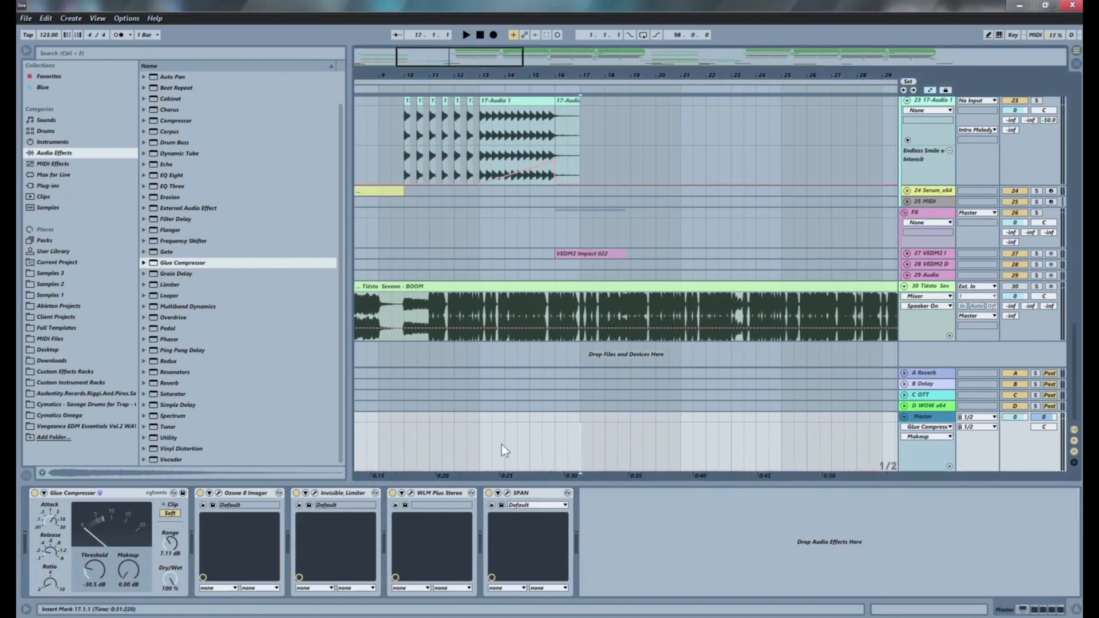
click(614, 449)
key(space)
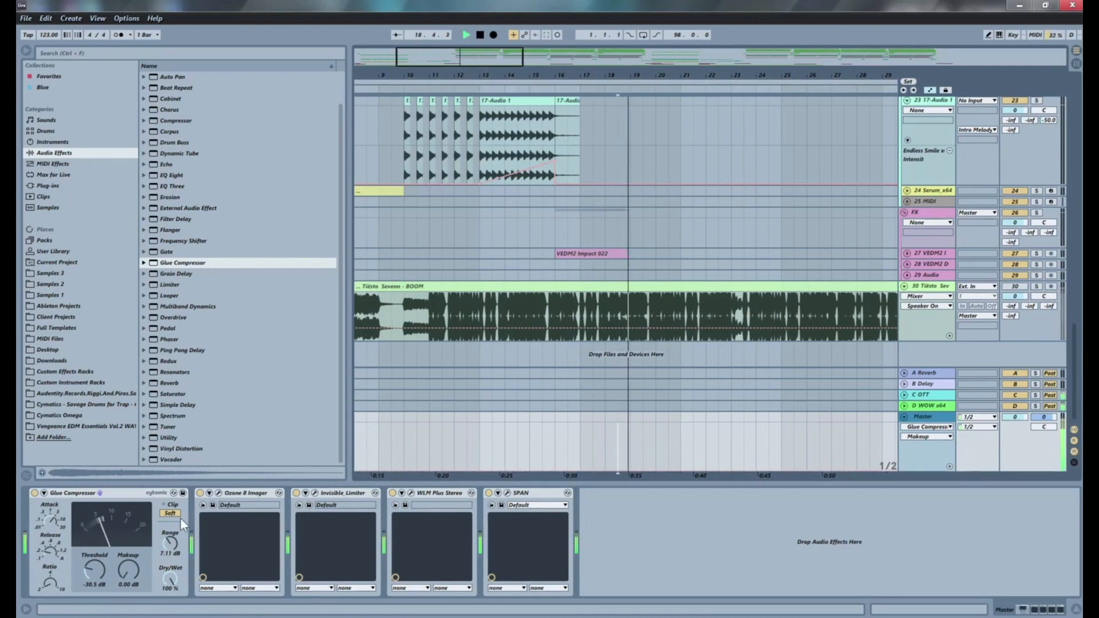
drag(127, 568, 127, 543)
key(space)
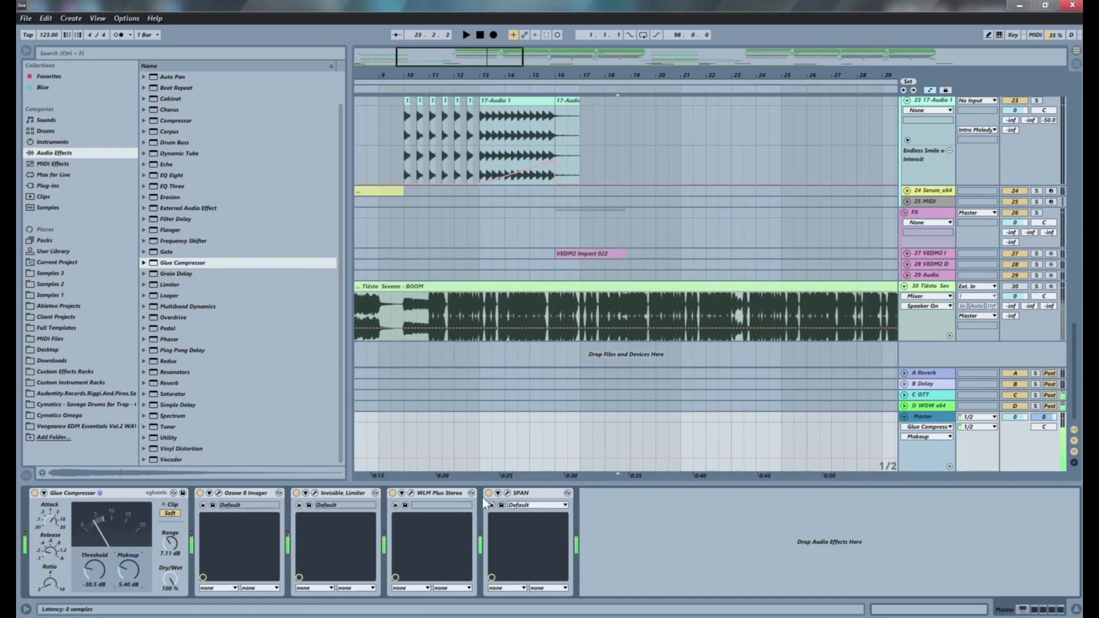
Step: Raise the Glue Compressor's makeup gain to 6.19 dB while checking the mix's loudness in WLM Plus Stereo
click(410, 493)
key(space)
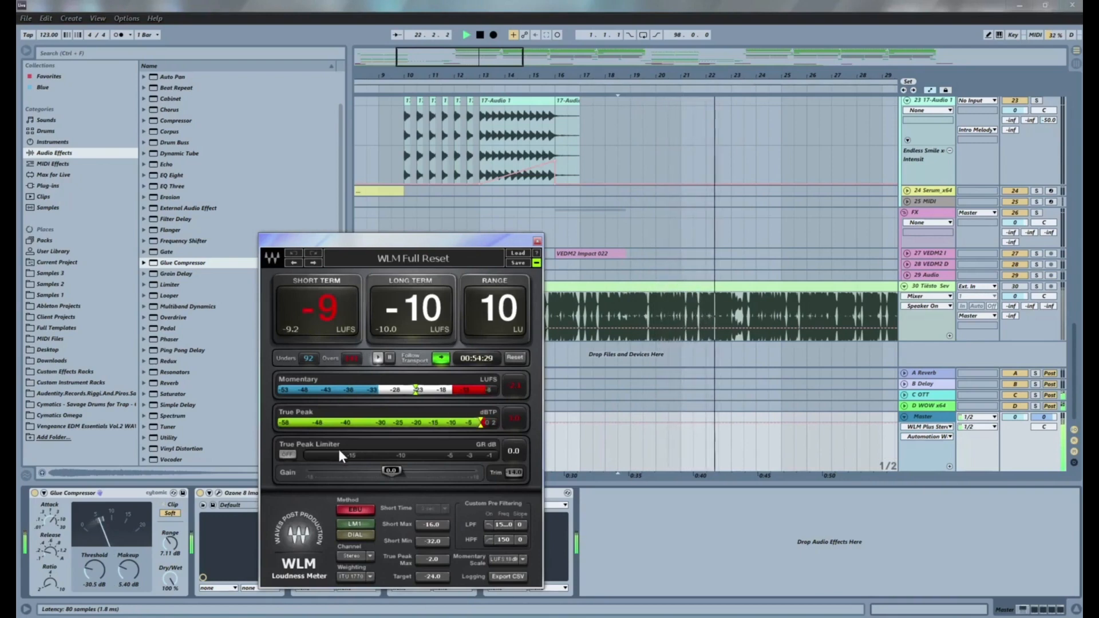
key(space)
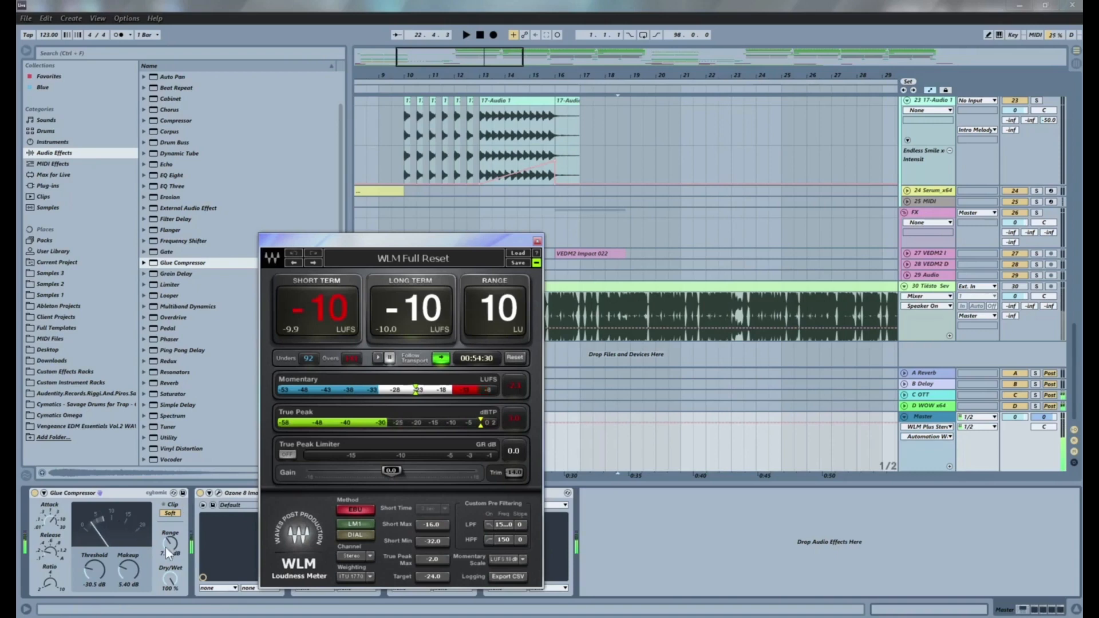
click(125, 578)
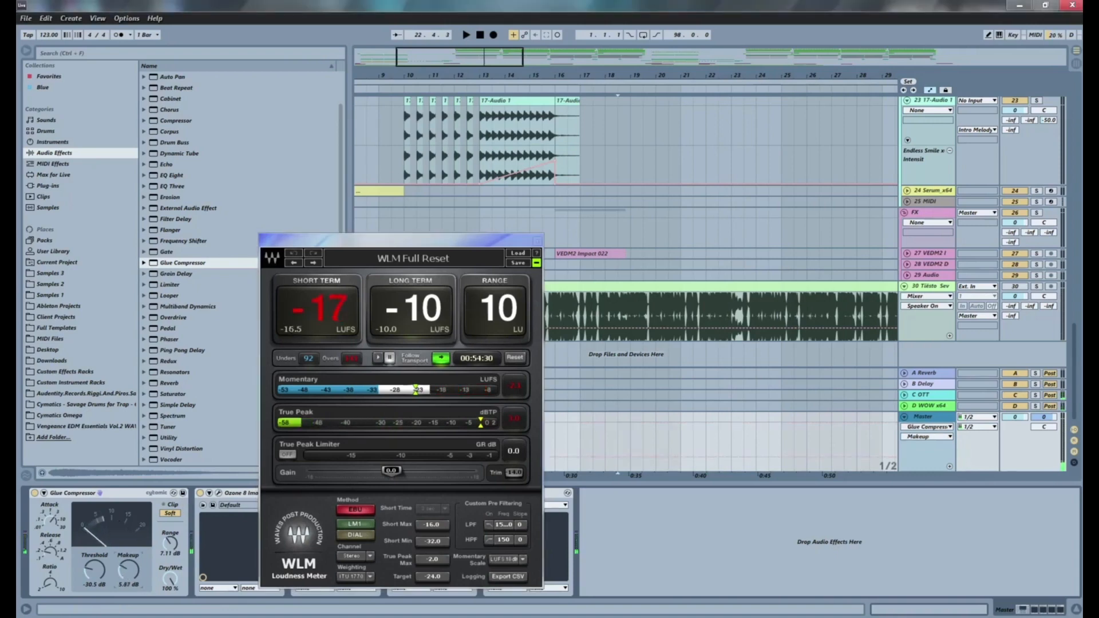
key(space)
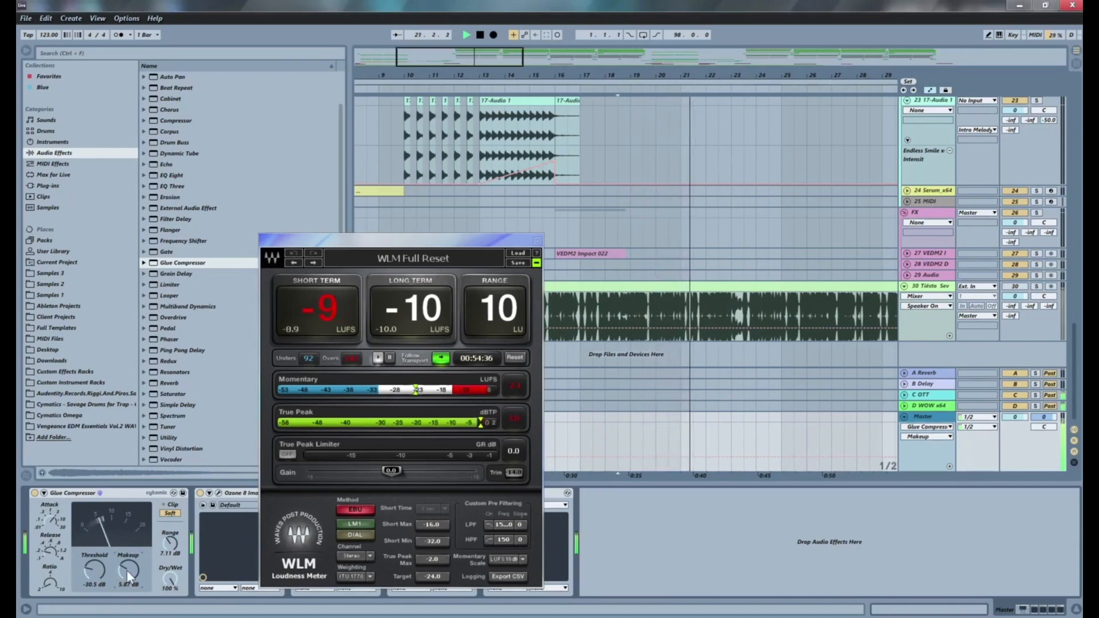
drag(126, 570, 126, 567)
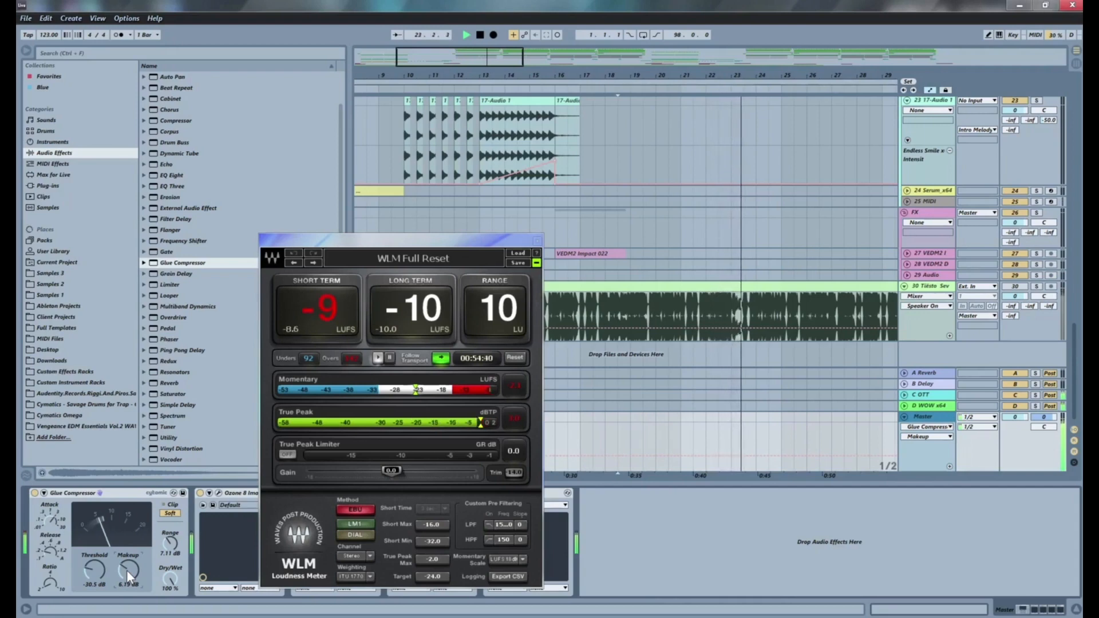
key(space)
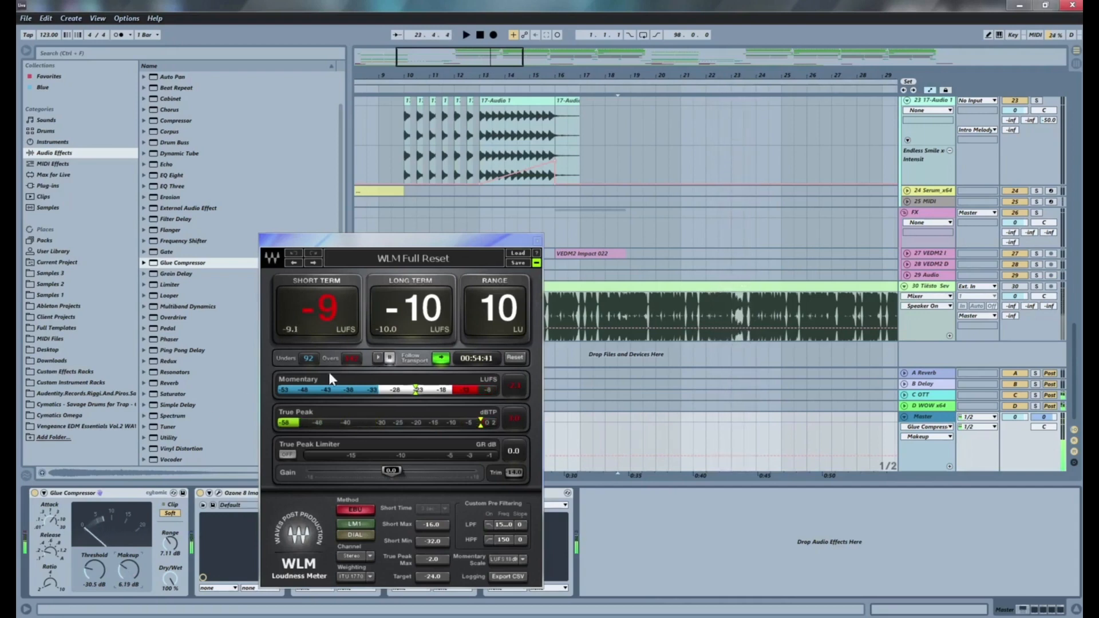
click(535, 240)
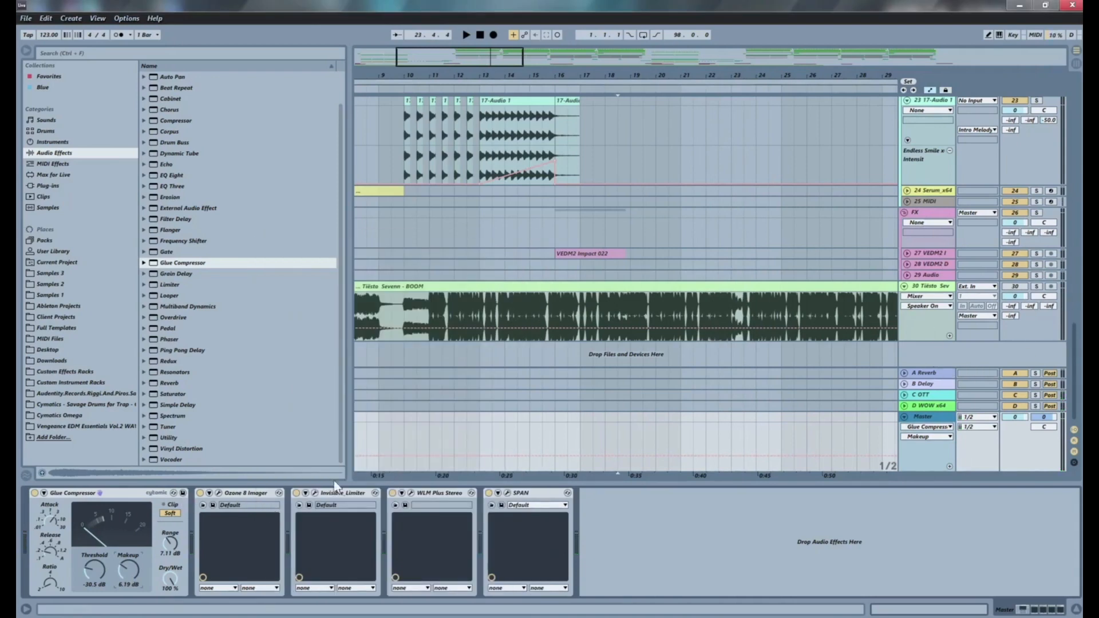
Step: Insert the OTT Multiband Dynamics preset before the Glue Compressor on the Master track and set its amount to 25%
drag(1076, 356, 975, 95)
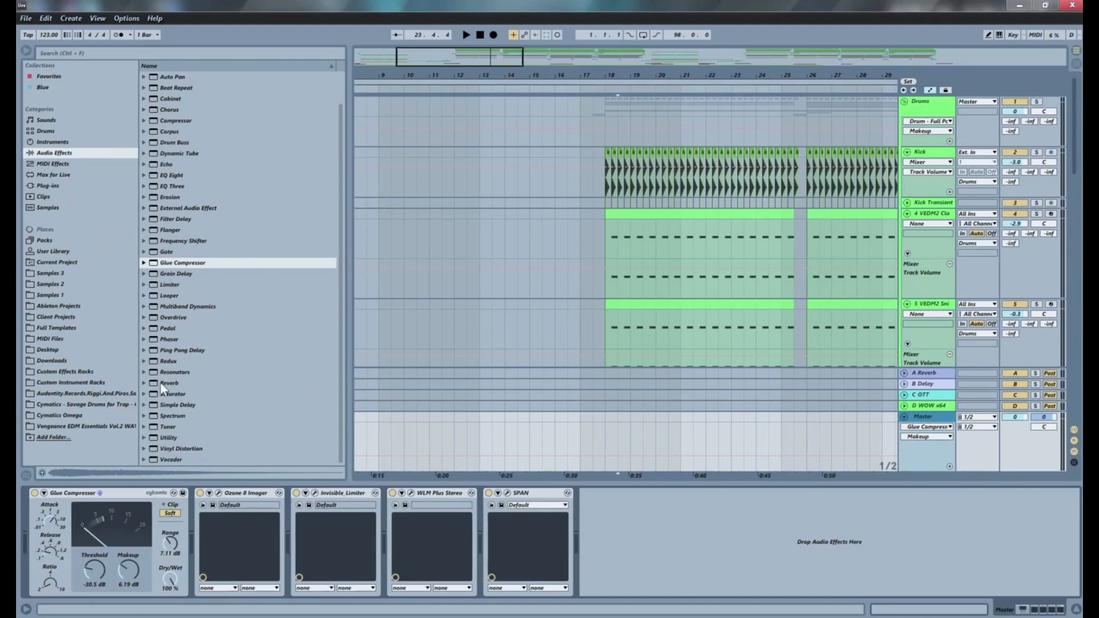
click(144, 307)
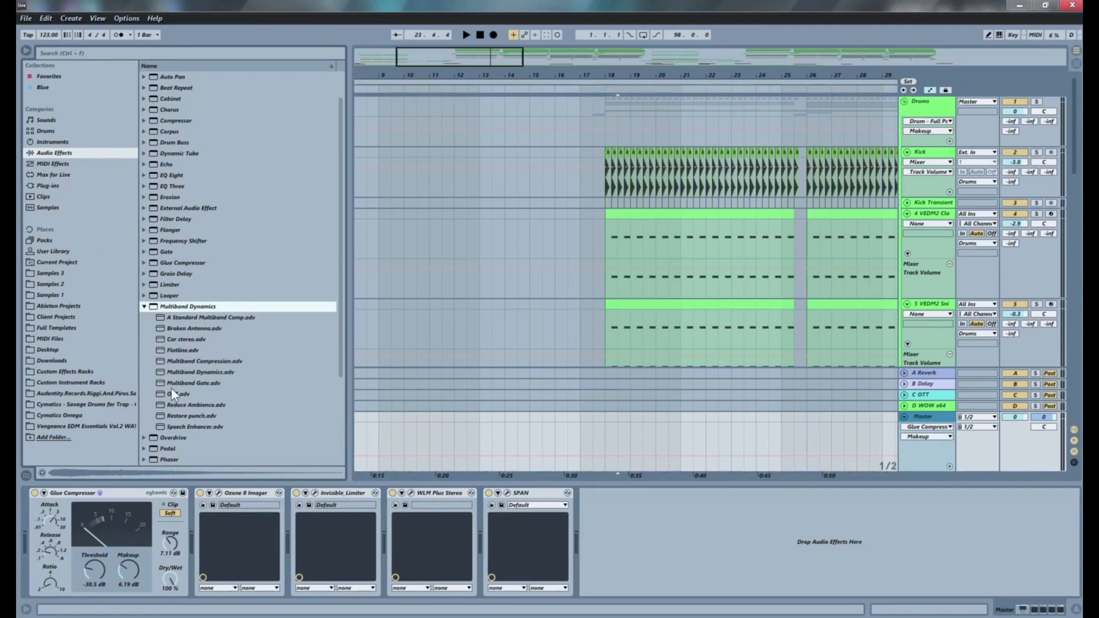
drag(179, 390, 33, 564)
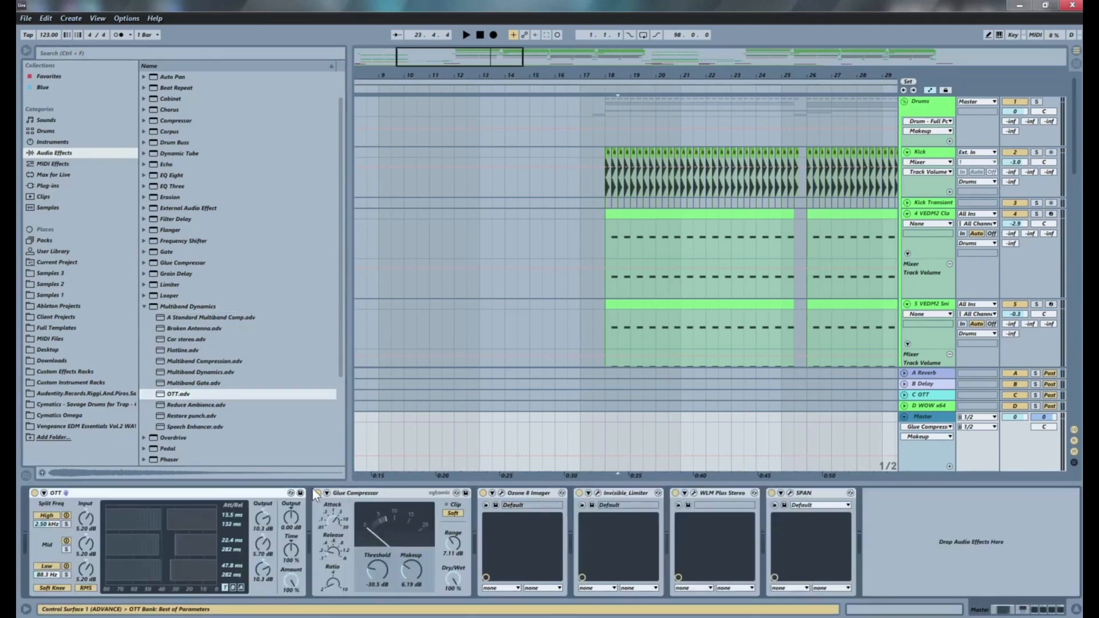
drag(290, 580, 291, 590)
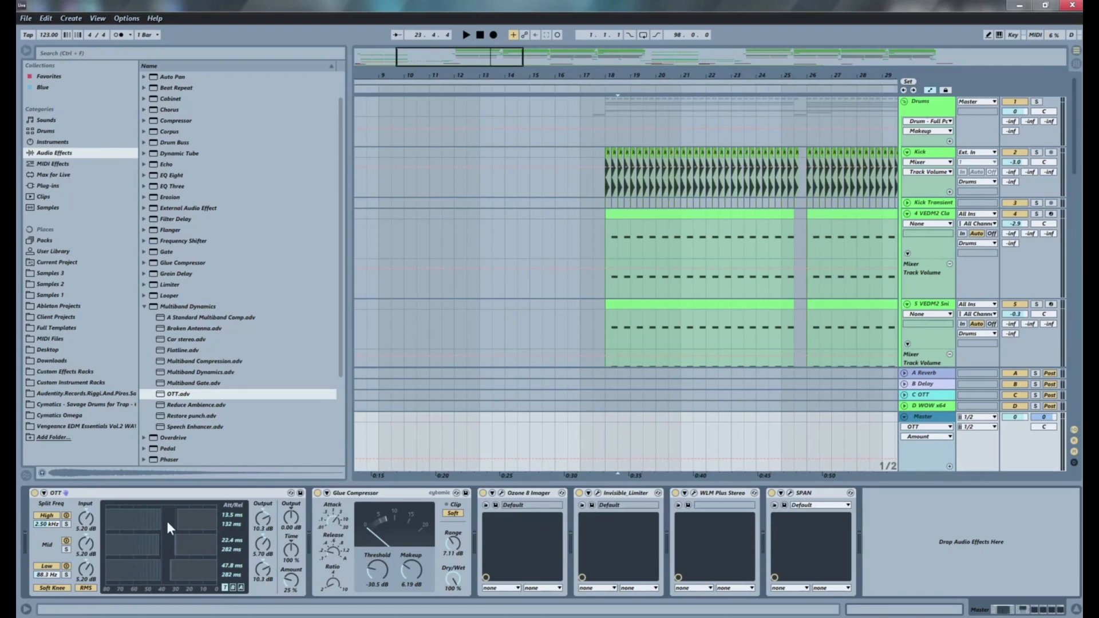
Step: Play the mix through OTT from position 18.3.1 and set the Glue Compressor's makeup gain to 4.29 dB
key(space)
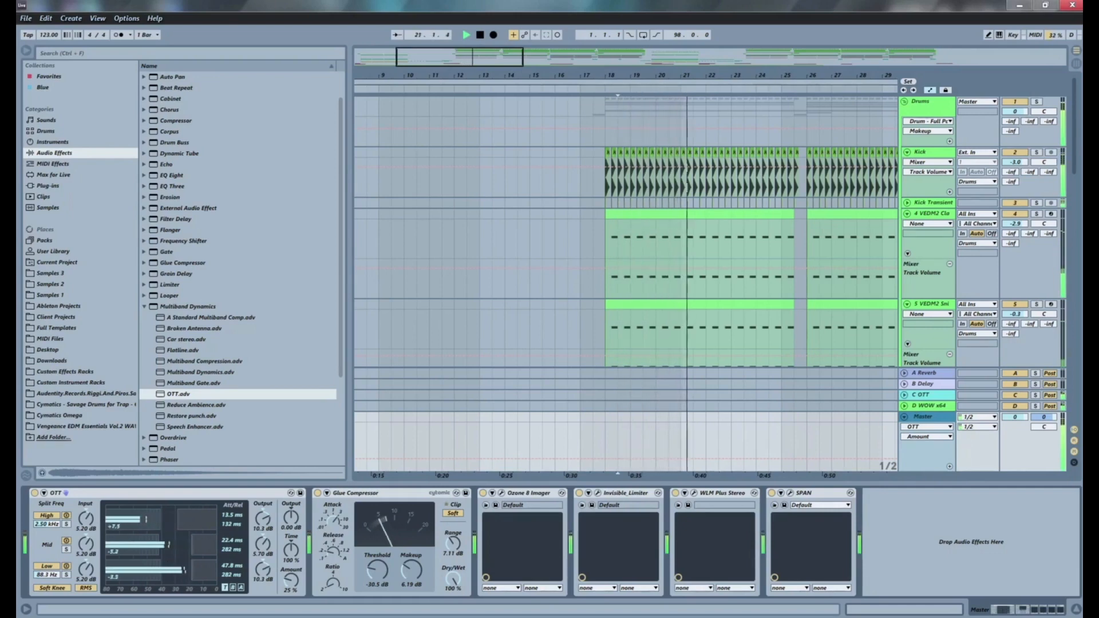
key(space)
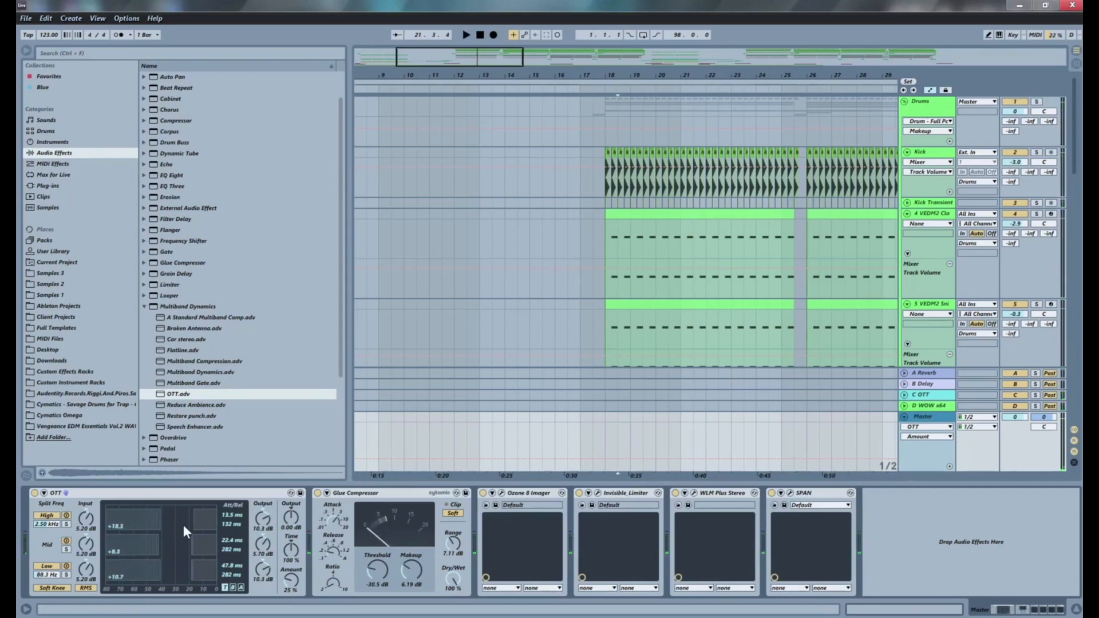
key(space)
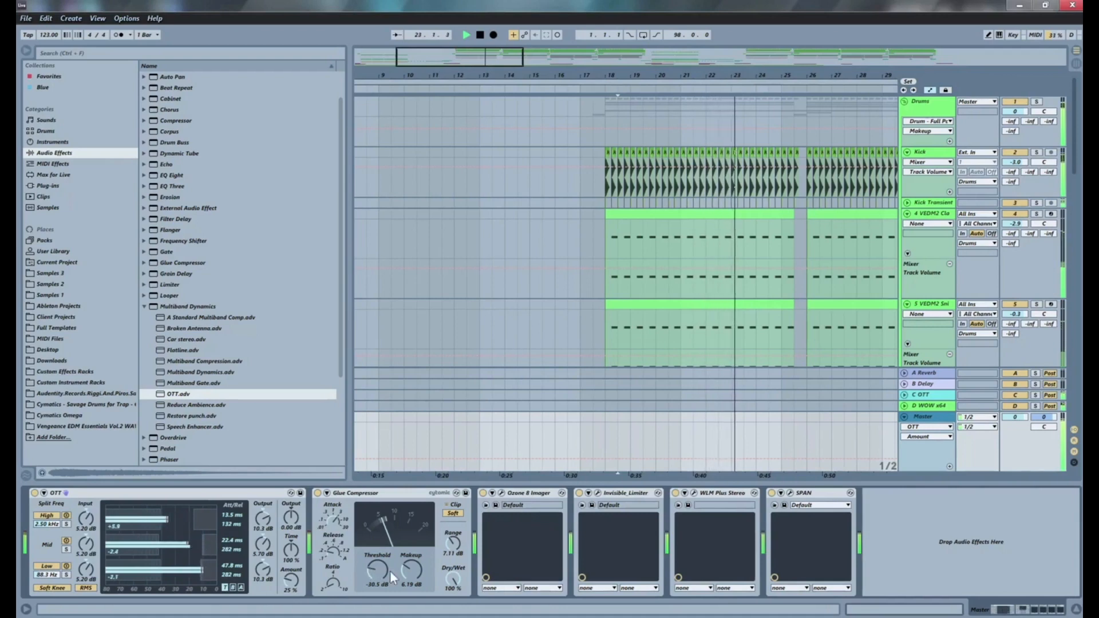
click(410, 569)
drag(410, 570, 417, 568)
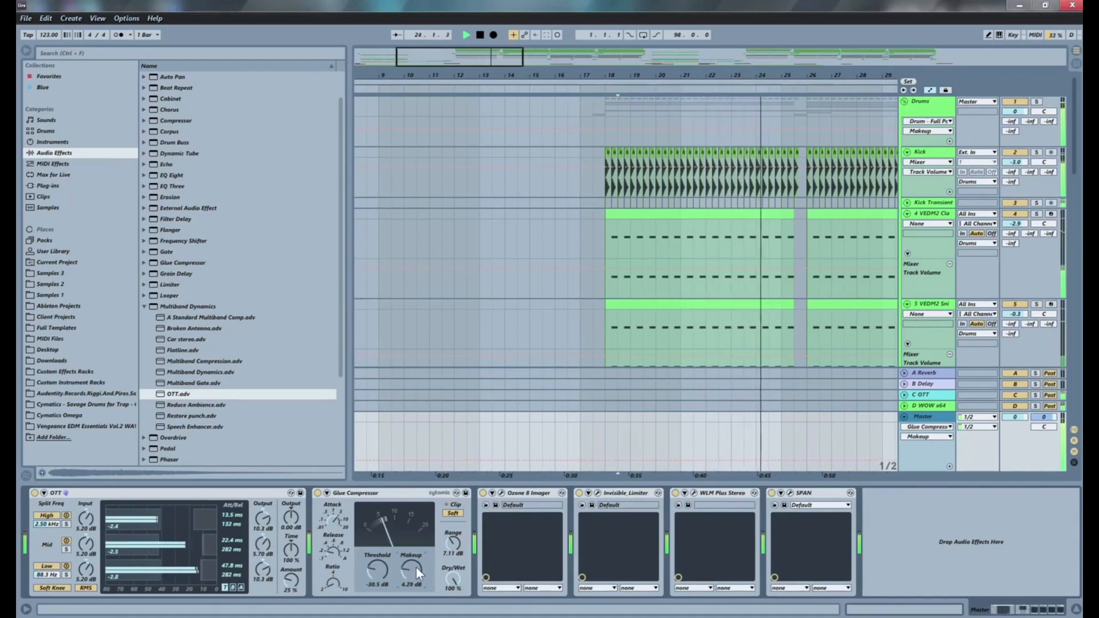
Step: Check the processed mix's loudness in WLM Plus Stereo and its spectrum in SPAN during playback
click(693, 494)
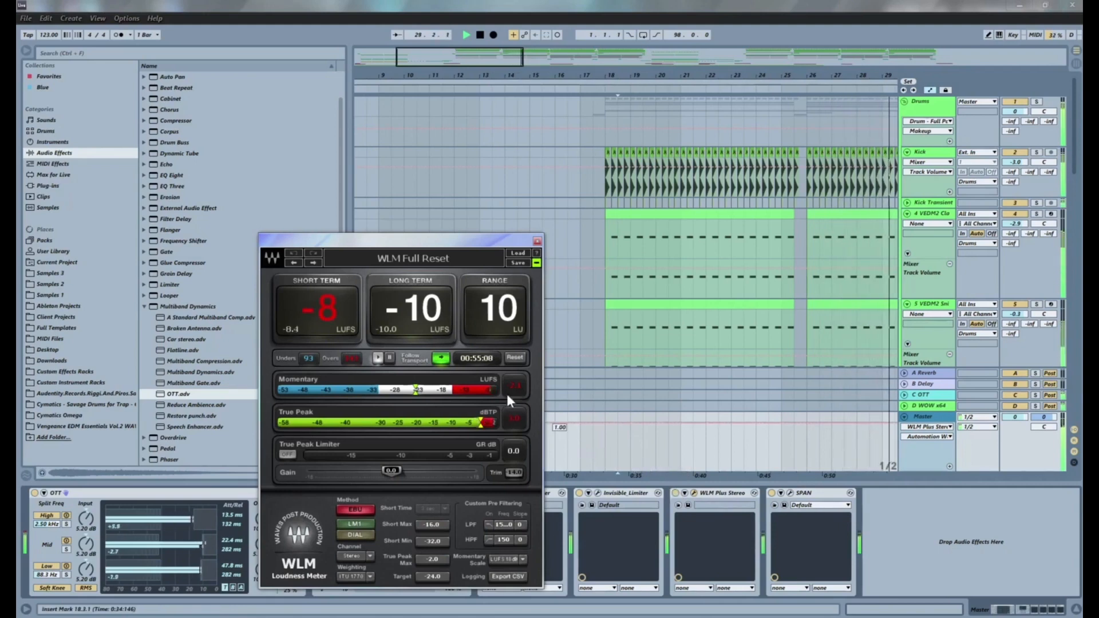
click(791, 493)
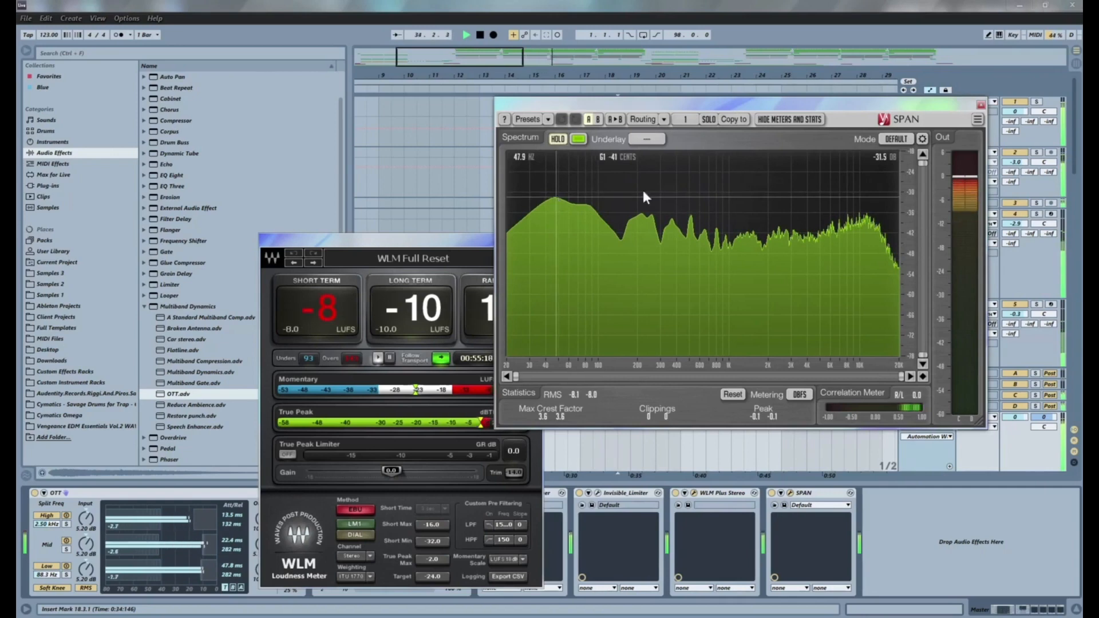
click(981, 104)
click(580, 229)
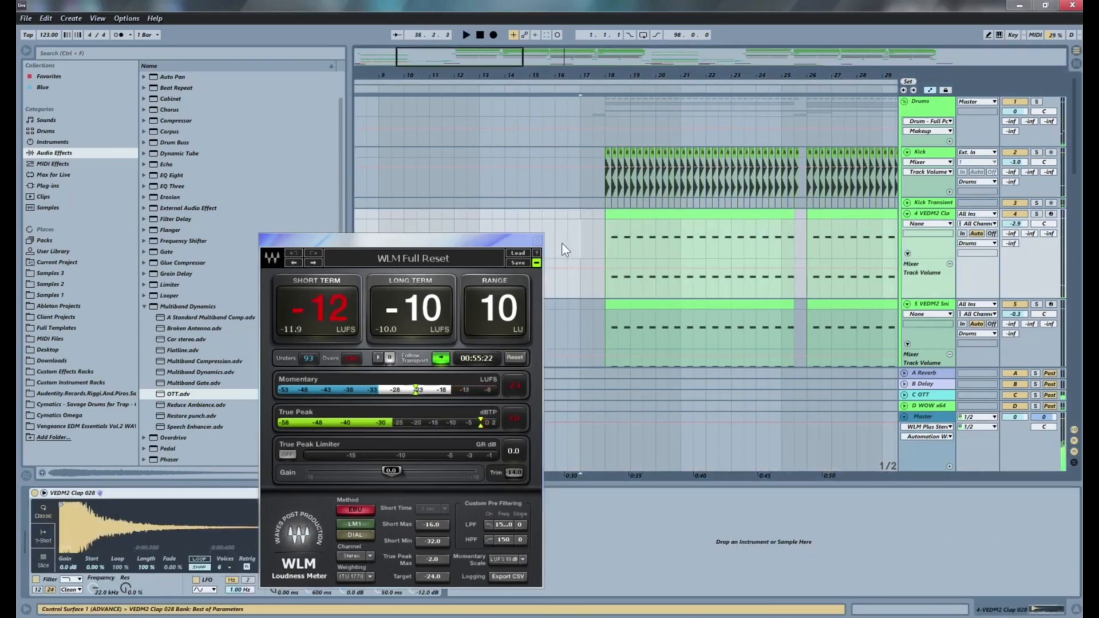
Step: Close the WLM Plus Stereo meter window and fold the unfolded kick, clap and snare tracks in the Drums group
click(537, 241)
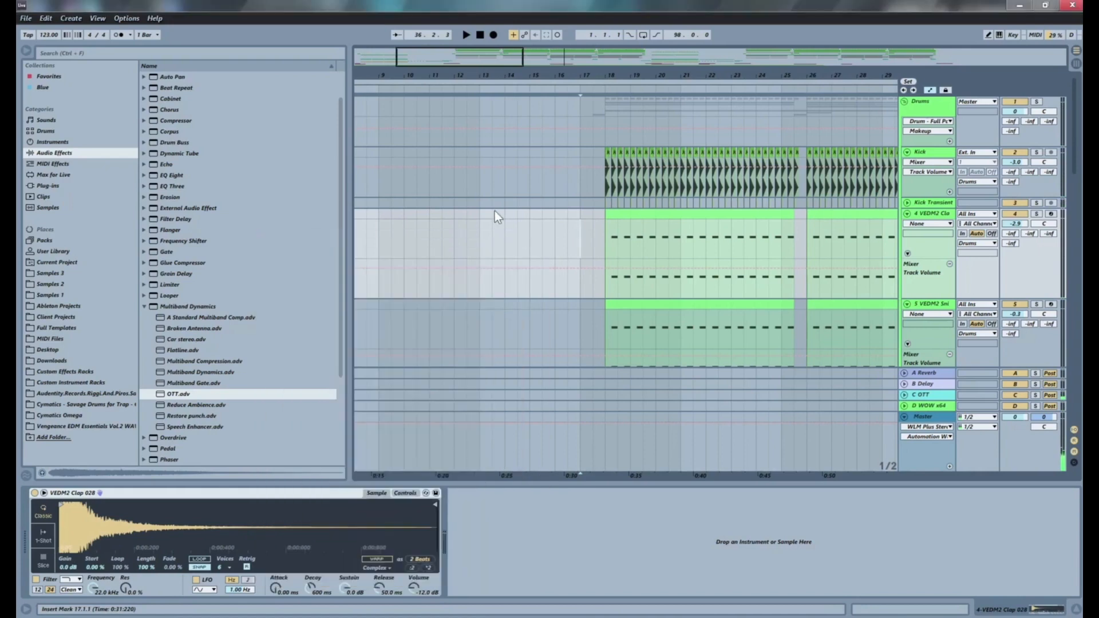
click(920, 416)
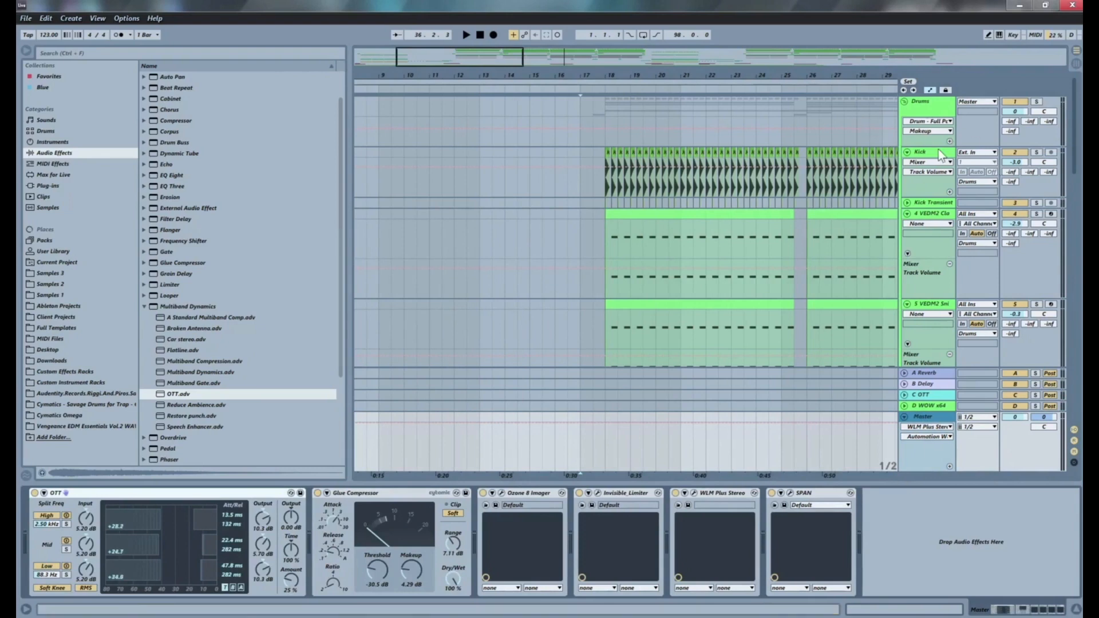
click(907, 152)
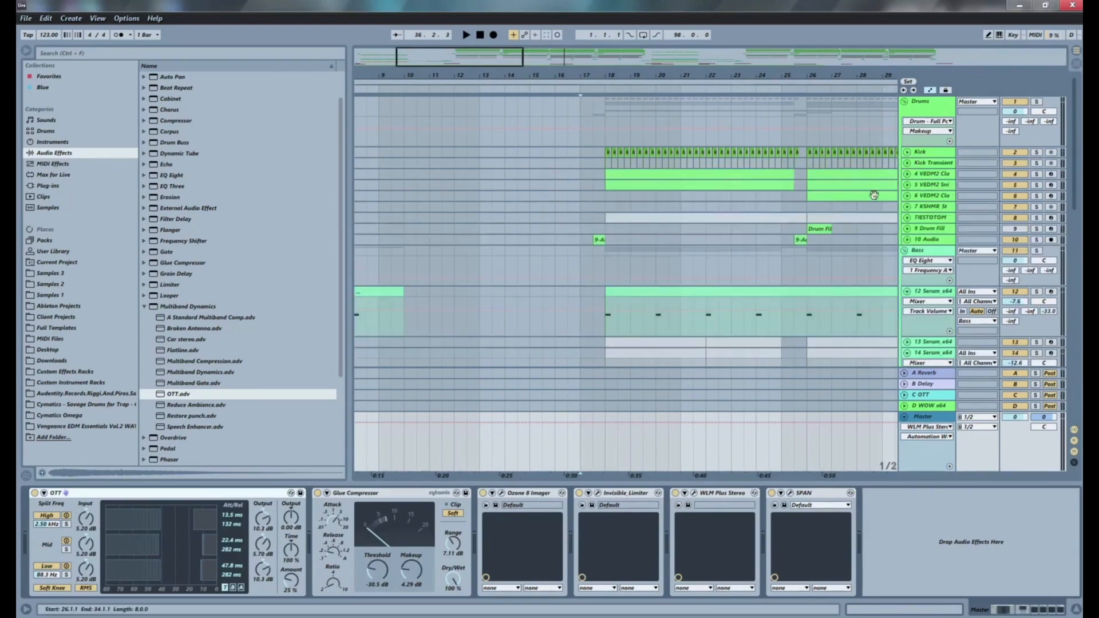
Step: Fold the Serum tracks in the Bass group and the tracks in the Intro Melody group, and unfold the Sub Bass track
scroll(895, 271, down, 2)
click(907, 233)
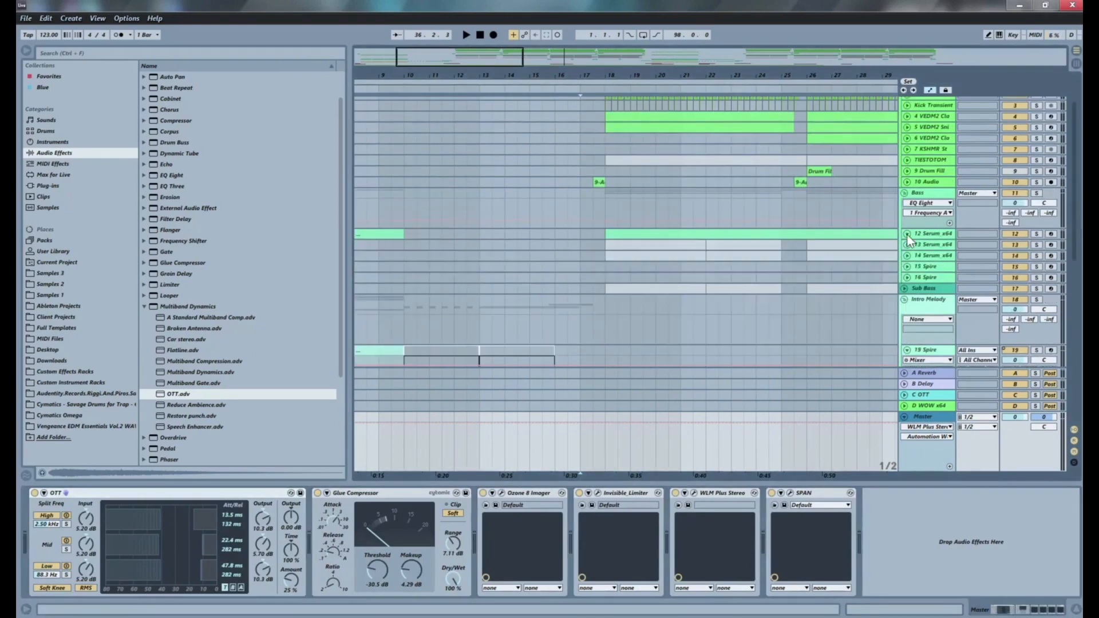
click(905, 289)
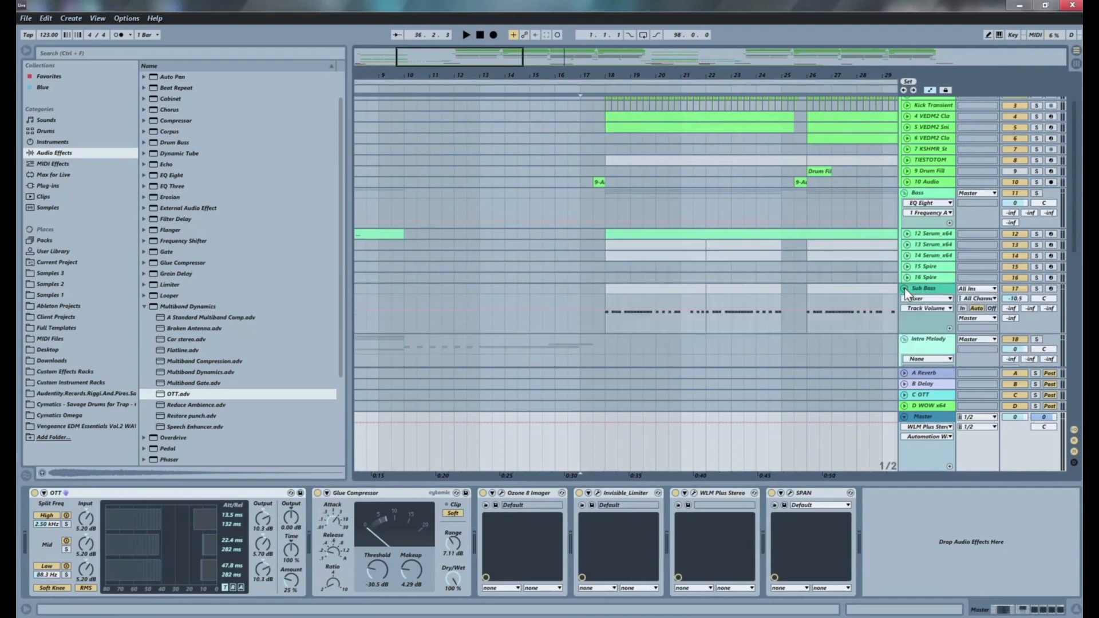
scroll(916, 290, down, 4)
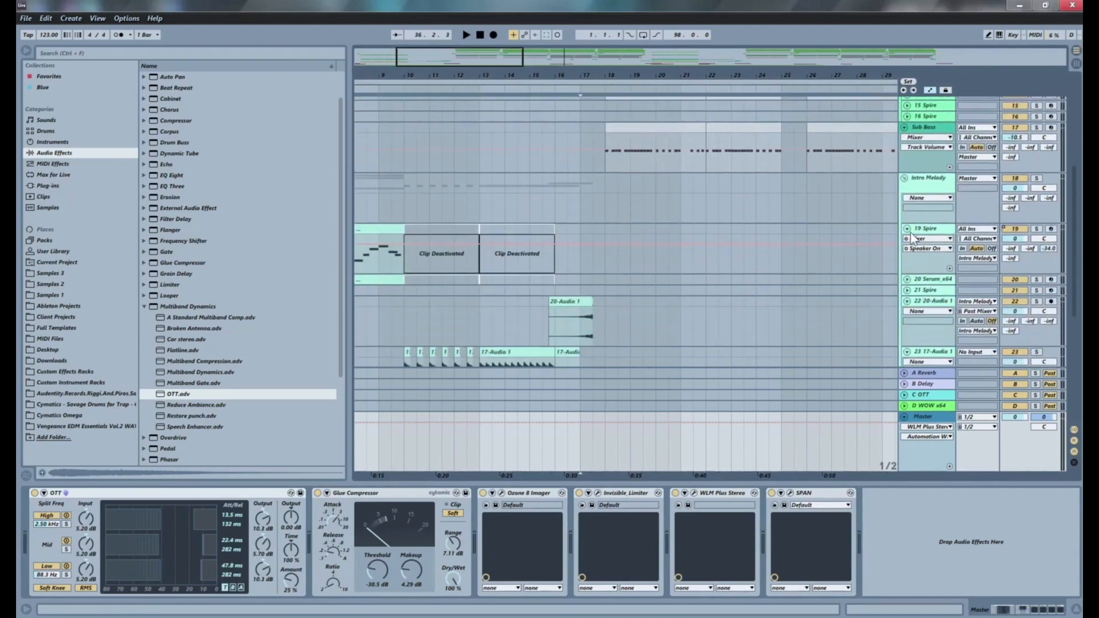
click(906, 229)
scroll(916, 237, down, 3)
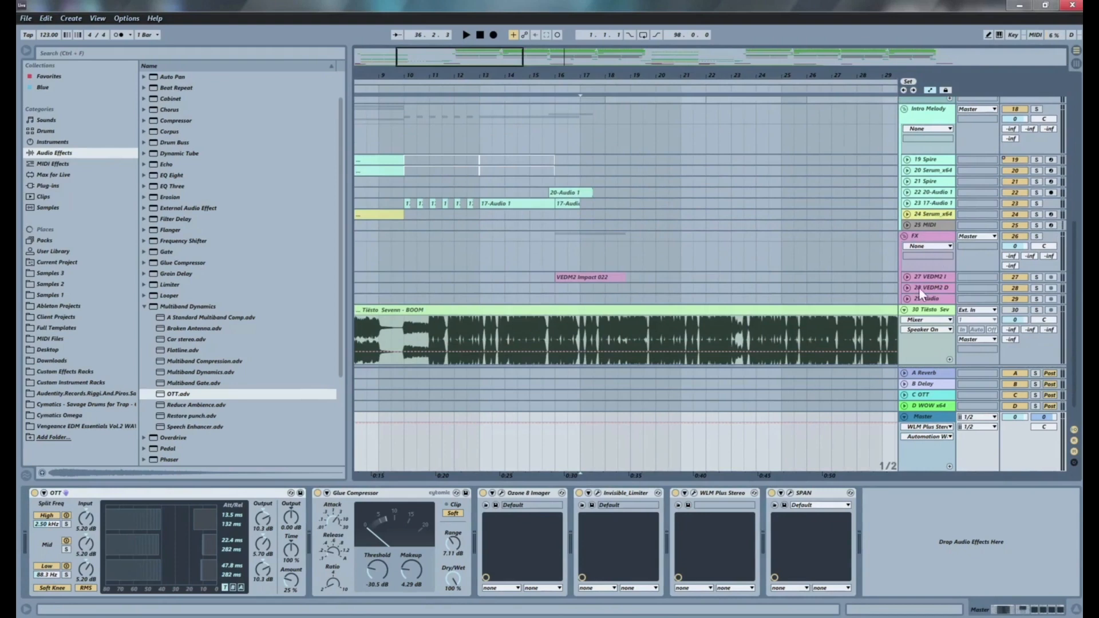
scroll(920, 292, down, 1)
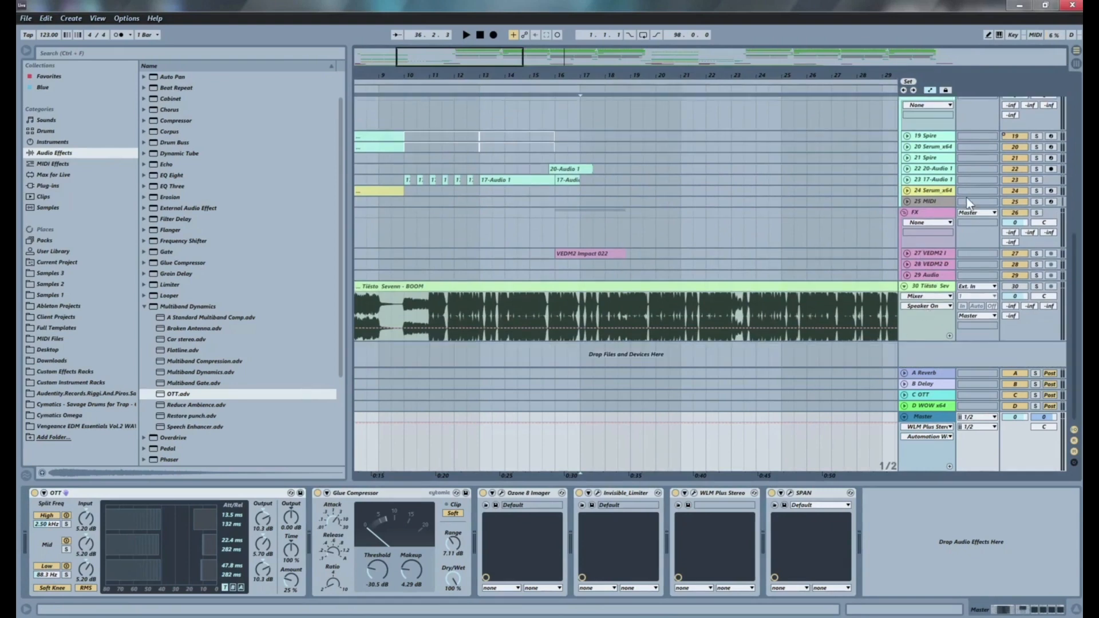
Step: Select the FX, Intro Melody, Sub Bass, Bass and Drums tracks together and lower their volumes during playback, with Drums at -7.0 dB and Sub Bass at -17.5 dB
click(928, 214)
scroll(937, 202, up, 4)
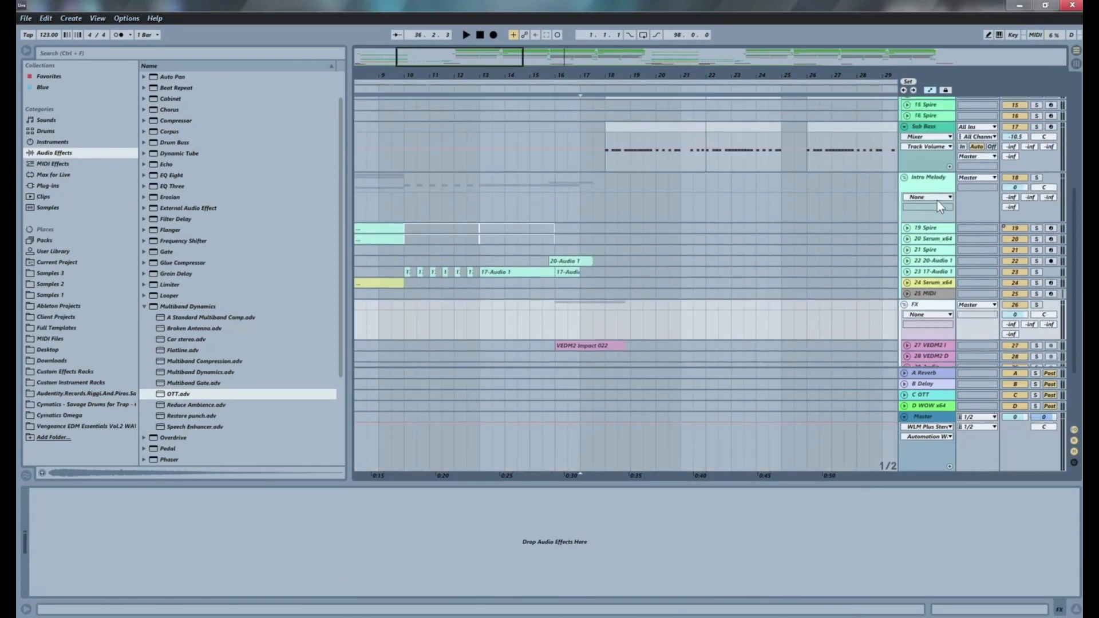
click(933, 191)
scroll(921, 198, up, 4)
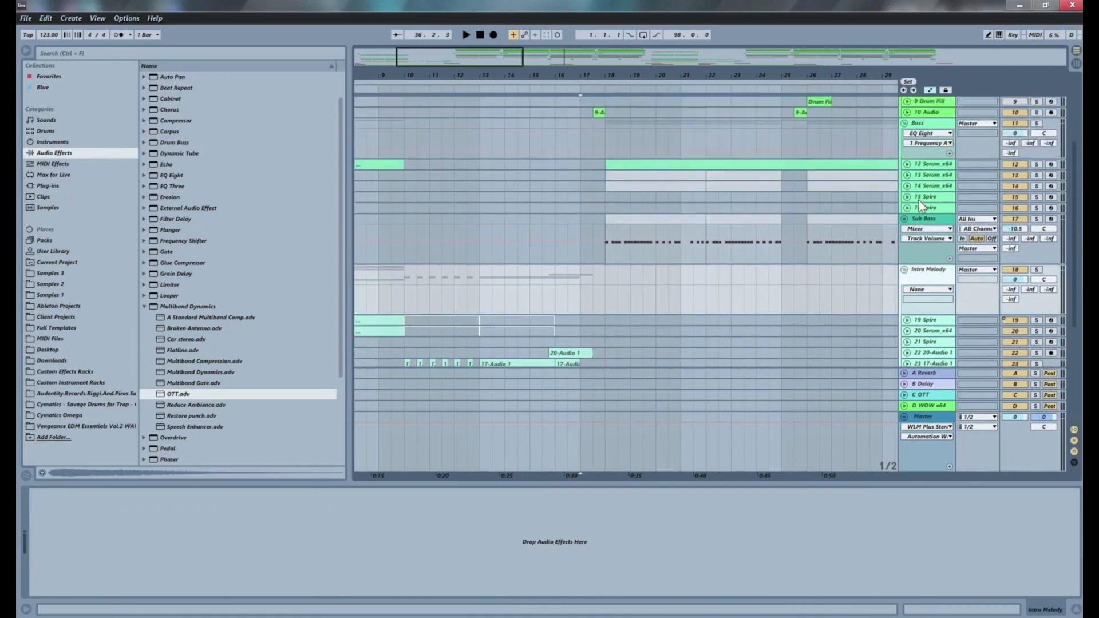
click(924, 219)
scroll(925, 218, up, 3)
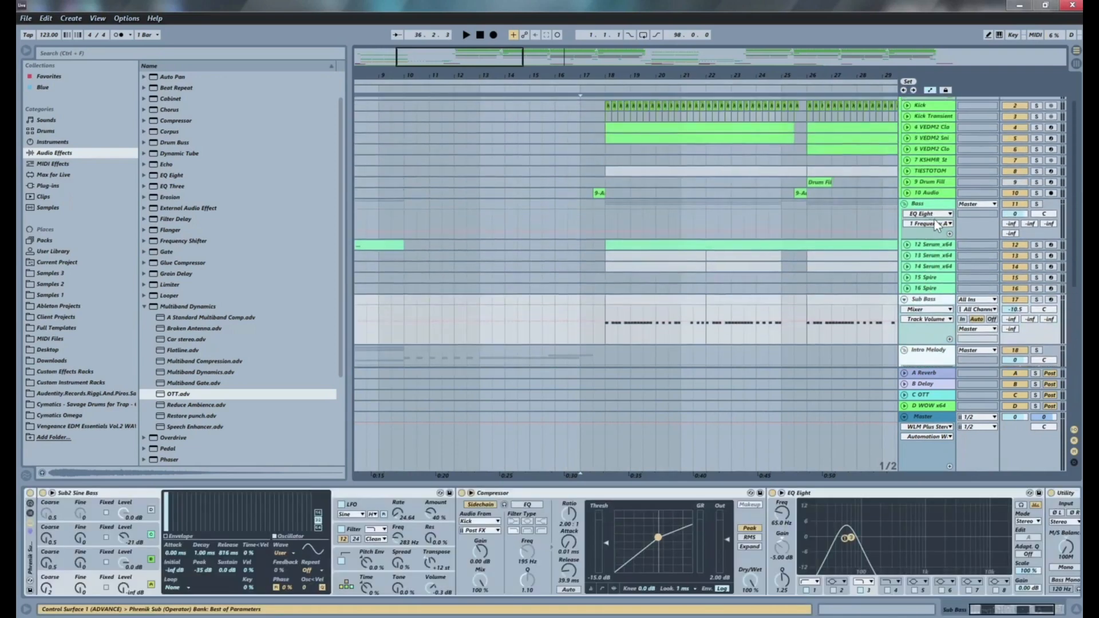
click(928, 209)
scroll(929, 211, up, 2)
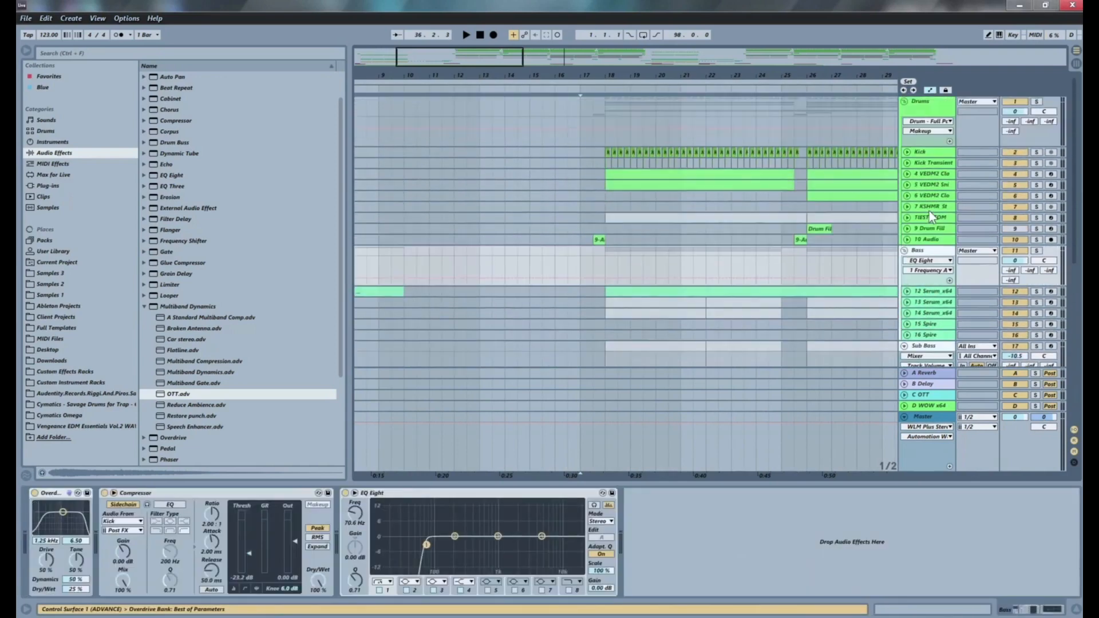
click(917, 106)
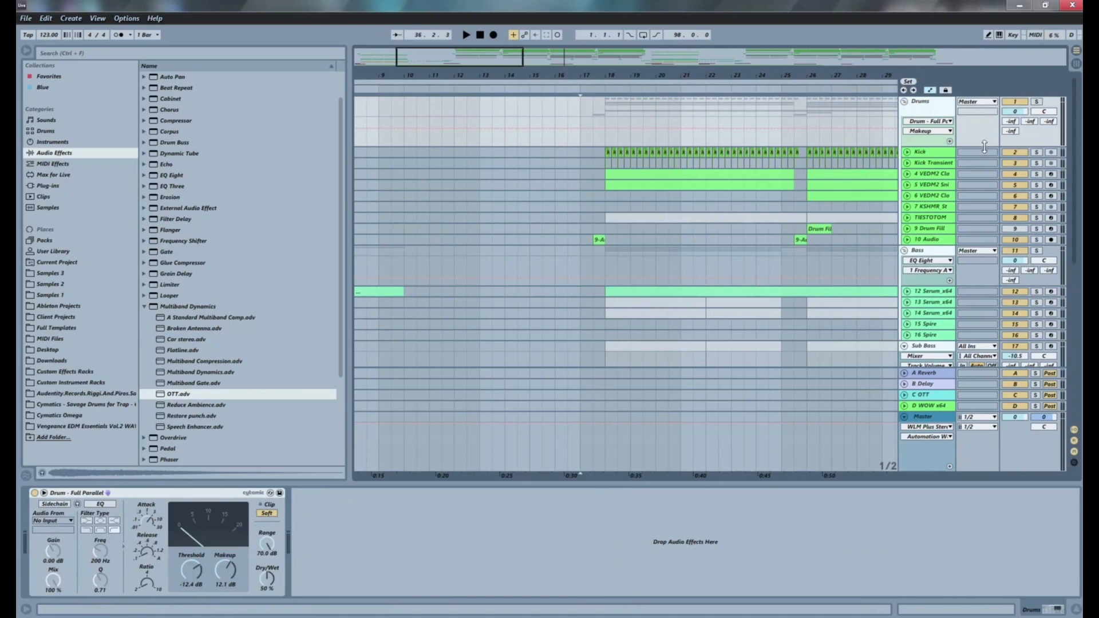
click(1016, 112)
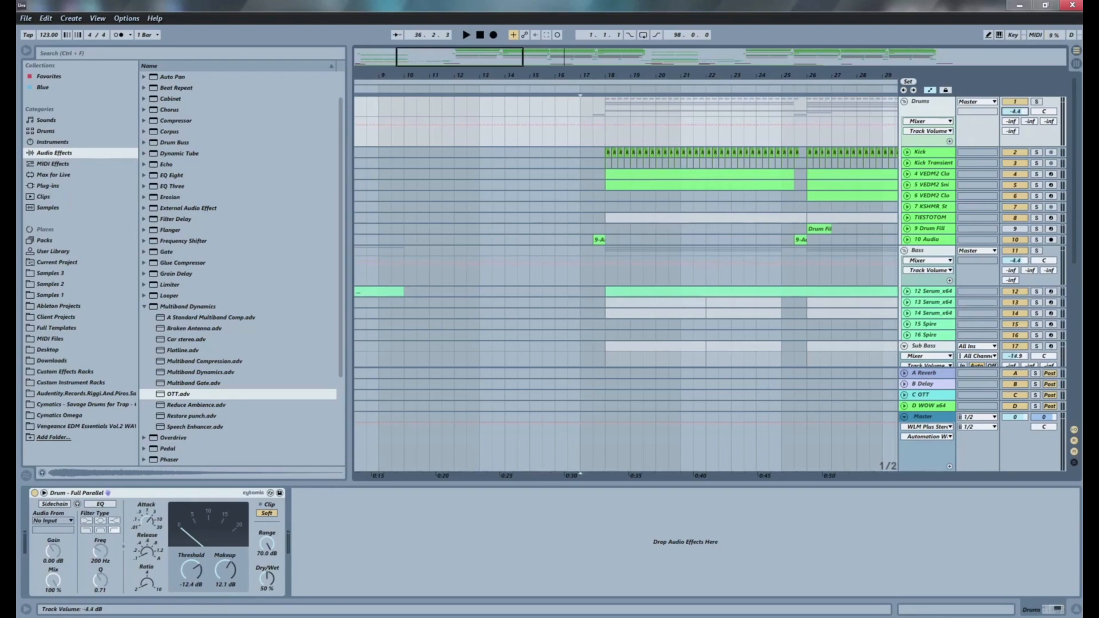
key(space)
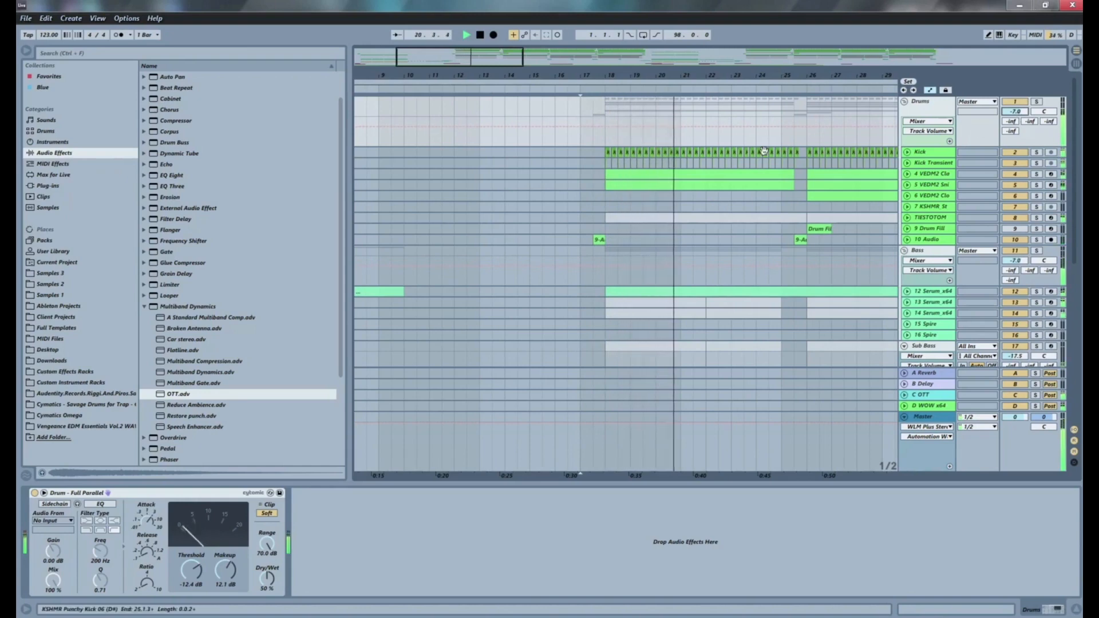
scroll(632, 201, down, 3)
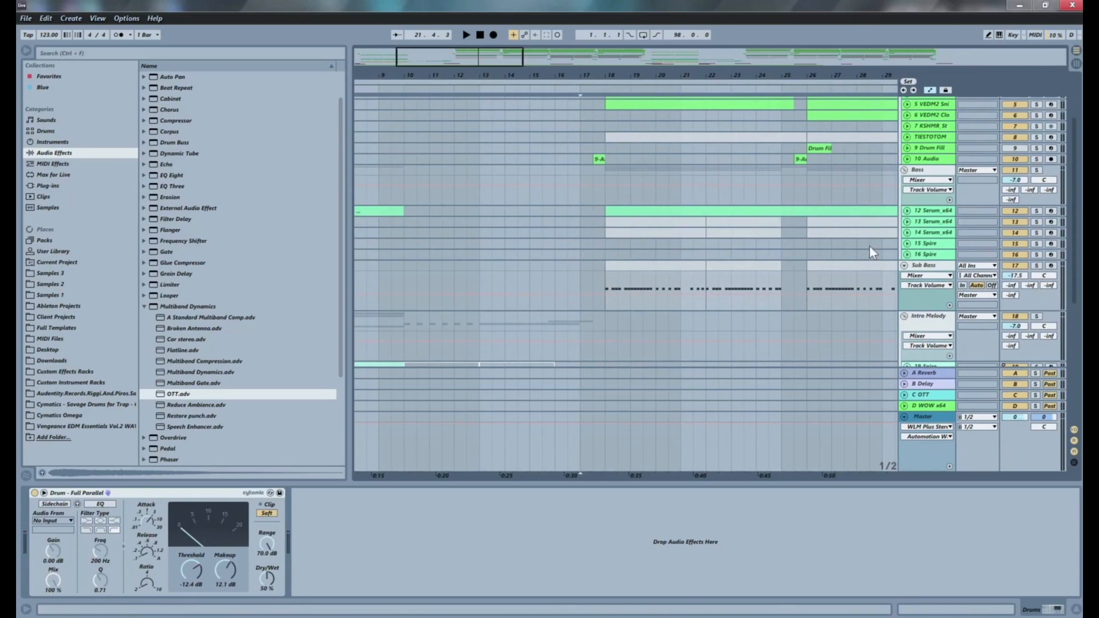
Step: Play the mix with the Master track's devices shown and raise the Glue Compressor's makeup gain to 6.51 dB
click(932, 427)
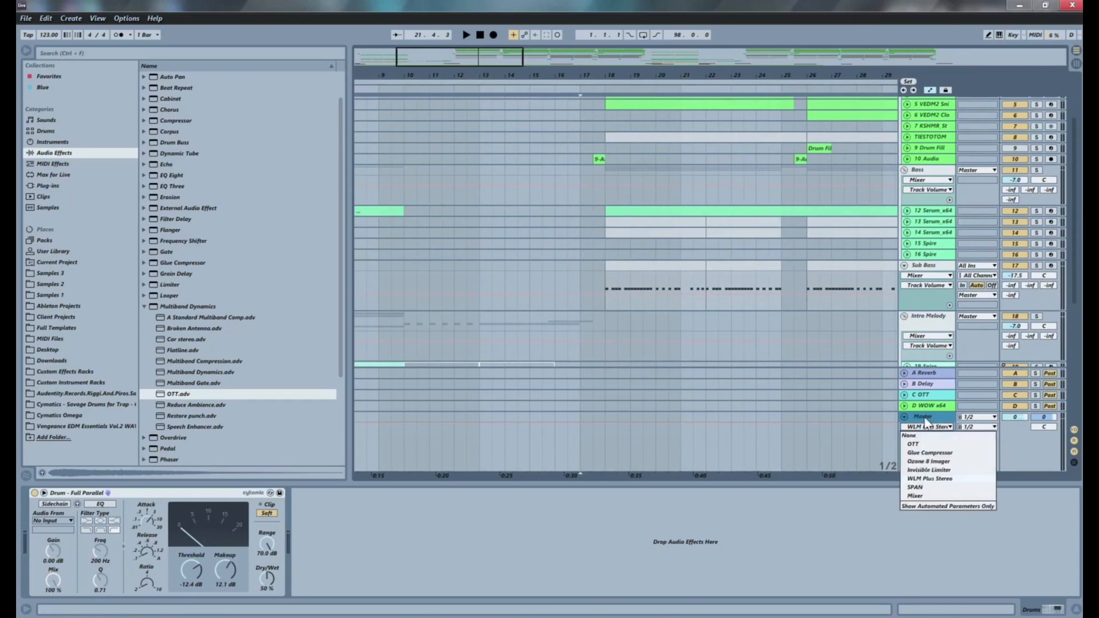
click(926, 421)
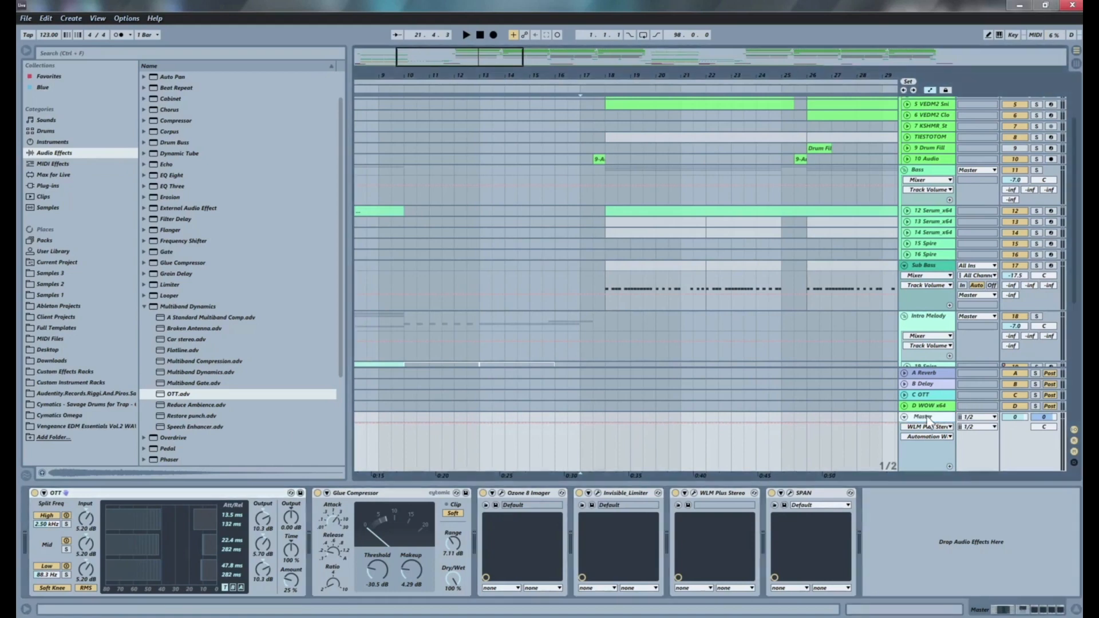
key(space)
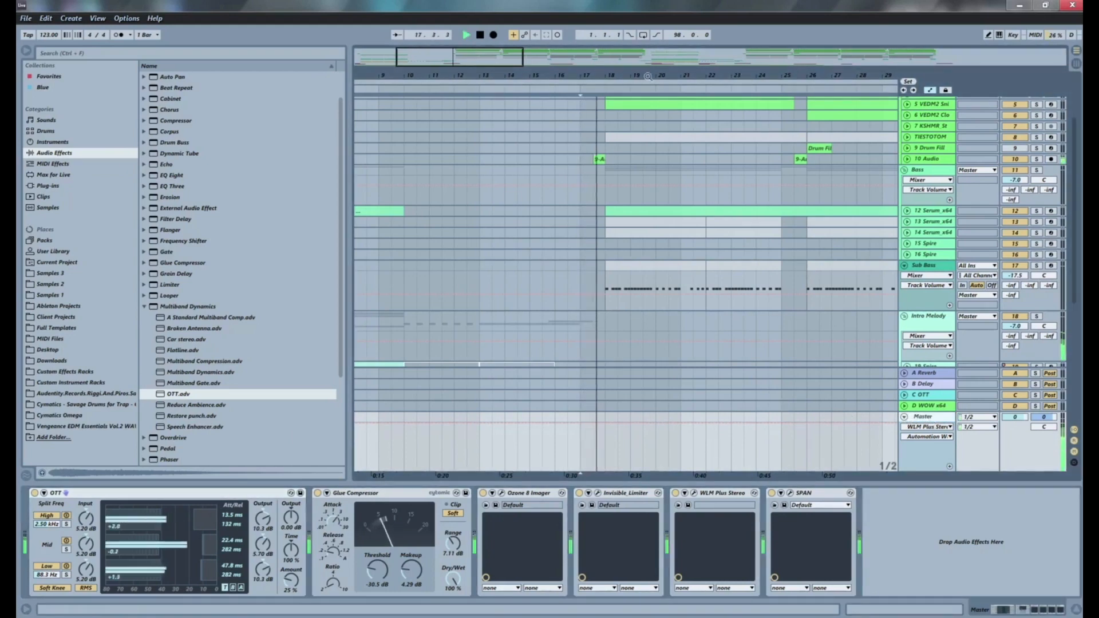
drag(693, 81, 572, 37)
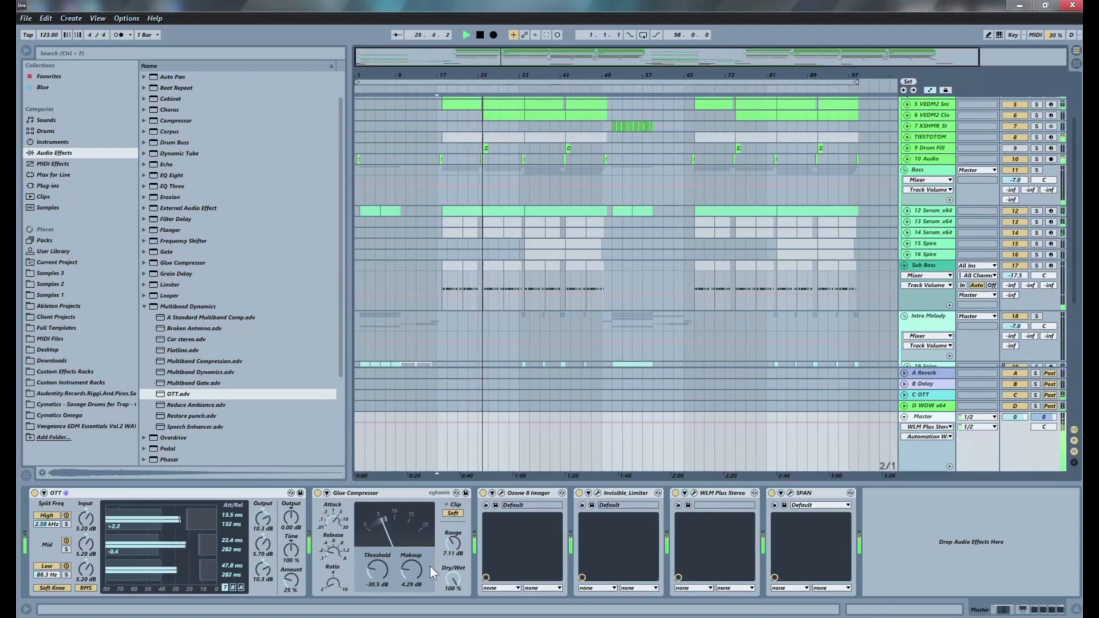
mouse_move(400, 564)
mouse_down()
mouse_move(399, 538)
mouse_move(400, 553)
mouse_up()
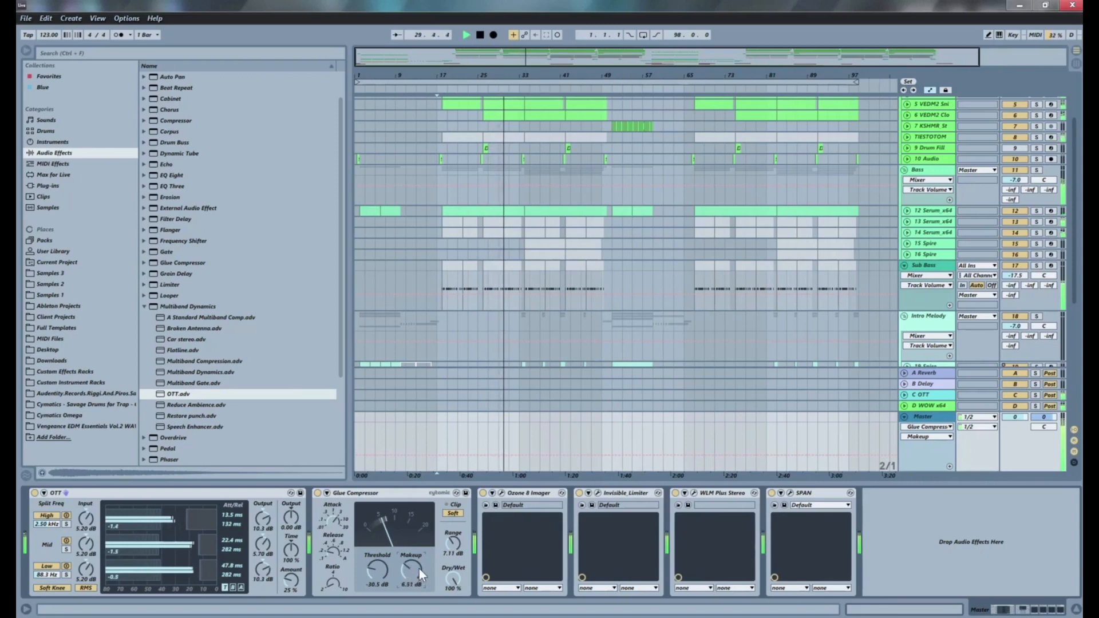
Step: Check the mix's loudness in WLM Plus Stereo, close the meter, and restart playback from position 17.1.1 to listen again
click(695, 494)
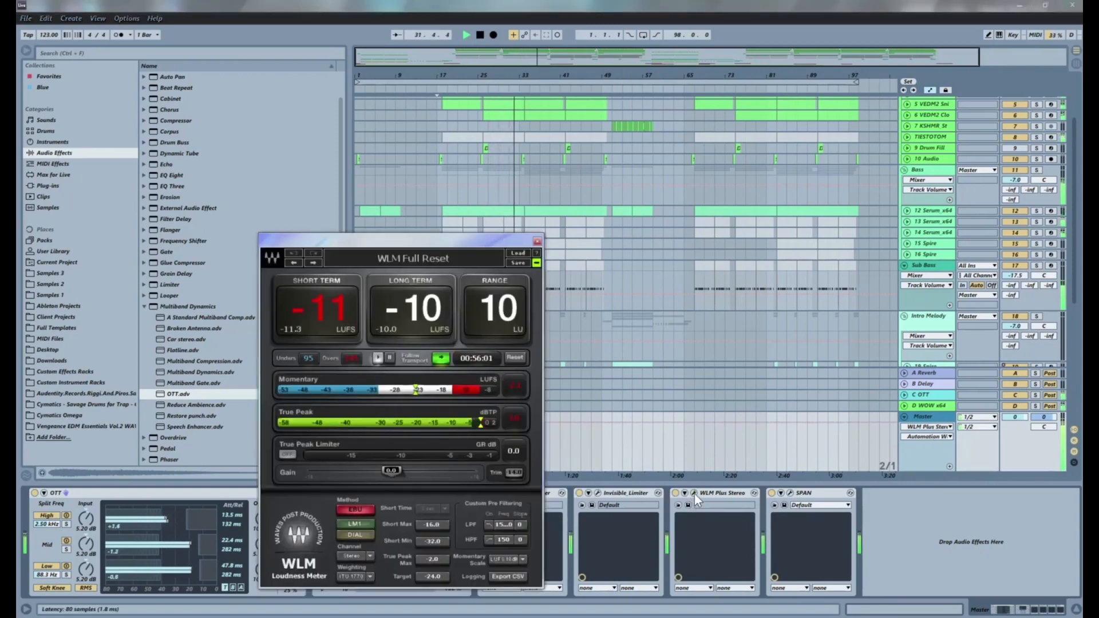
click(538, 240)
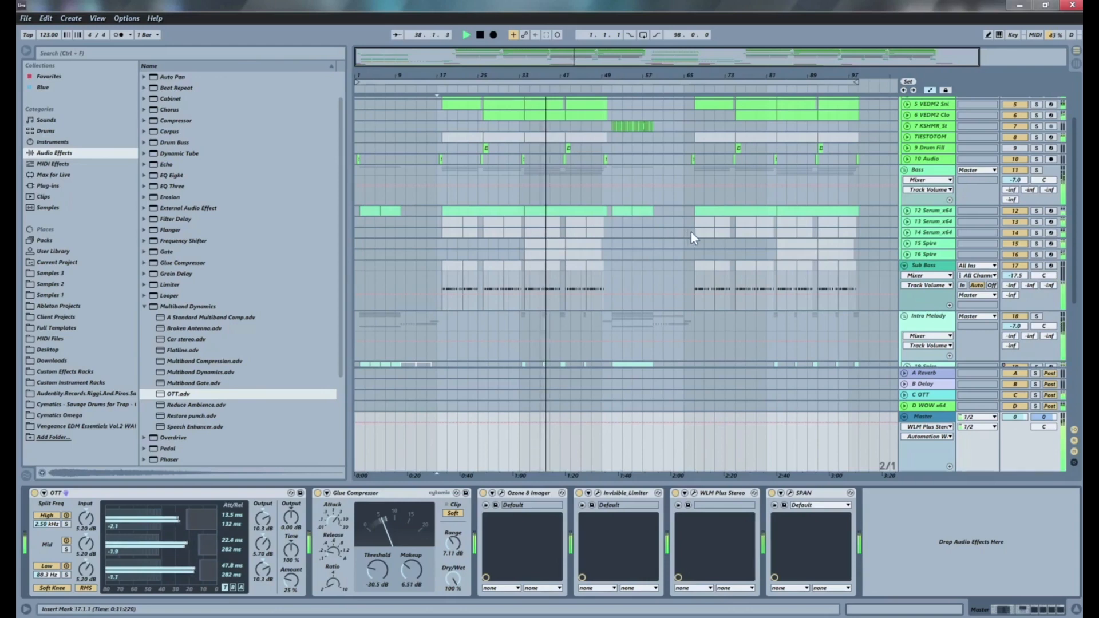
click(801, 235)
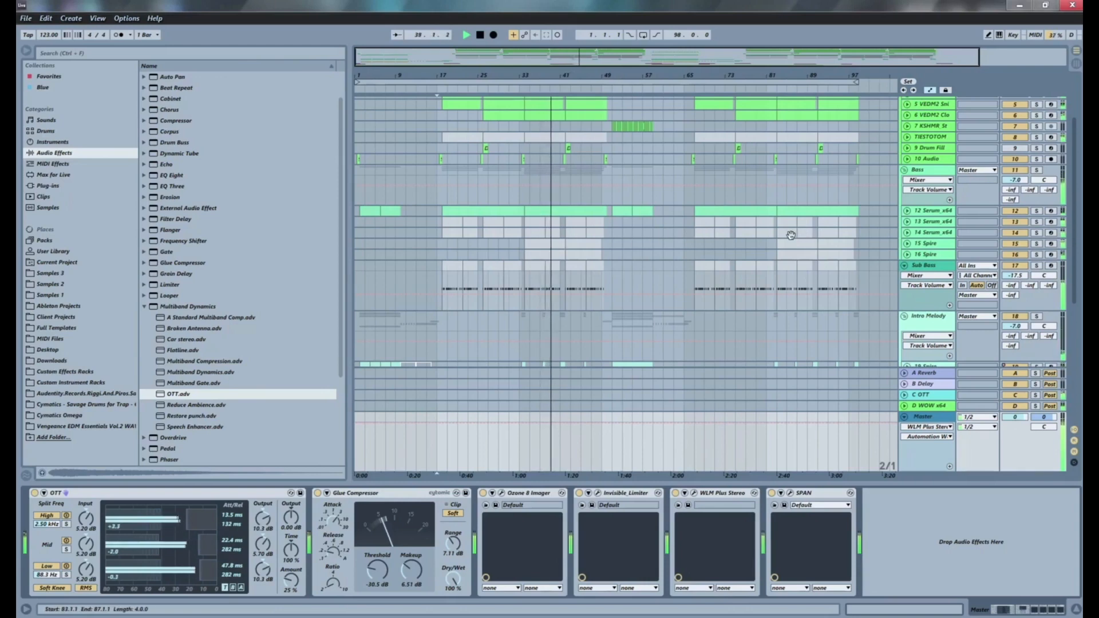
click(775, 242)
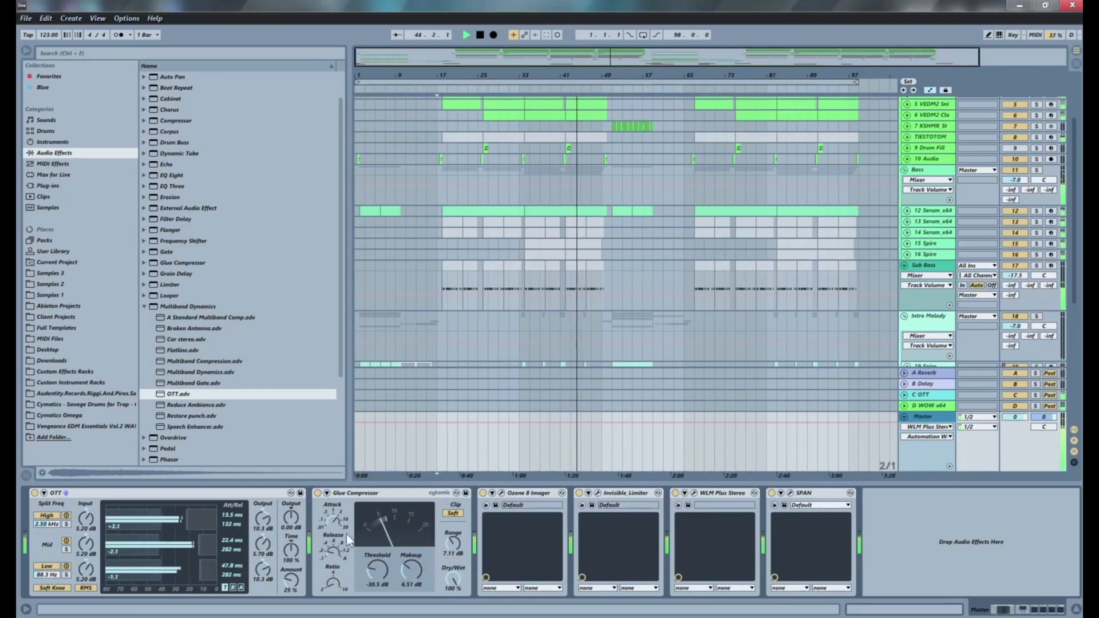
key(space)
key(space)
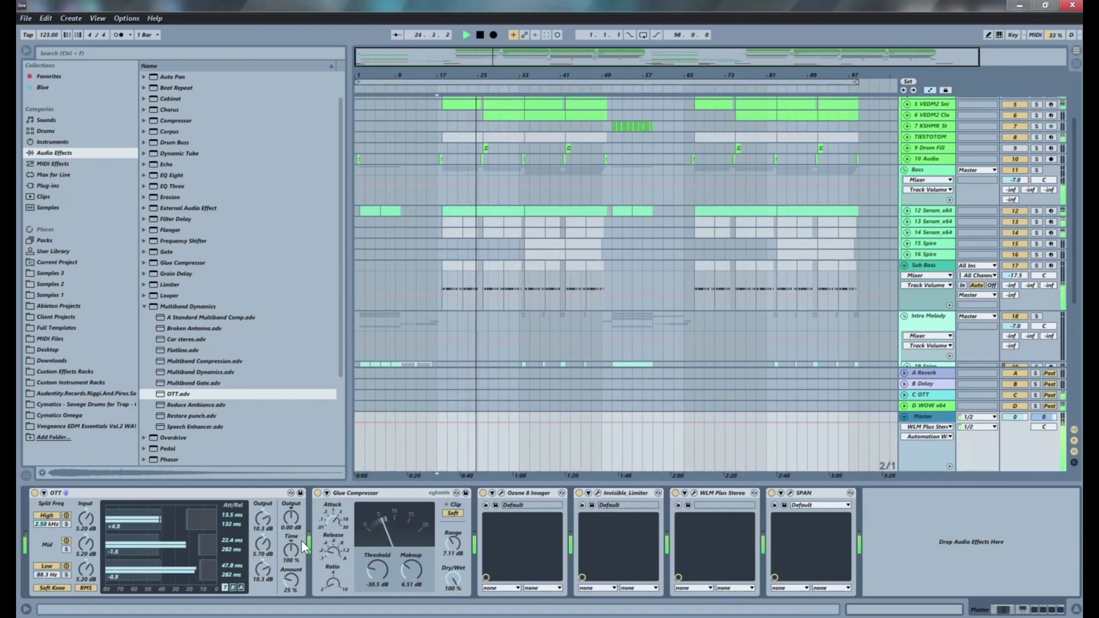
Step: Turn off OTT on the Master track, replay the mix, and set the Glue Compressor's makeup gain to 9.84 dB
key(space)
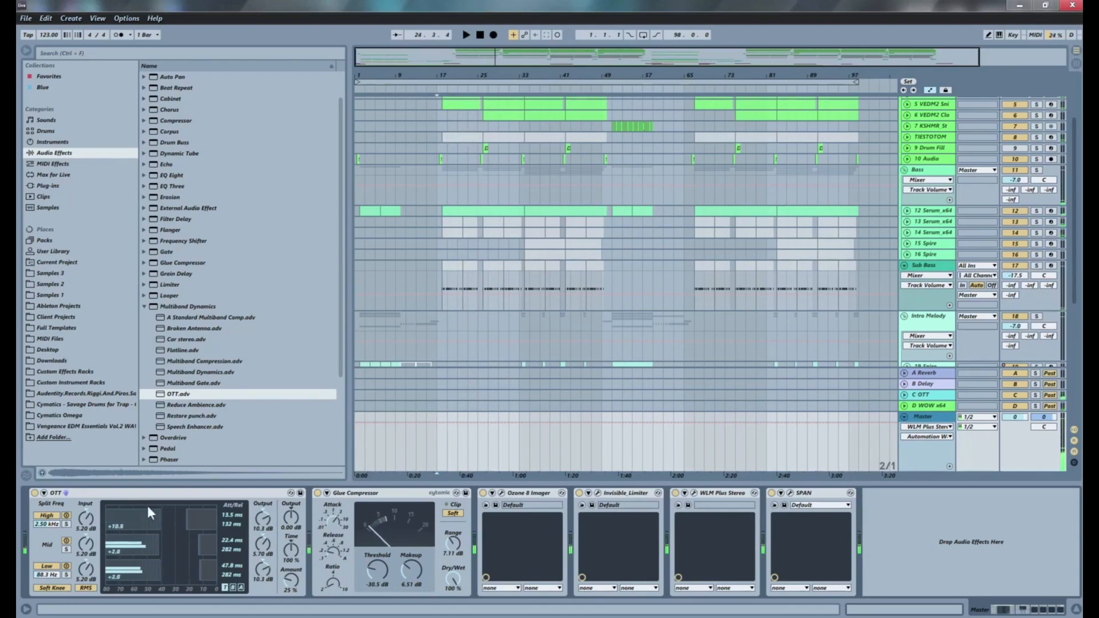
click(35, 494)
key(space)
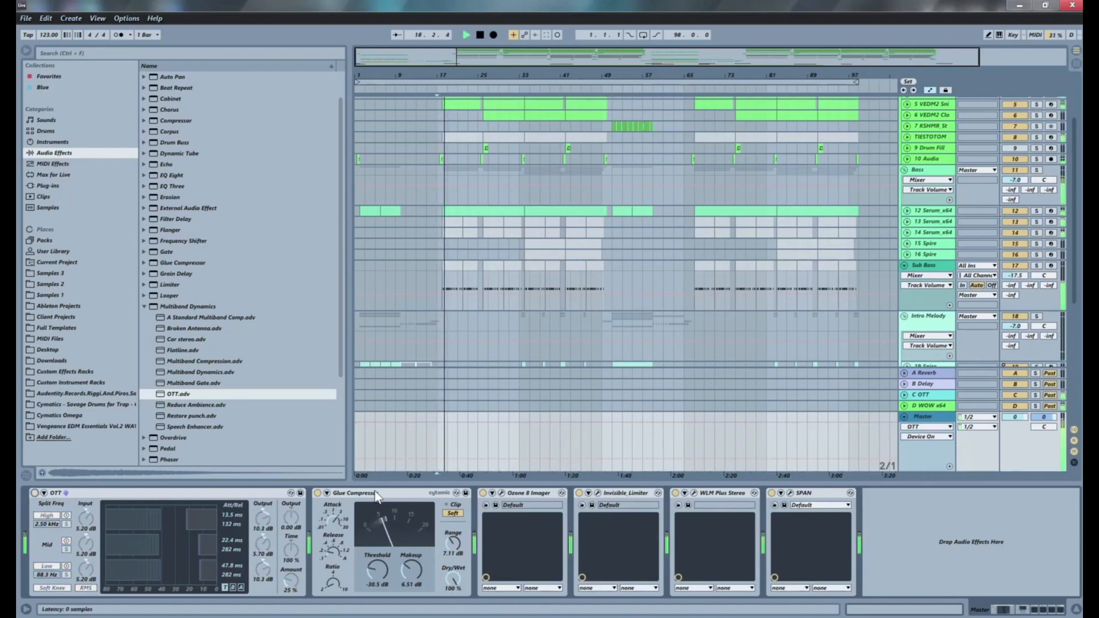
mouse_move(412, 571)
mouse_down()
mouse_move(413, 536)
mouse_move(412, 551)
mouse_up()
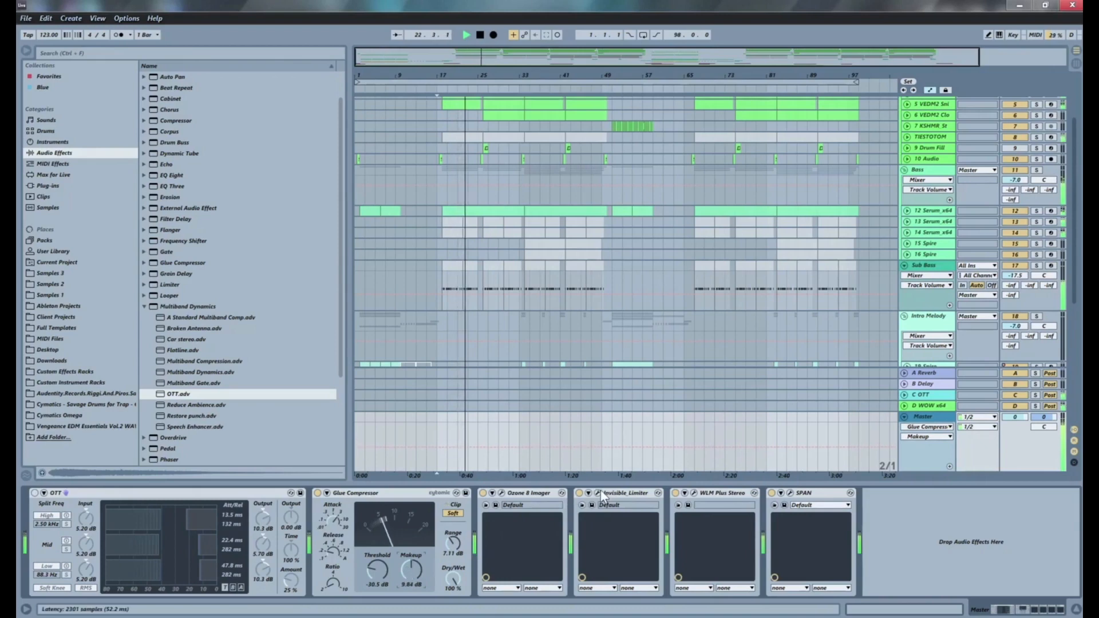
Step: With the WLM Plus Stereo meter open, set the Glue Compressor's threshold to -37.1 dB and its makeup gain to 14.3 dB
click(694, 494)
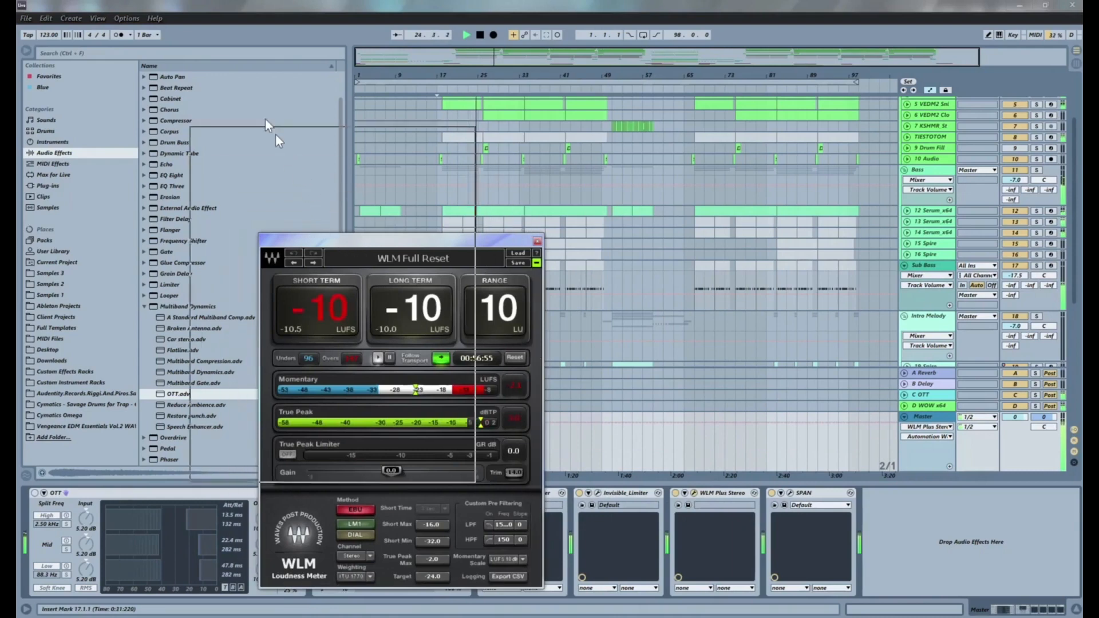
drag(346, 250, 213, 69)
click(371, 575)
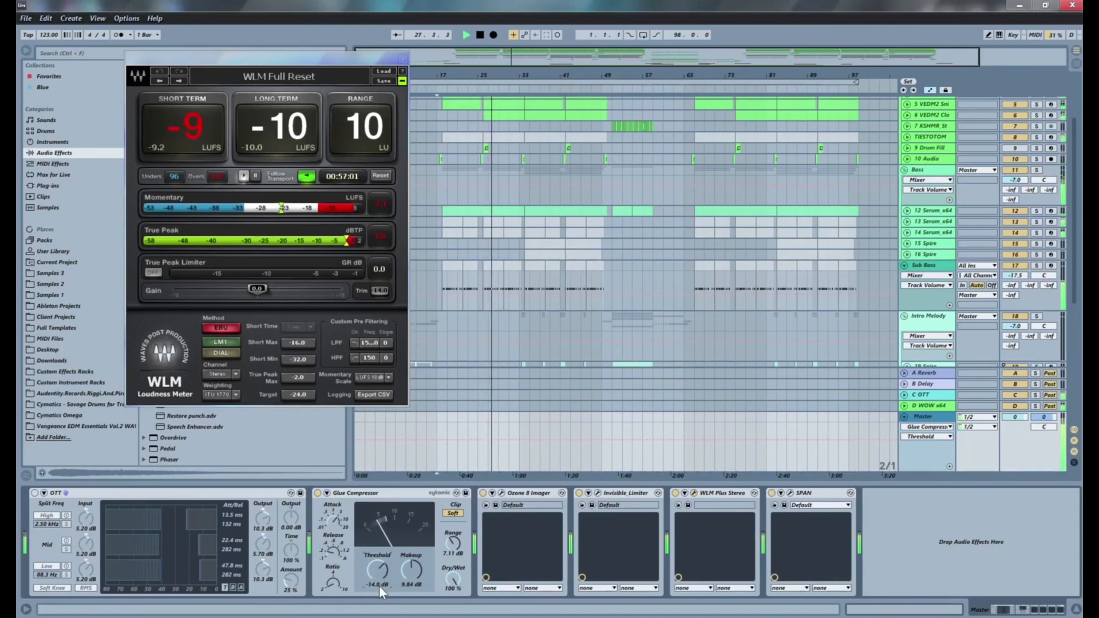
drag(366, 577, 409, 571)
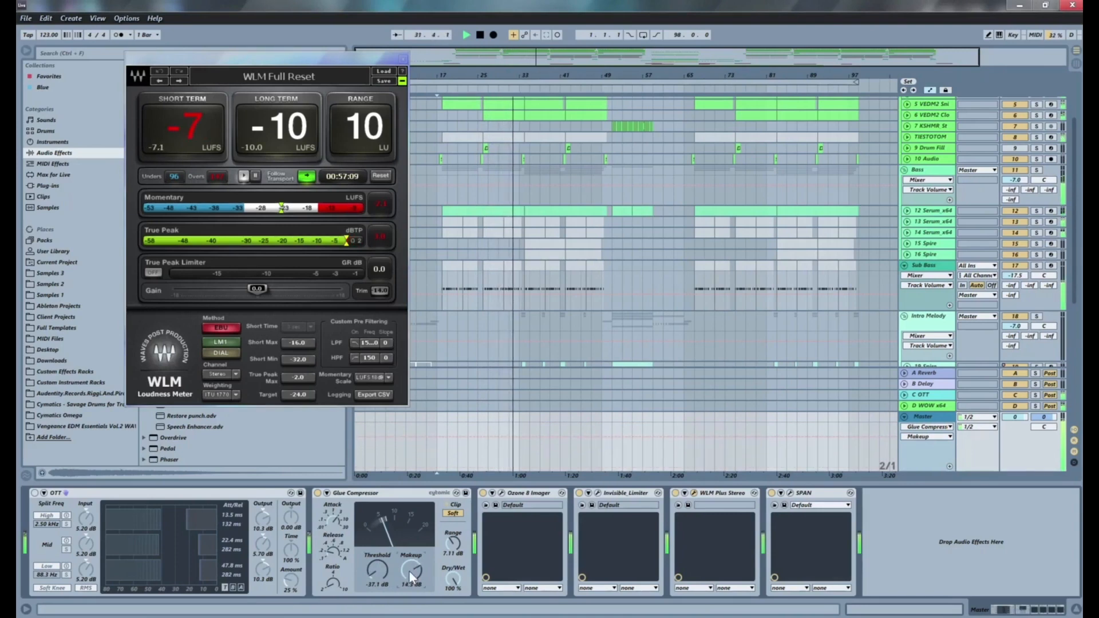
Step: Stop playback, fold the Master track, and bring the Drums group's tracks back into view
key(space)
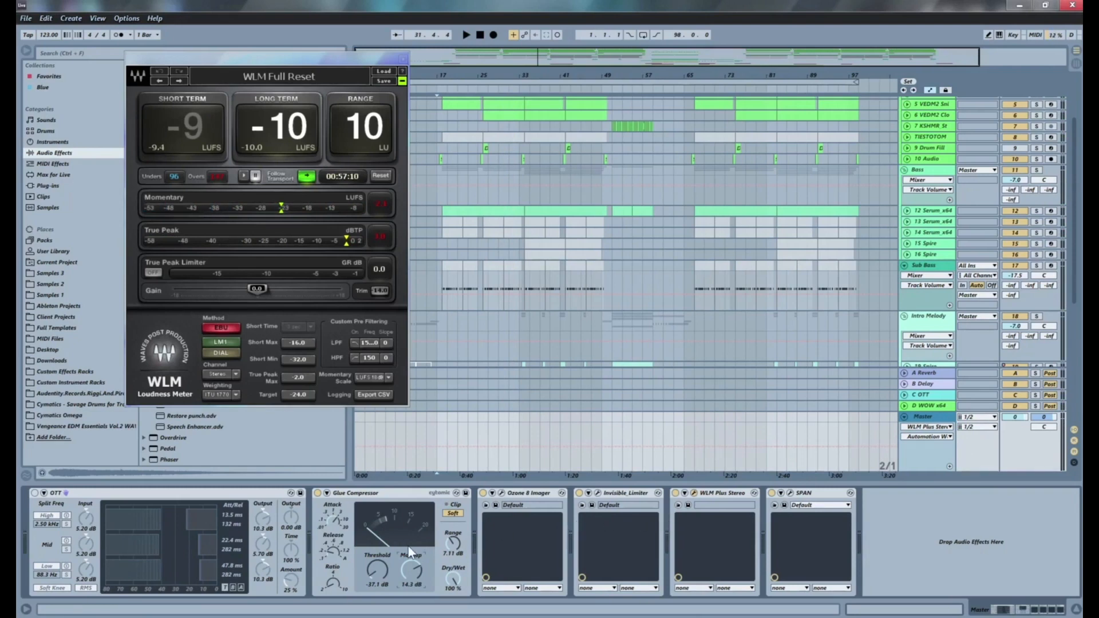
click(905, 417)
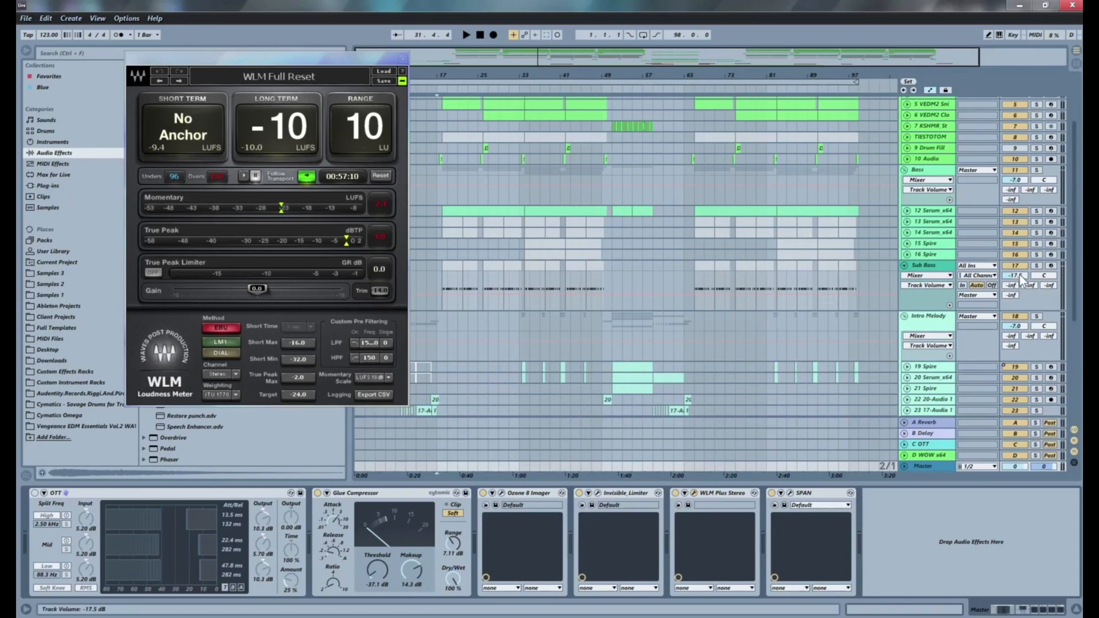
scroll(893, 239, up, 3)
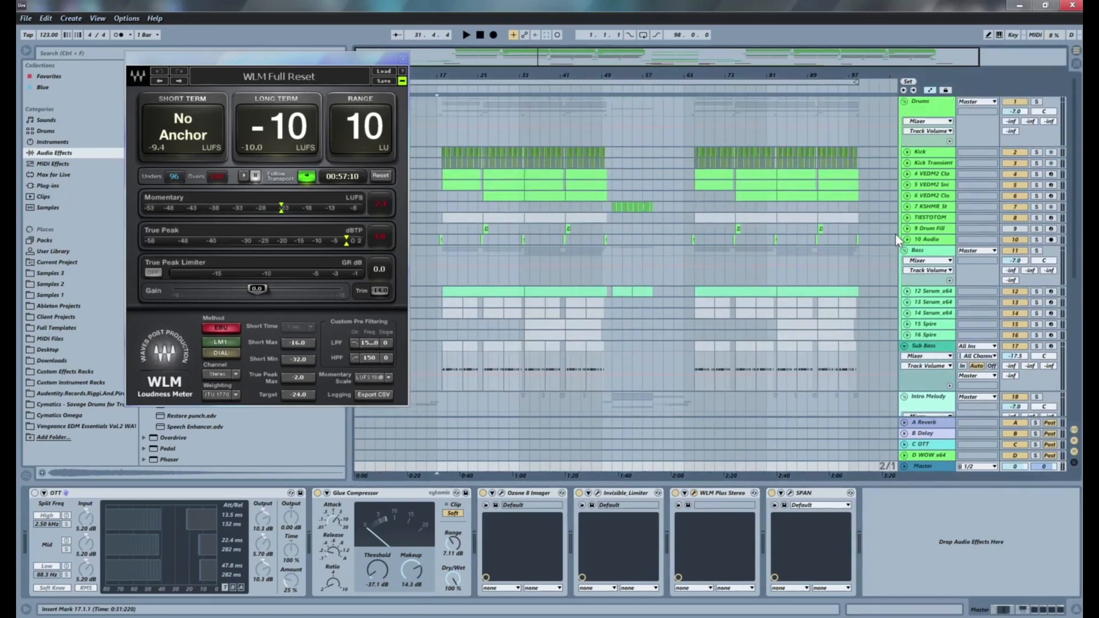
Step: Unfold the Kick track, start playback, and lower the Kick volume to -5.4 dB and the Sub Bass volume to -22.5 dB
click(908, 153)
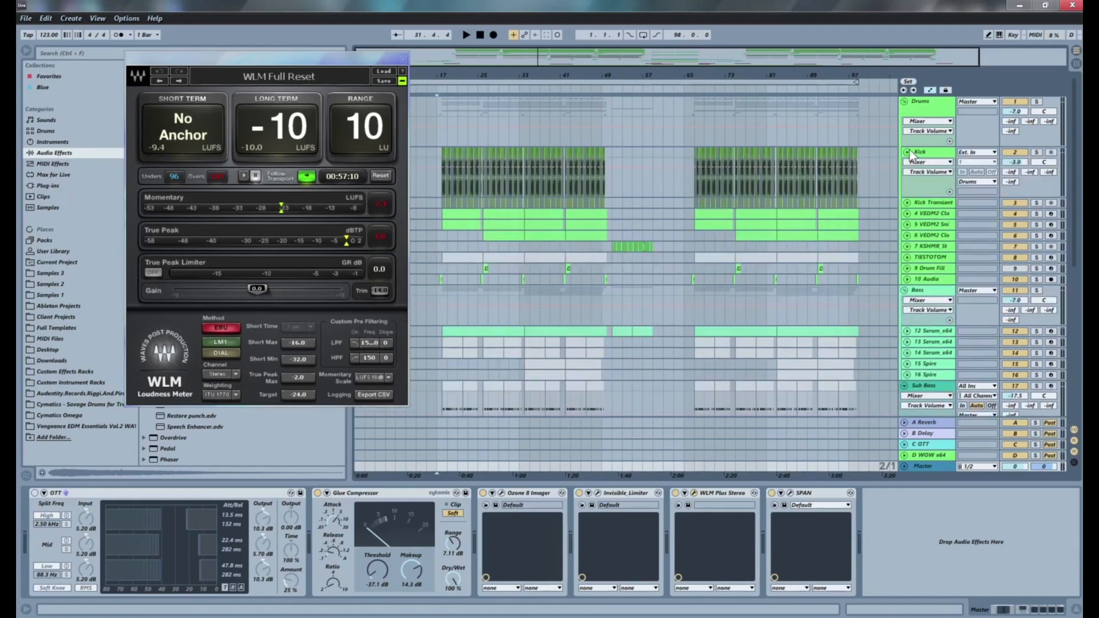
key(space)
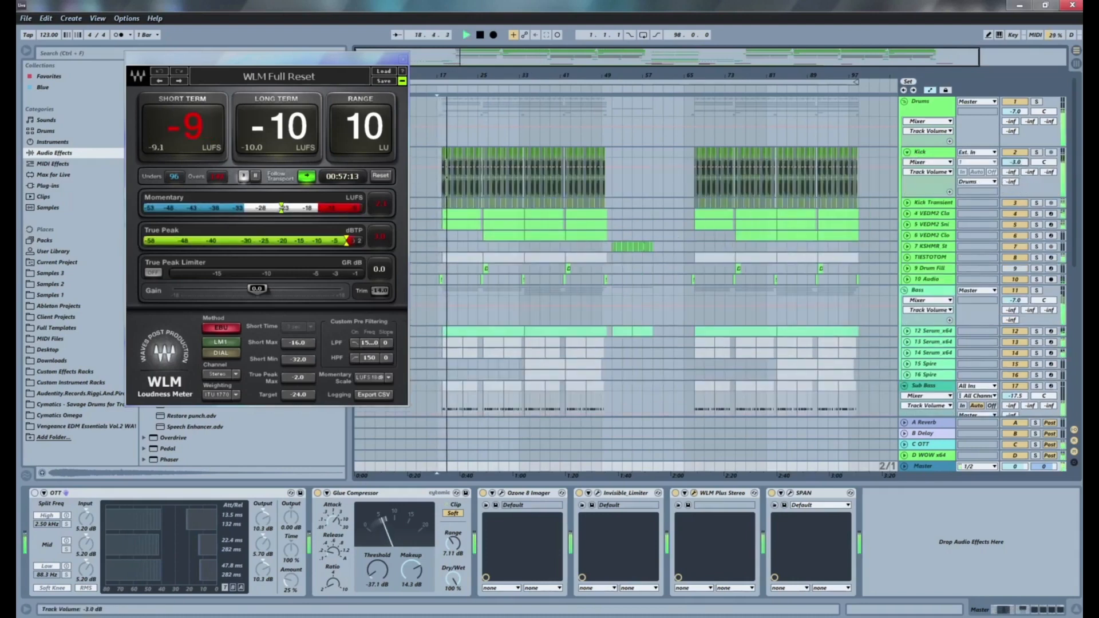
drag(1020, 163, 1019, 166)
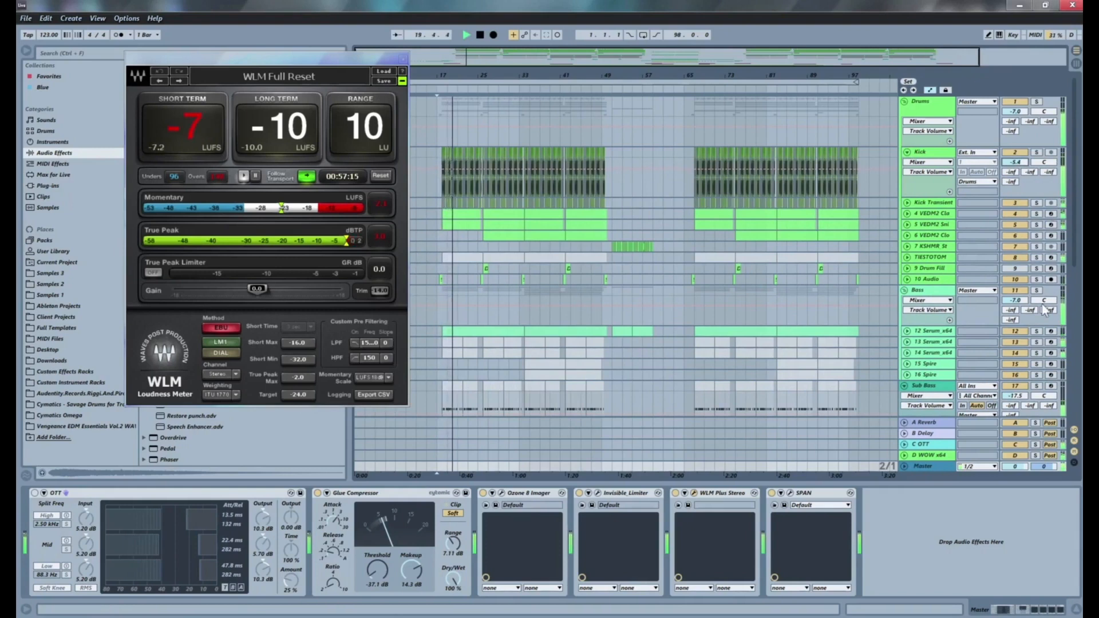
drag(1015, 396, 1021, 403)
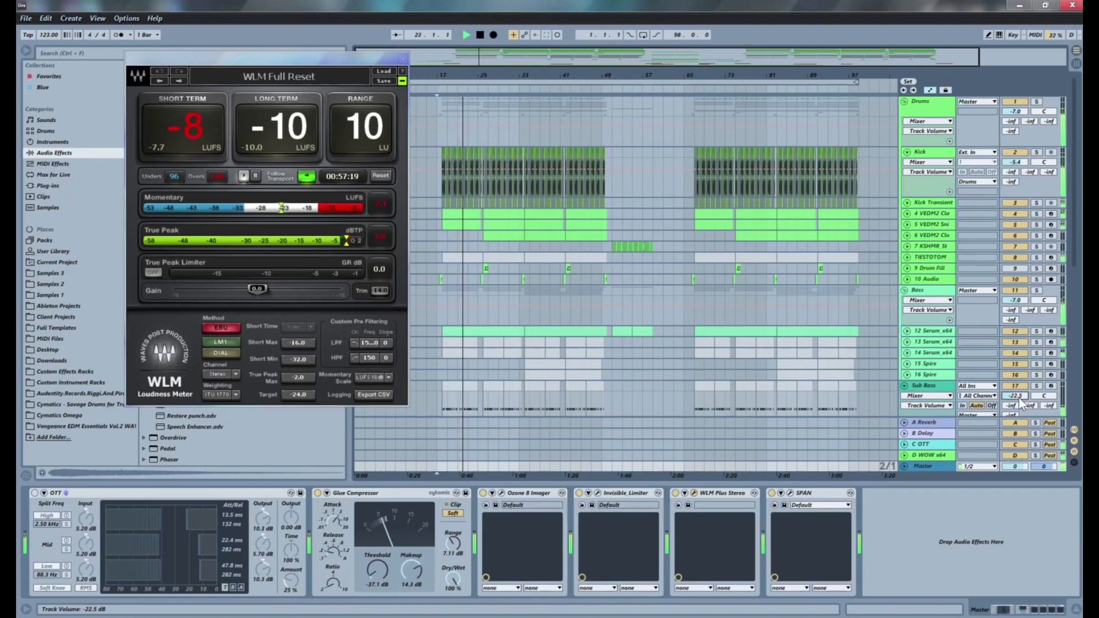
Step: Unfold Serum tracks 12, 13 and 14, and lower track 13's volume to -4.9 dB and track 14's to -15.2 dB
click(907, 332)
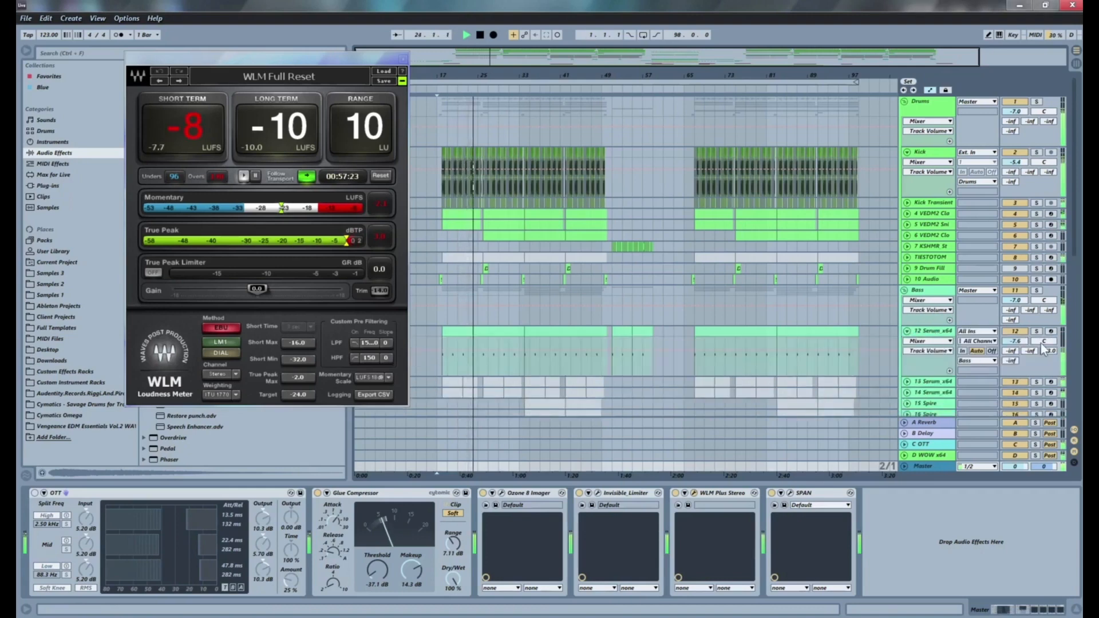
scroll(927, 371, down, 1)
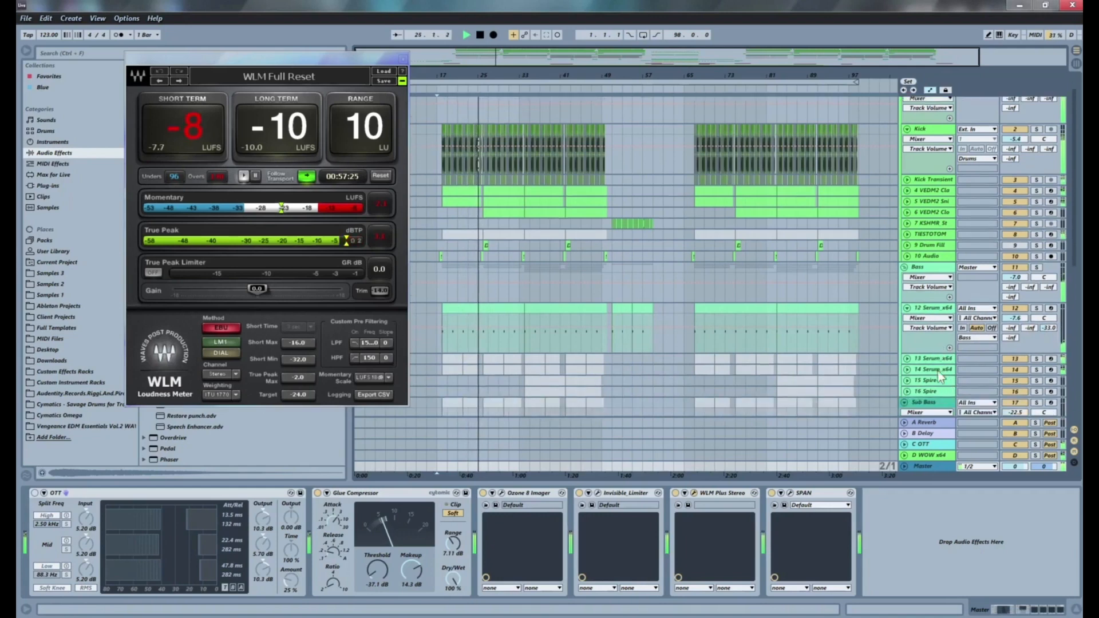
click(908, 359)
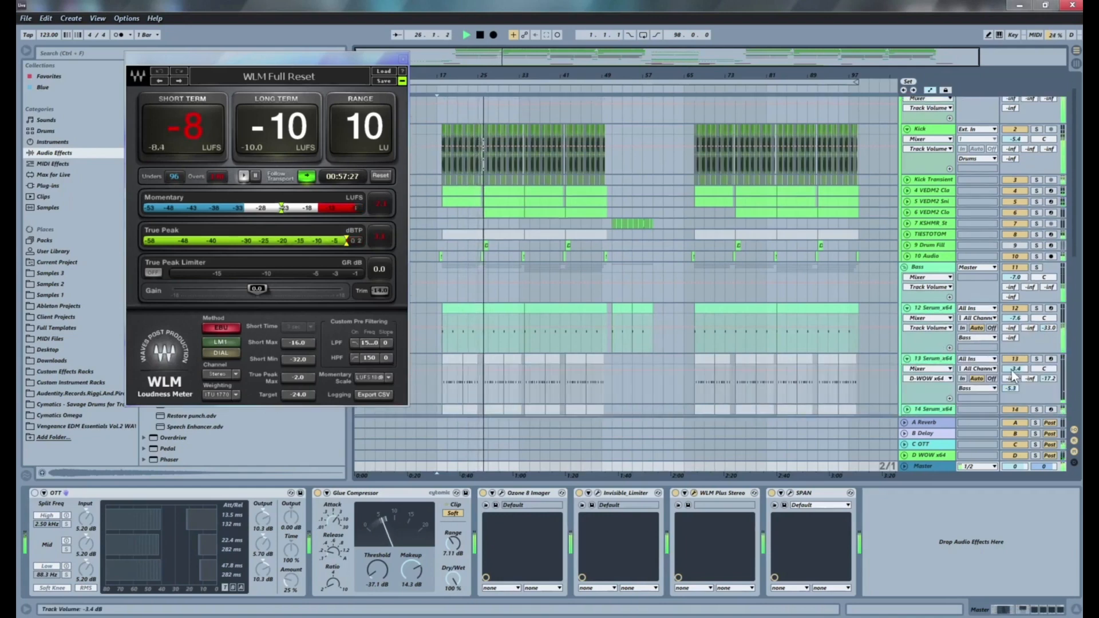
scroll(1013, 377, down, 2)
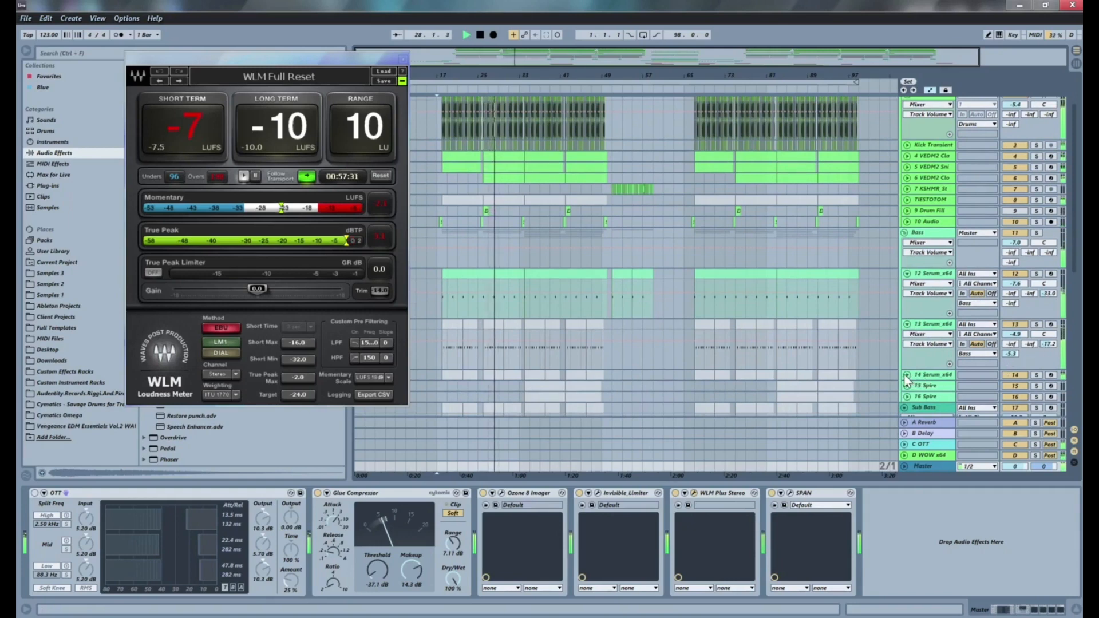
key(Right)
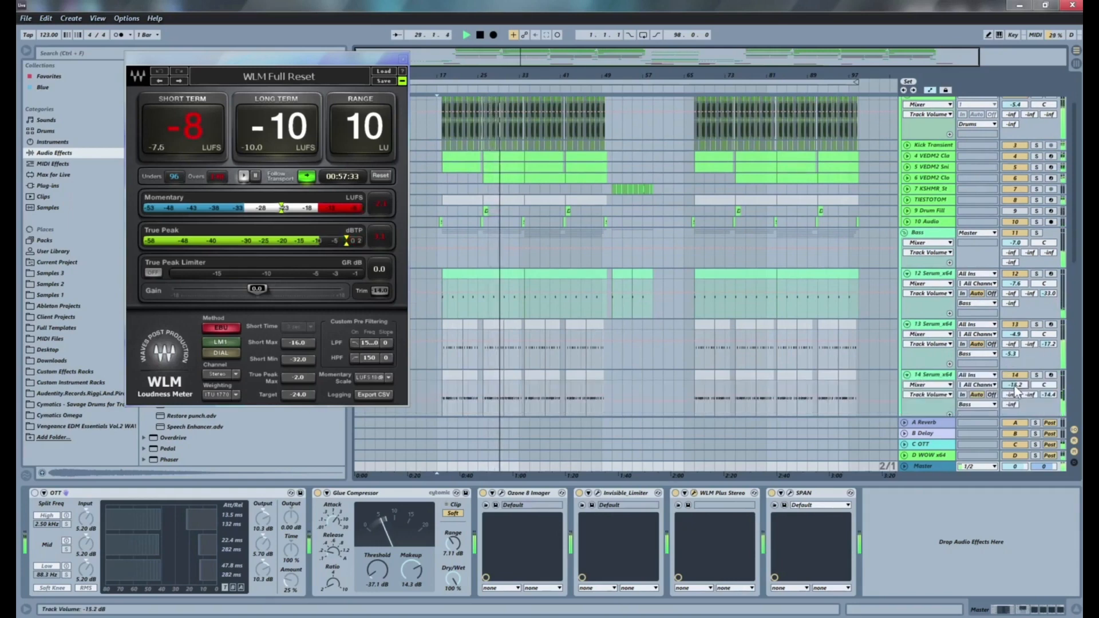
scroll(928, 352, down, 1)
scroll(928, 351, down, 5)
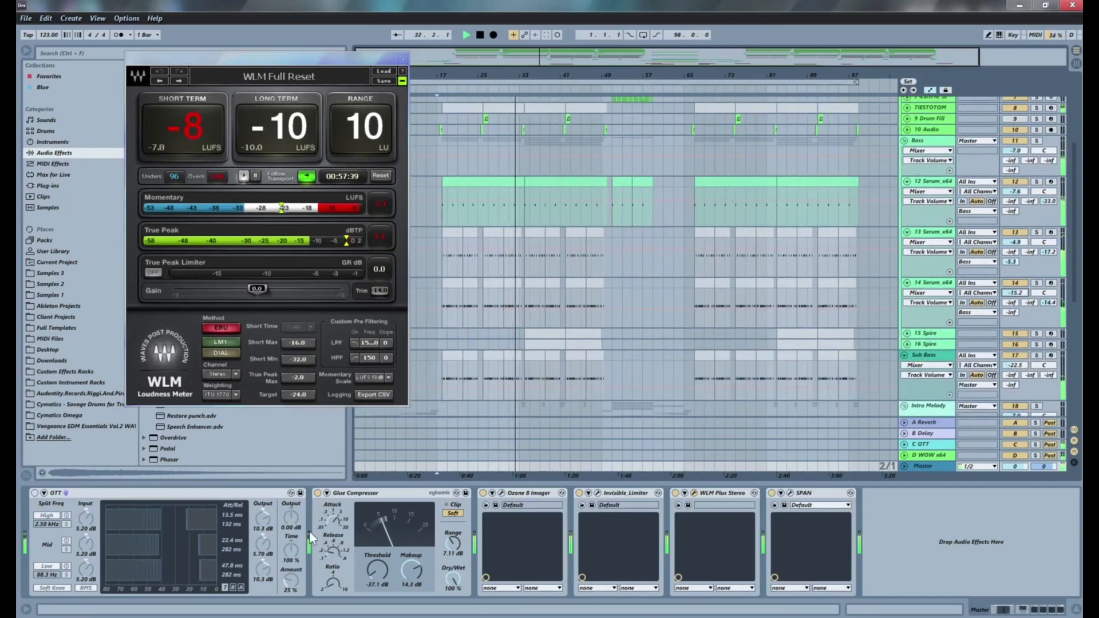
Step: Lower the Glue Compressor's makeup gain on the Master to 12.2 dB, then stop playback
drag(411, 570, 418, 573)
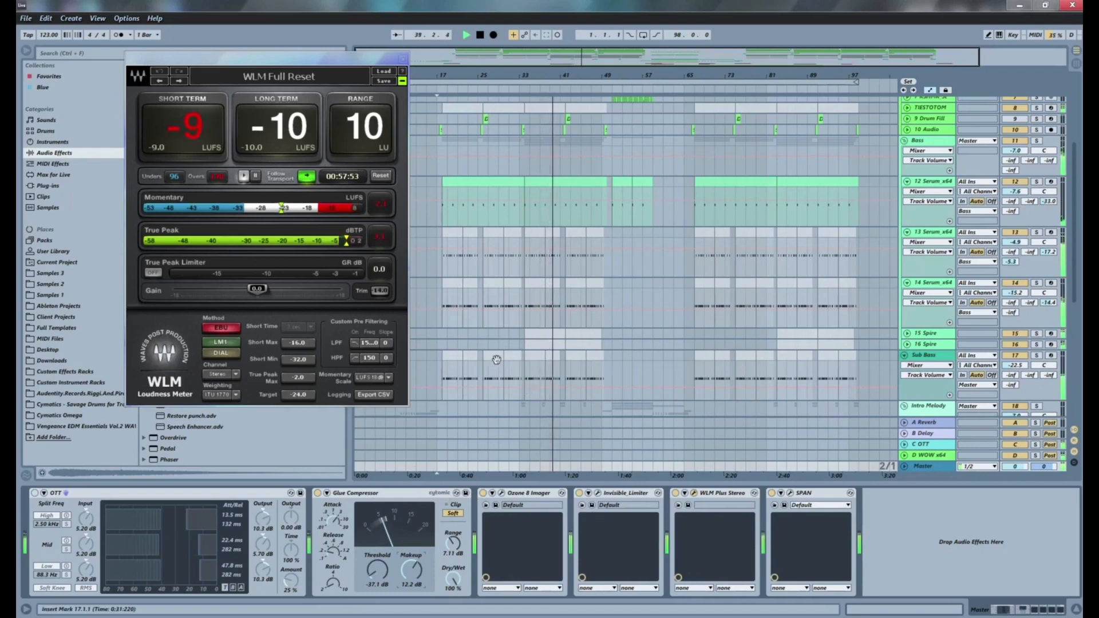
key(space)
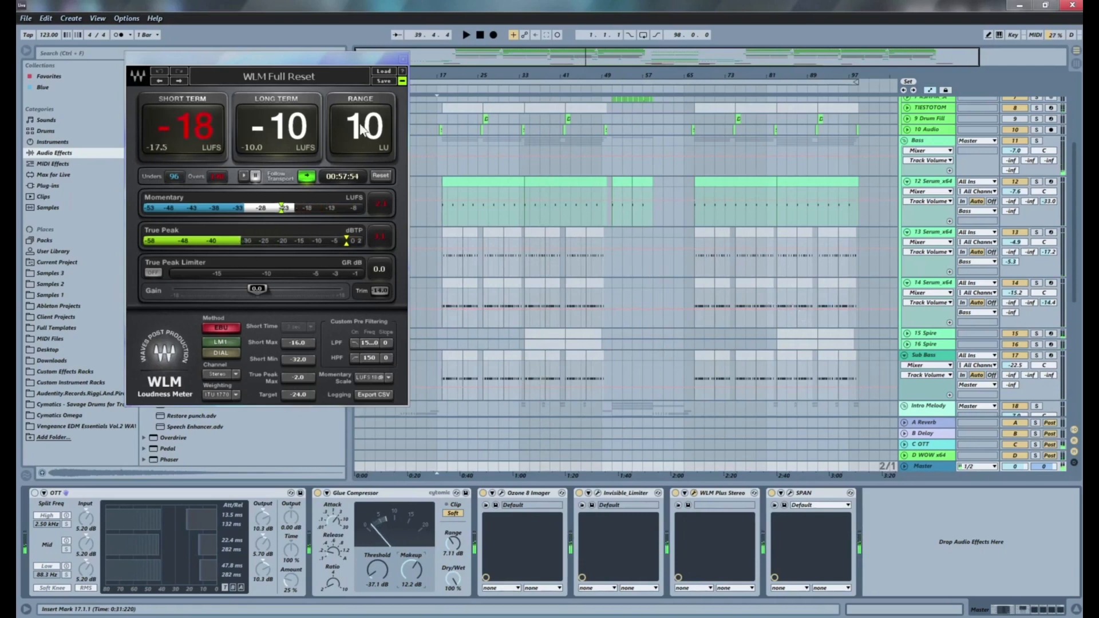
Step: Close the loudness meter and undo the track-level changes and the OTT, Glue Compressor and SPAN additions on the Master
click(403, 59)
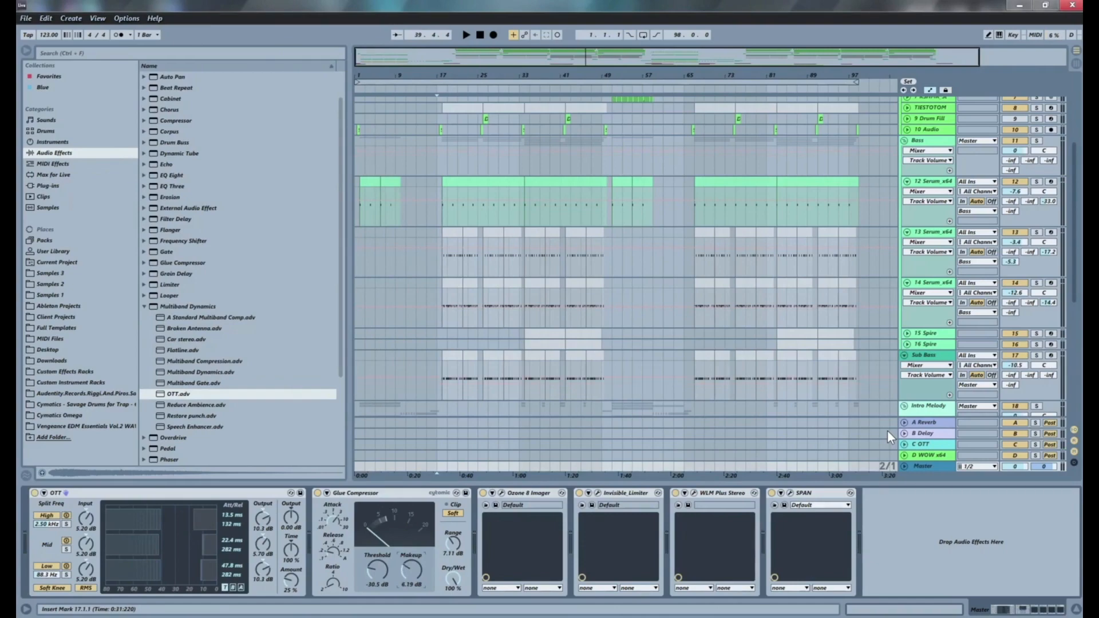
scroll(834, 265, up, 5)
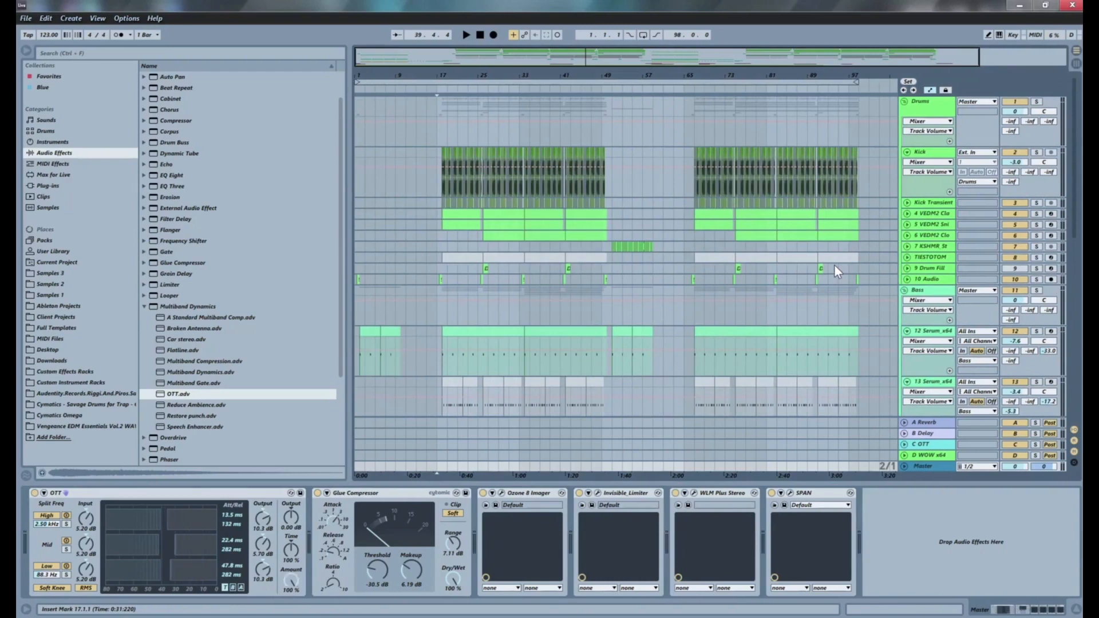
key(Delete)
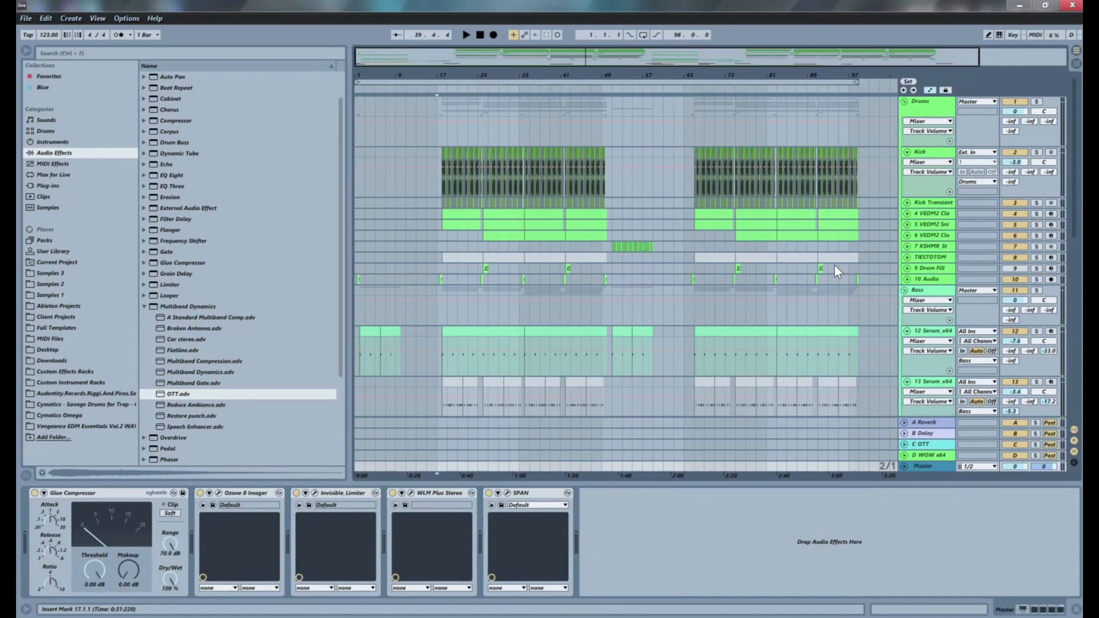
key(Delete)
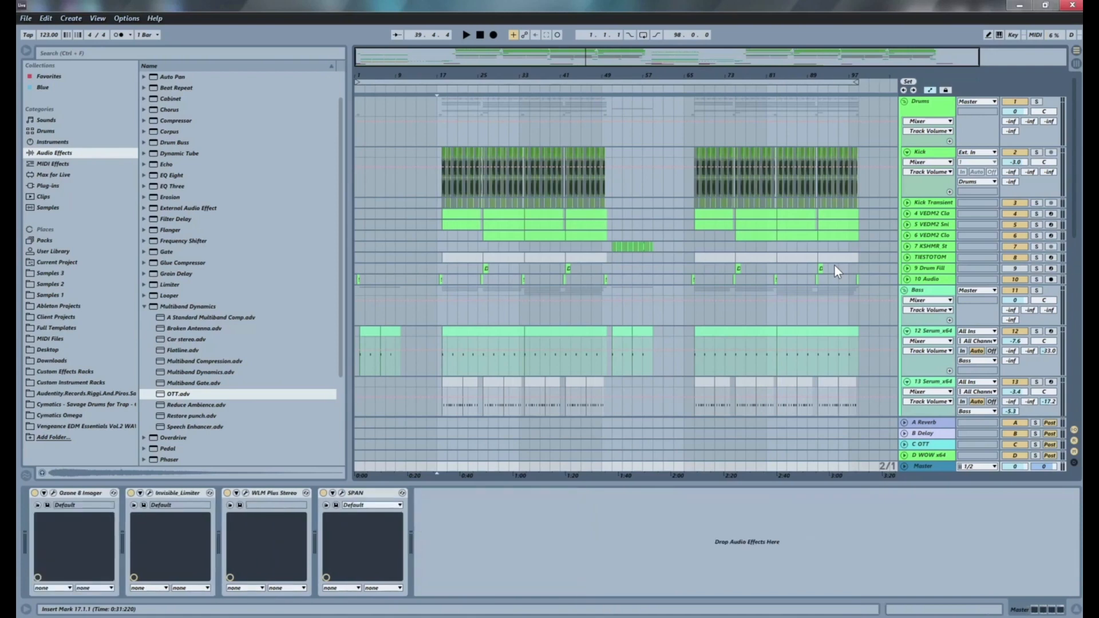
key(Delete)
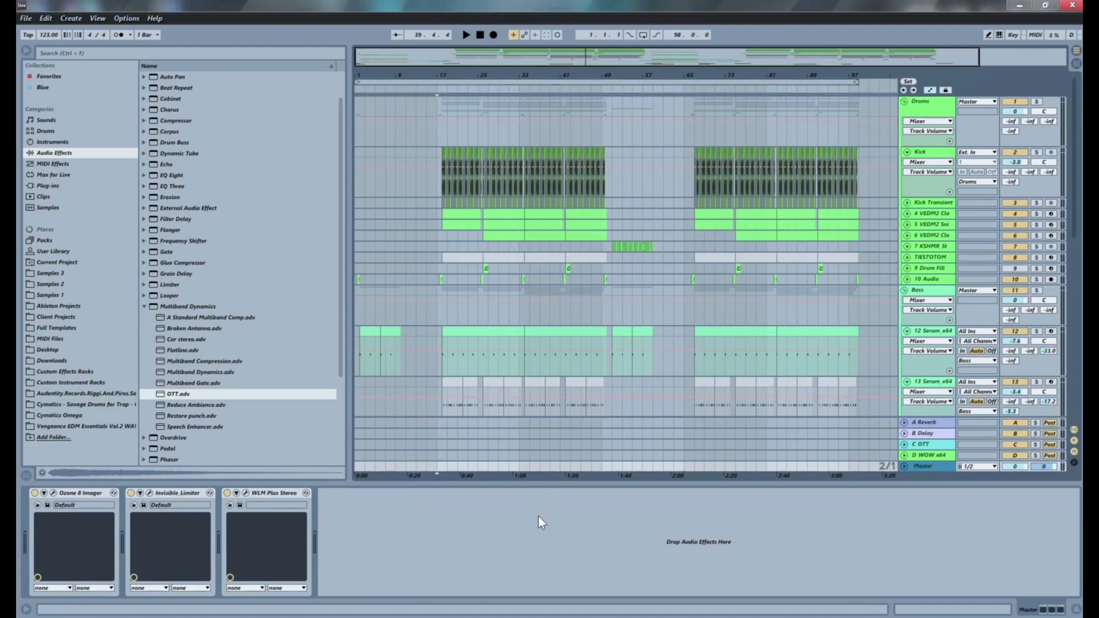
Step: Play the mix from position 19.1.1, check its loudness in the Master's WLM Plus Stereo meter, and stop playback
click(445, 319)
key(space)
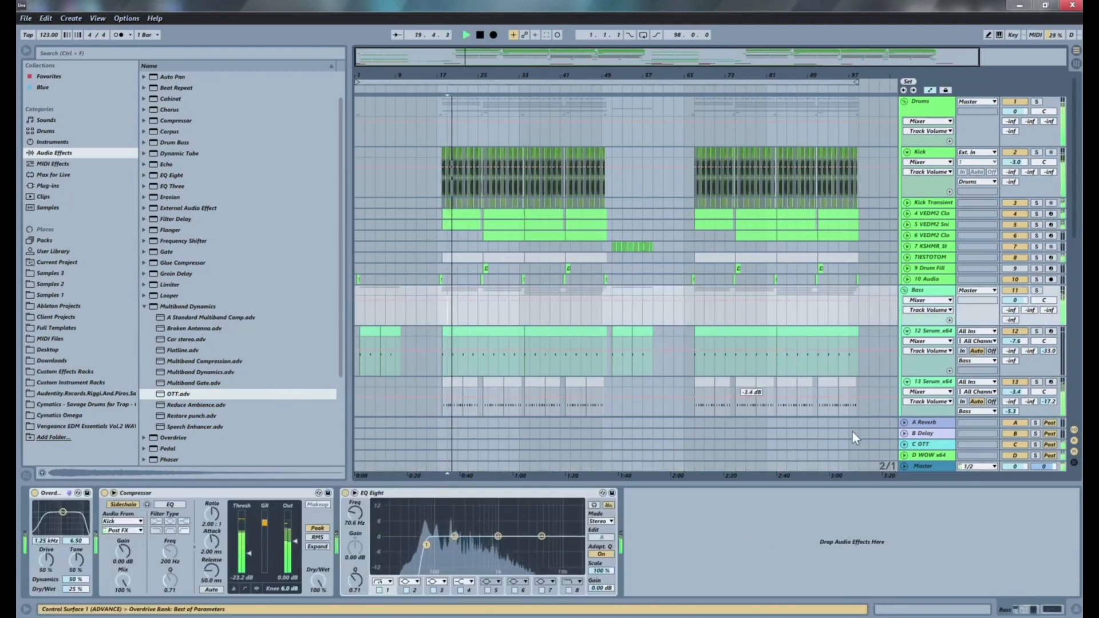
click(930, 465)
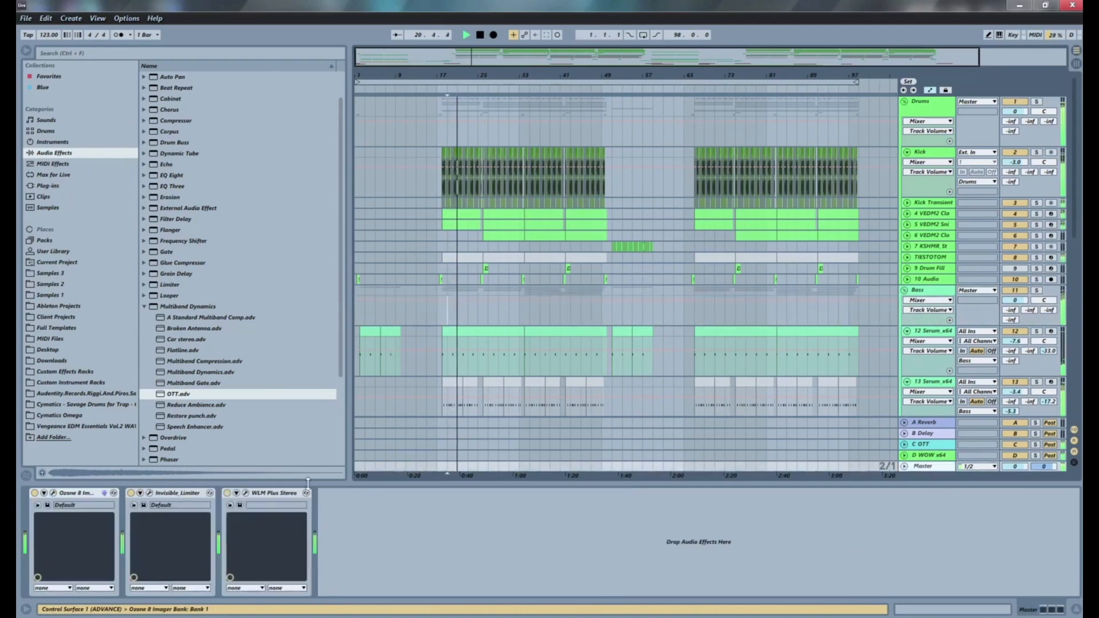
click(245, 495)
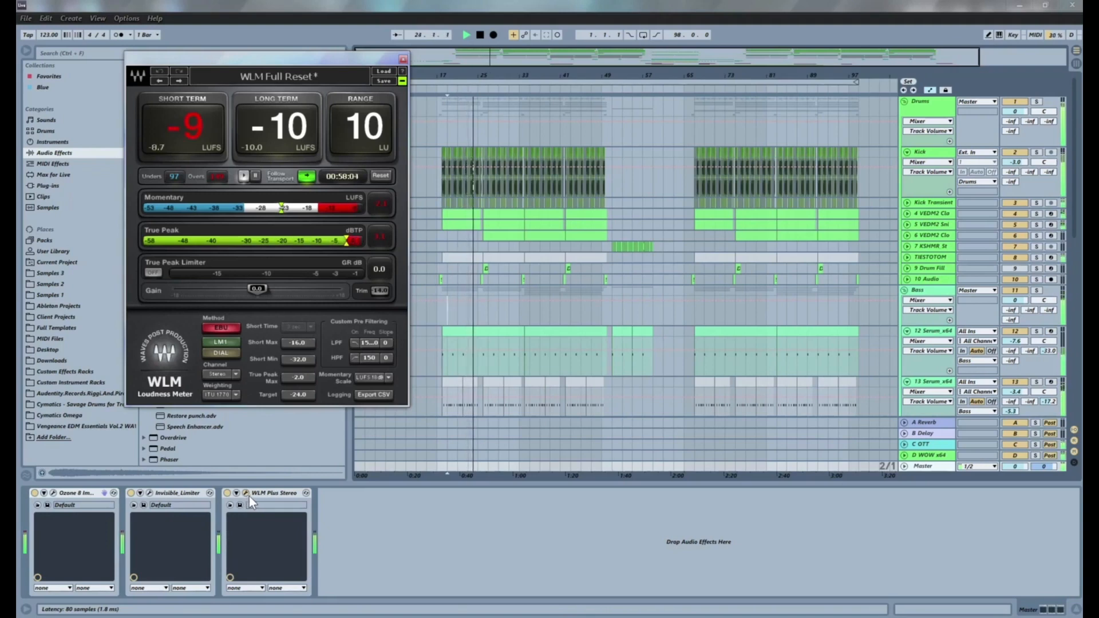
key(space)
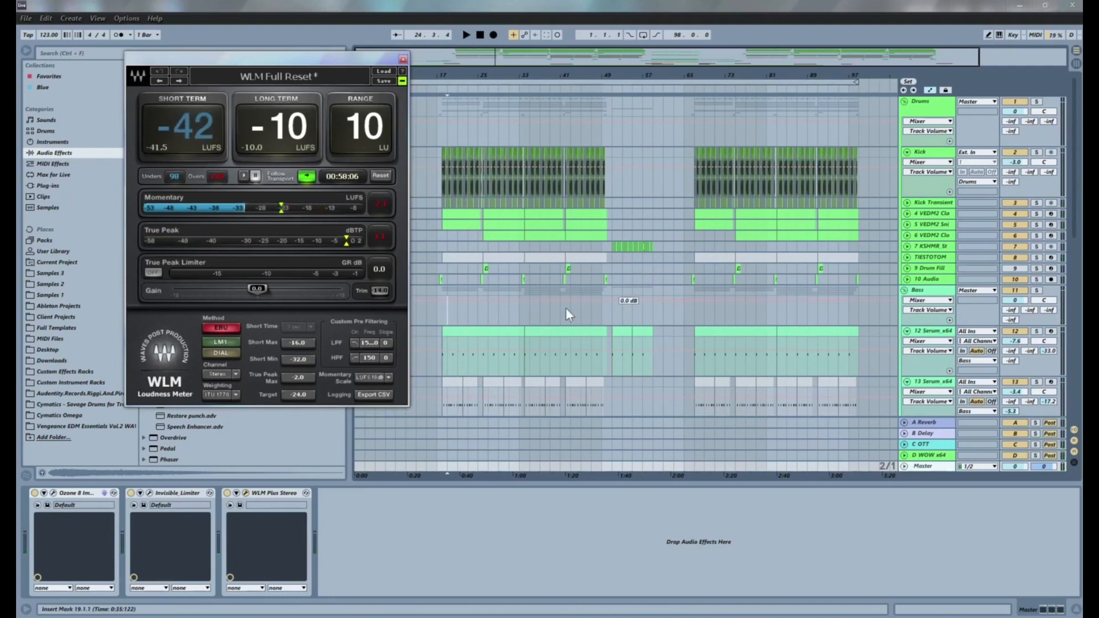
Step: Place the insert mark at 17.1.1 and inspect the device chains of the Master, Kick and Drums tracks
click(435, 321)
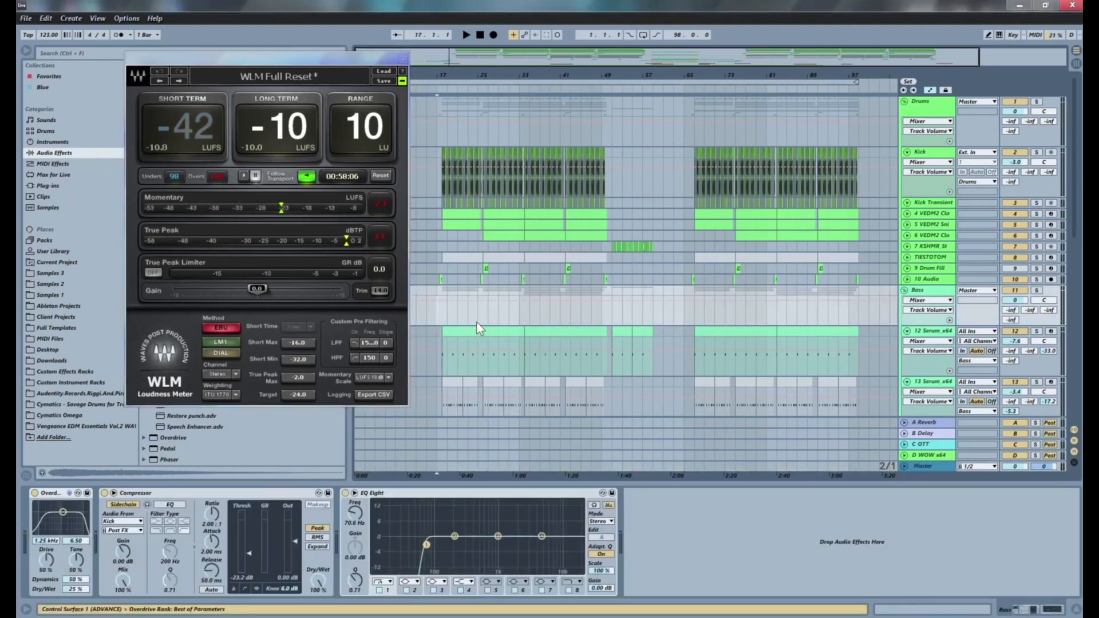
click(948, 465)
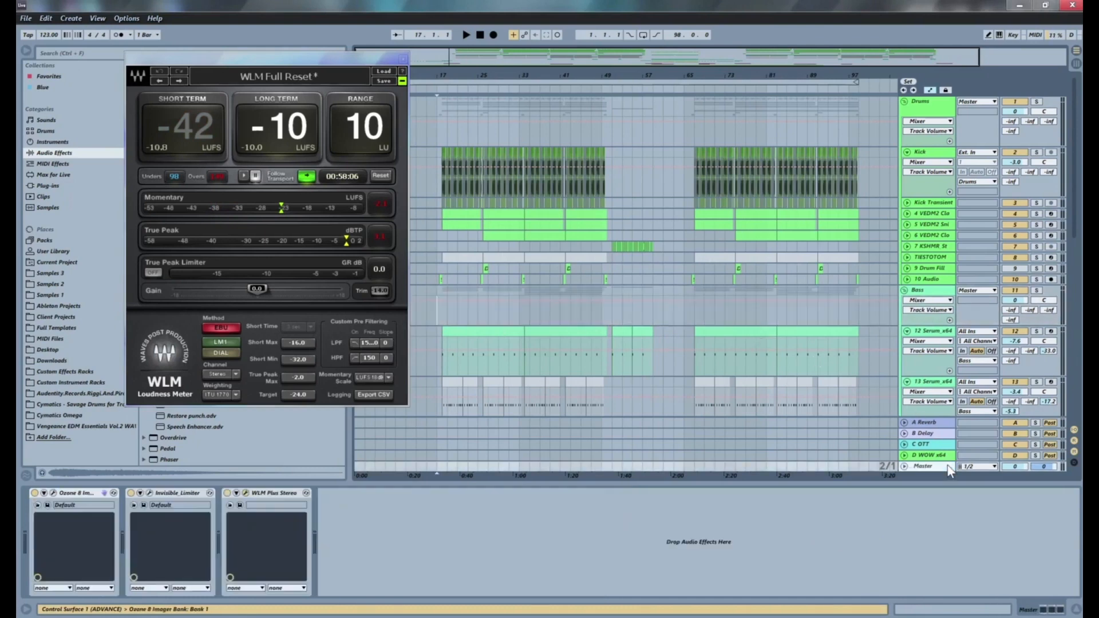
click(939, 162)
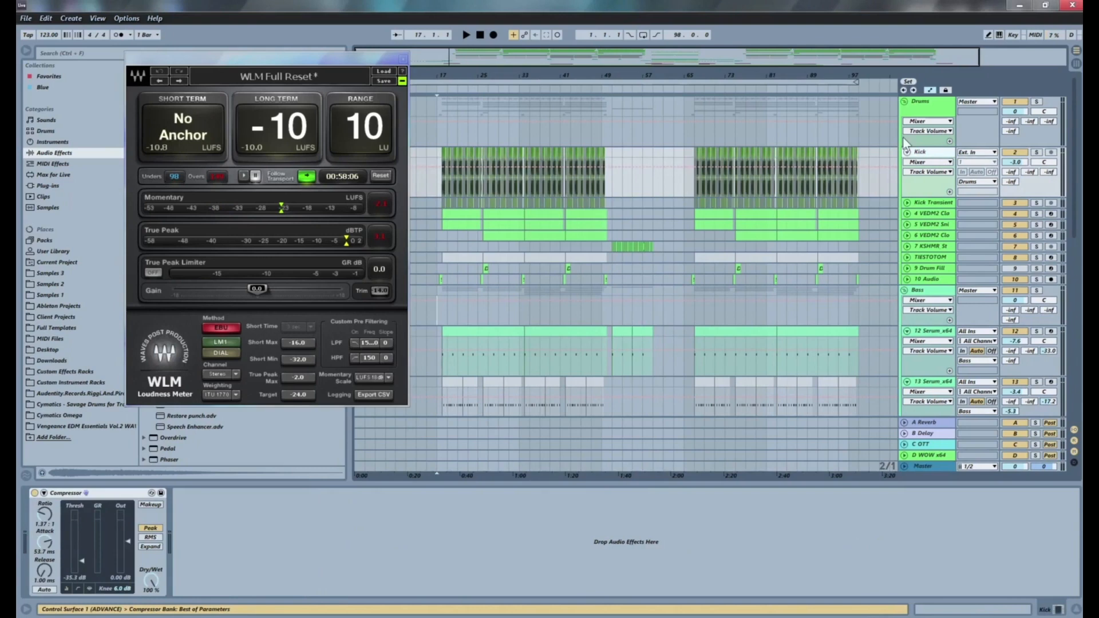
click(938, 112)
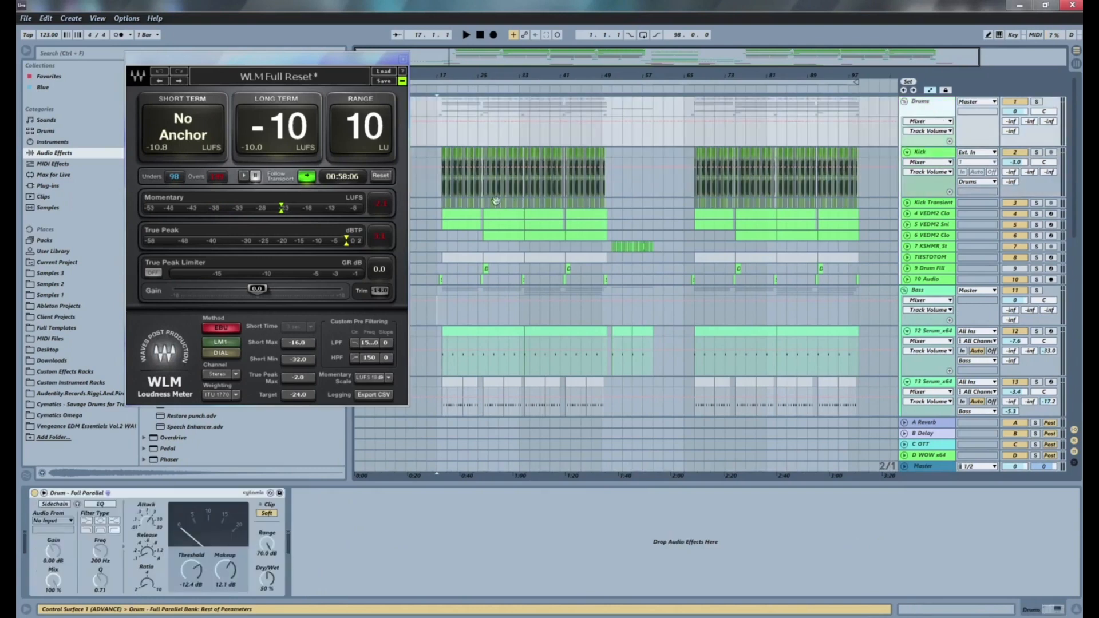
Step: Play from 63.1.1, restart from 17.1.1 on the Kick track to check the loudness and Kick compressor, and stop
click(673, 204)
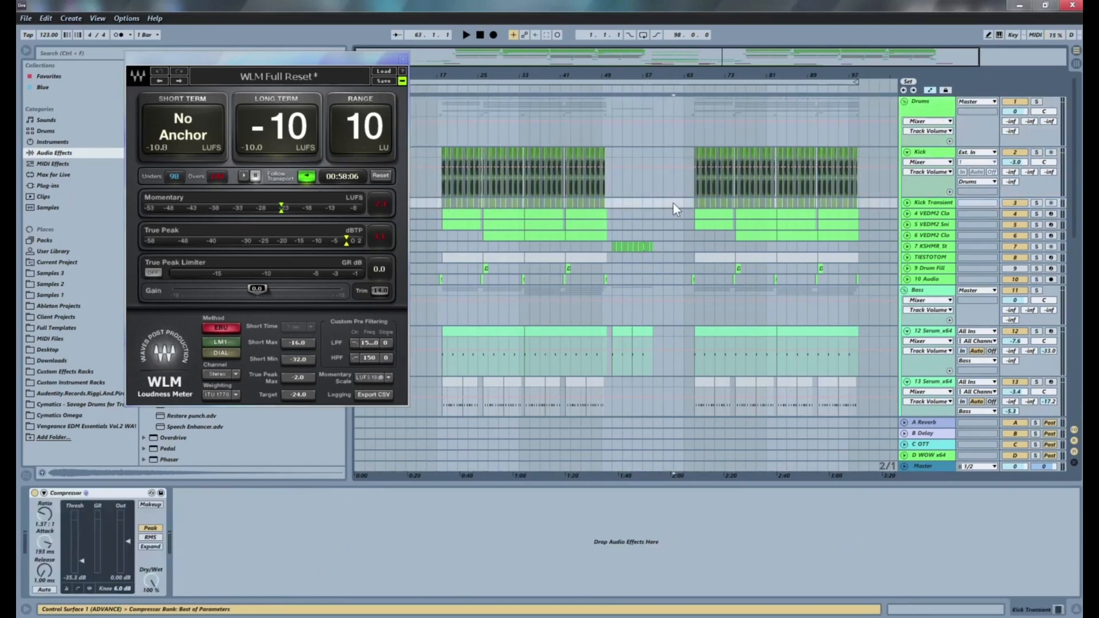
key(space)
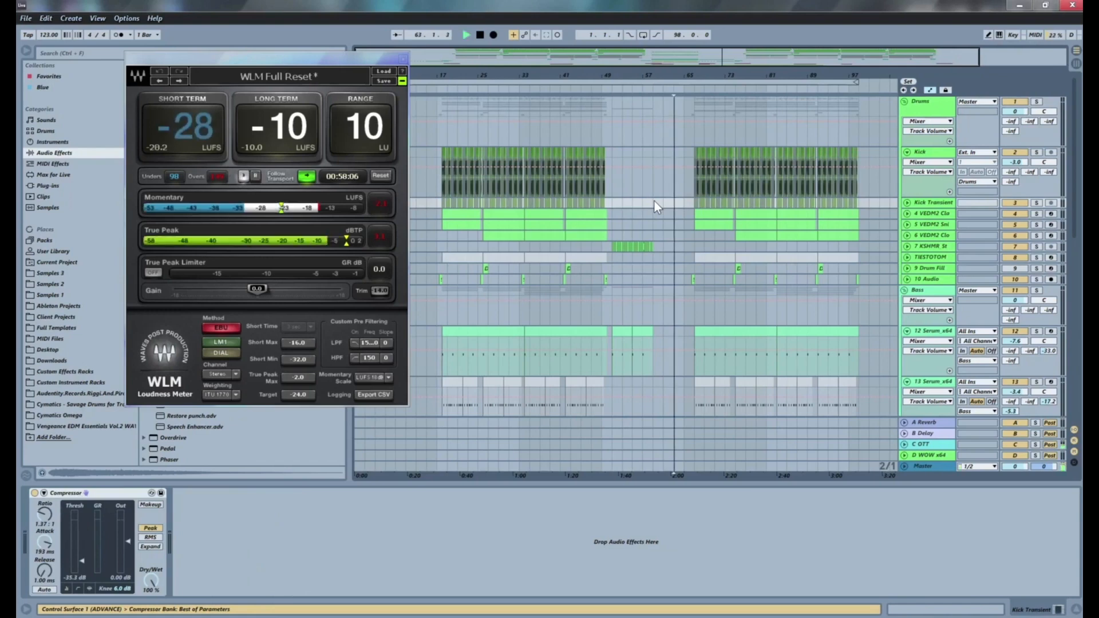
click(438, 197)
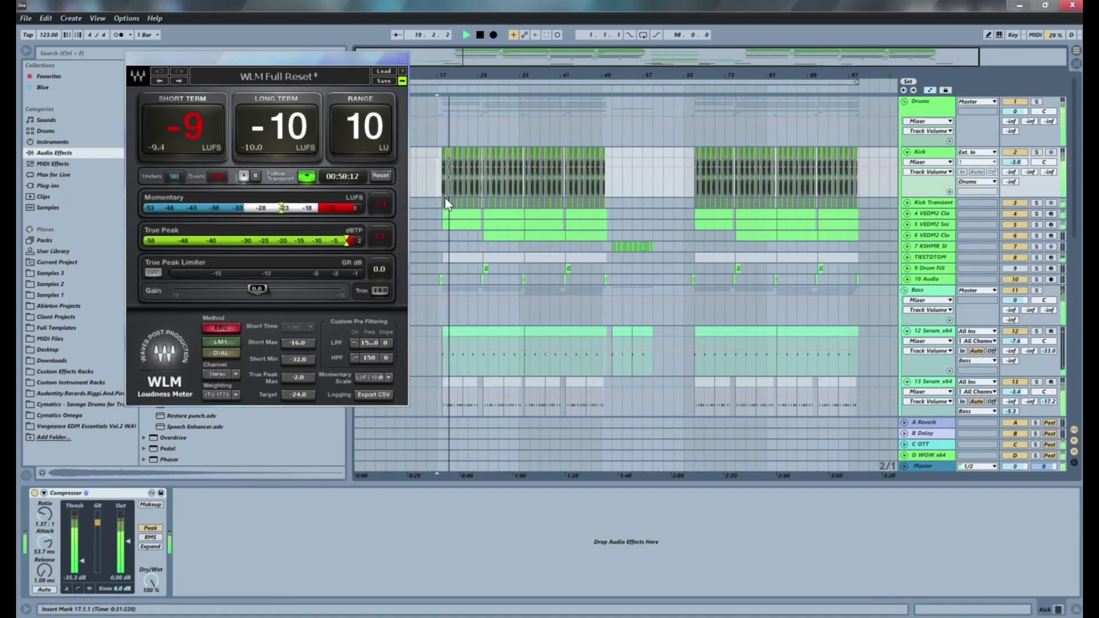
key(space)
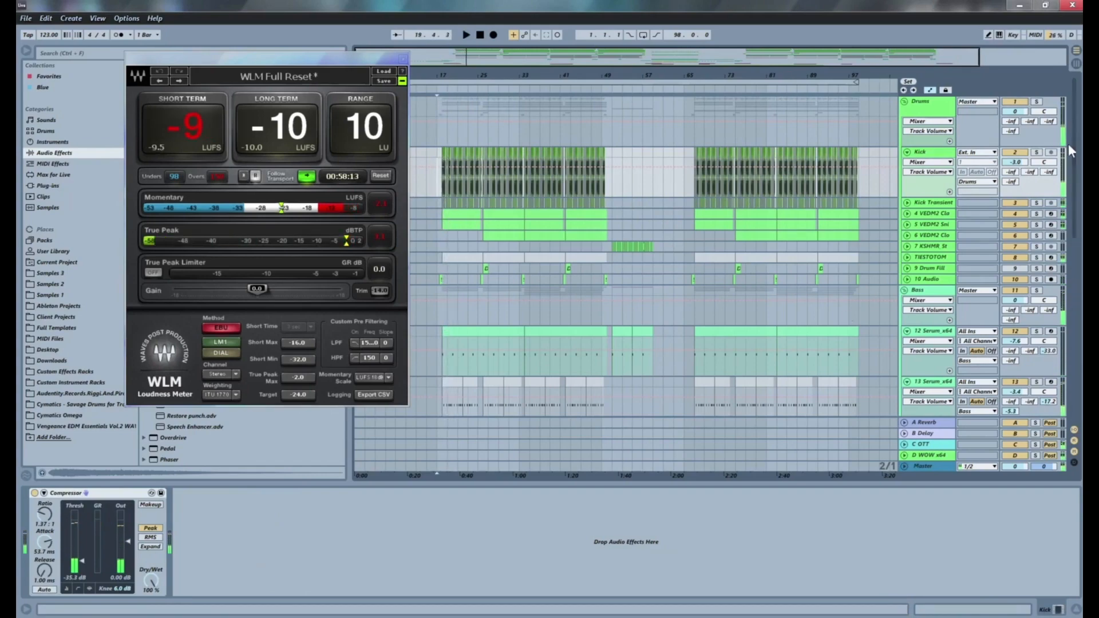
Step: Play the mix with the Master's Invisible Limiter open, raise its input gain to 1.75 dB, close the limiter, and stop playback
scroll(1076, 145, down, 10)
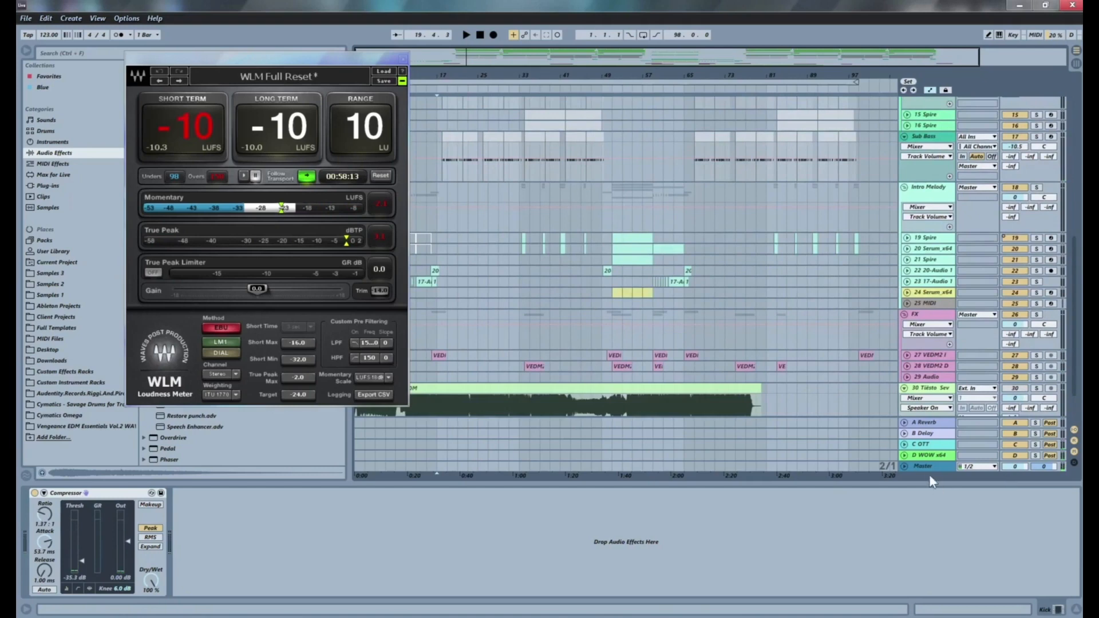
click(926, 469)
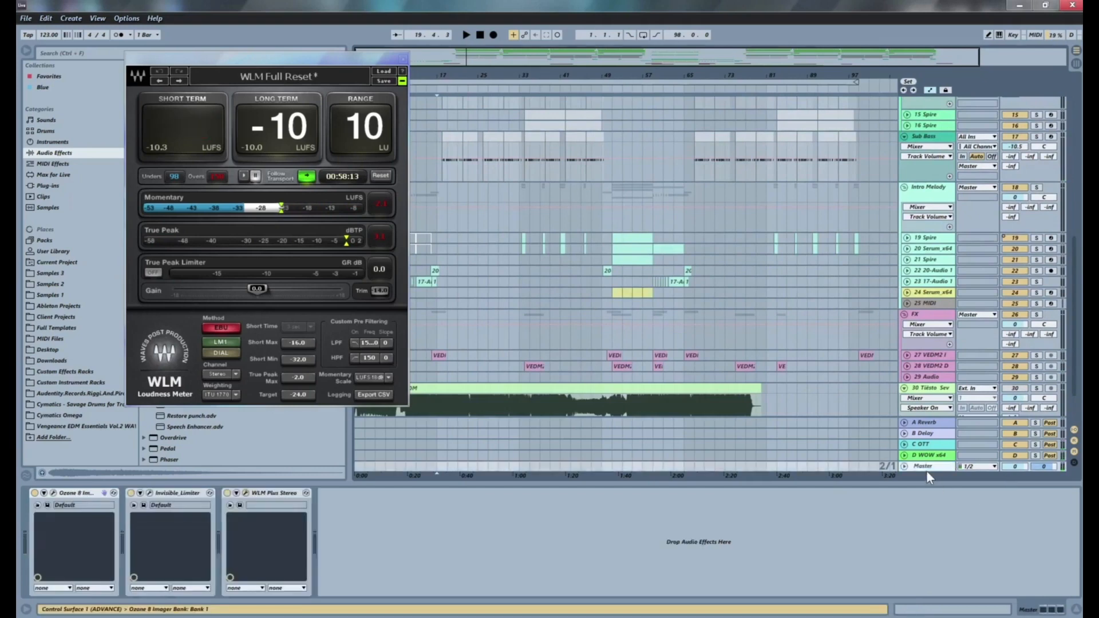
click(148, 494)
key(space)
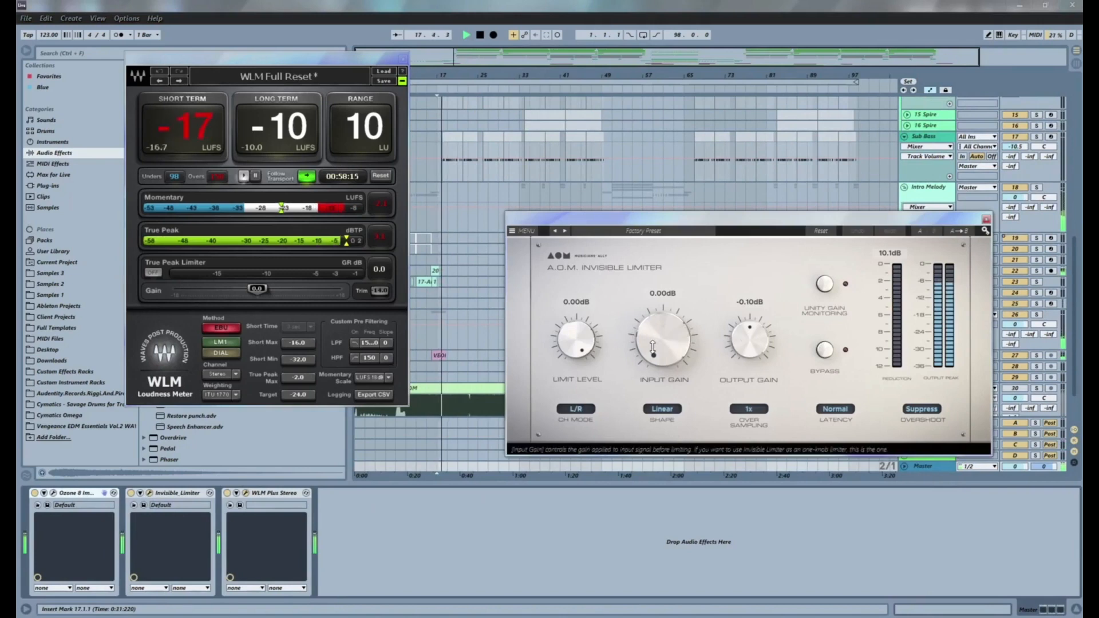
drag(652, 347, 646, 327)
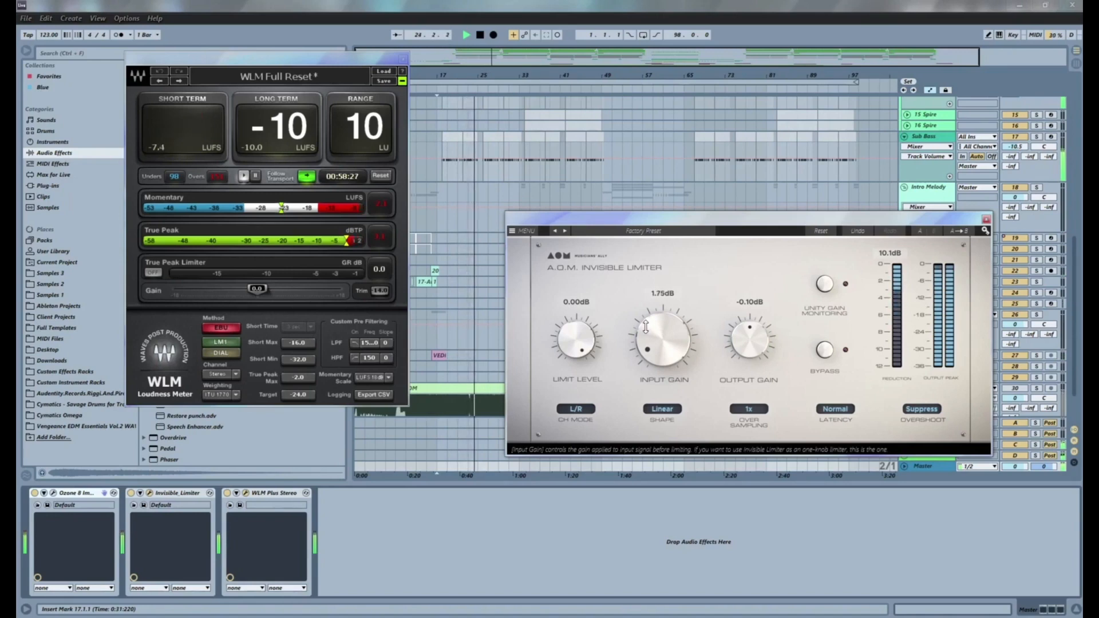
click(986, 219)
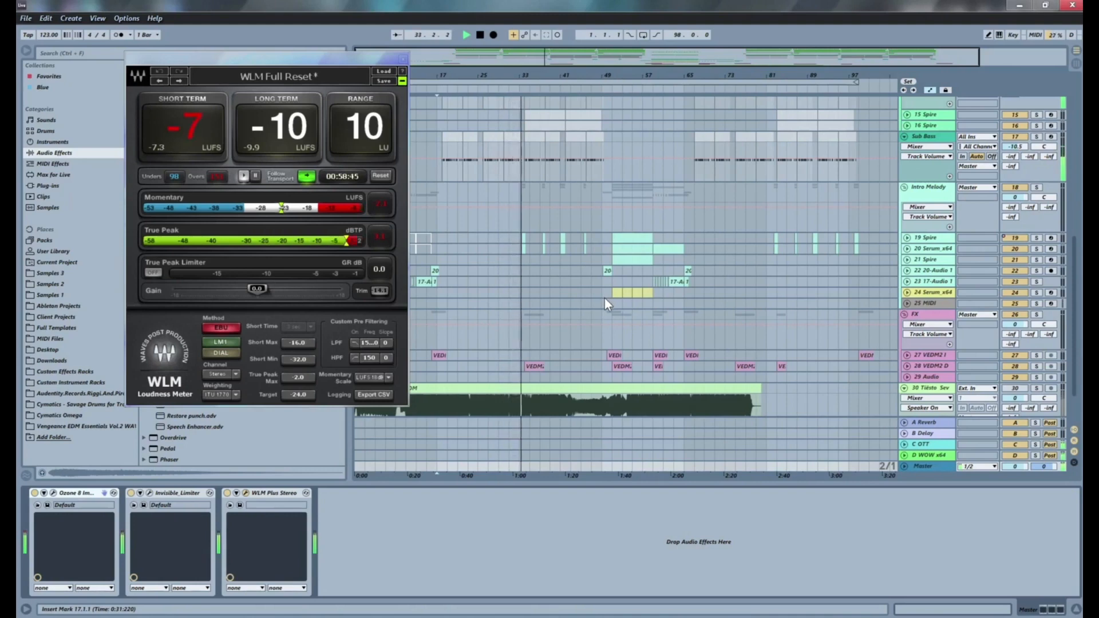
key(space)
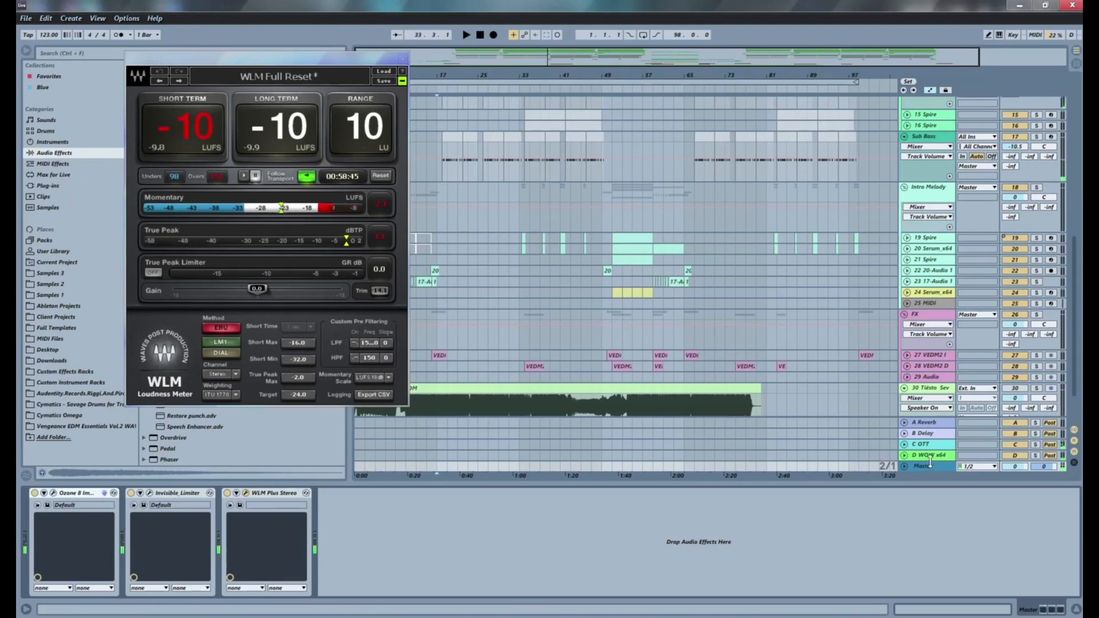
click(934, 468)
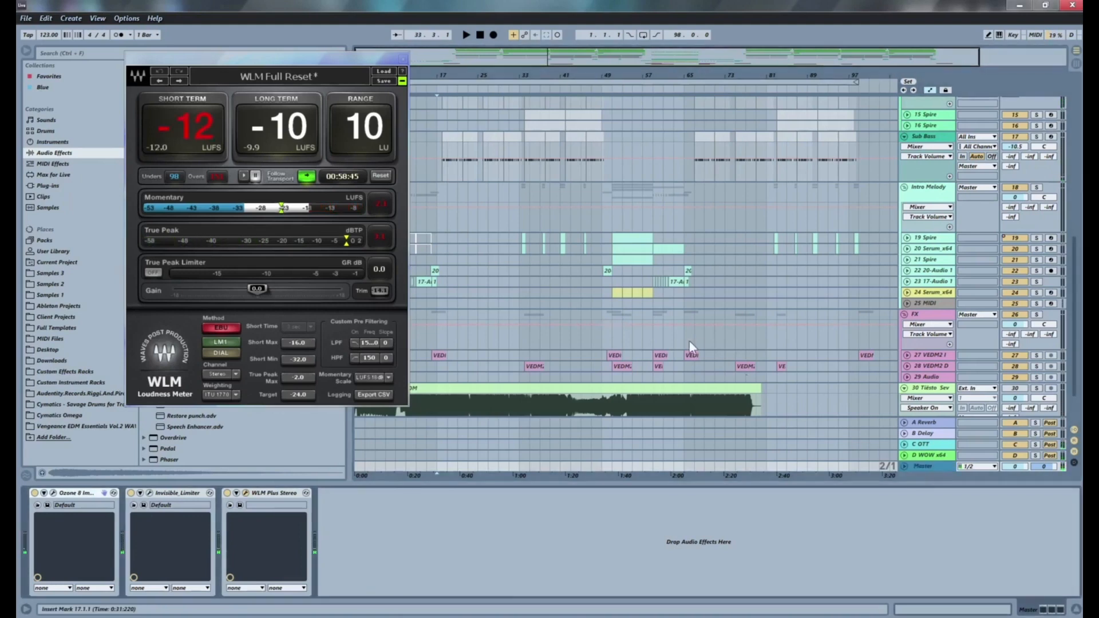
click(403, 59)
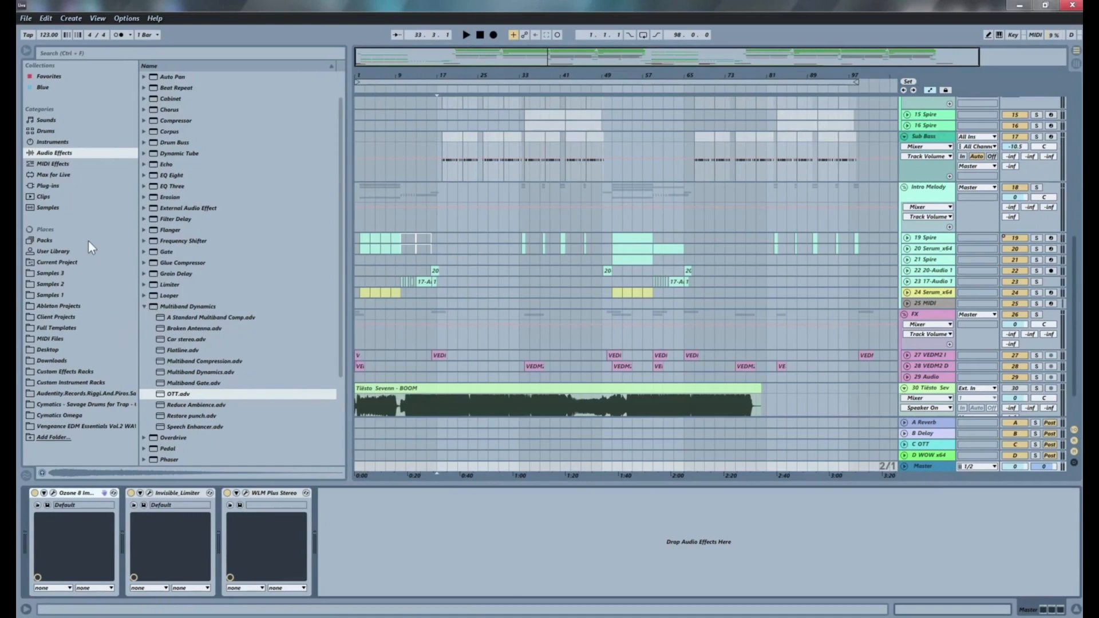
click(48, 184)
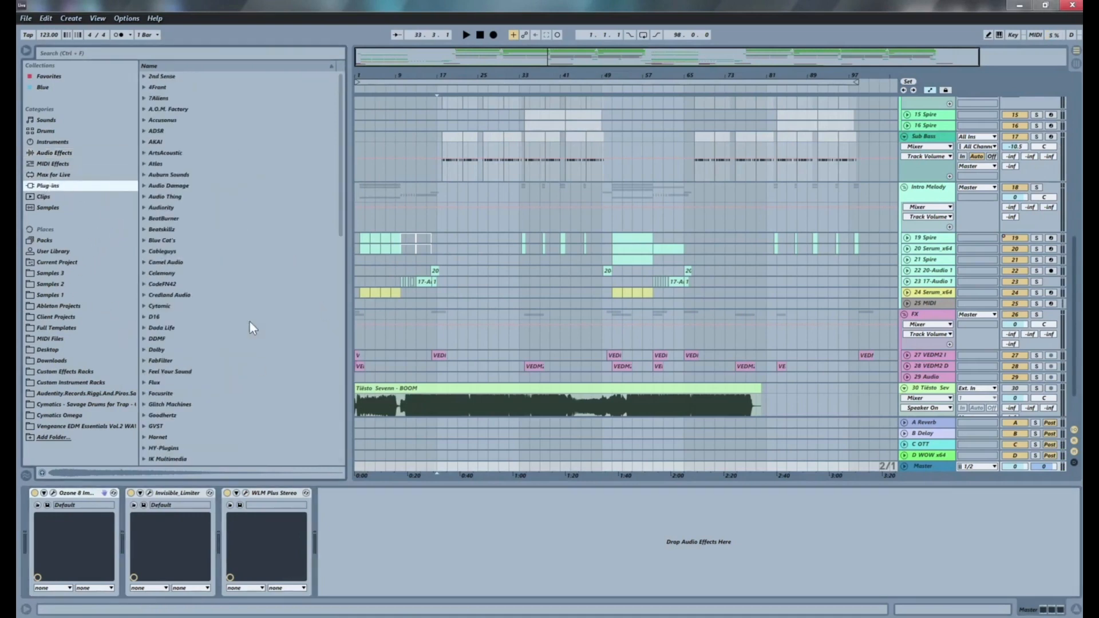
scroll(249, 323, down, 15)
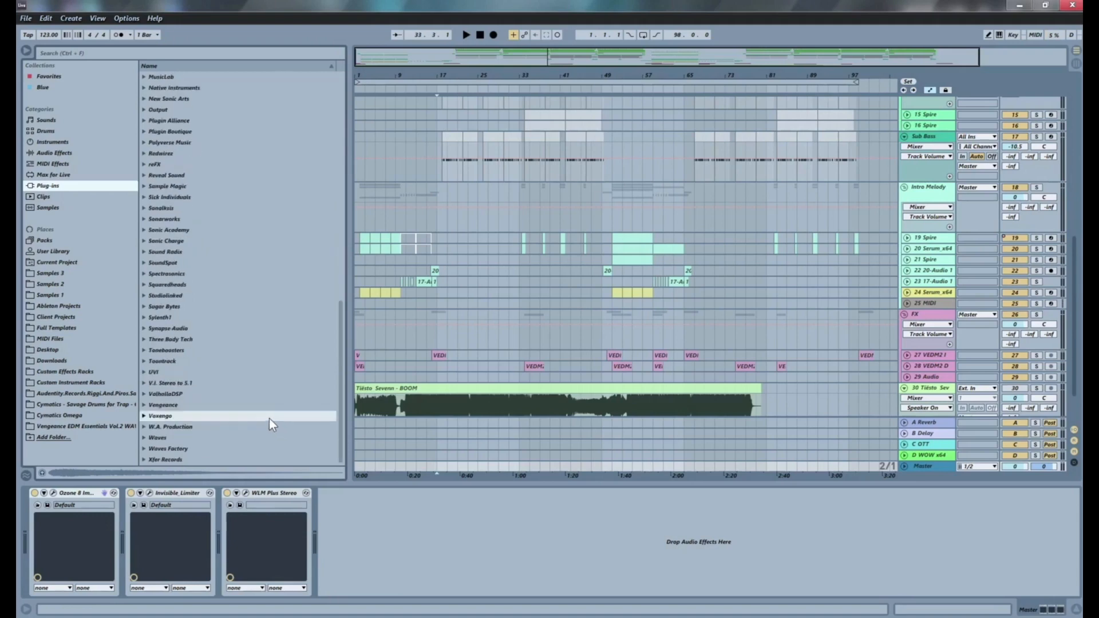
click(144, 415)
drag(172, 426, 402, 551)
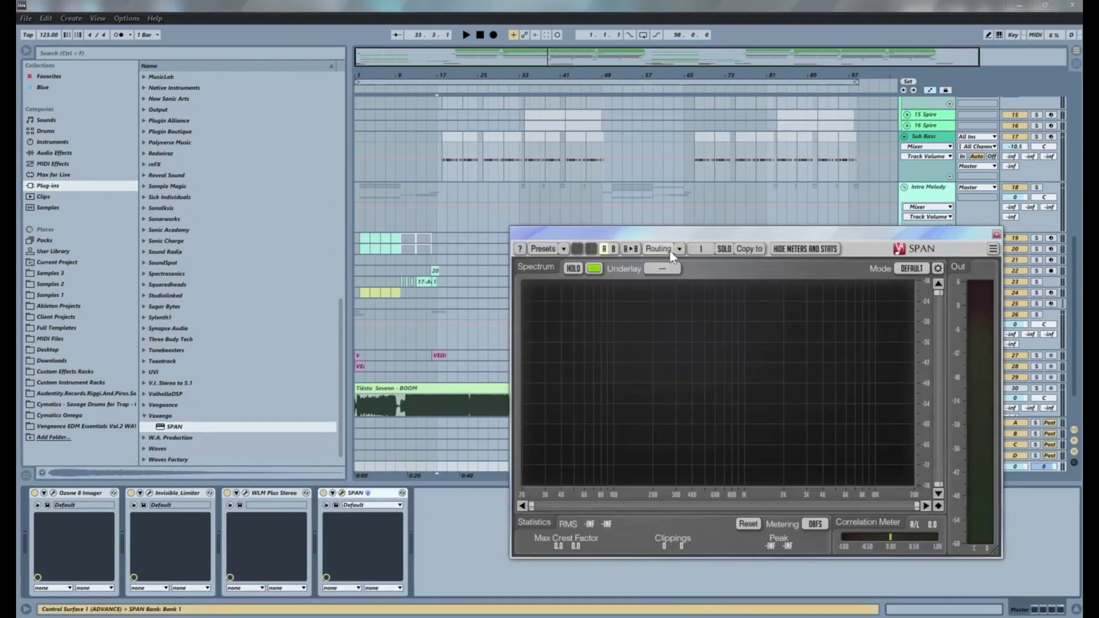
drag(654, 236, 223, 33)
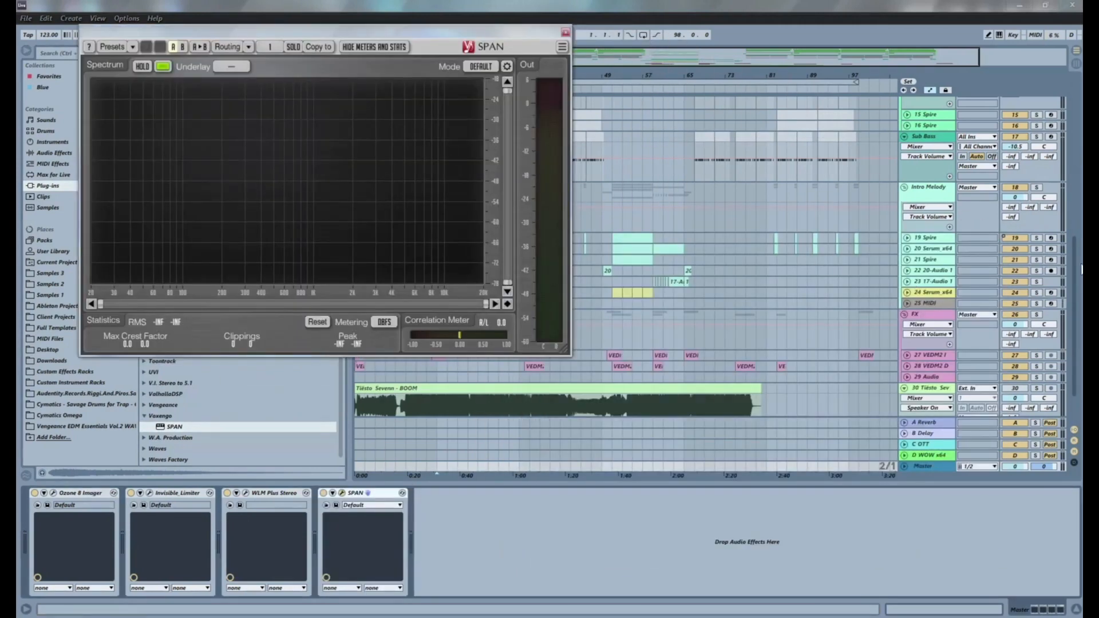
Step: Move the SPAN window clear of the Tiësto reference track and inspect the device chains of the reference and the Master
drag(1081, 269, 1080, 311)
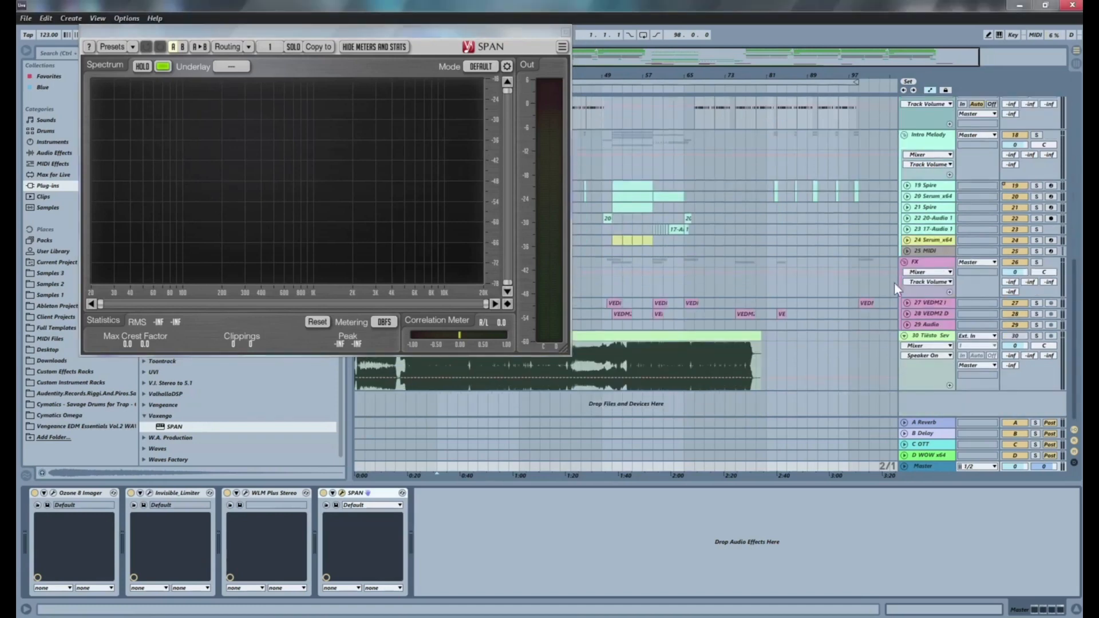
drag(243, 30, 204, 12)
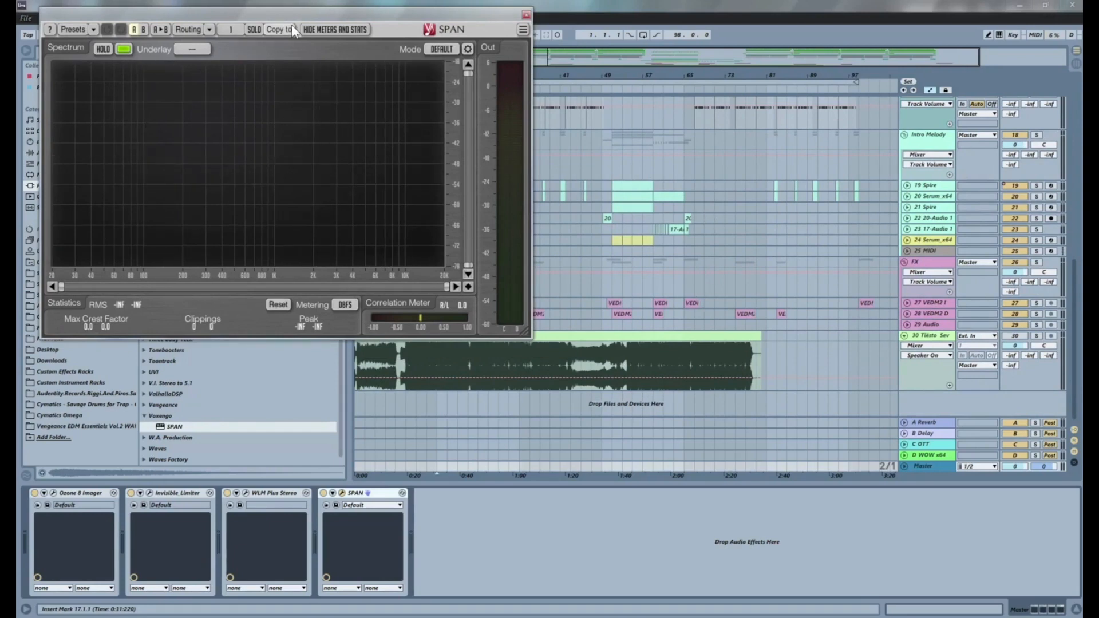
drag(328, 18, 404, 8)
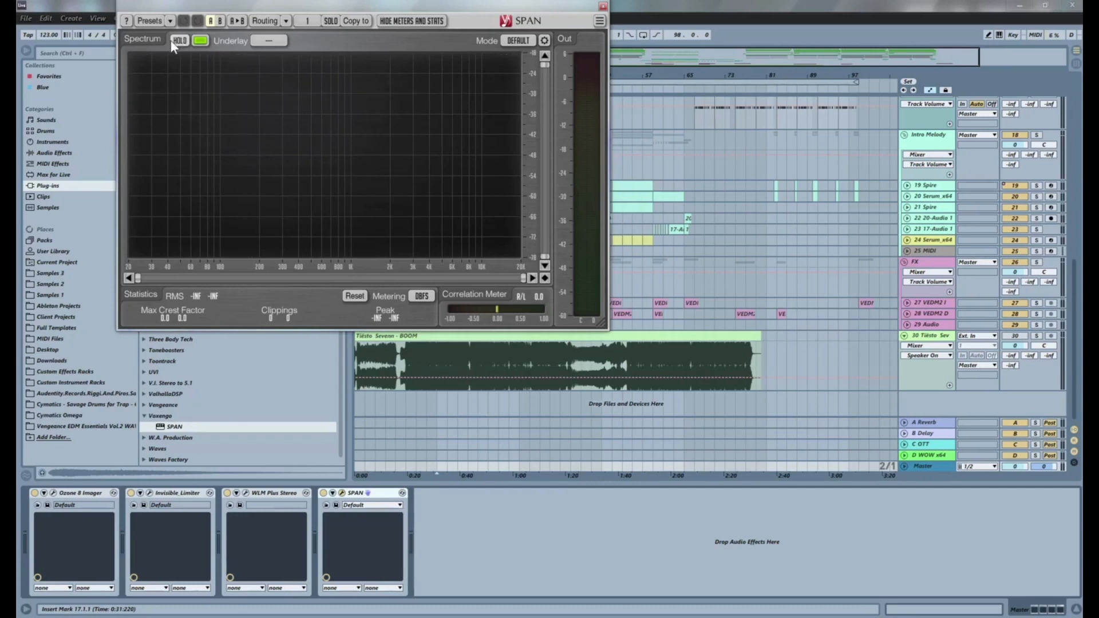
click(366, 362)
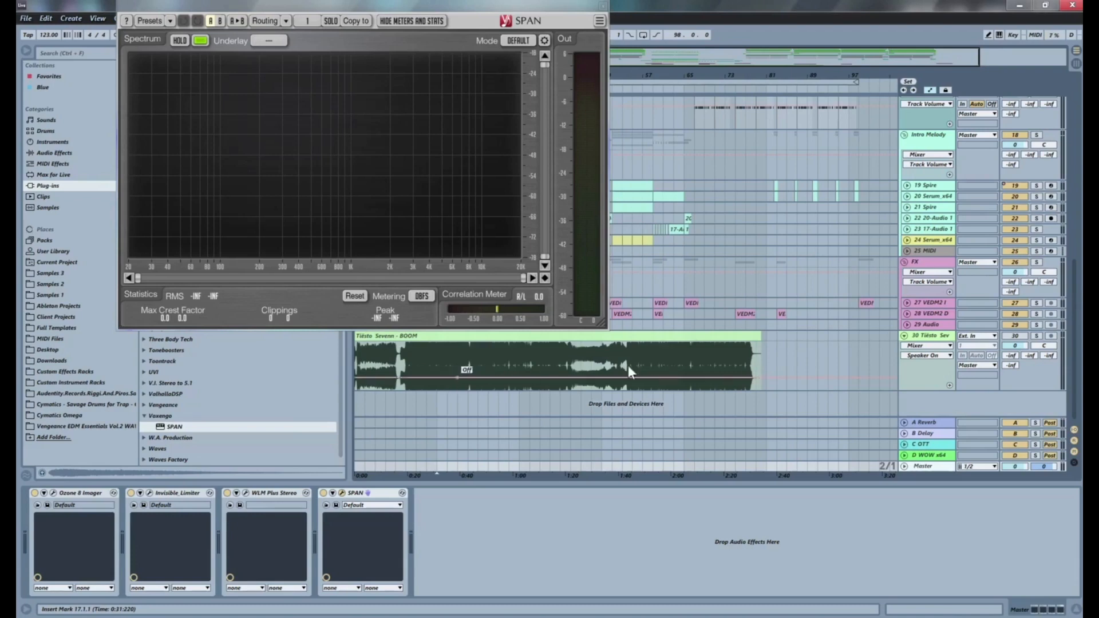
click(933, 340)
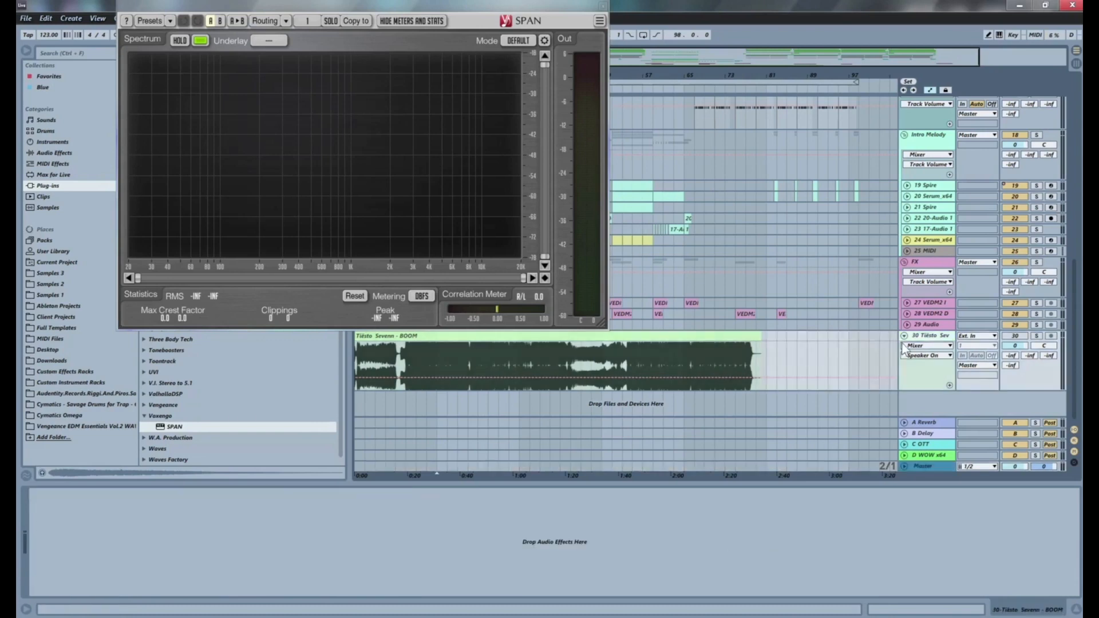
click(928, 467)
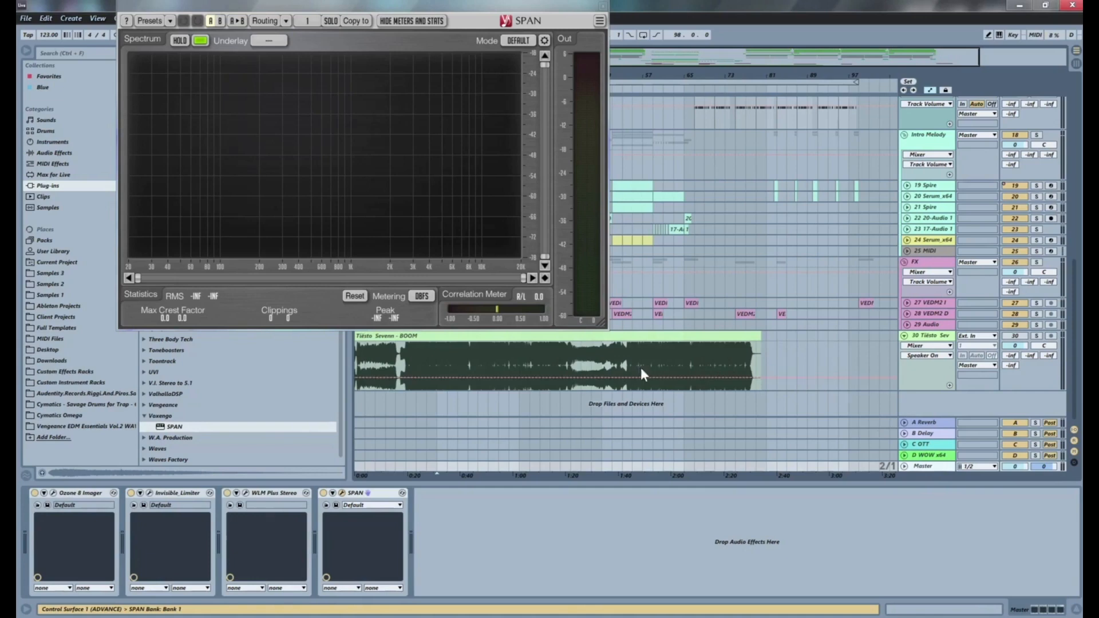
scroll(822, 312, up, 5)
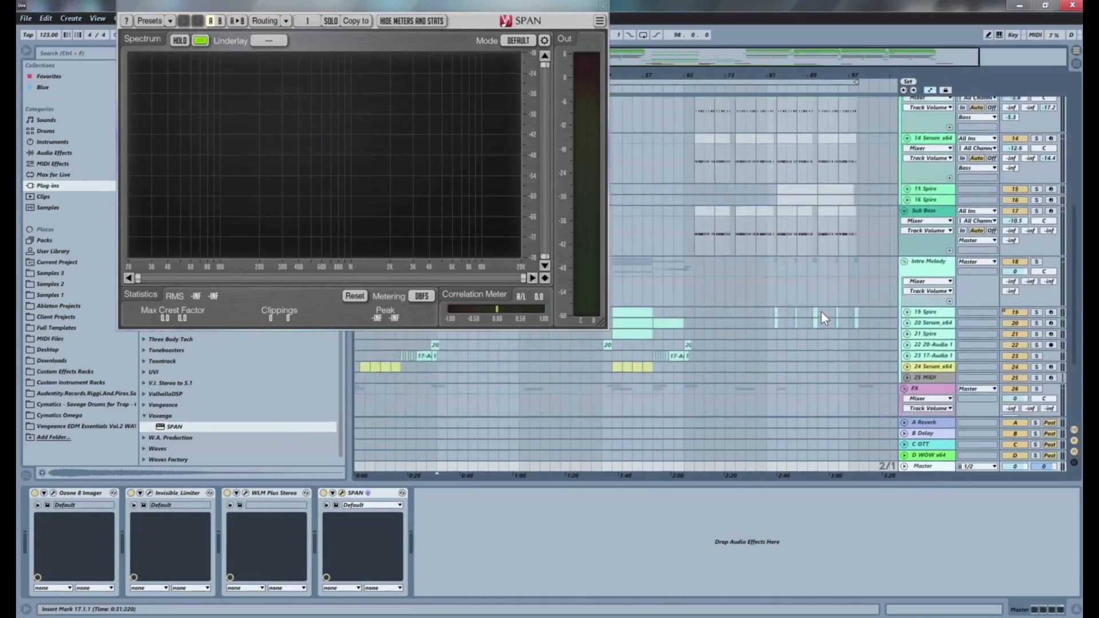
scroll(821, 311, down, 5)
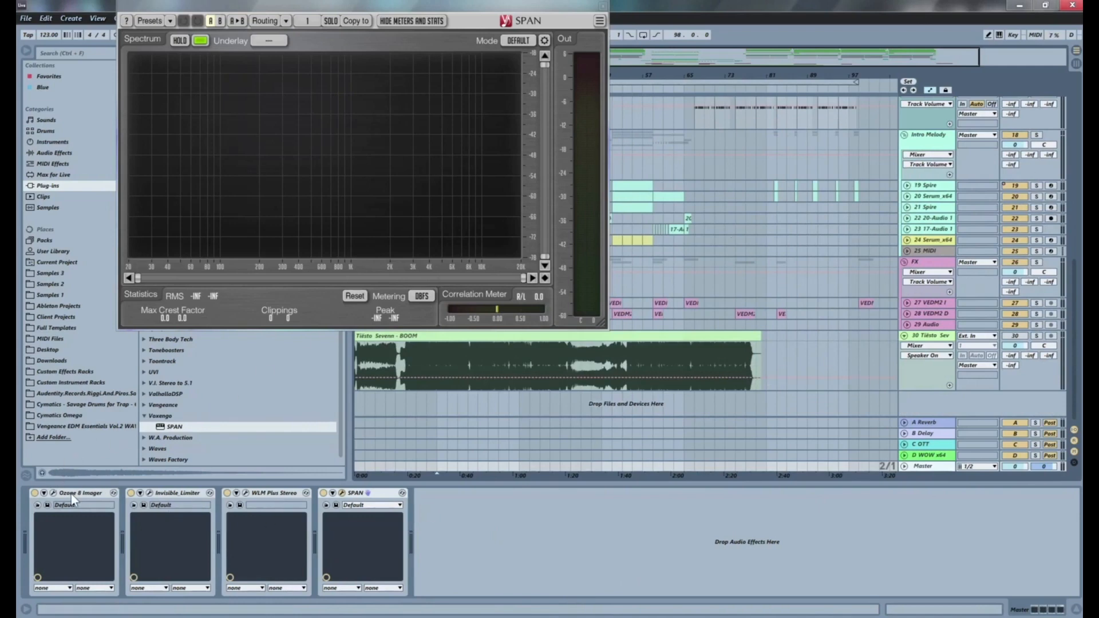
Step: Open the Master's Ozone 8 Imager and close the SPAN window
click(52, 493)
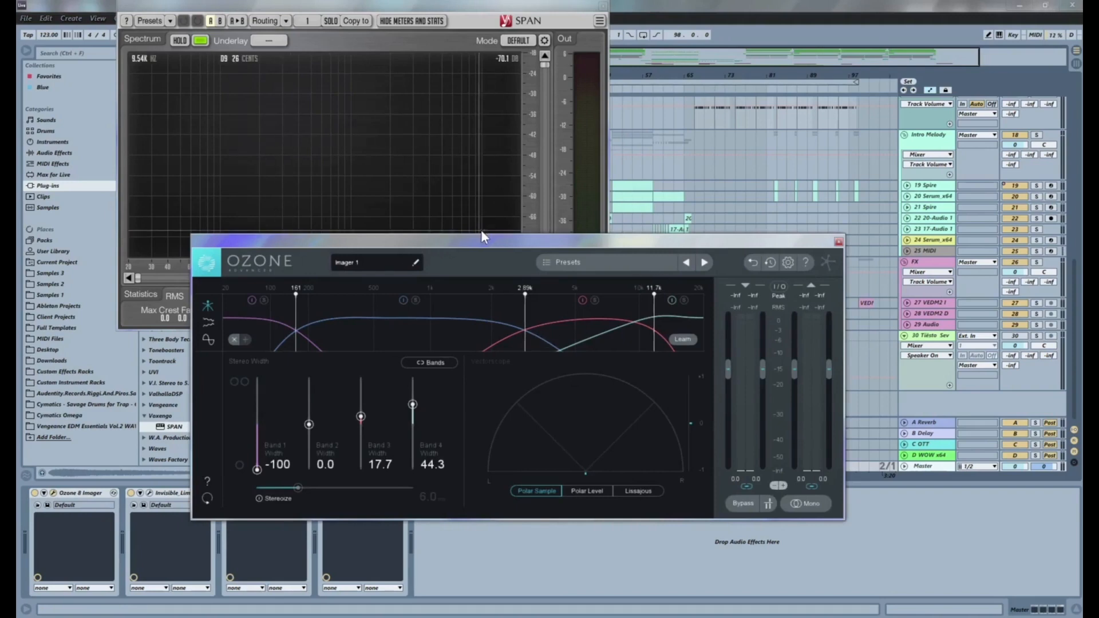
drag(505, 240, 553, 296)
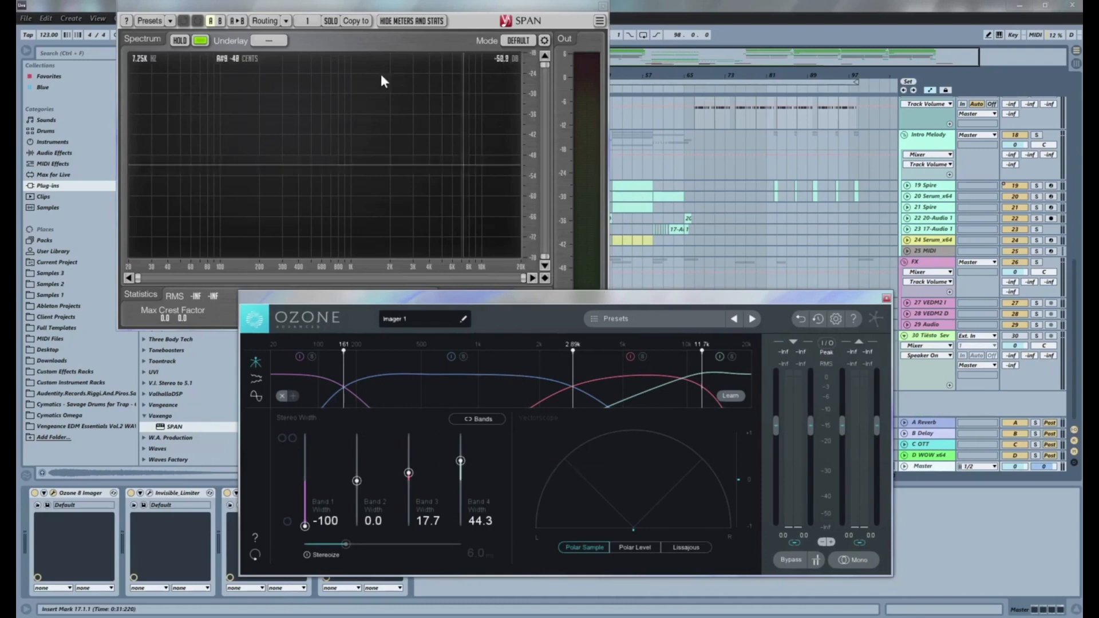
click(603, 6)
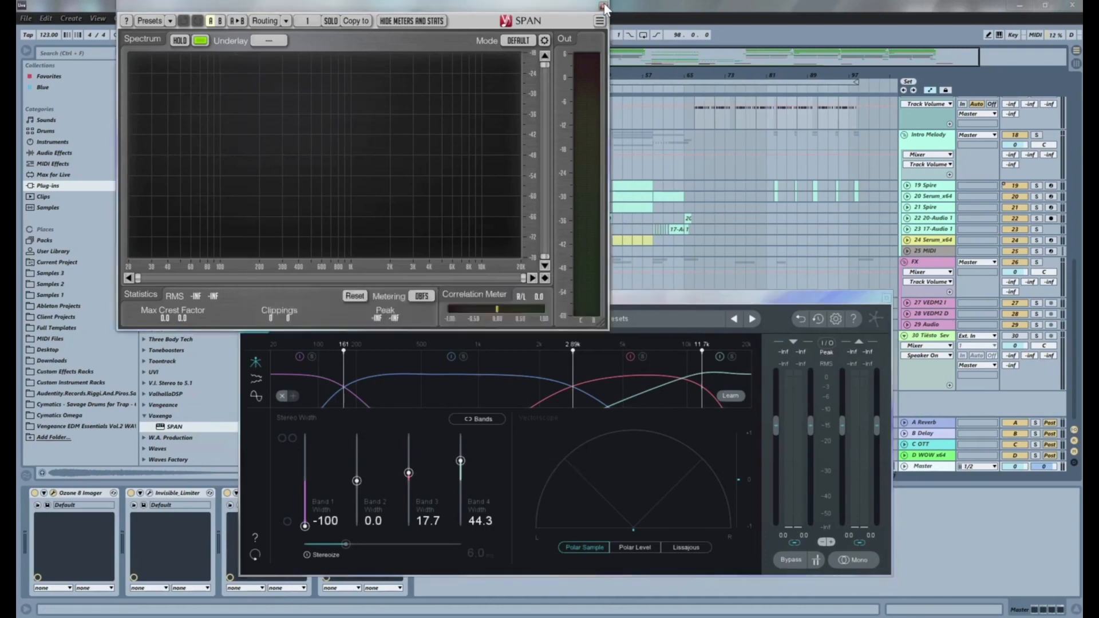
click(604, 7)
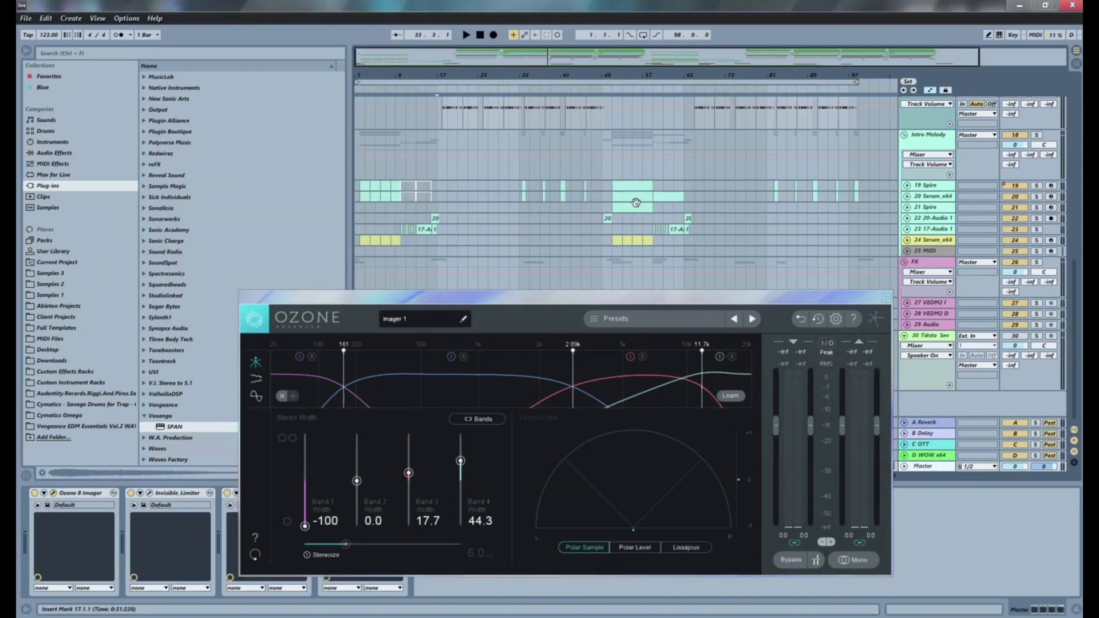
Step: Play the mix from 19.1.1, check its stereo image in the Imager's vectorscope, and stop playback
click(444, 284)
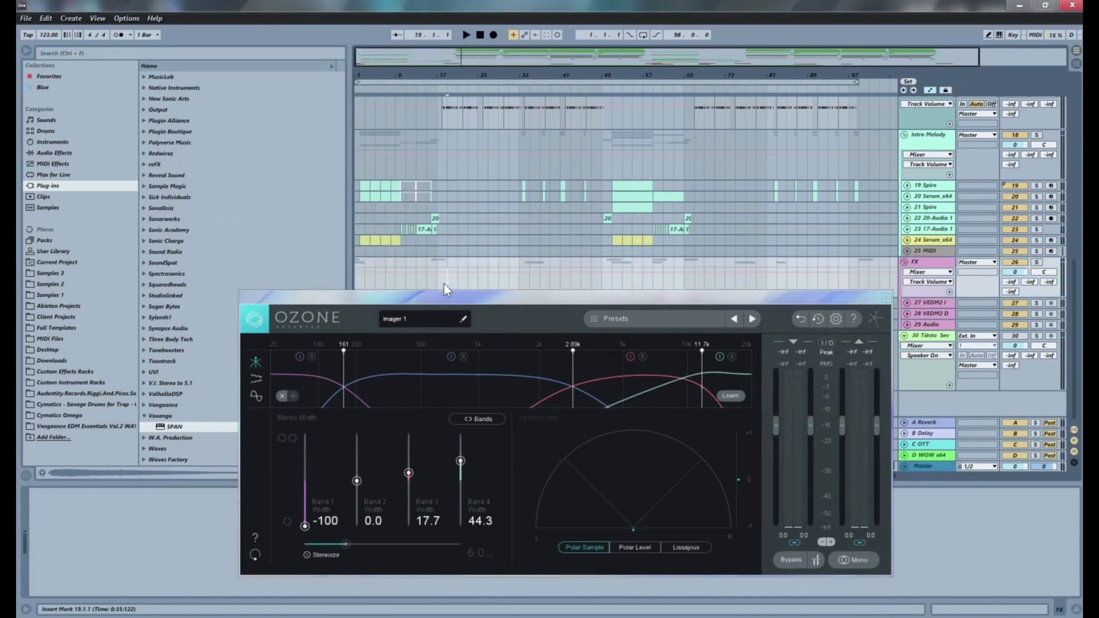
key(space)
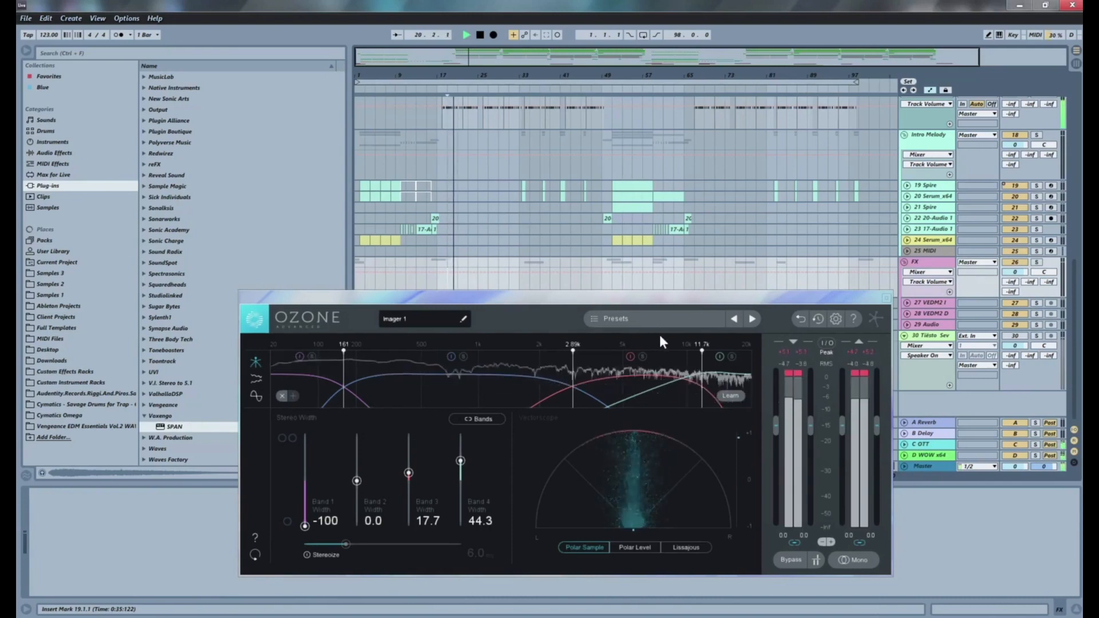
key(space)
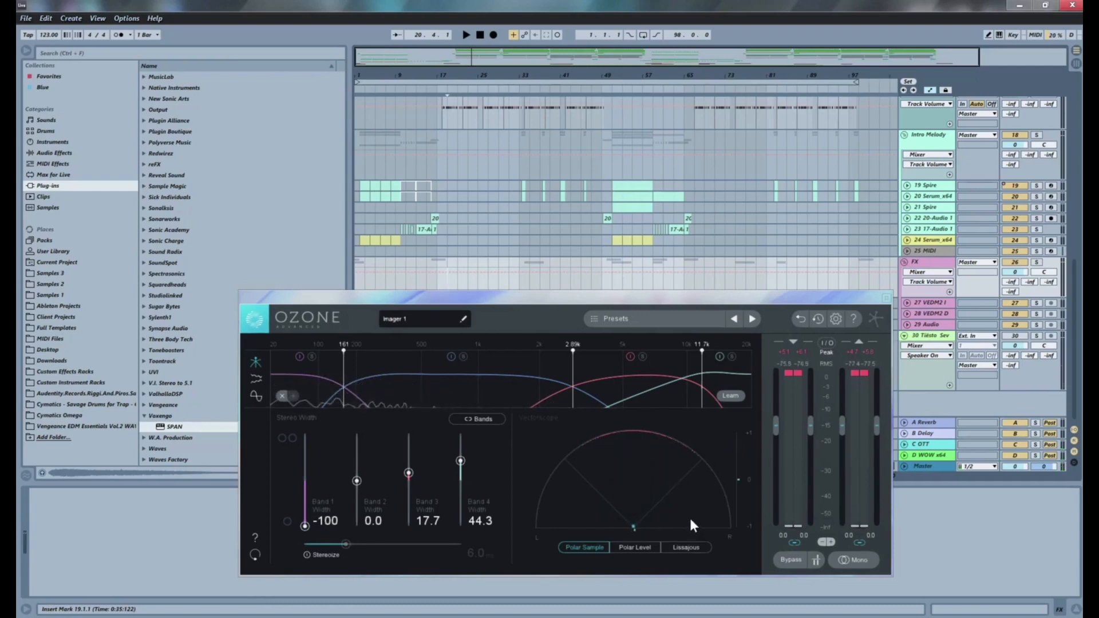
Step: Solo Band 1 in the Ozone Imager, play the mix to check the low band's stereo image, and stop
click(312, 357)
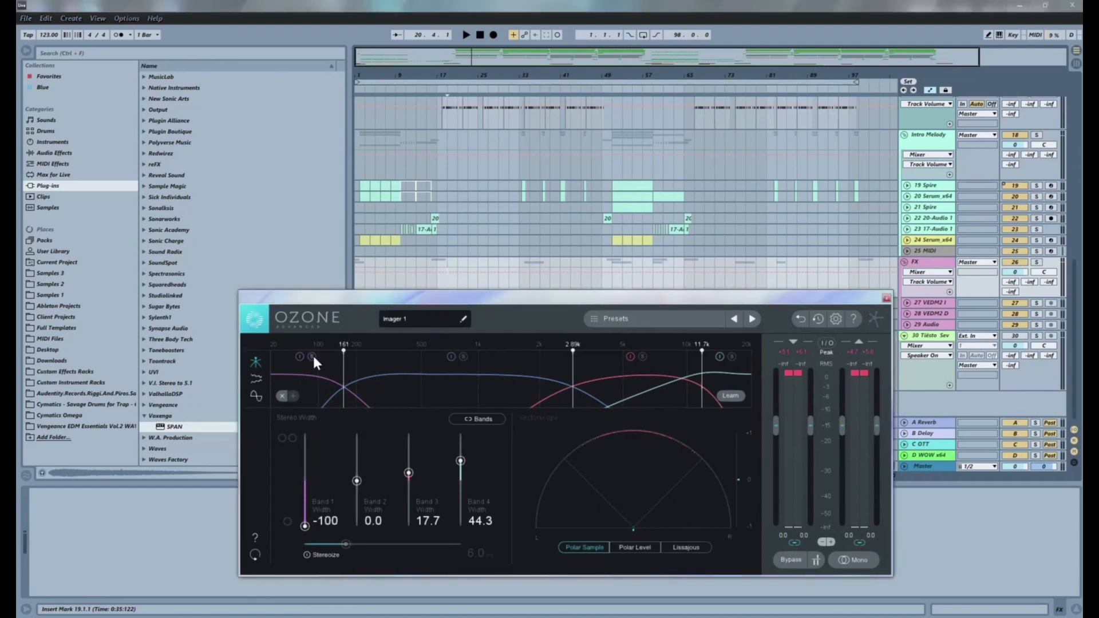
key(space)
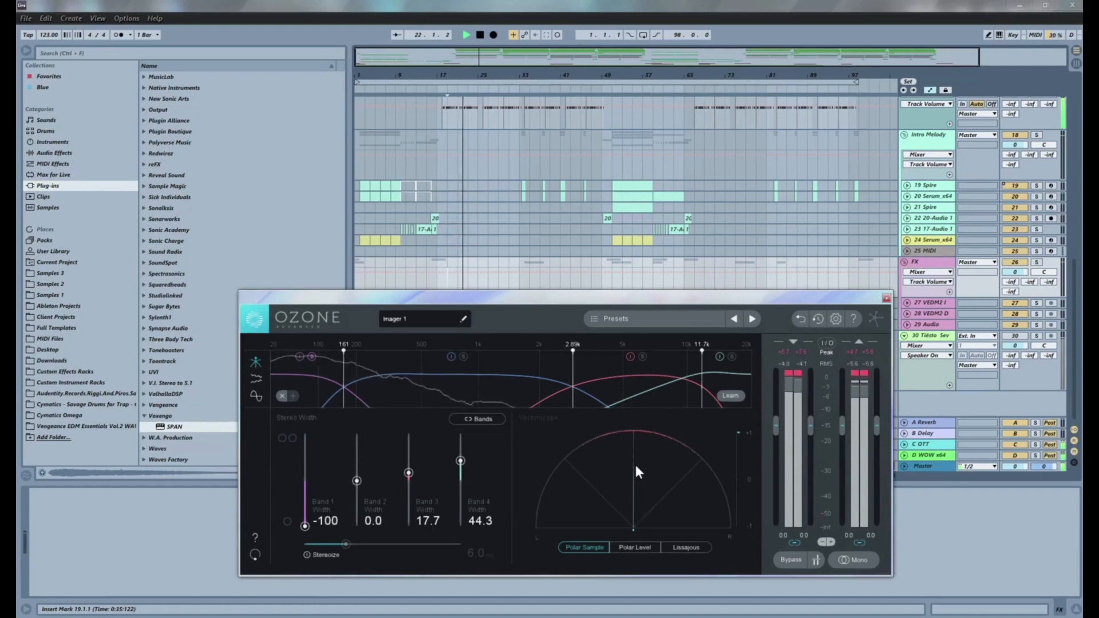
key(space)
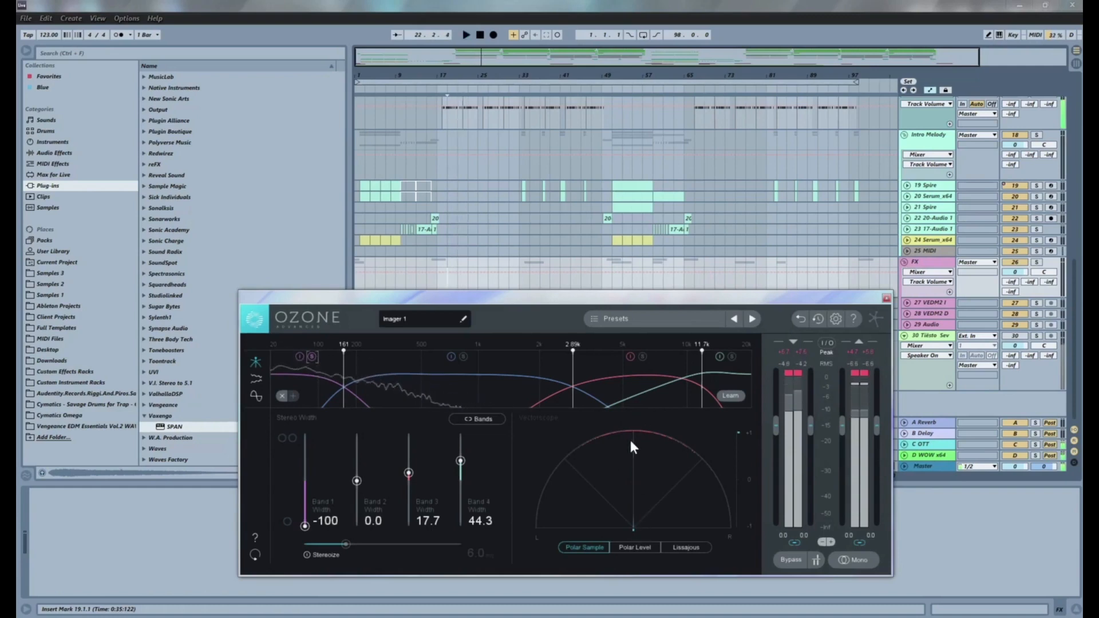
Step: Set the Imager's Band 1 width to 0.0 and play the soloed low band to check its stereo spread
alt+click(305, 525)
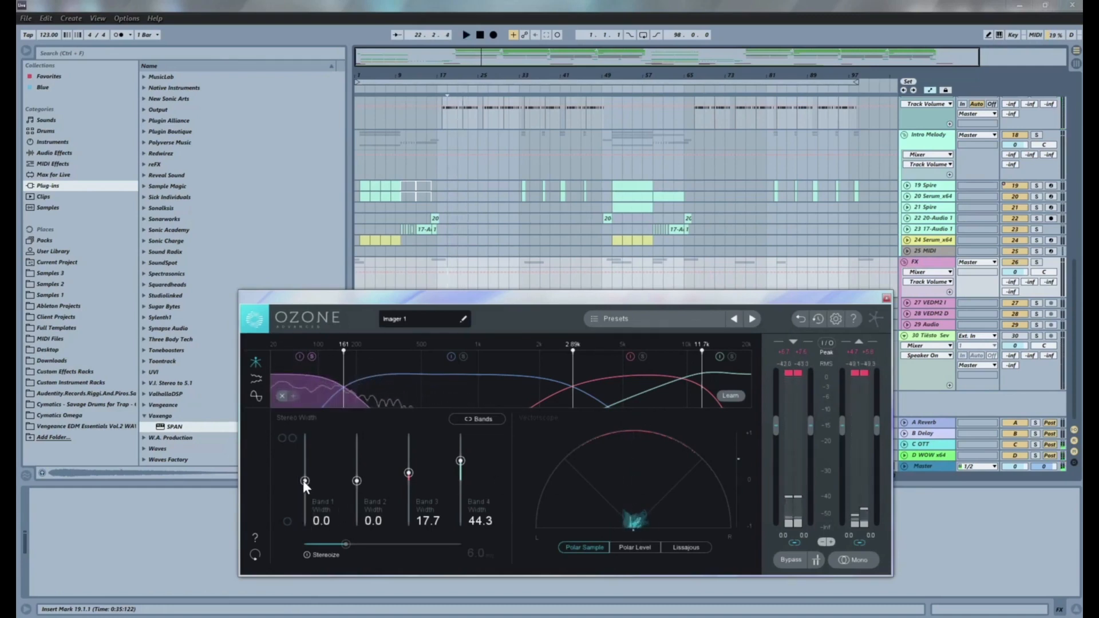
key(space)
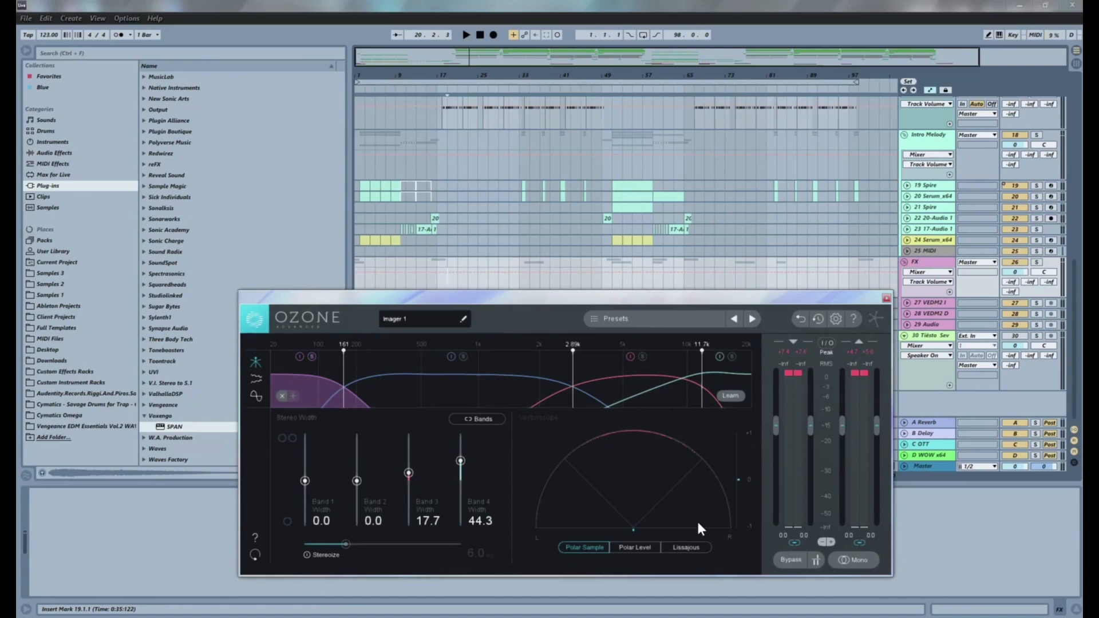
key(space)
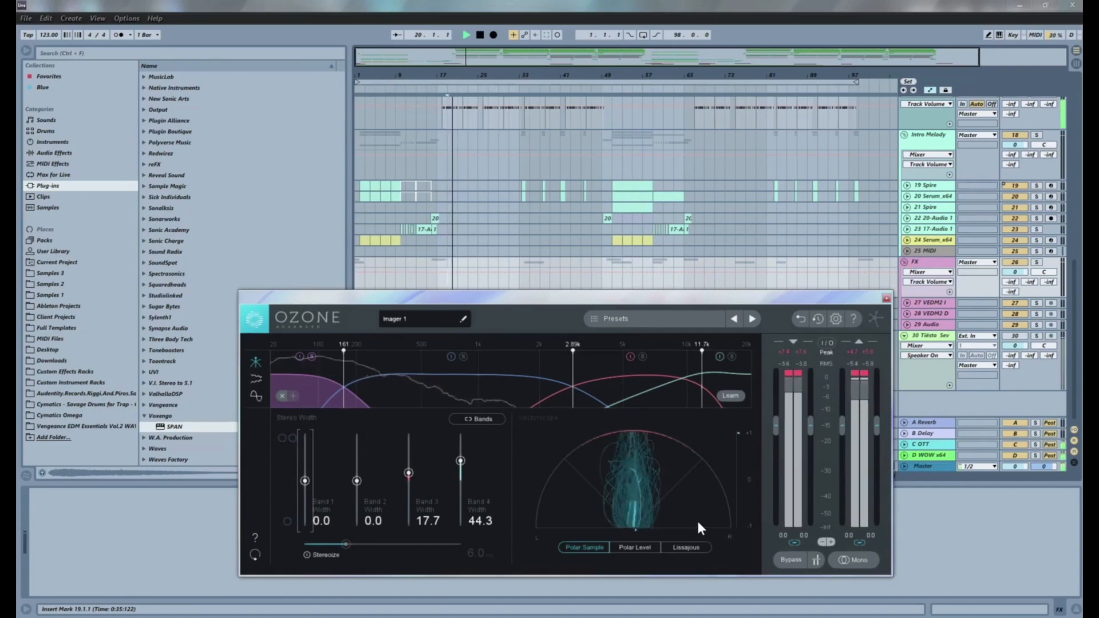
key(space)
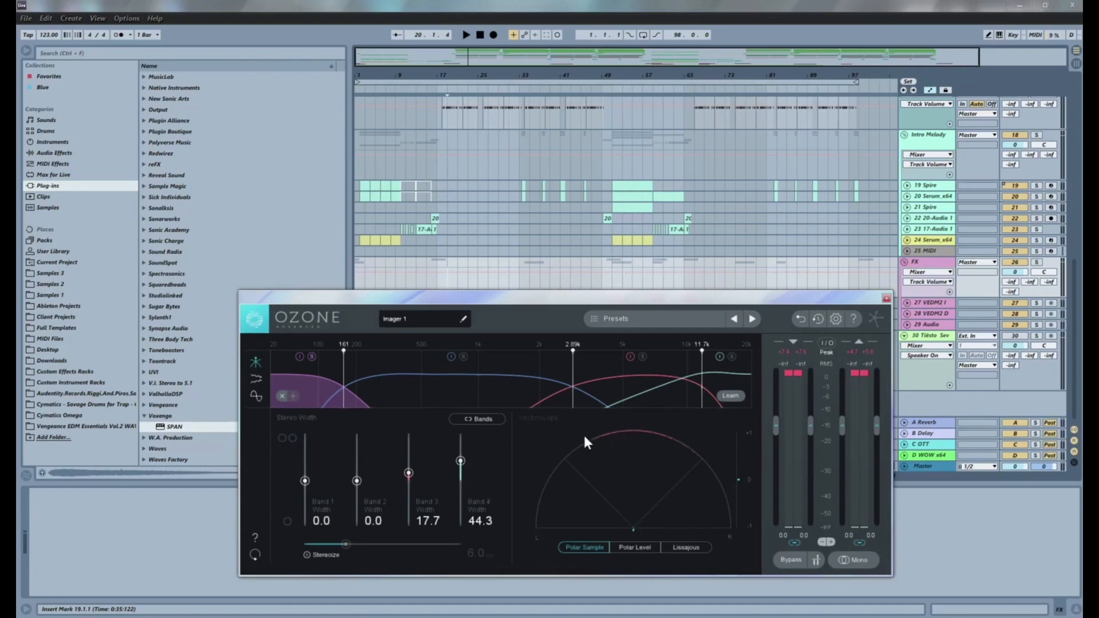
Step: Set the Imager's Band 1 width to -100 and play the soloed low band twice to check that it is mono
click(303, 480)
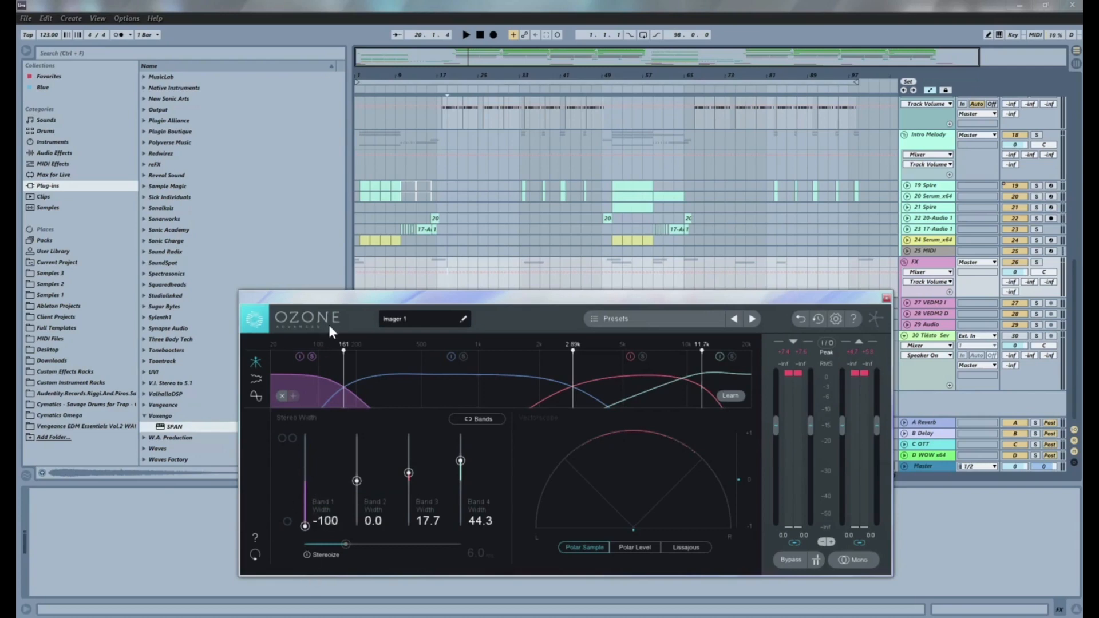
key(space)
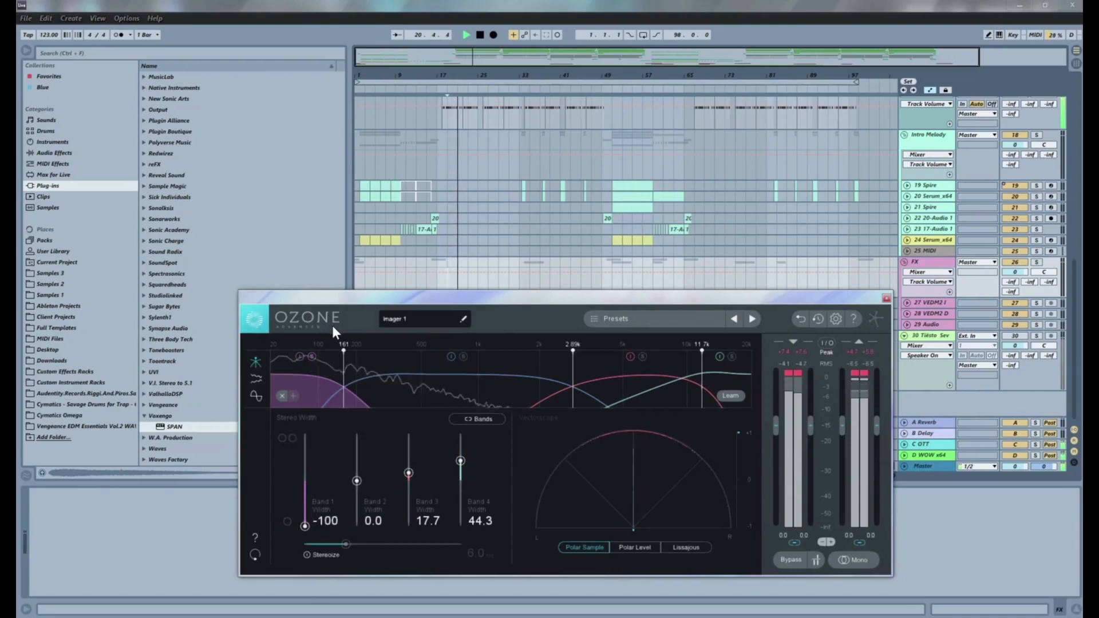
key(space)
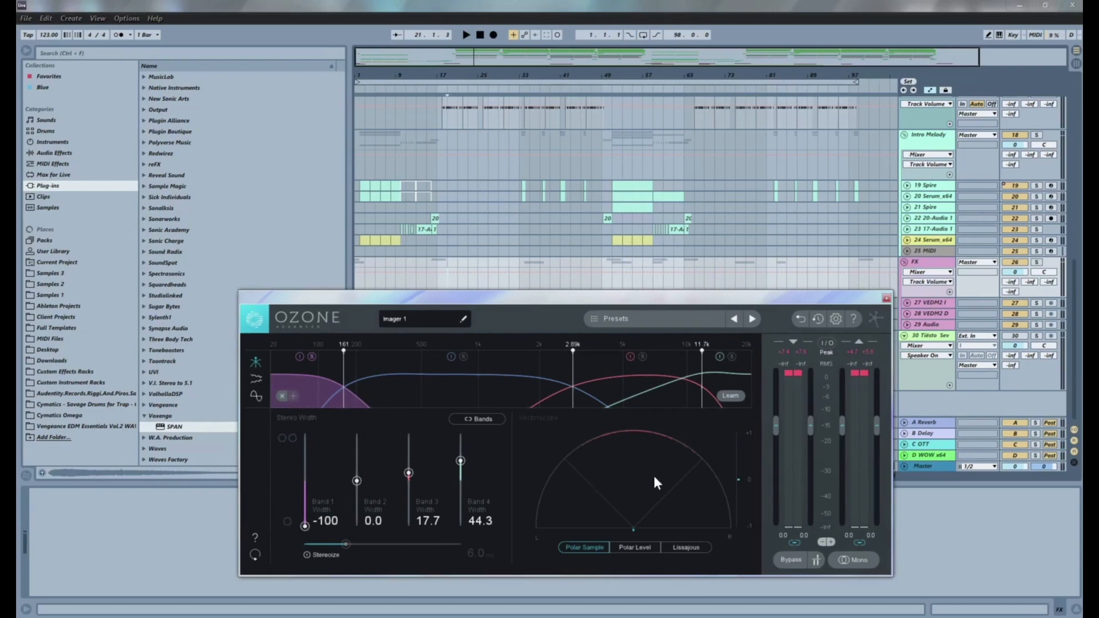
key(space)
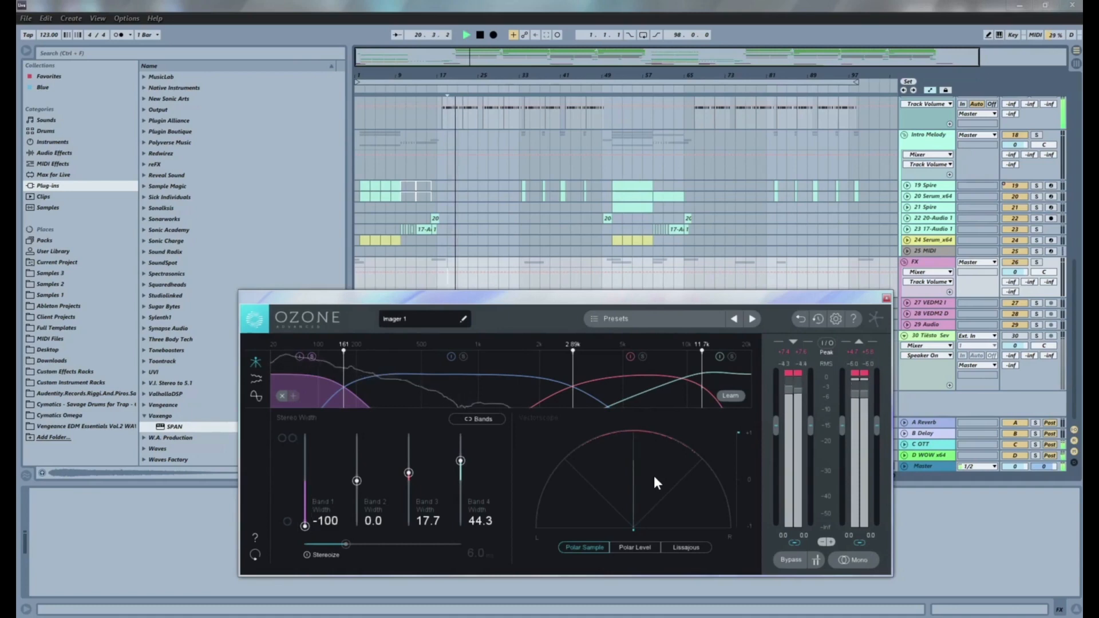
key(space)
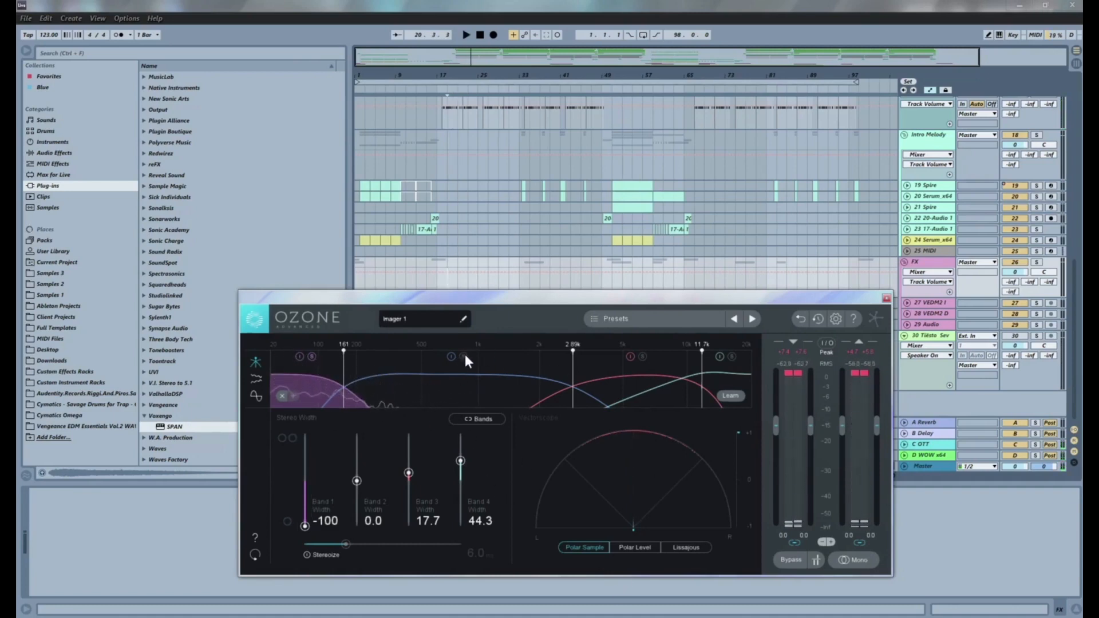
Step: Solo Band 2 alongside Band 1 in the Imager, play the mix to check their stereo image, and stop
key(space)
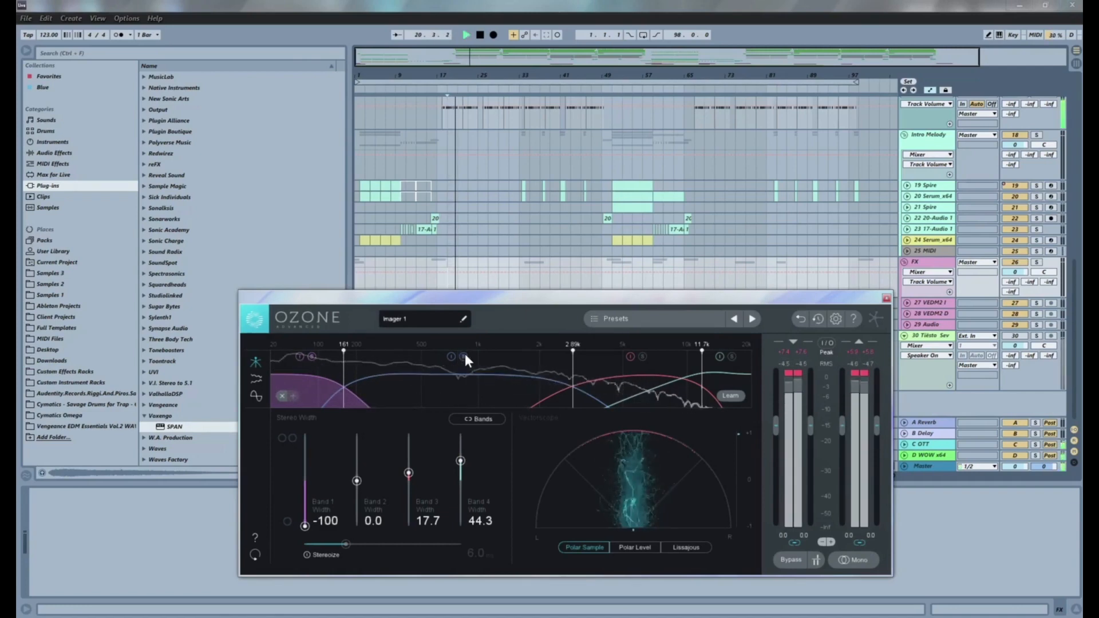
key(space)
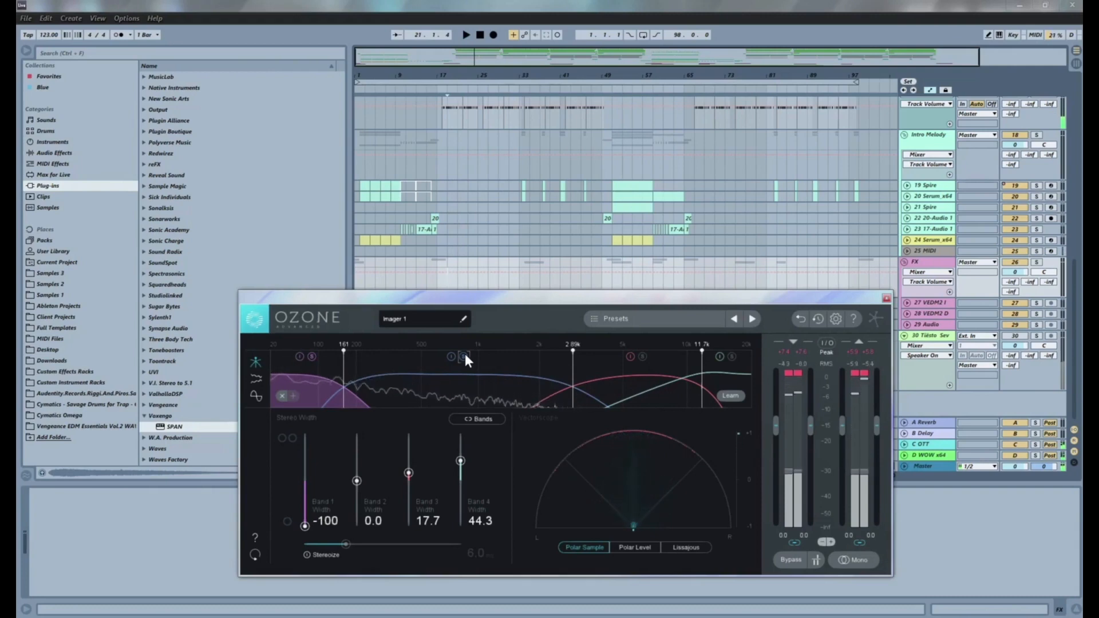
Step: Play the mix twice to check the stereo image of the upper bands in the Imager, and close the Imager window
key(space)
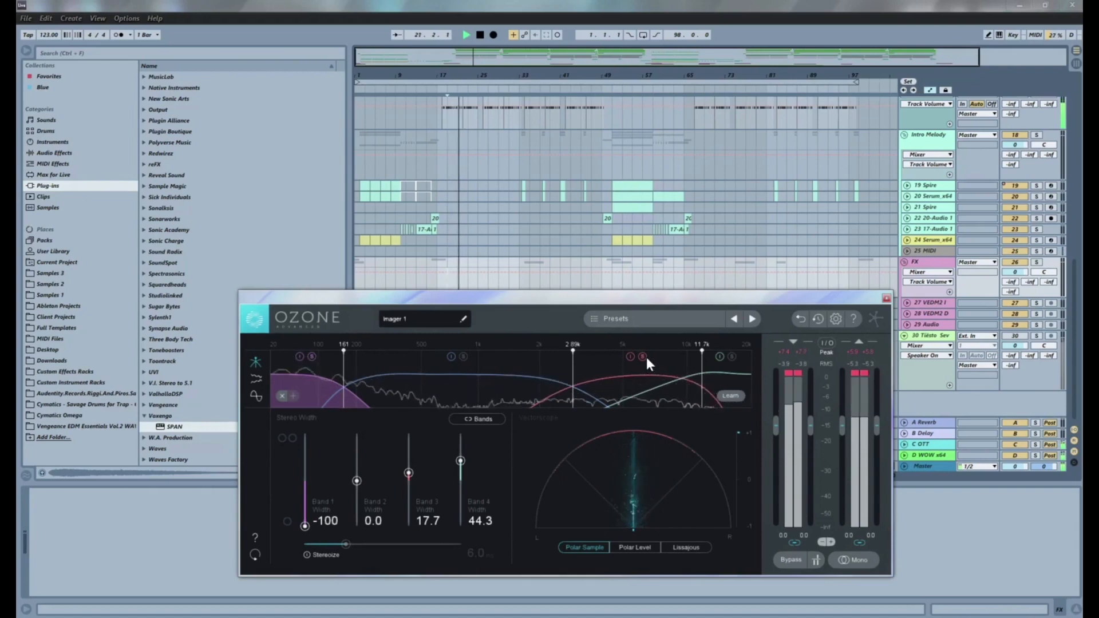
key(space)
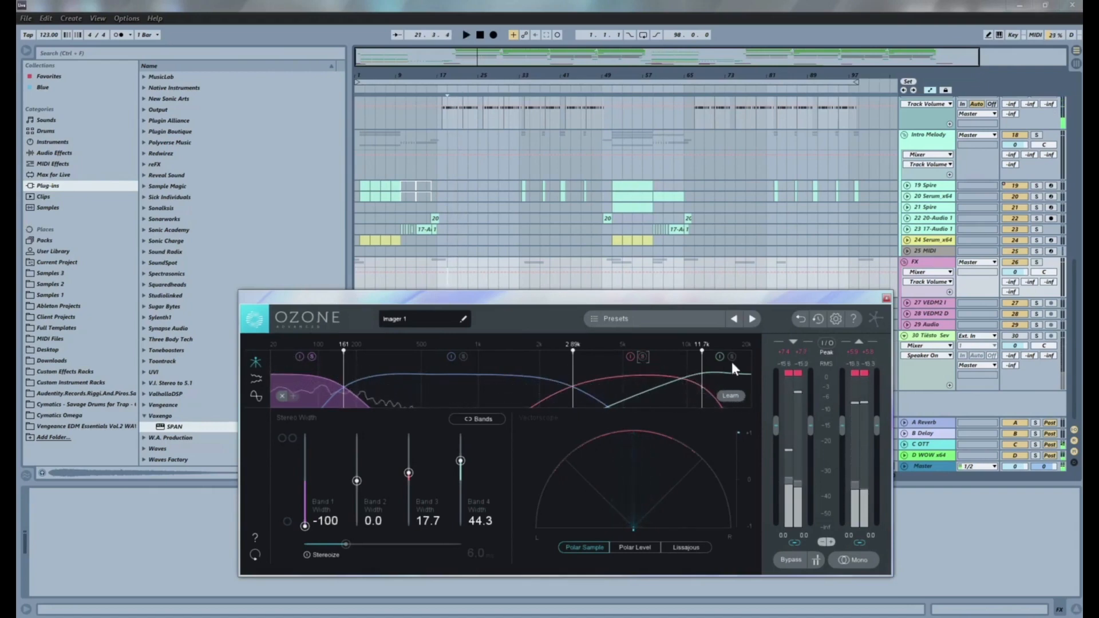
key(space)
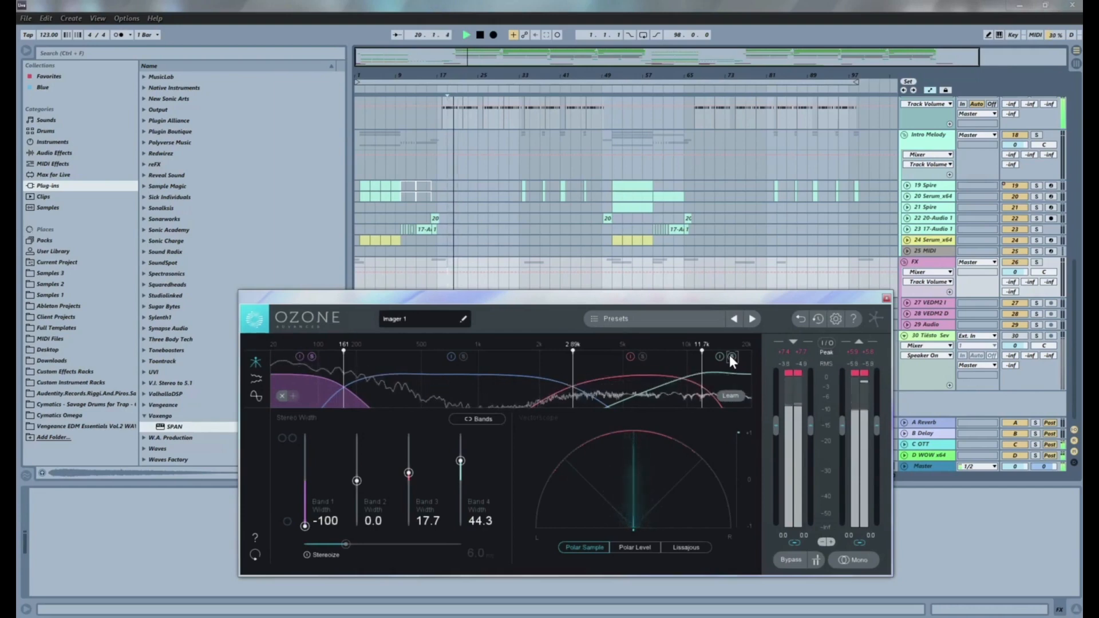
key(space)
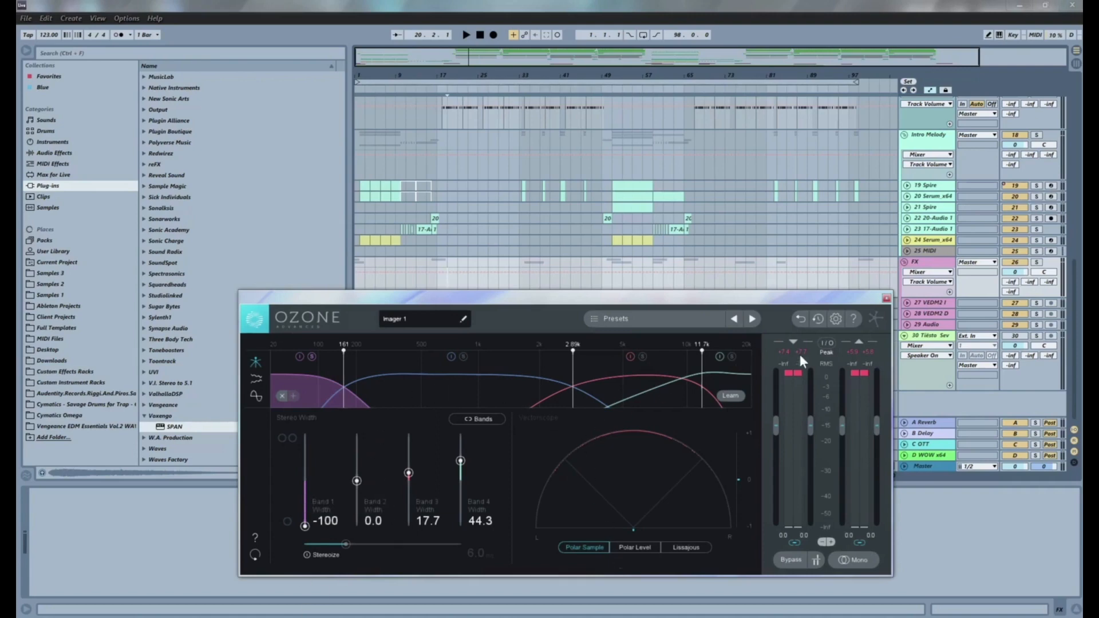
click(885, 298)
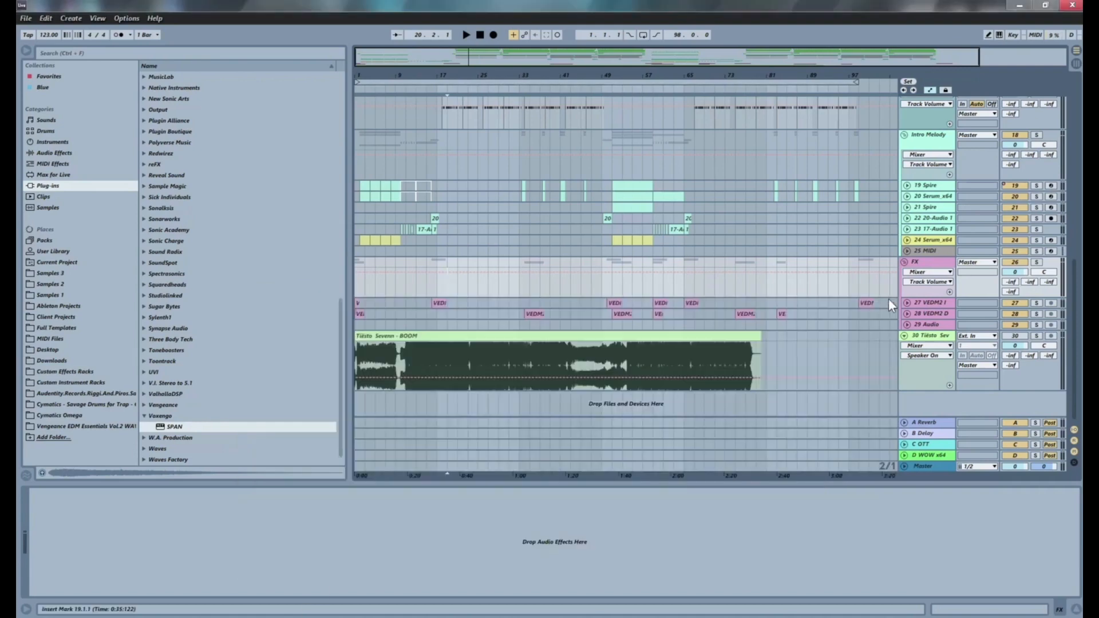
Step: Show the Invisible Limiter from the Master chain and play the mix briefly from bar 19 to watch its gain reduction
click(926, 465)
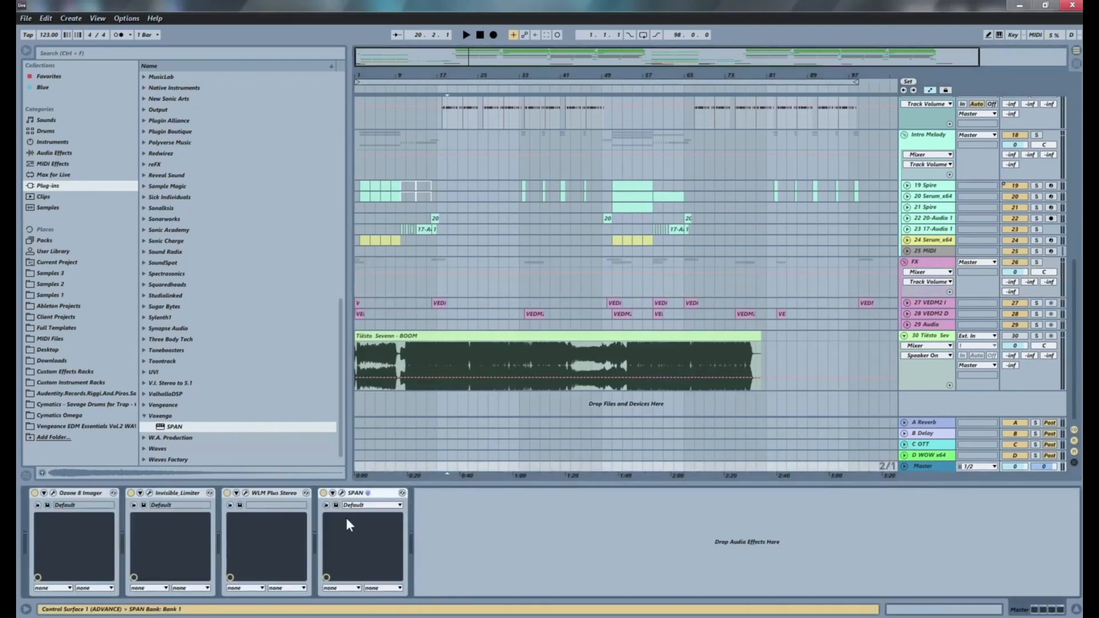
click(148, 492)
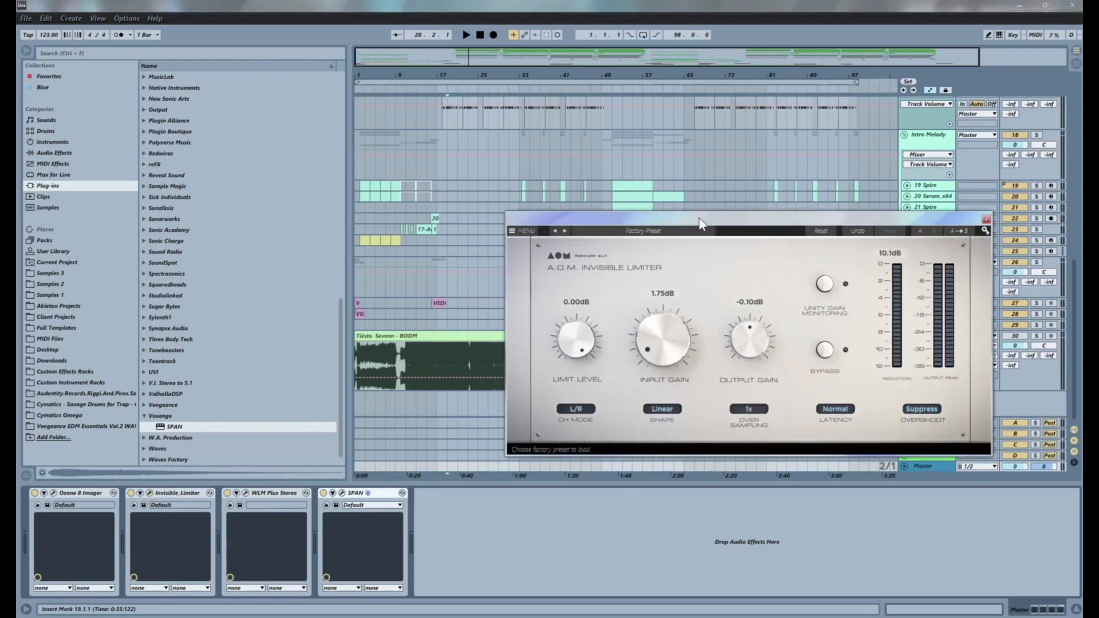
drag(699, 220, 504, 223)
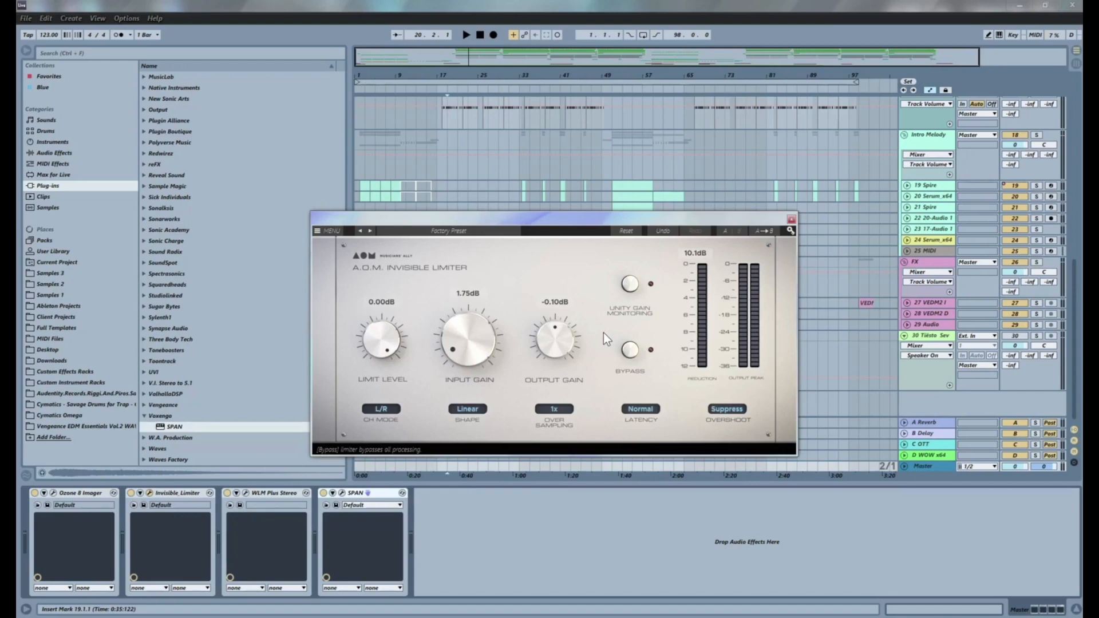
drag(441, 229, 509, 392)
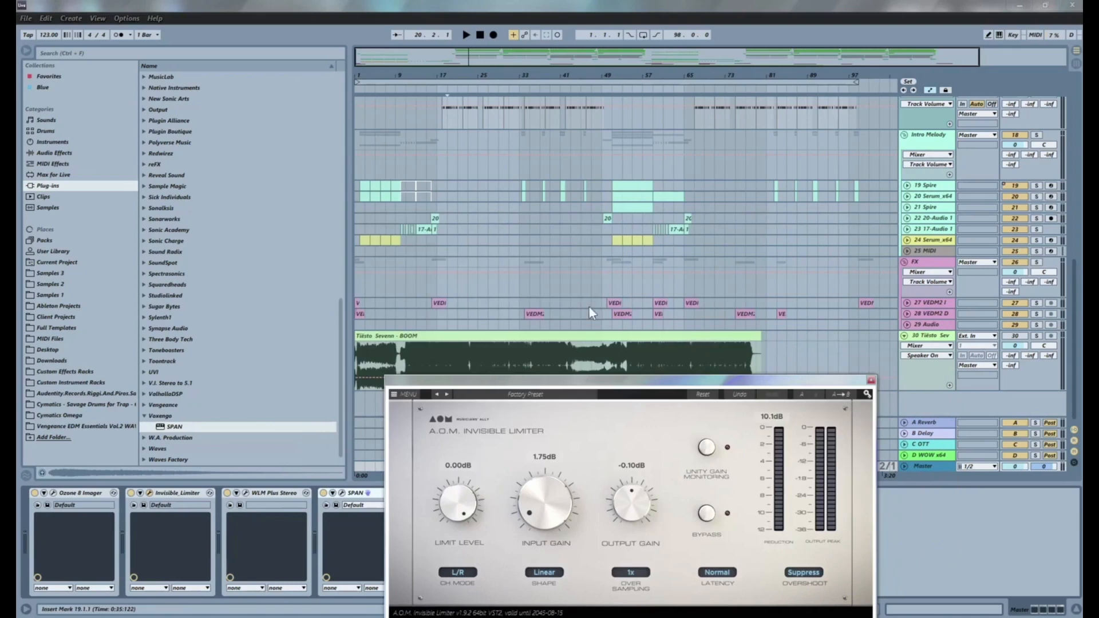
click(439, 290)
key(space)
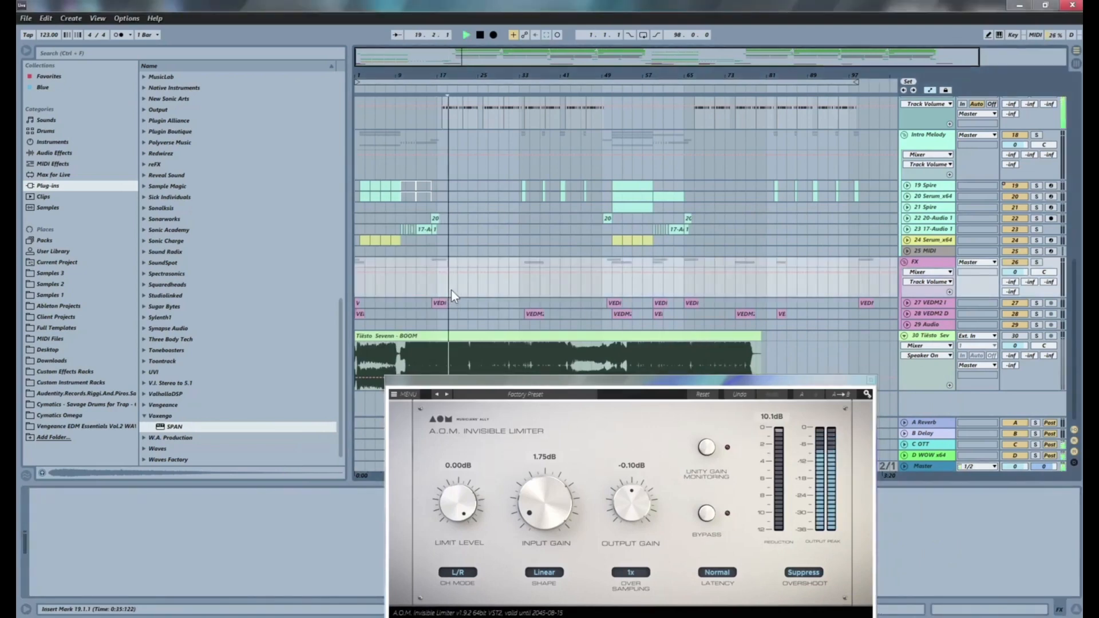
key(space)
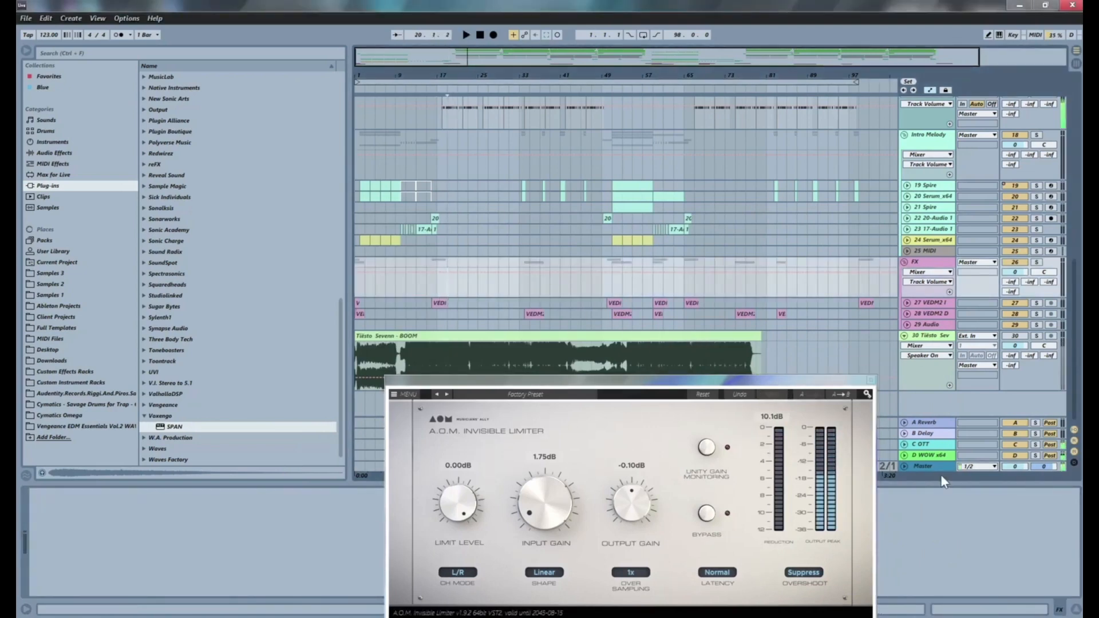
Step: Turn off the Band 1 solo in the Master's Ozone 8 Imager, play the mix briefly, and close the Imager
click(923, 468)
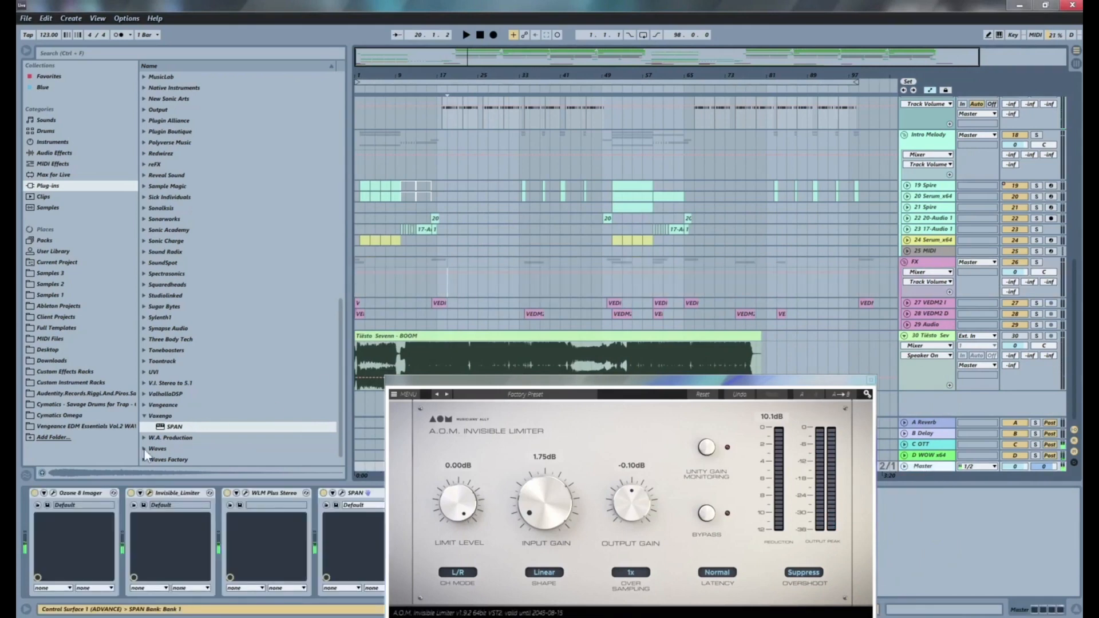
click(51, 495)
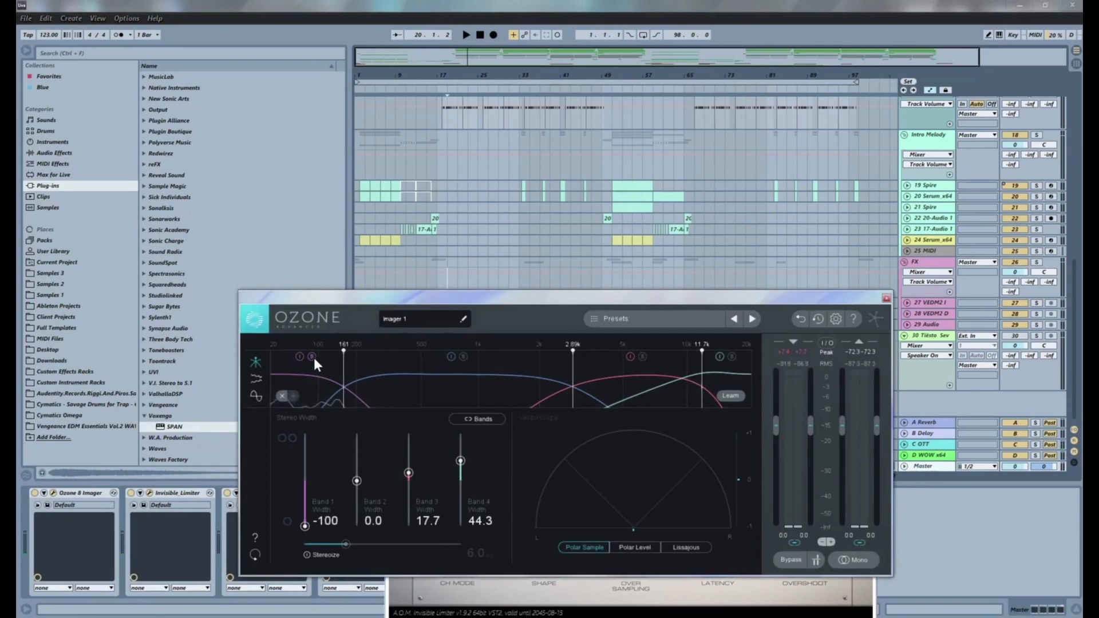
key(space)
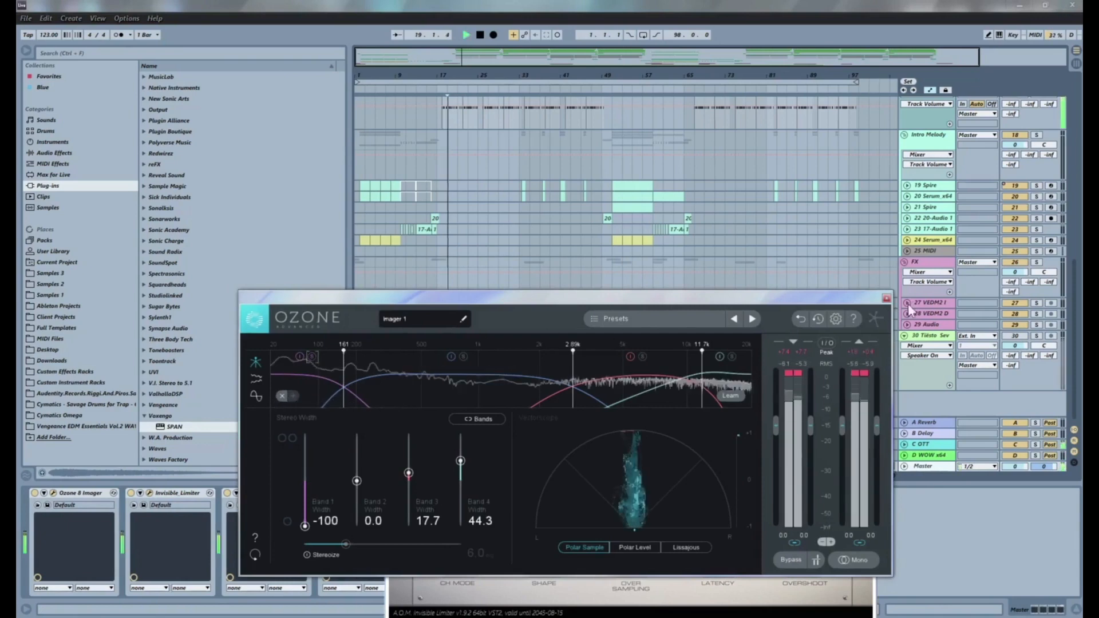
key(space)
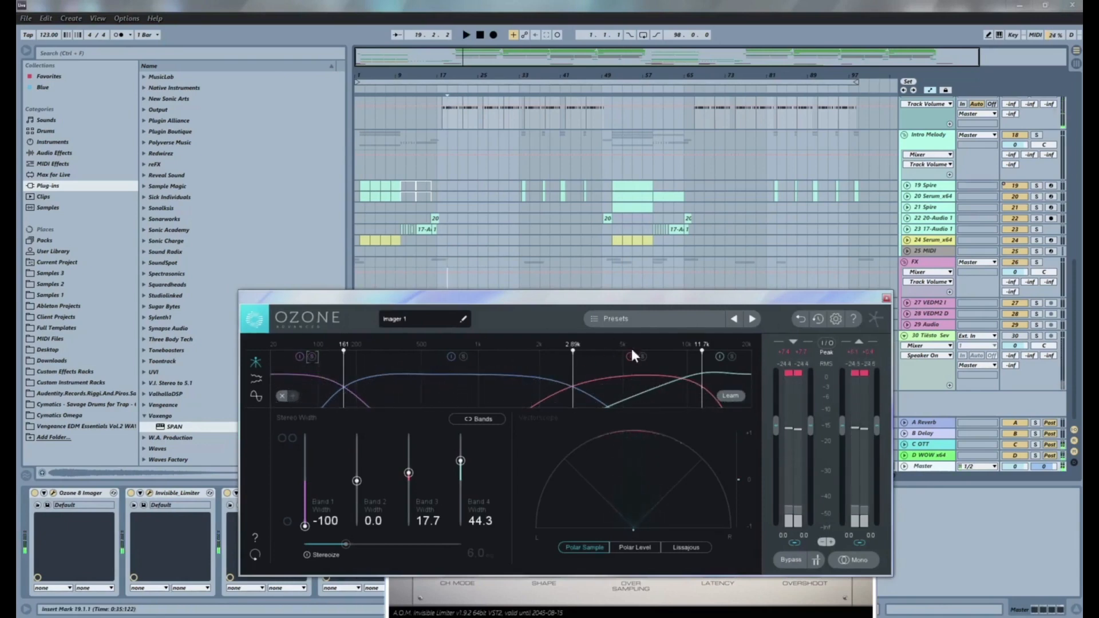
click(886, 298)
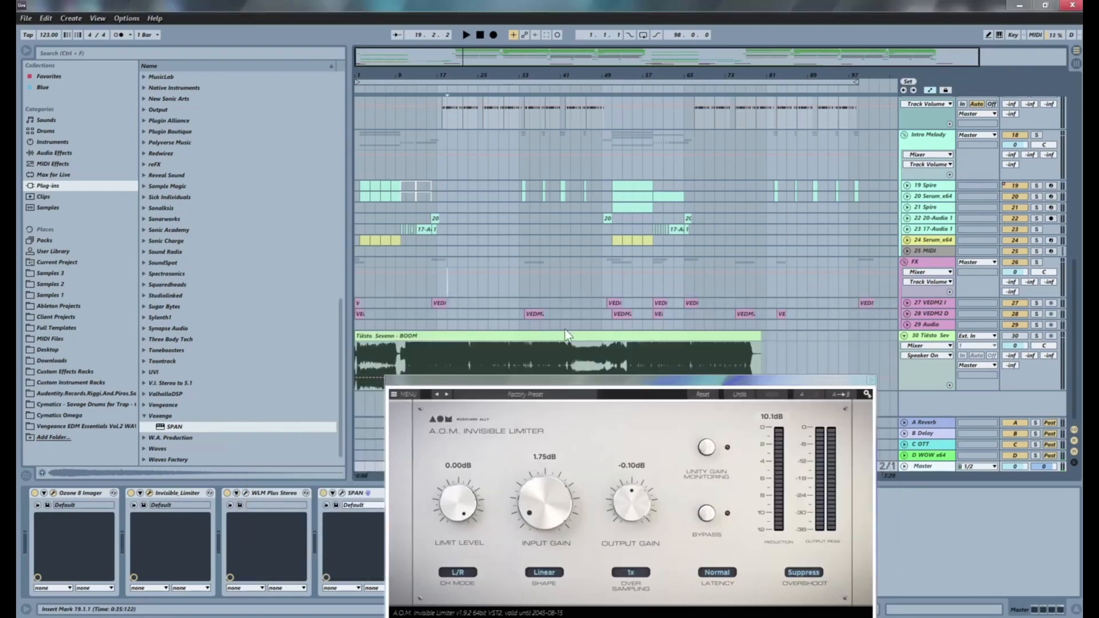
Step: Play the full mix from bar 19 to check the Invisible Limiter's gain reduction with every band audible, and stop
click(446, 319)
key(space)
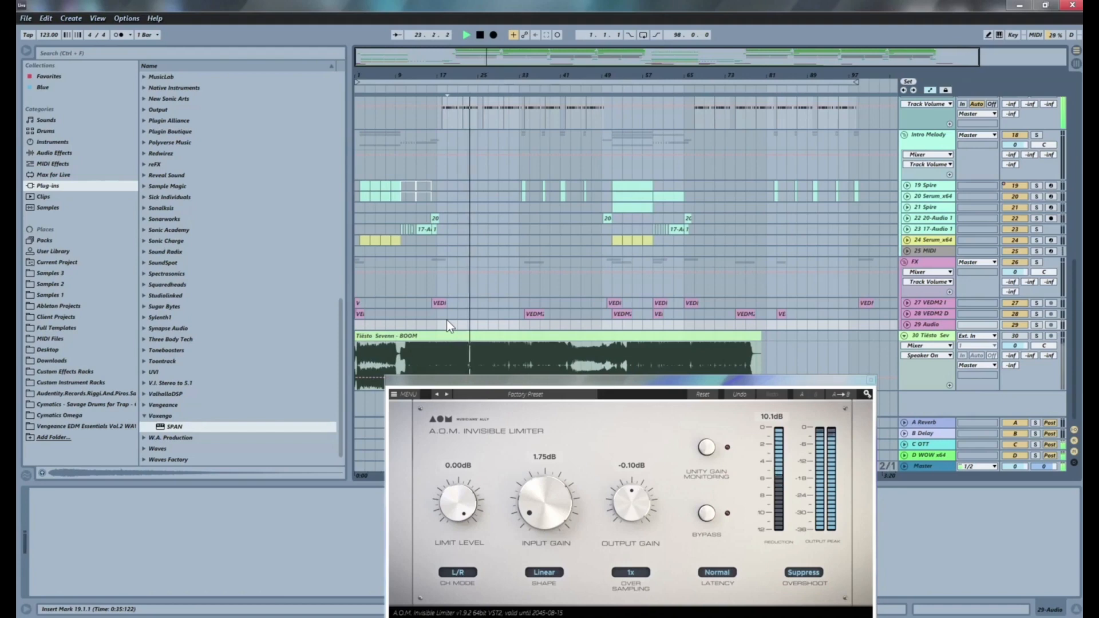
key(space)
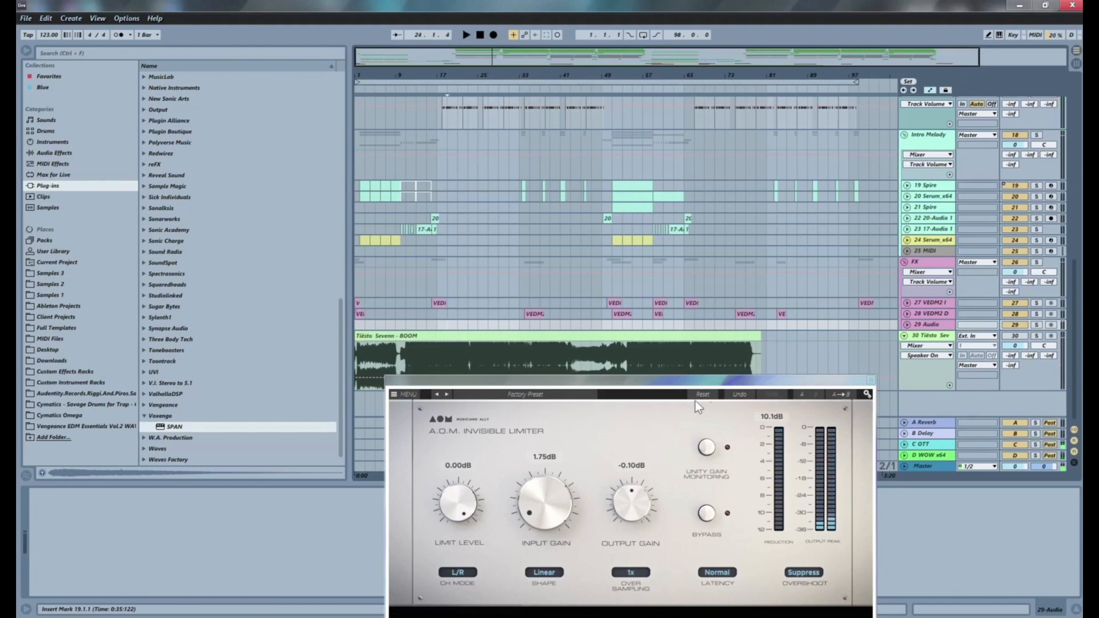
Step: Solo the Tiësto reference track, with the limiter window moved clear of it, and play it from bar 23
drag(583, 388, 726, 193)
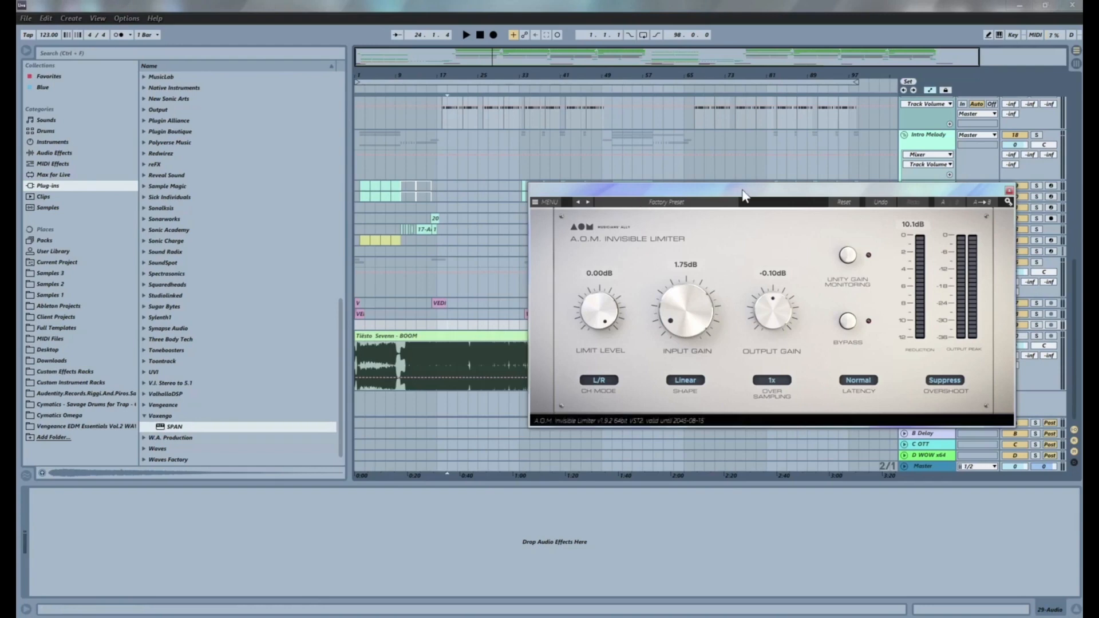
drag(744, 192, 850, 91)
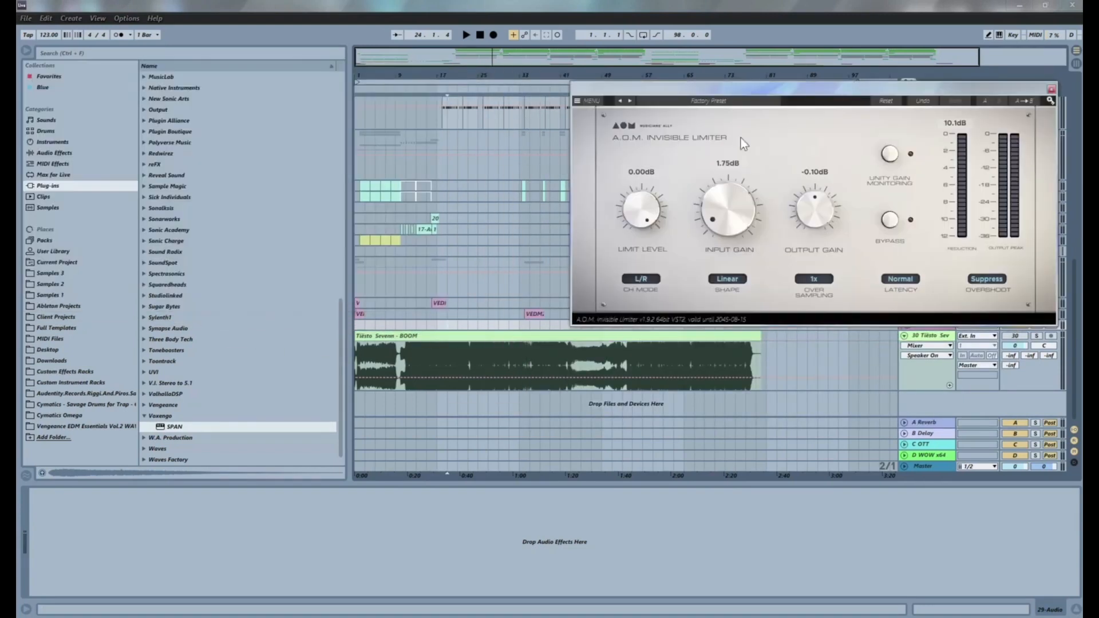
click(1036, 336)
click(645, 361)
click(407, 364)
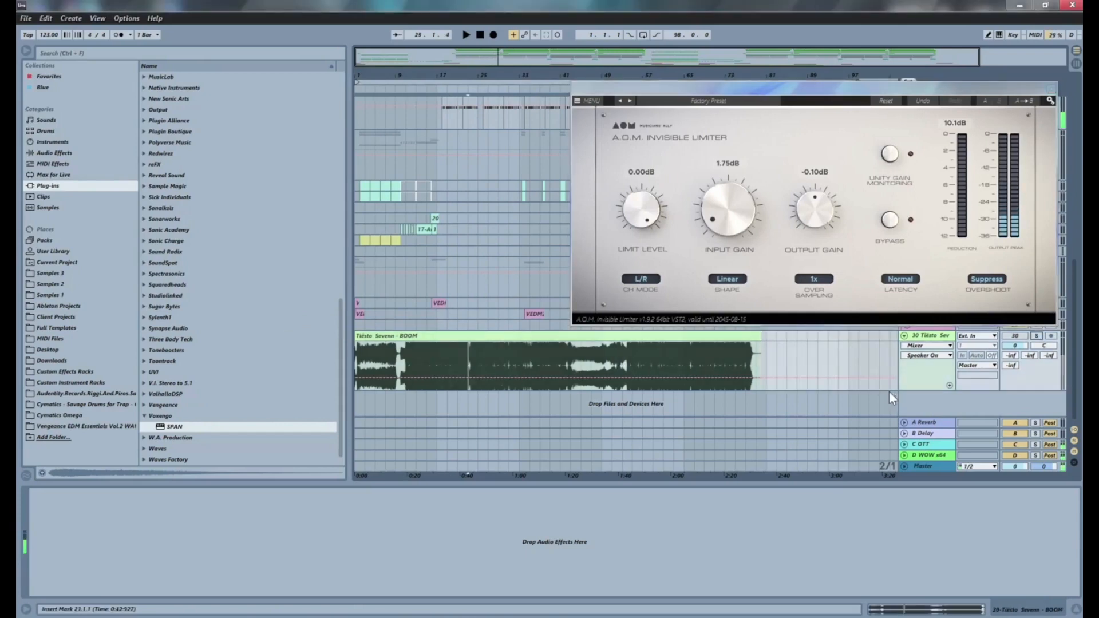
Step: Add a Glue Compressor to the Master chain in front of the Ozone 8 Imager
click(935, 469)
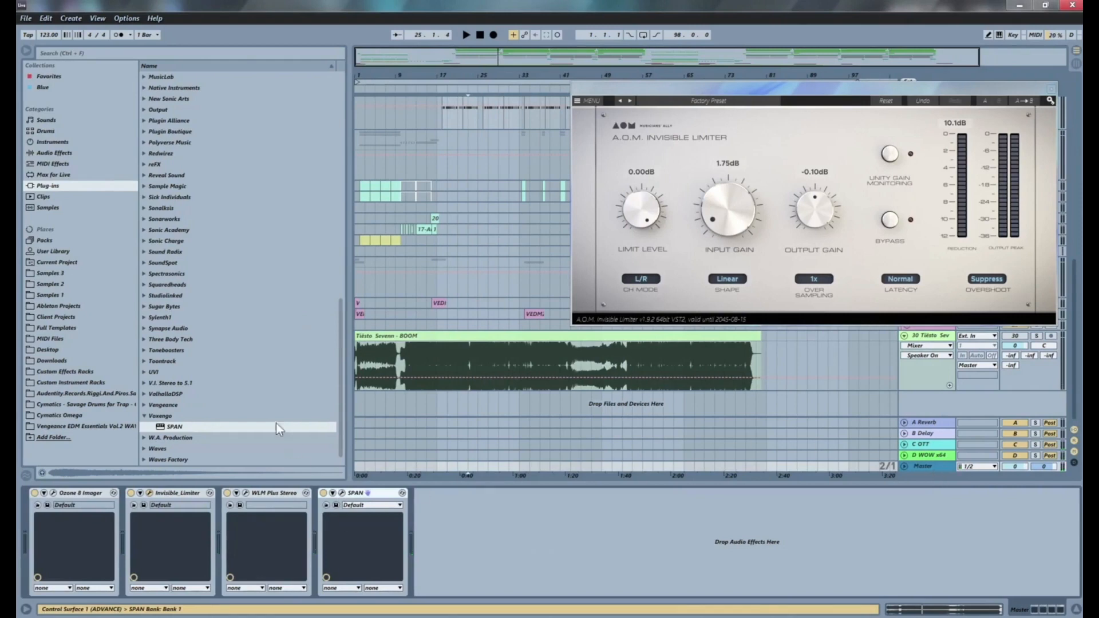
click(63, 153)
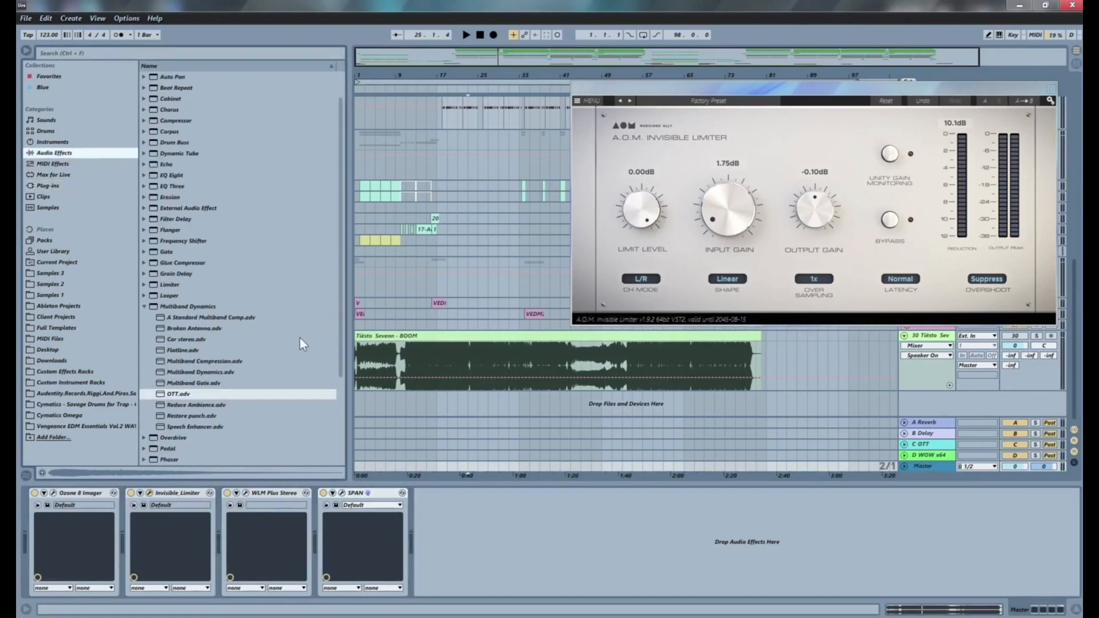
click(144, 306)
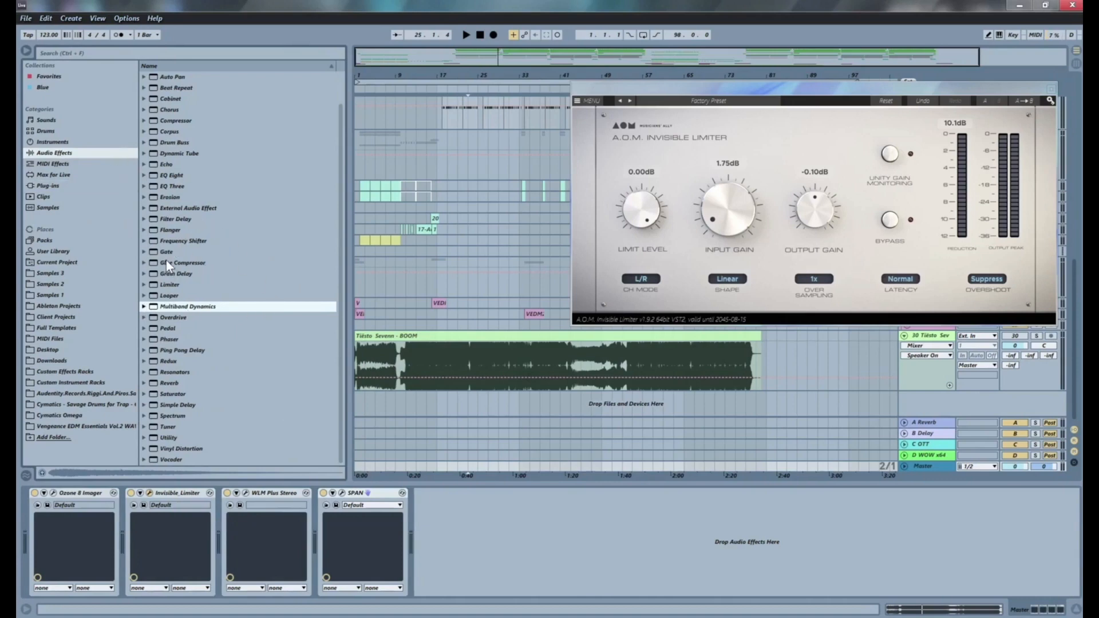
mouse_move(166, 260)
mouse_down()
mouse_move(95, 431)
mouse_move(112, 517)
mouse_move(33, 523)
mouse_up()
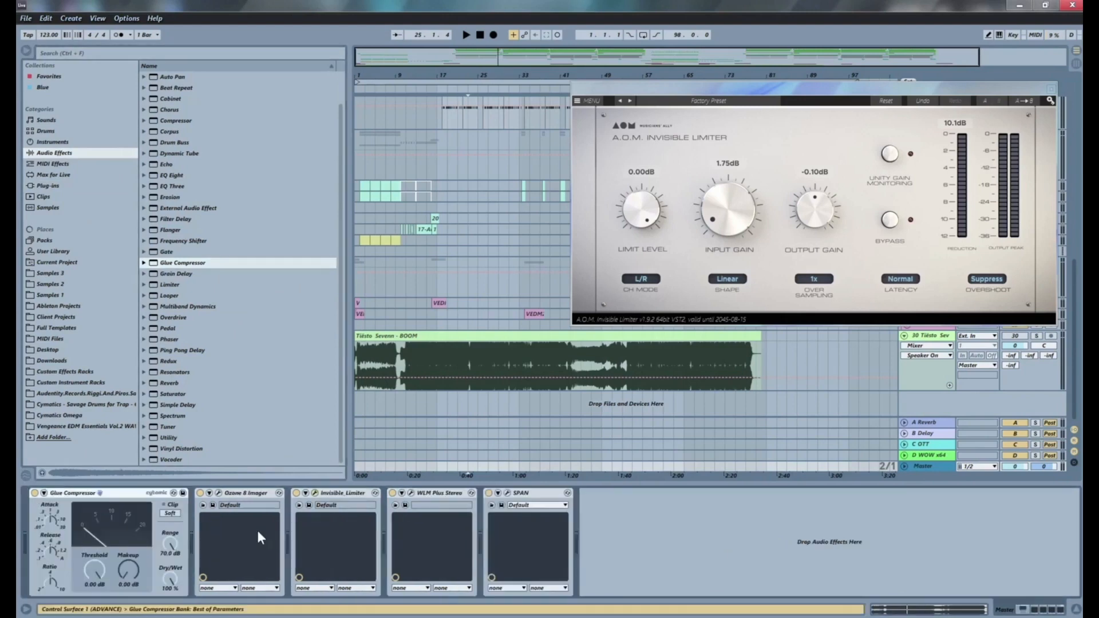
Step: Set the Glue Compressor's threshold to -27.9 dB and adjust its attack and release timing while playing from bar 23
key(space)
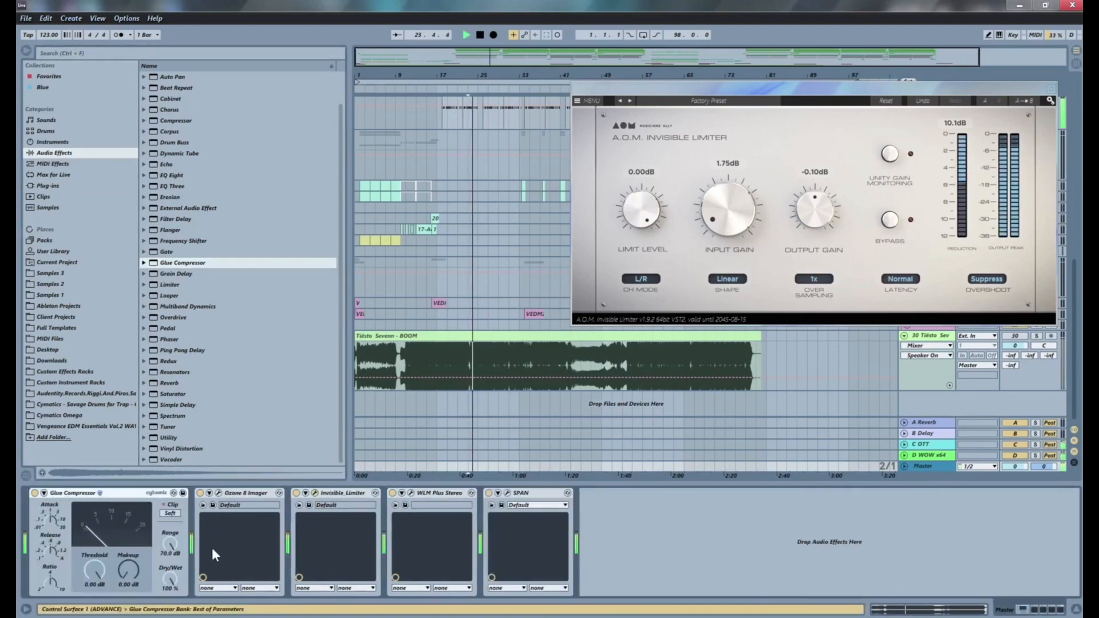
drag(96, 571, 96, 598)
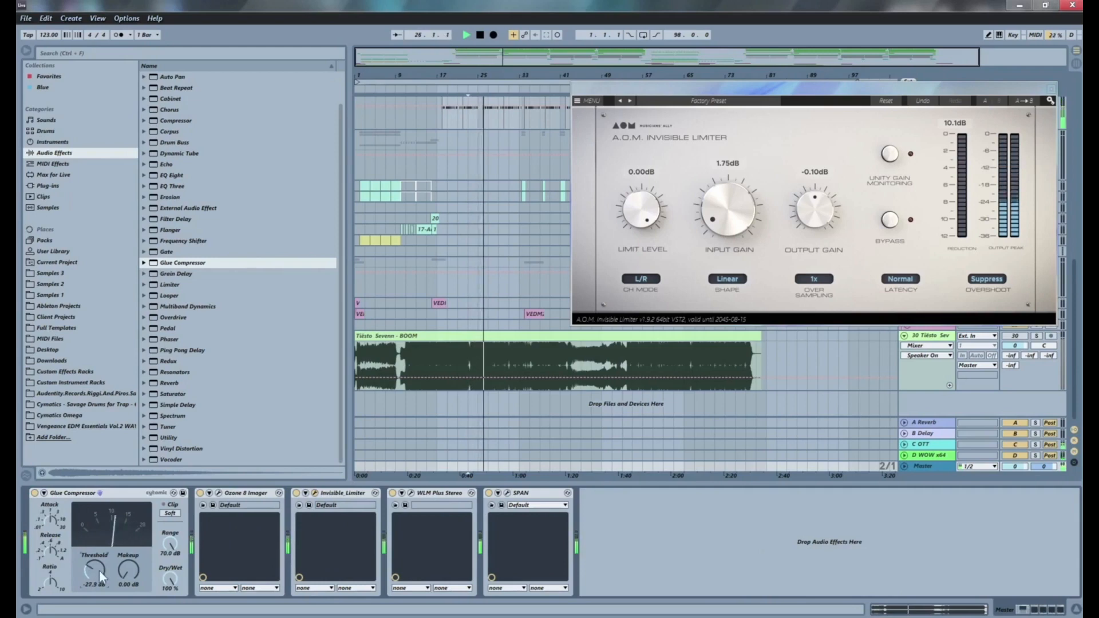
drag(56, 547, 56, 561)
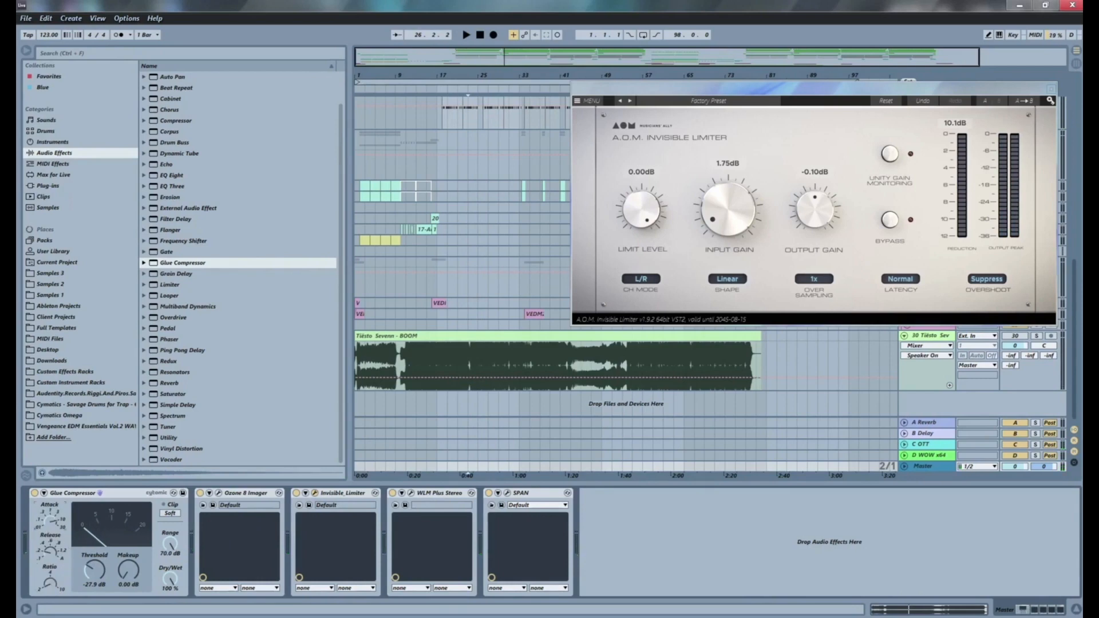
key(space)
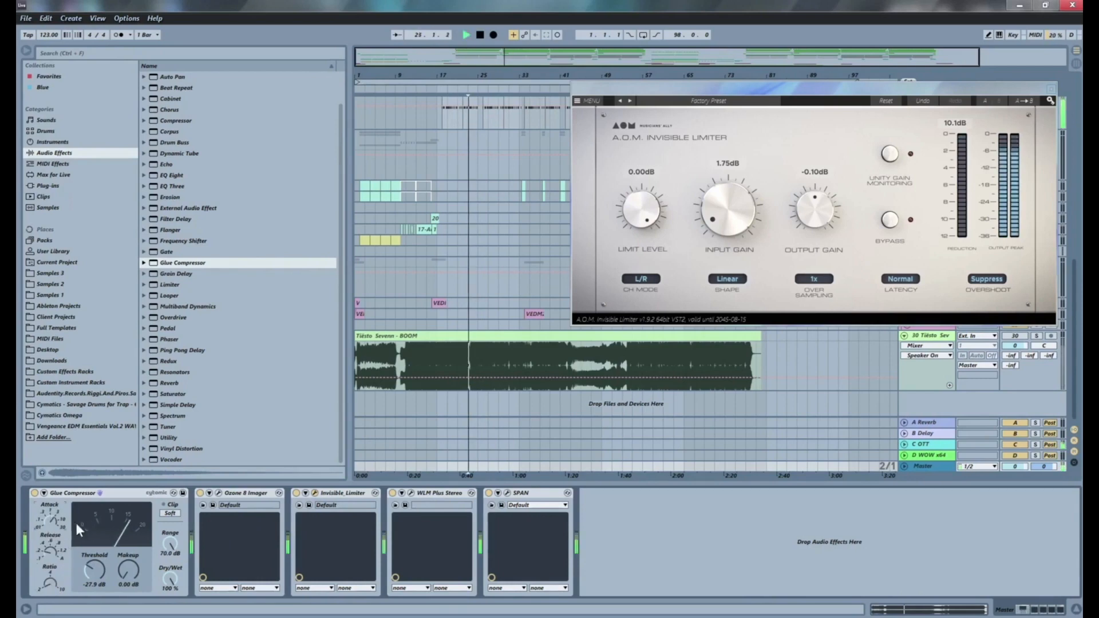
Step: Raise the Glue Compressor's makeup gain to 14.9 dB and play from bar 23 to hear the limiter's response
drag(128, 569, 128, 542)
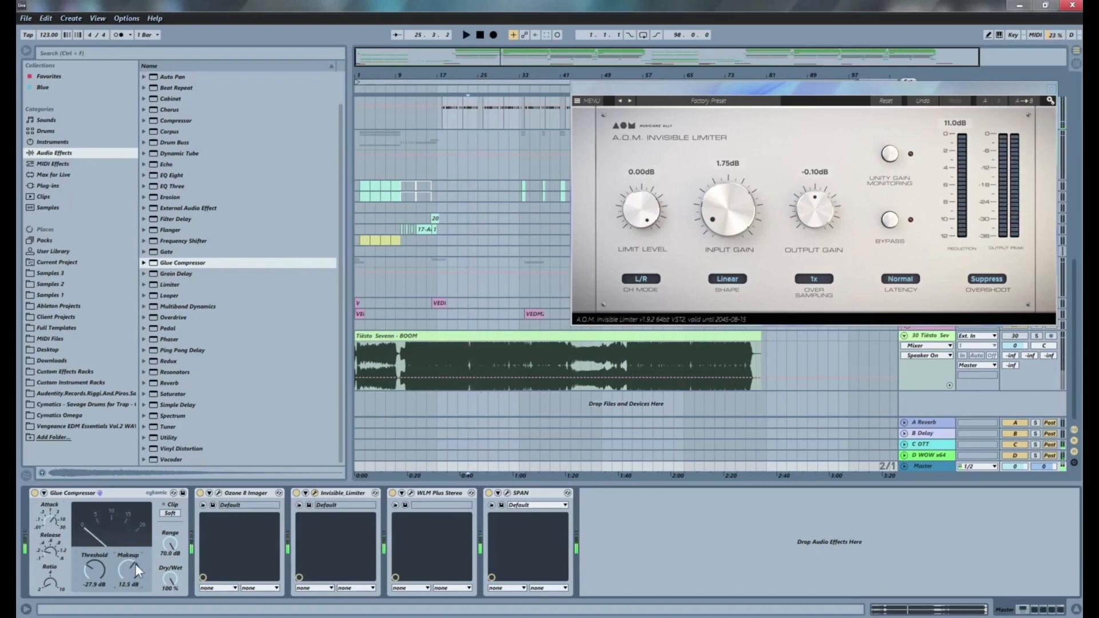
key(space)
drag(135, 565, 135, 561)
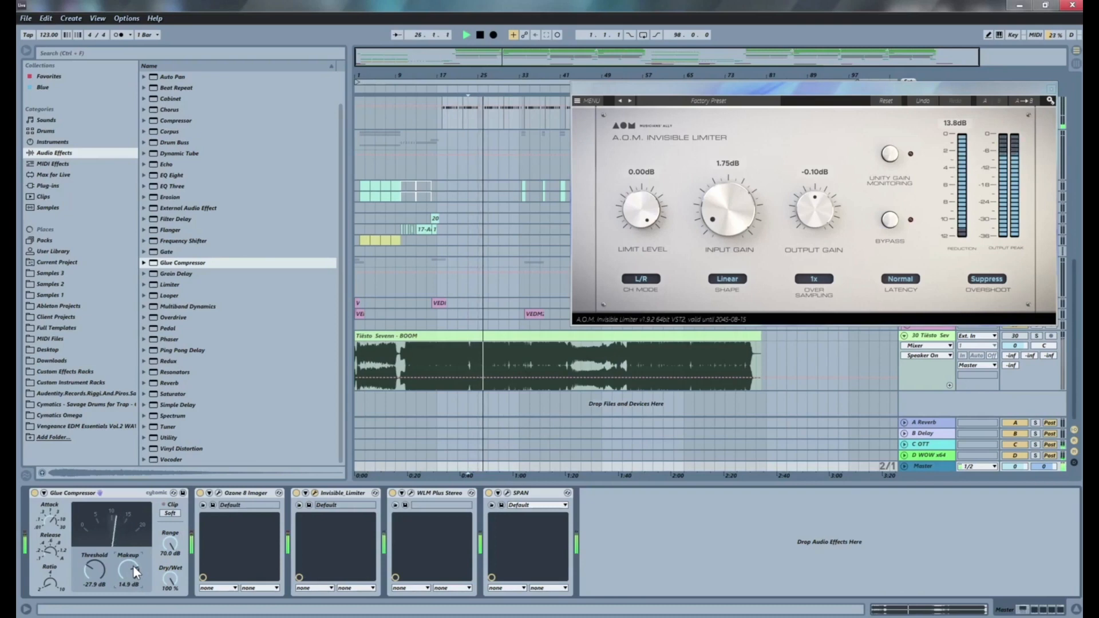
key(space)
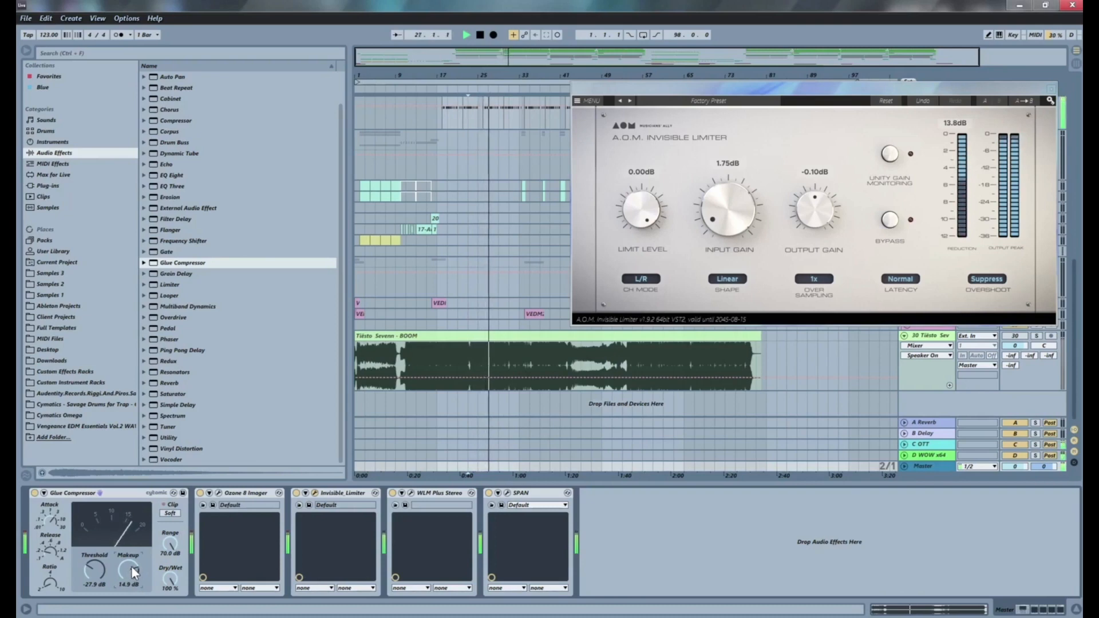
Step: Delete the Glue Compressor from the Master chain
click(131, 495)
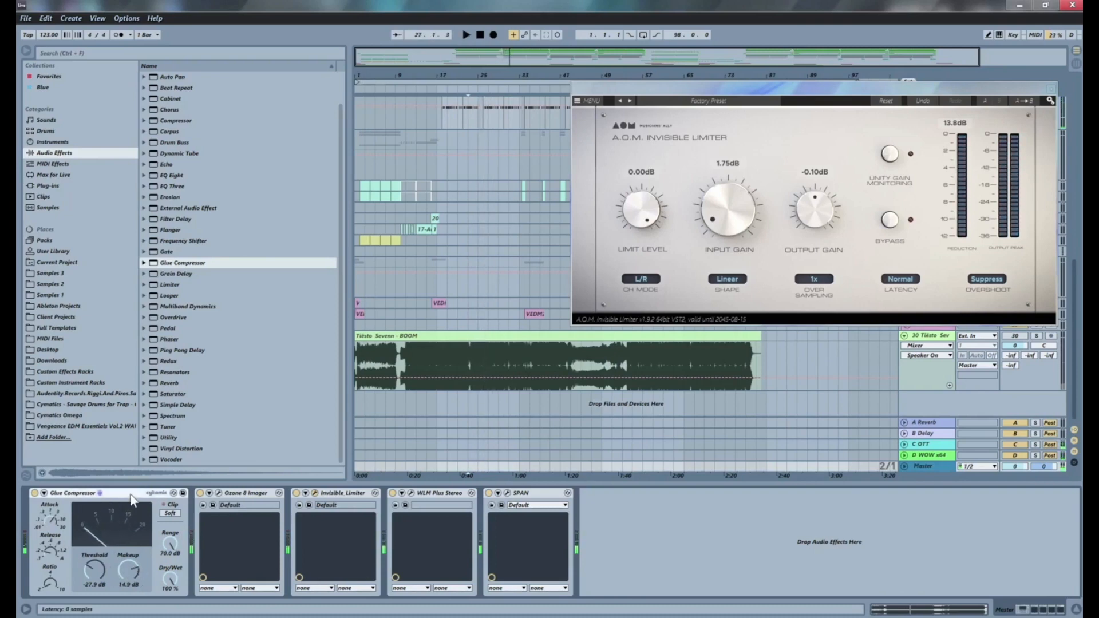
key(Delete)
Step: Play the mix from bar 23 and examine the Invisible Limiter's Overshoot options, keeping Suppress
key(space)
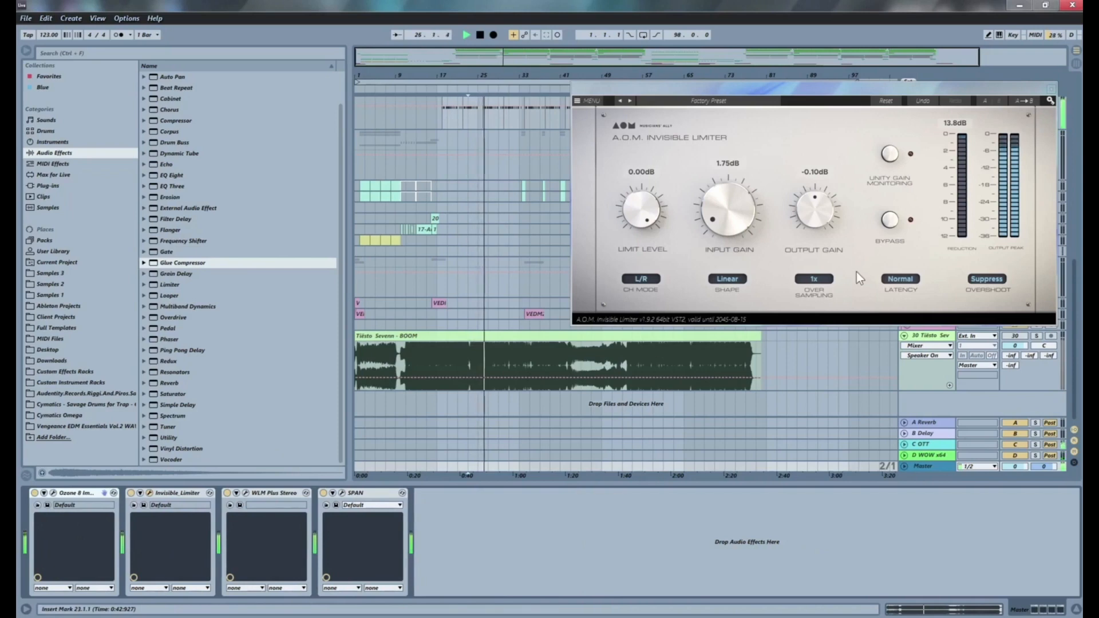
click(987, 279)
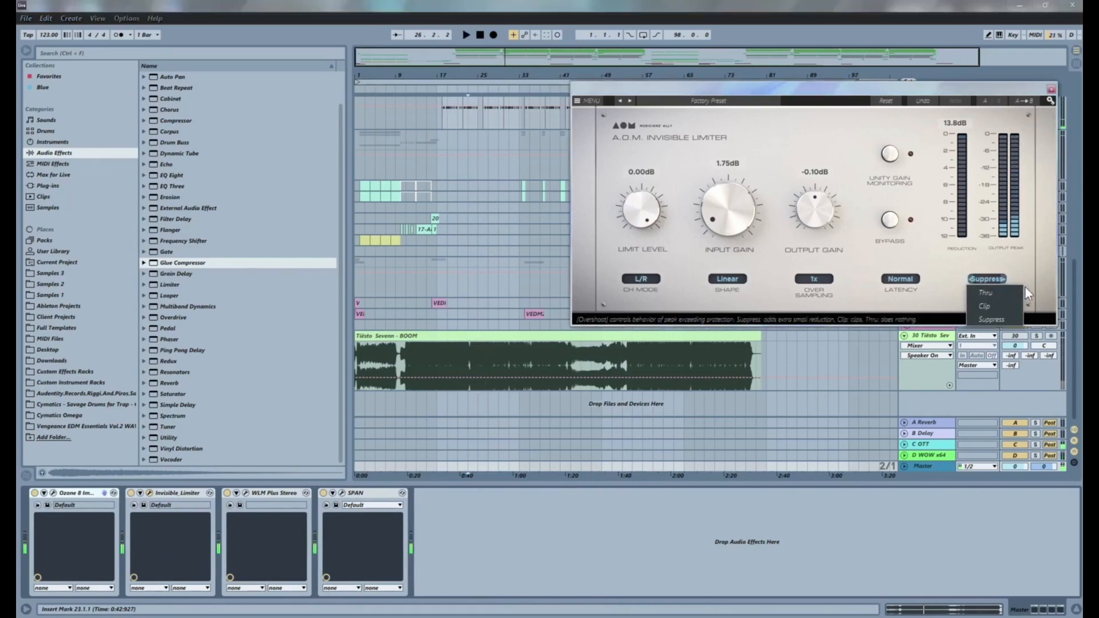
click(1020, 271)
key(space)
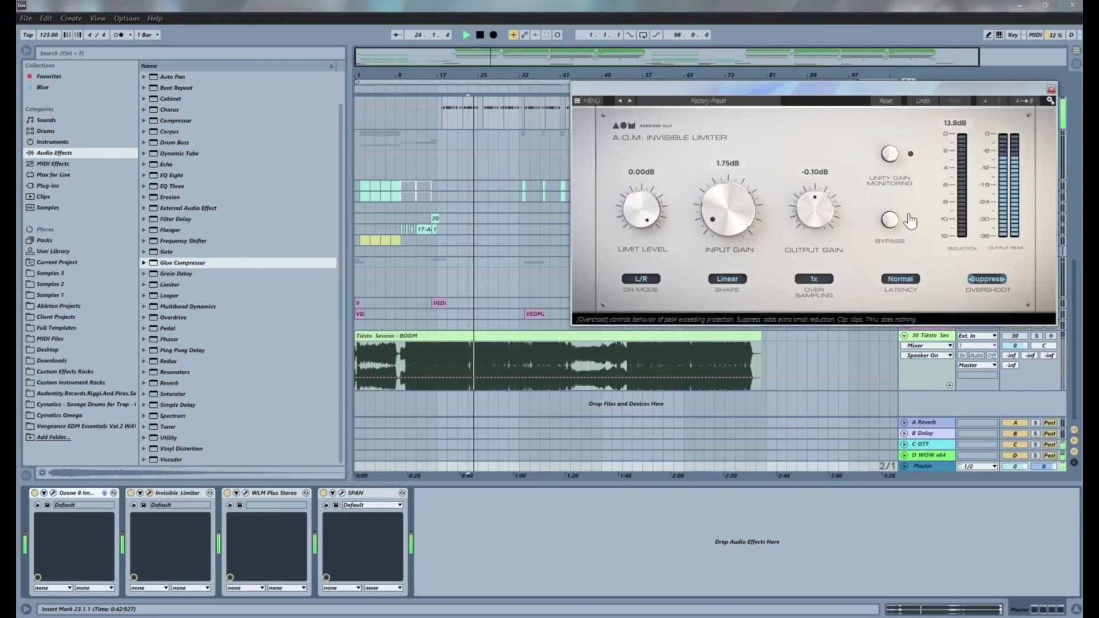
key(space)
Step: Inspect the Kick track's devices and reopen the Master's Invisible Limiter, placed clear of the track volumes
click(1052, 89)
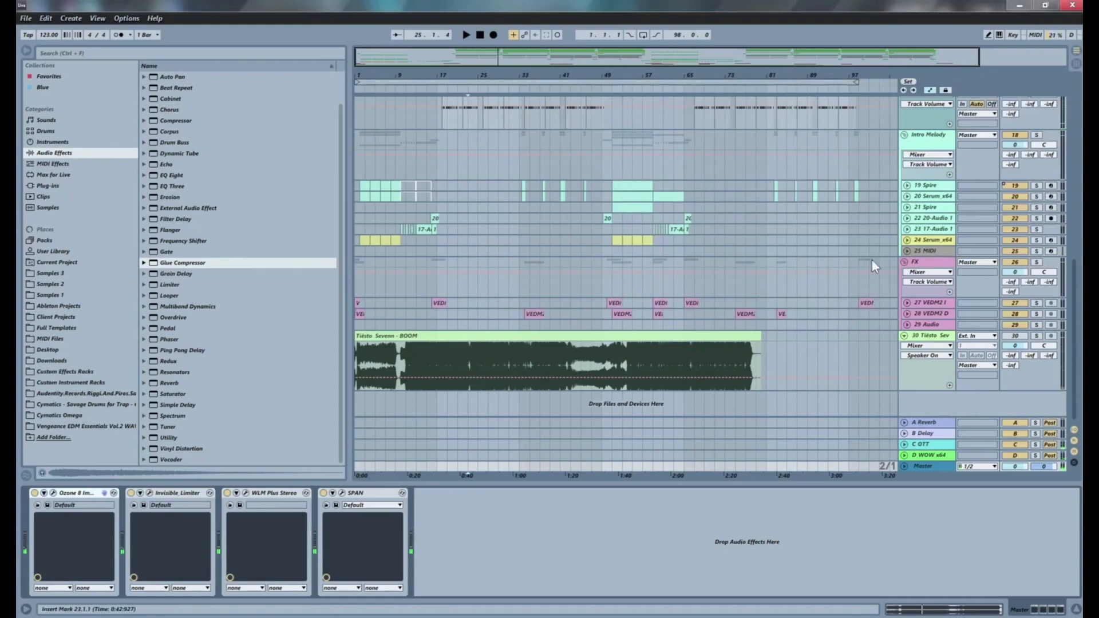
drag(1074, 322, 1073, 108)
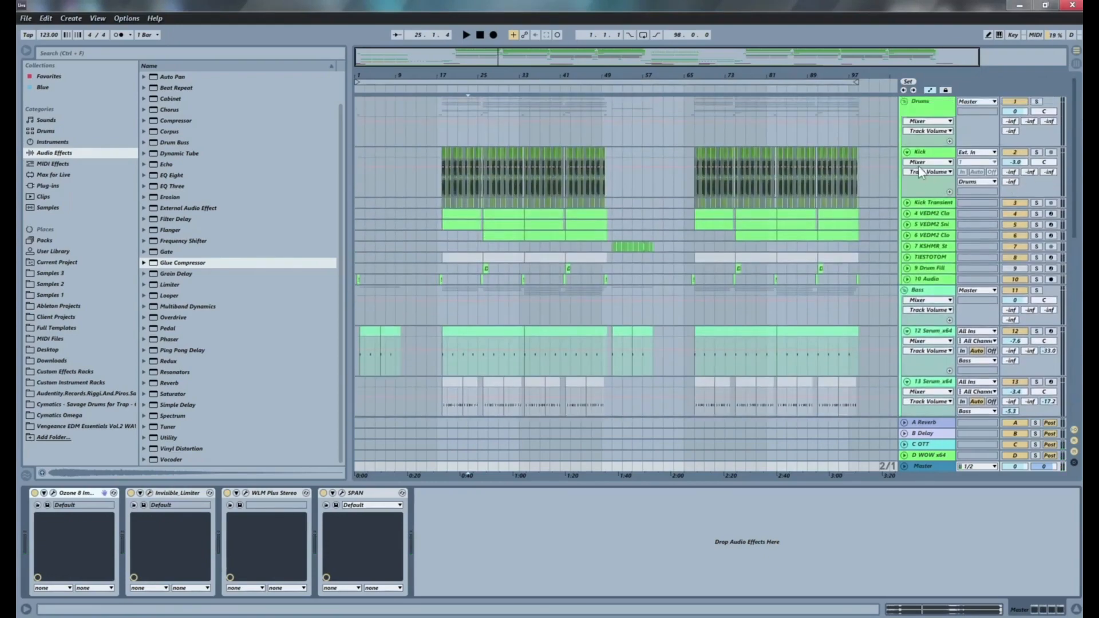
click(943, 158)
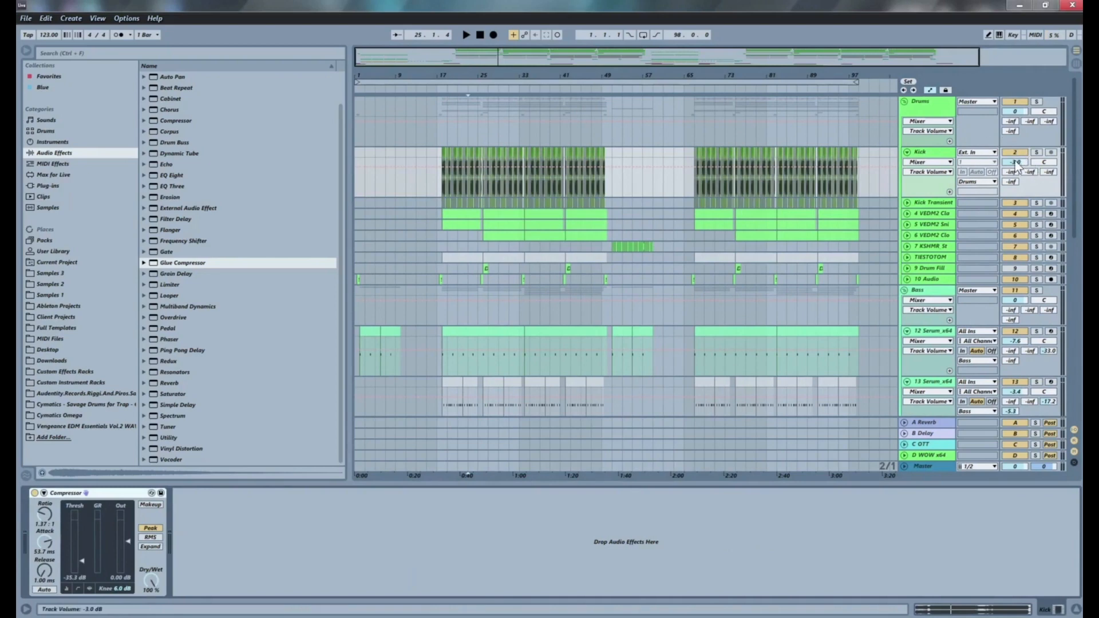
click(925, 467)
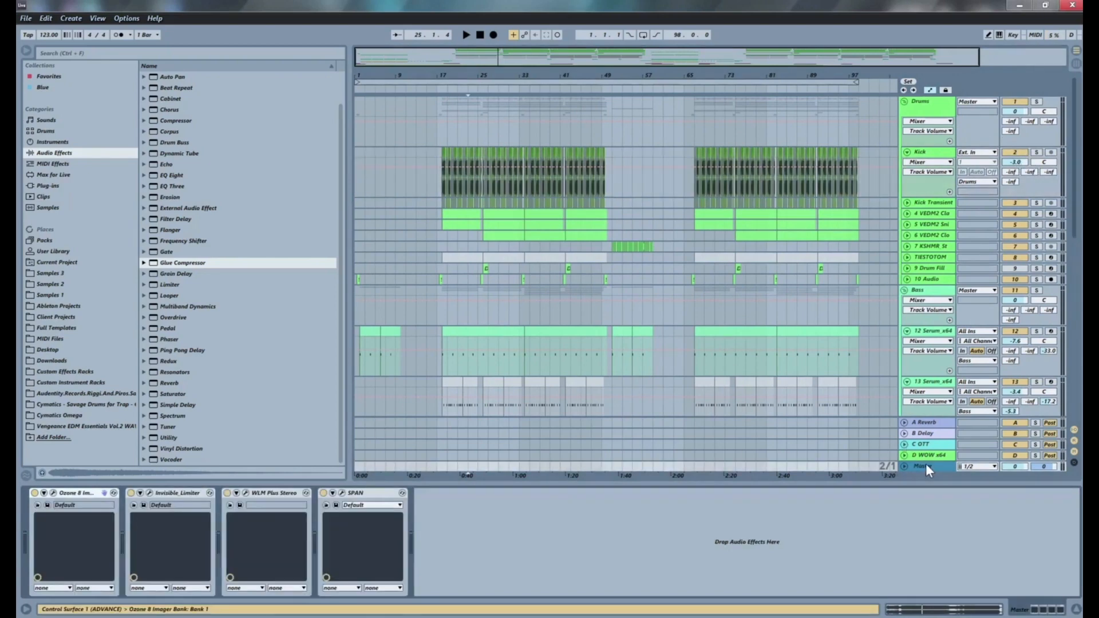
click(150, 492)
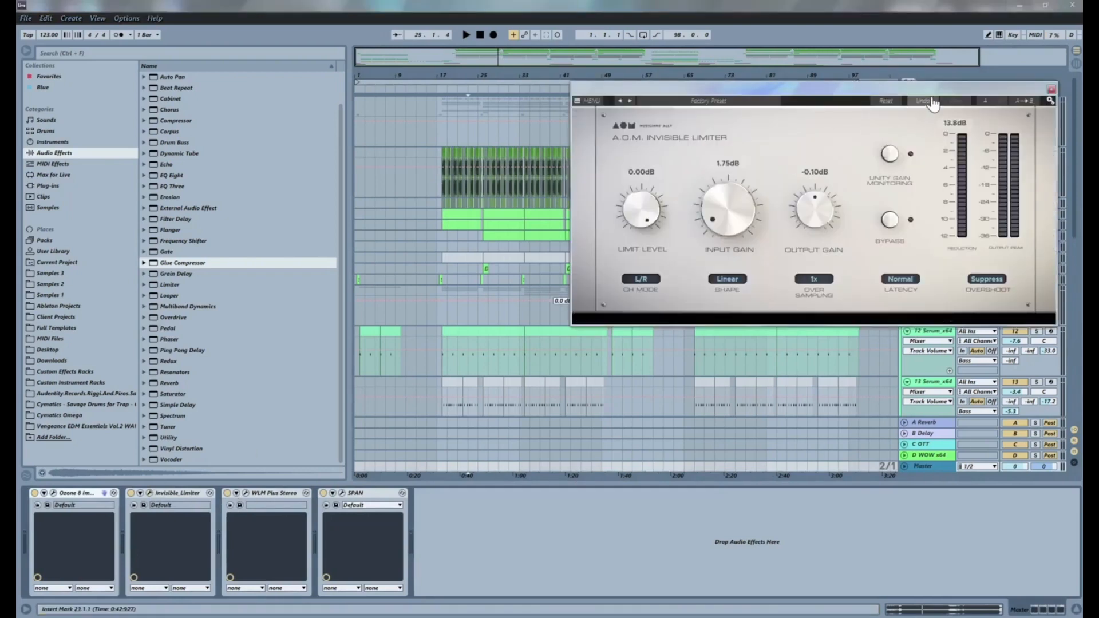
drag(916, 87, 522, 93)
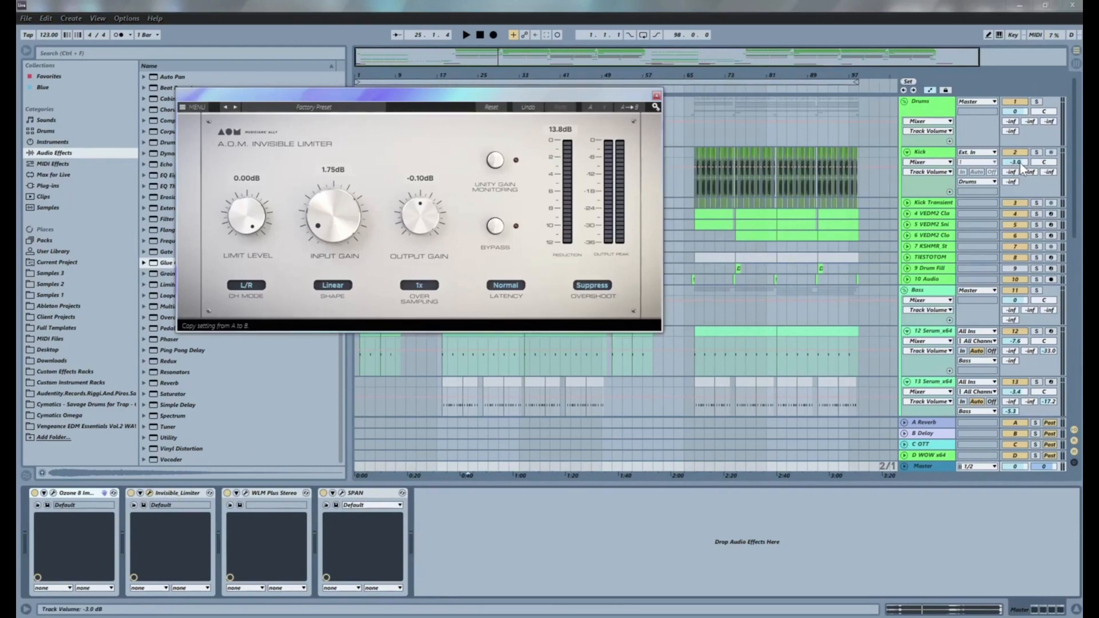
Step: Try lowering the Kick track's volume to -15.9 dB during playback, and undo the change
key(space)
drag(1014, 163, 1014, 204)
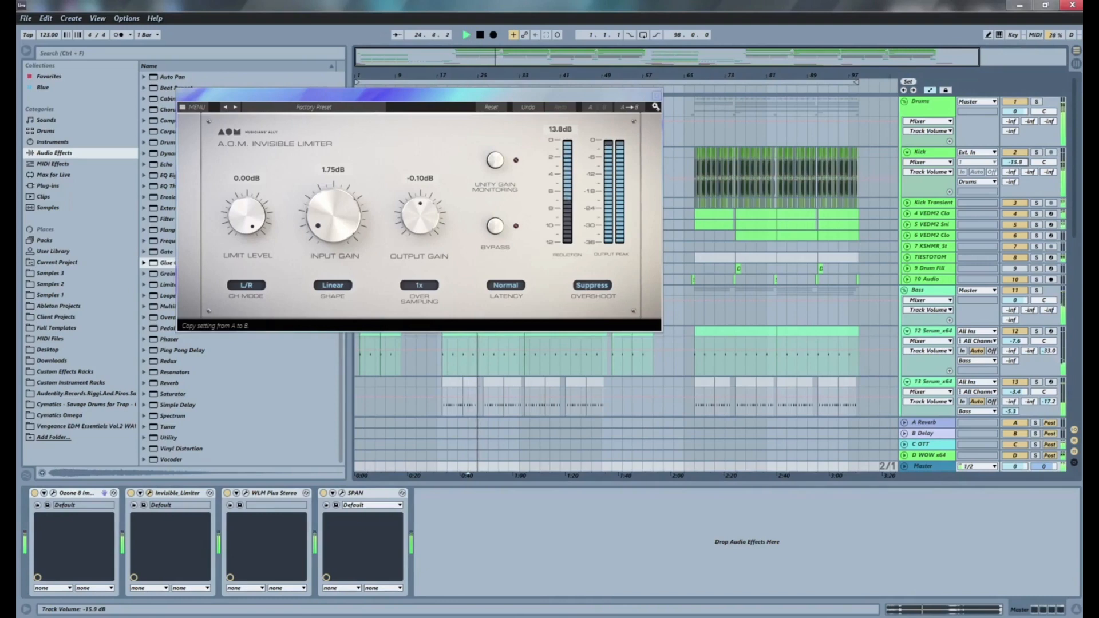
key(ctrl+z)
key(space)
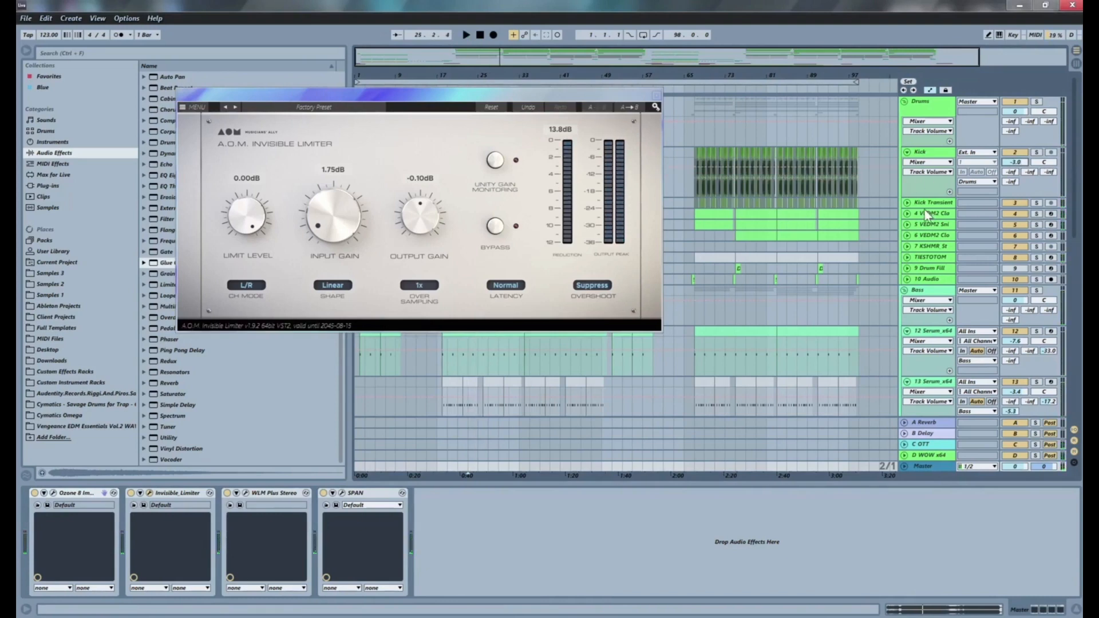
Step: Try lowering the Drums group's volume to about -12.5 dB during playback, and reset it to 0 dB
key(space)
drag(1015, 111, 1015, 126)
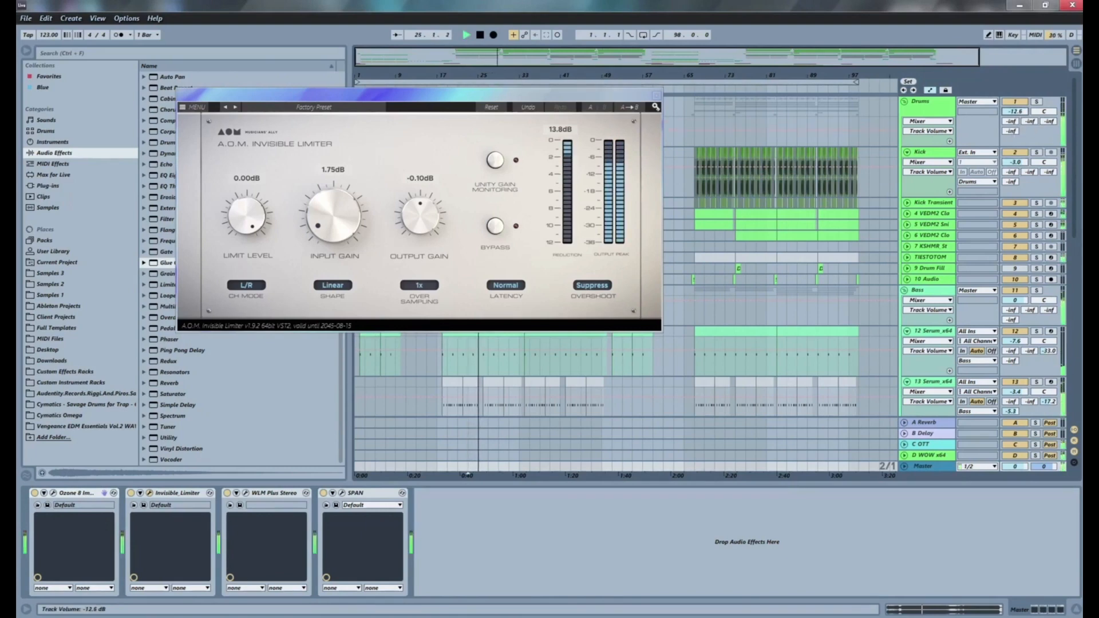
key(space)
key(Delete)
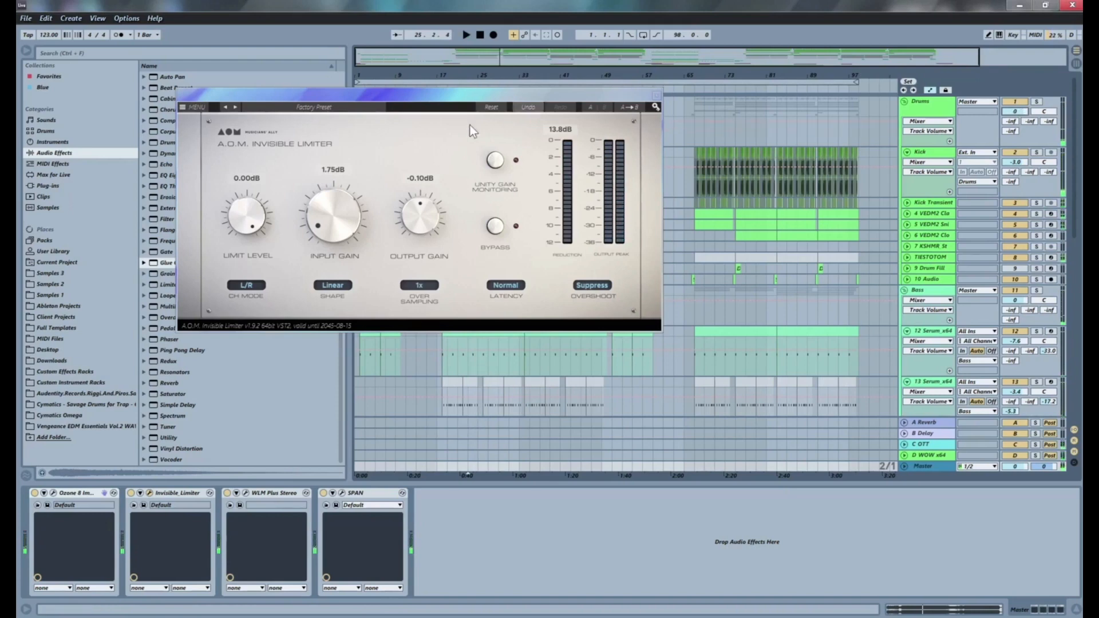
Step: Close the Invisible Limiter, play the mix from bar 19 and check its loudness in the Master's WLM Plus meter
key(space)
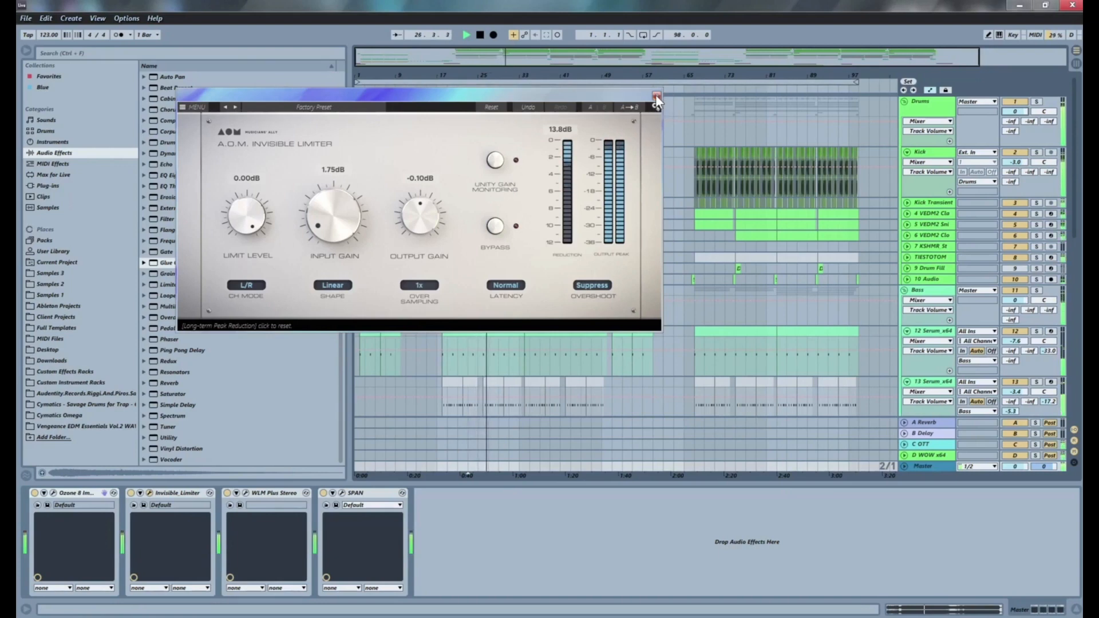
click(656, 96)
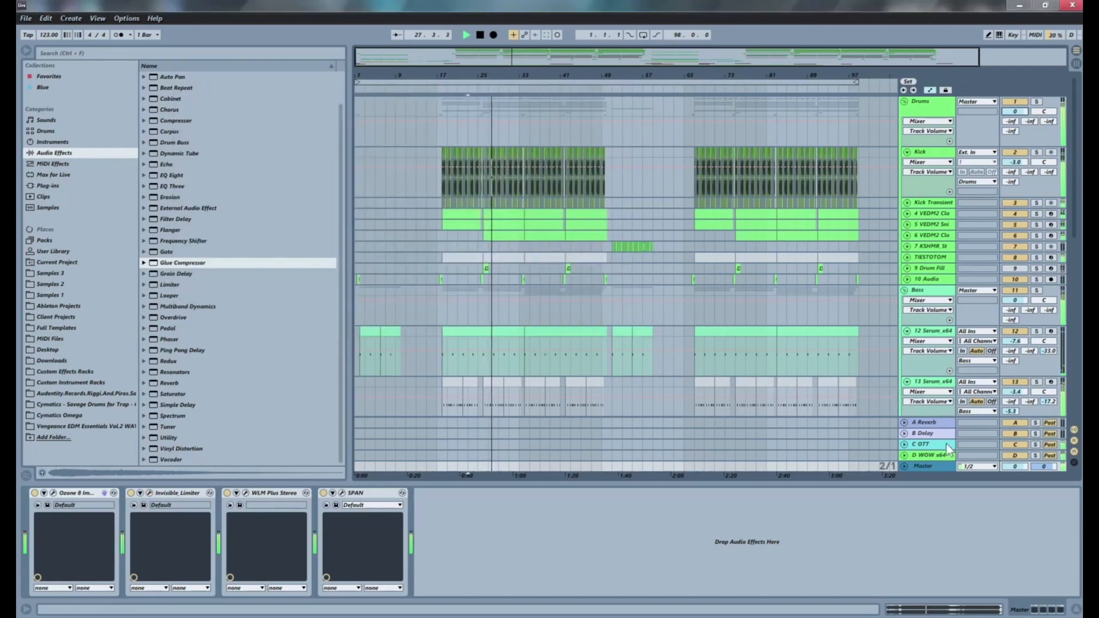
click(924, 466)
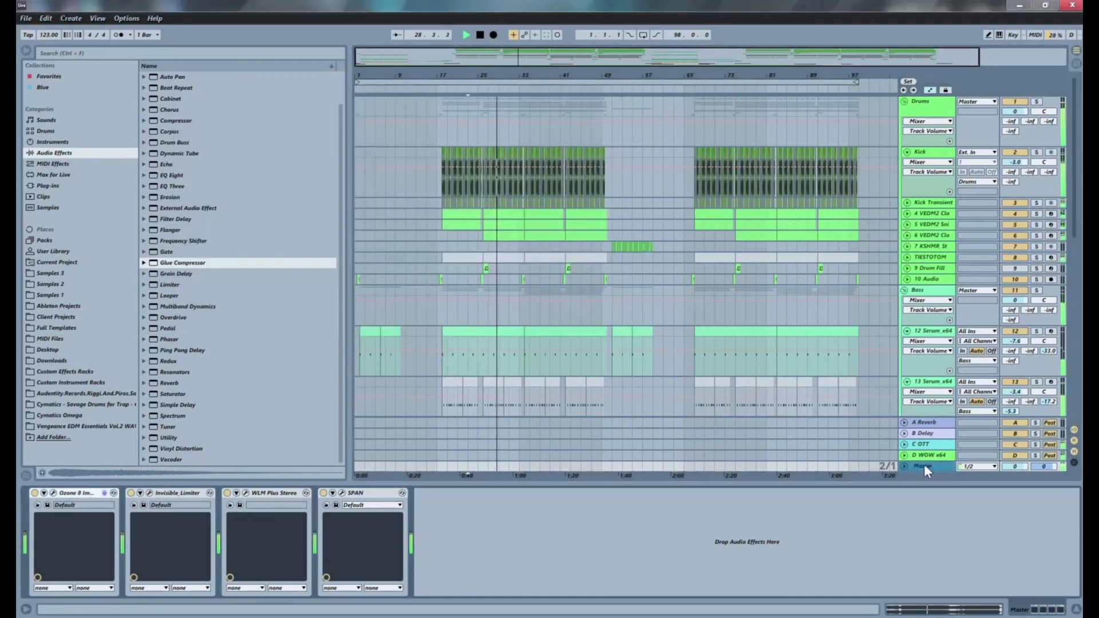
click(442, 317)
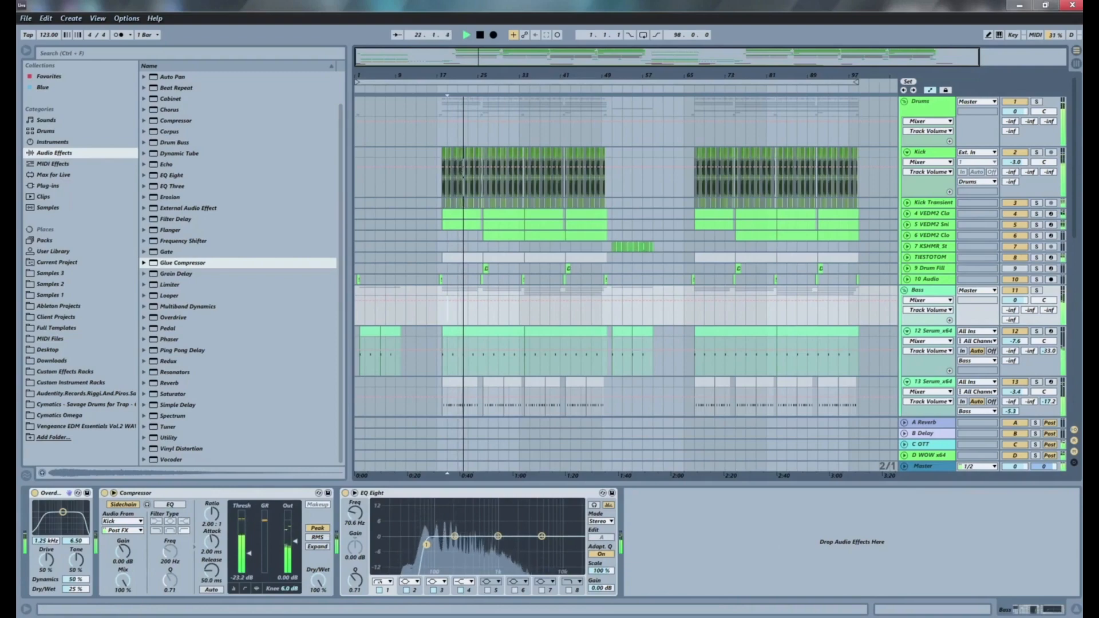
scroll(1077, 147, down, 10)
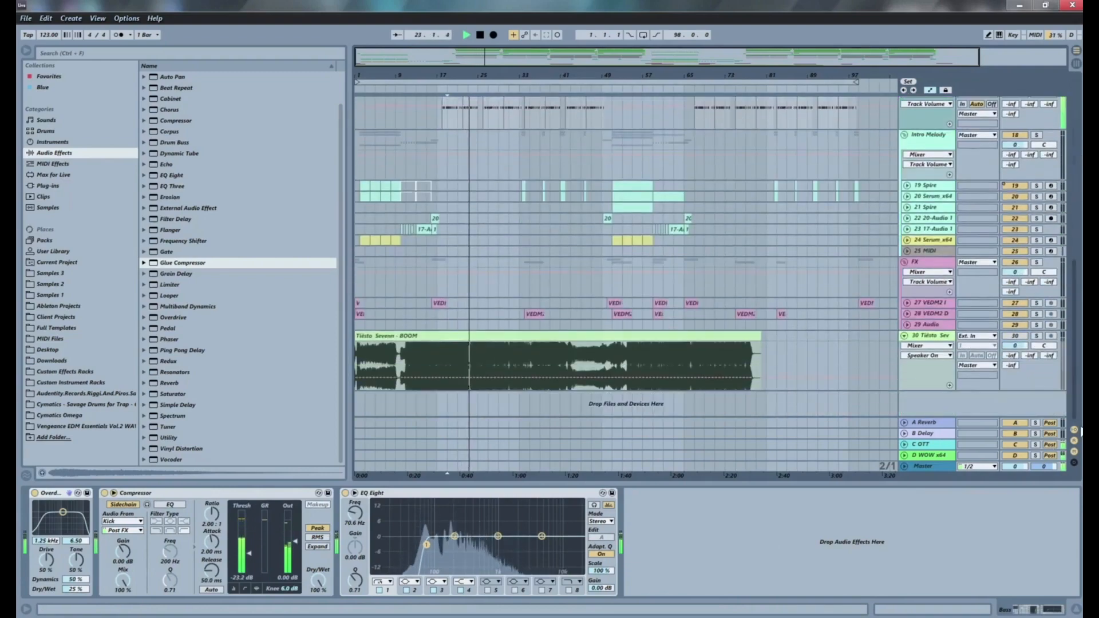
click(925, 465)
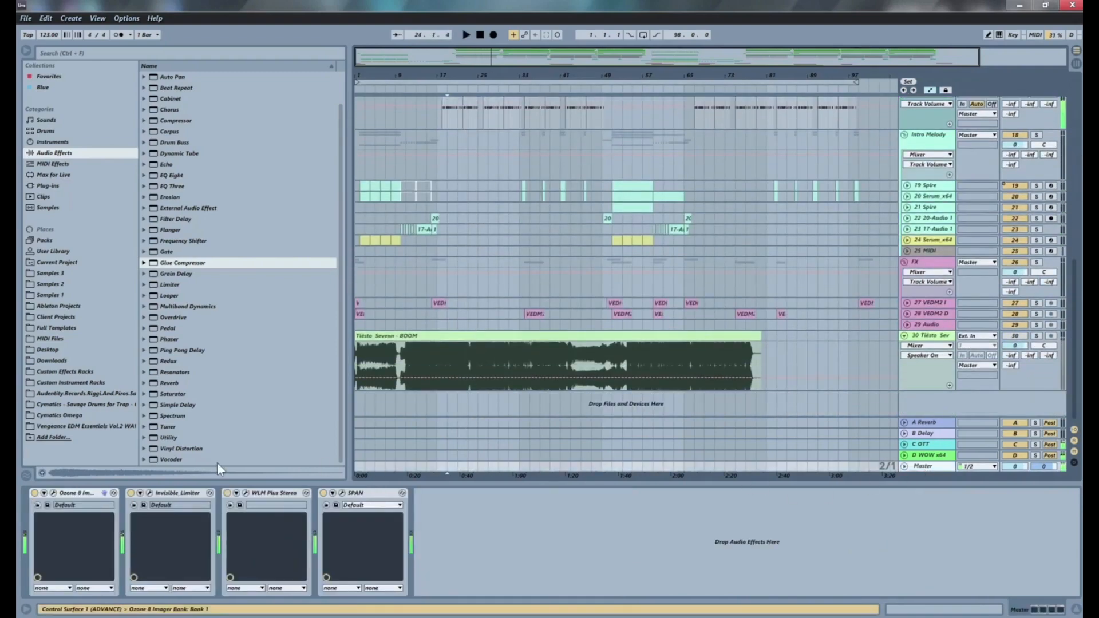
click(246, 493)
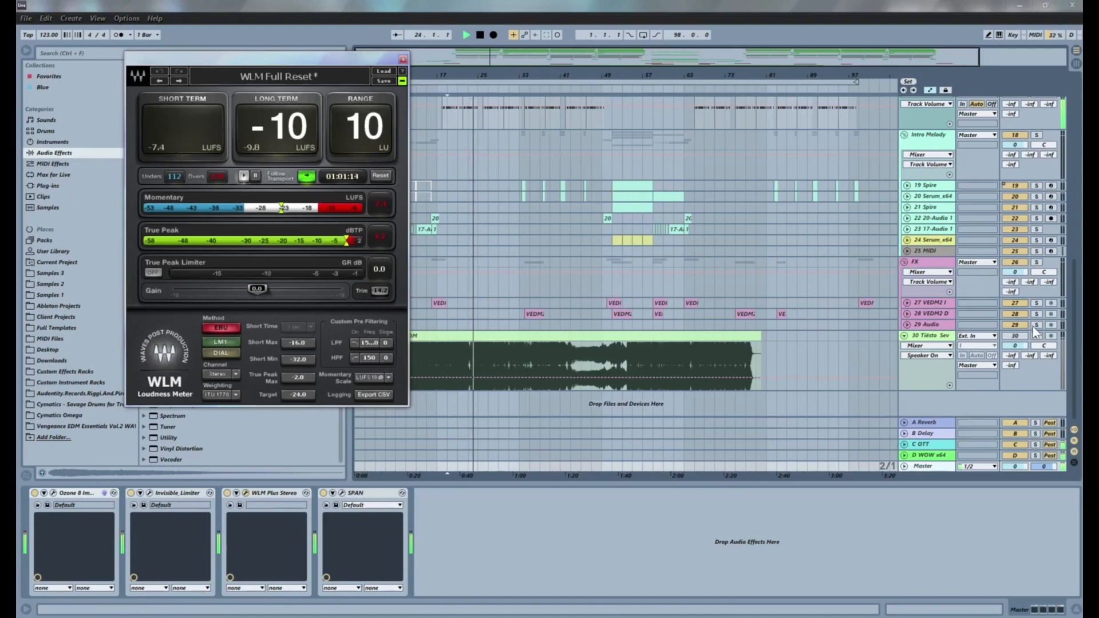
key(space)
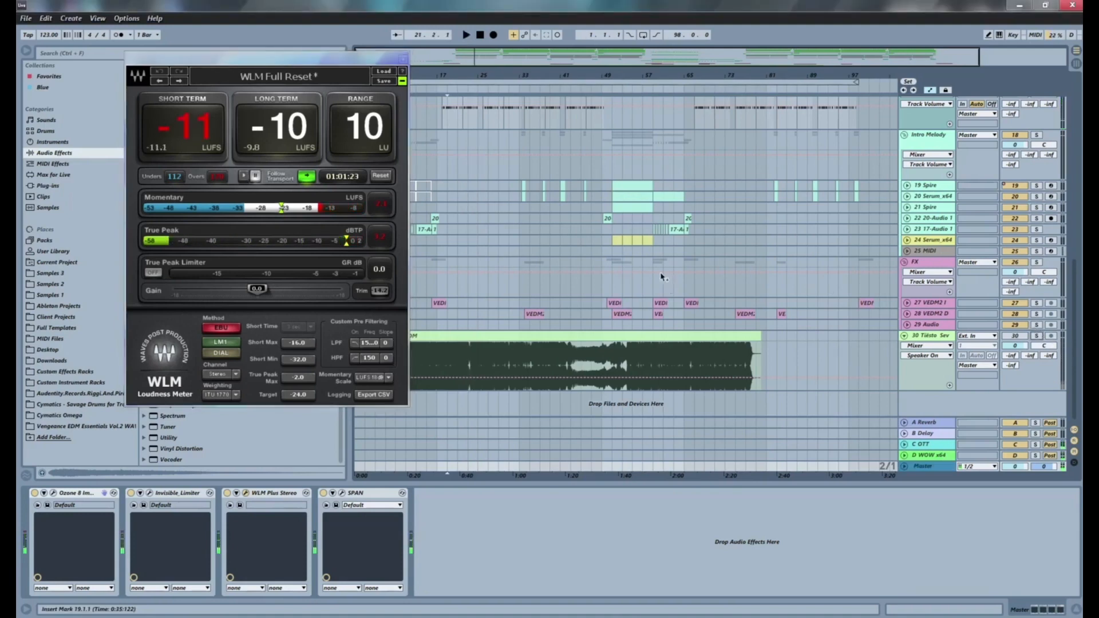
drag(153, 66, 579, 166)
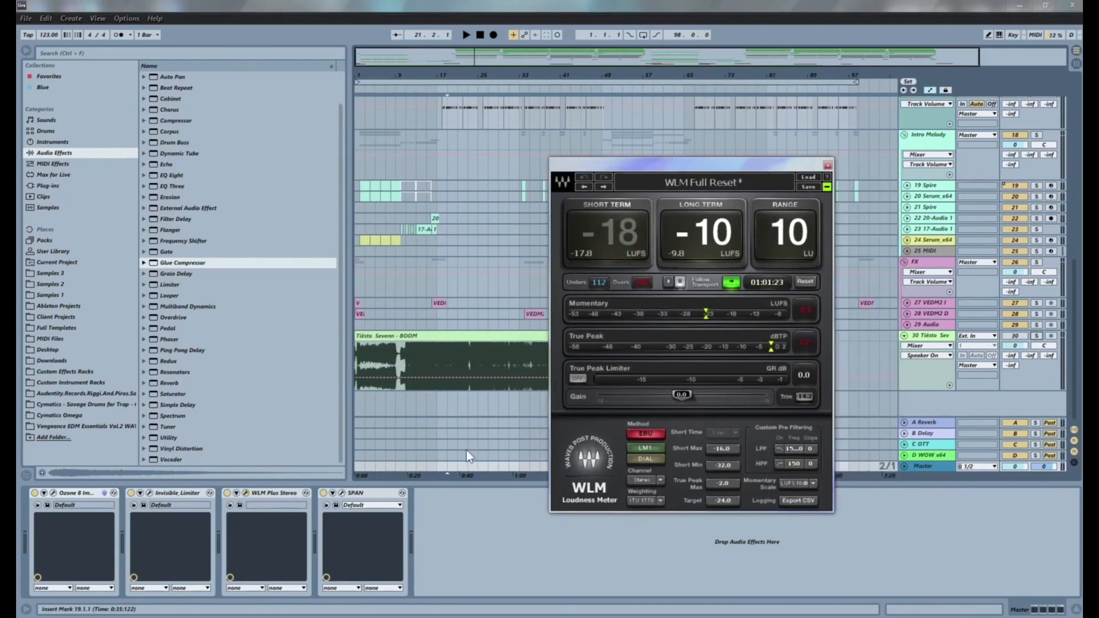
Step: Check the SPAN analyzer briefly and bring back the Invisible Limiter in place of the WLM Plus meter
click(341, 494)
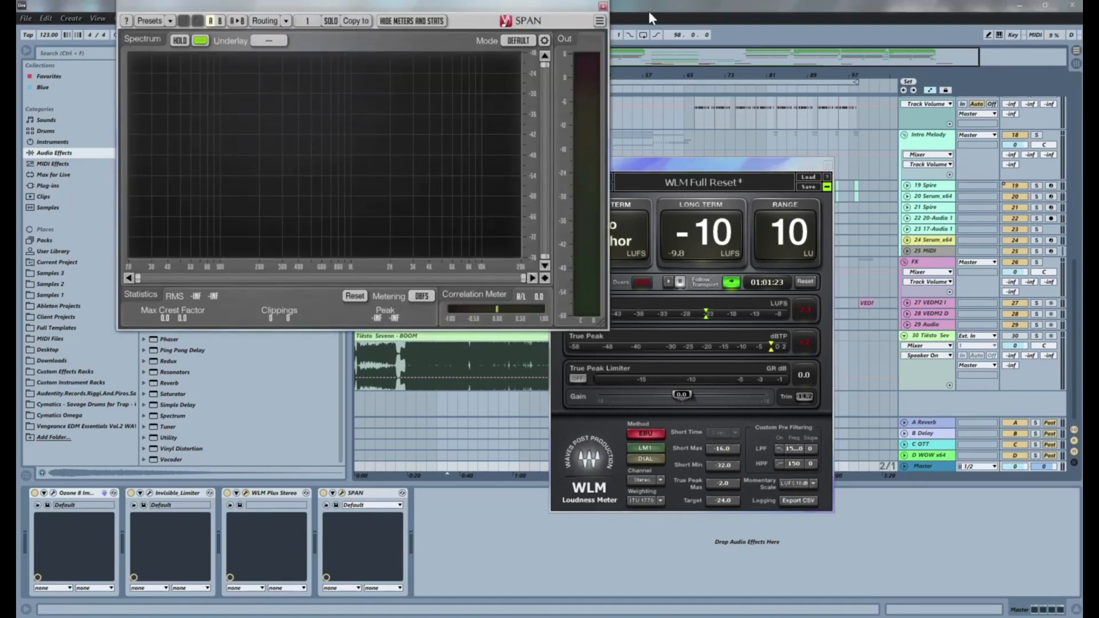
click(603, 6)
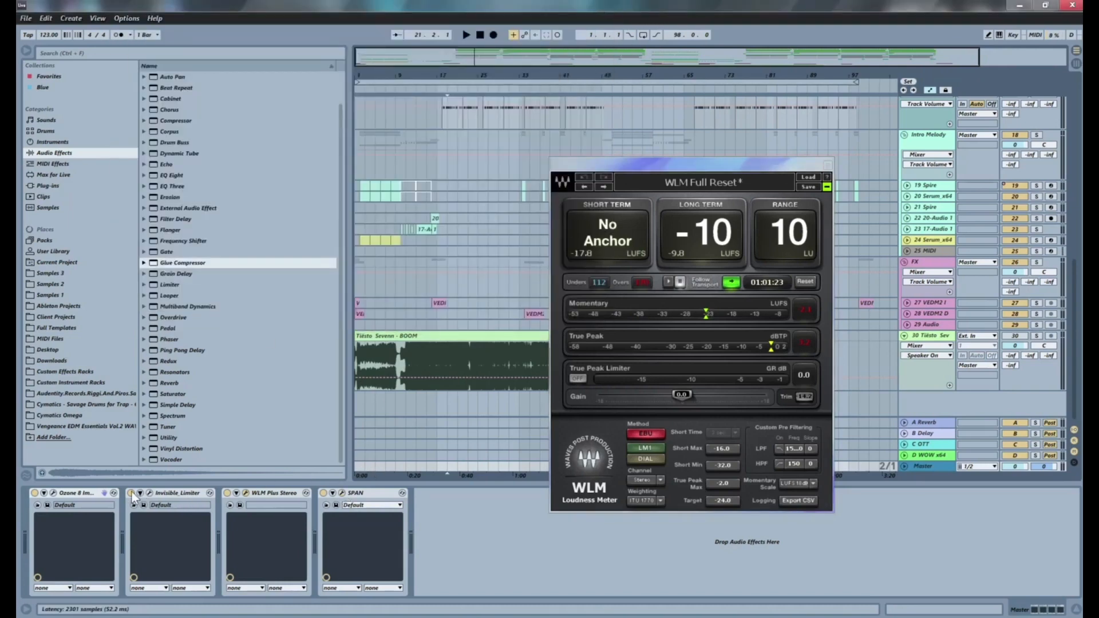
click(153, 492)
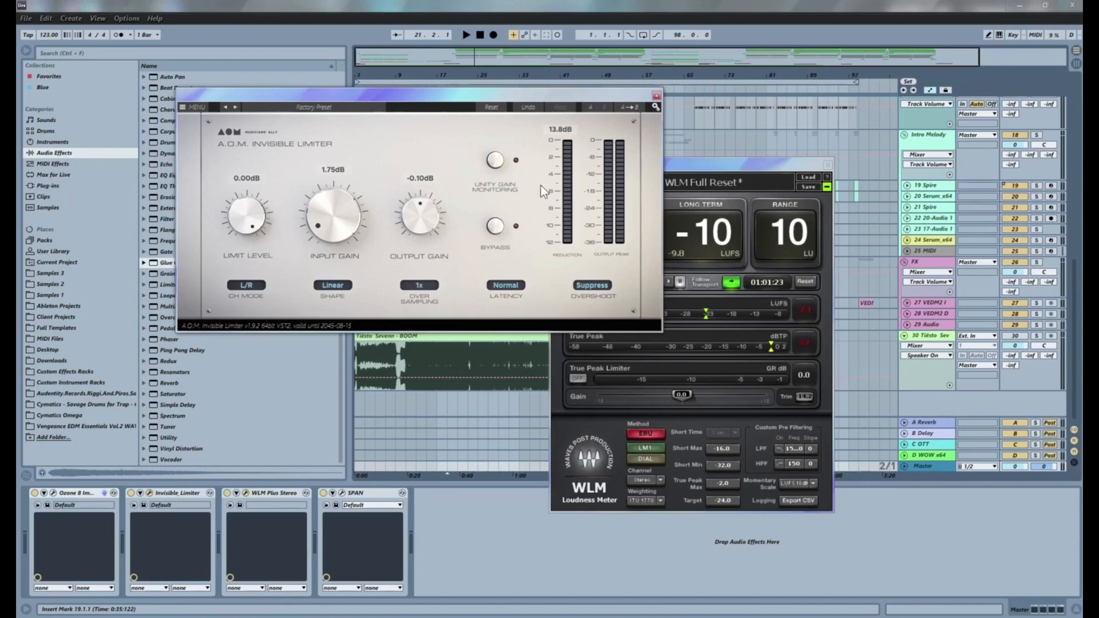
click(754, 166)
drag(754, 166, 862, 243)
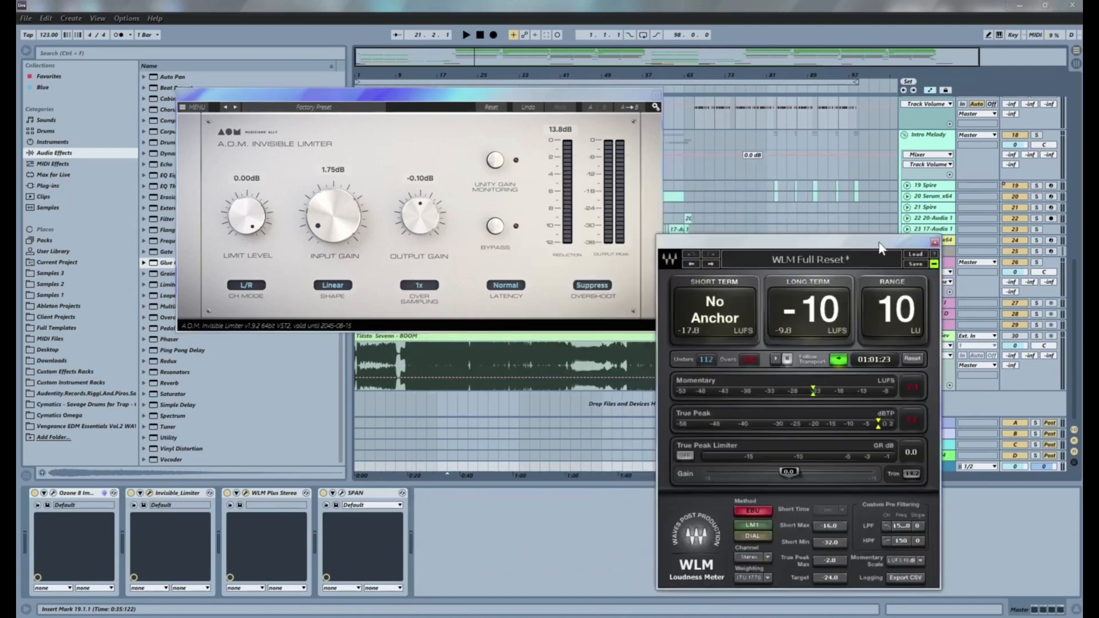
click(935, 242)
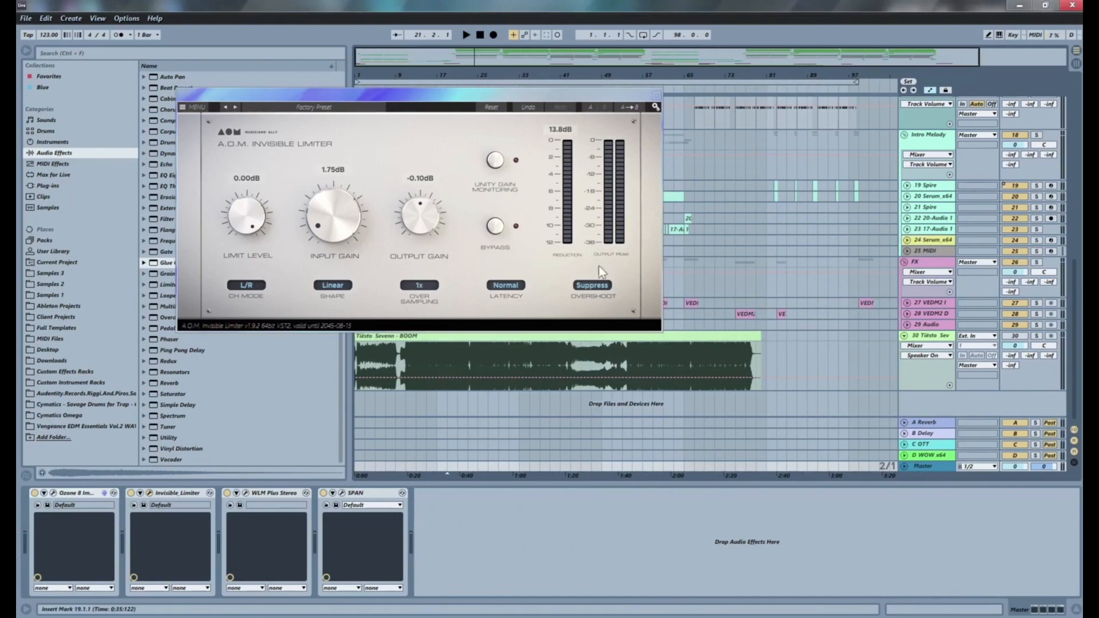
drag(280, 94, 264, 71)
Step: Solo the Tiësto reference track and set the playback start to bar 29
click(464, 364)
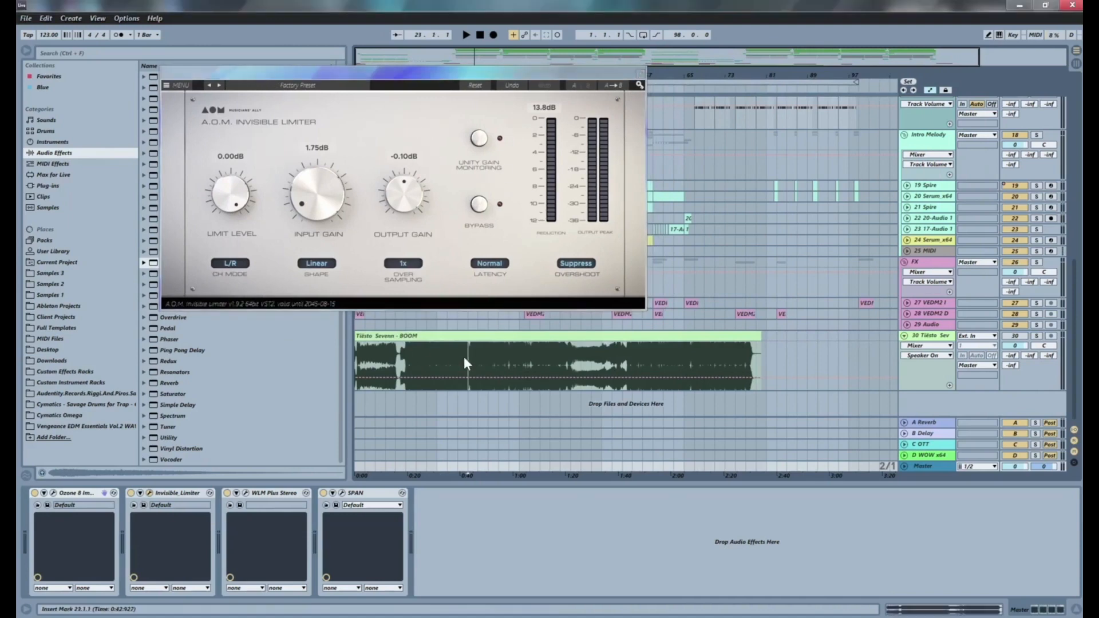
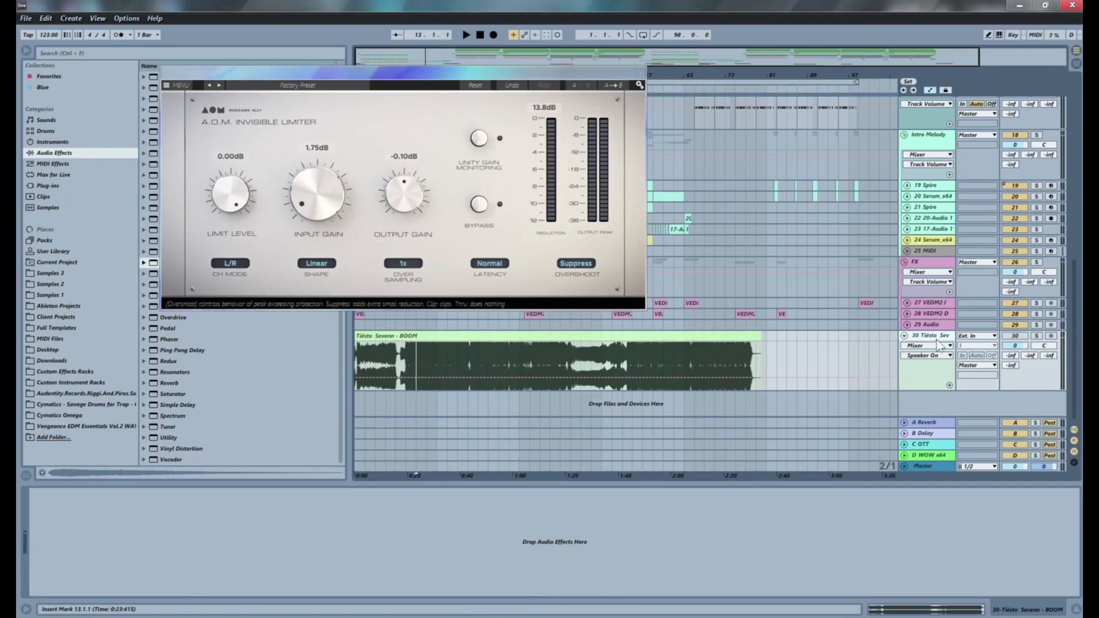
click(1037, 336)
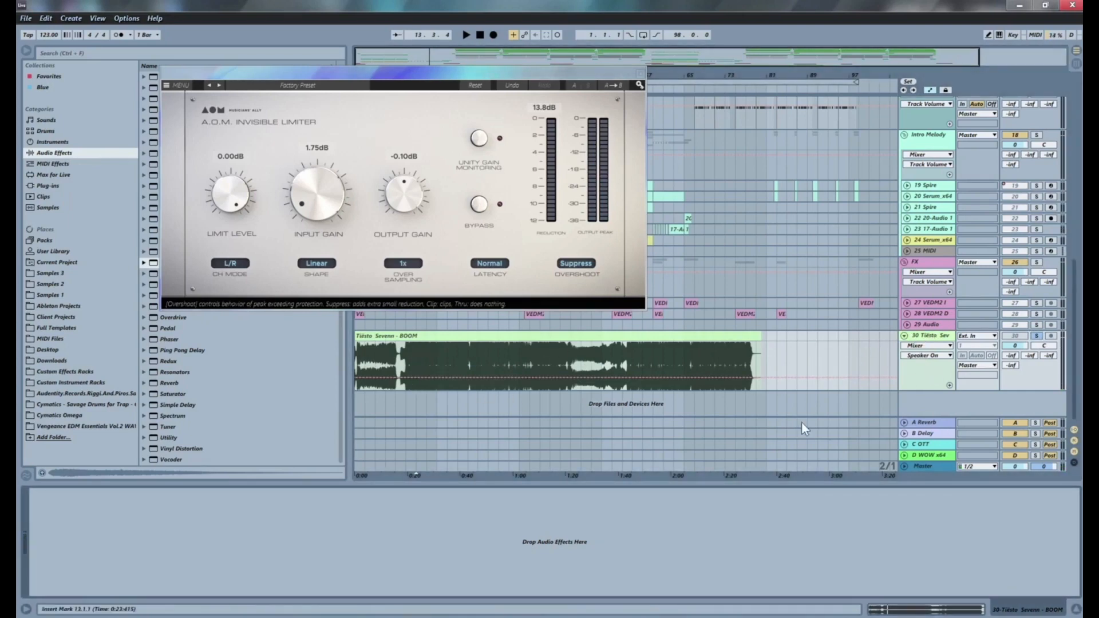
click(932, 466)
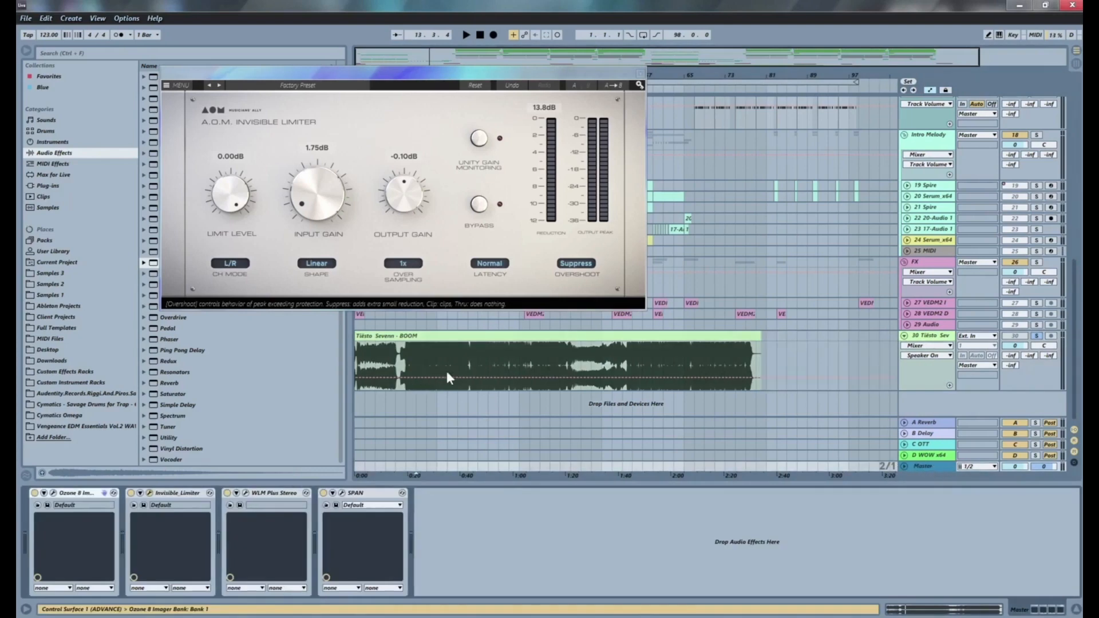
click(499, 369)
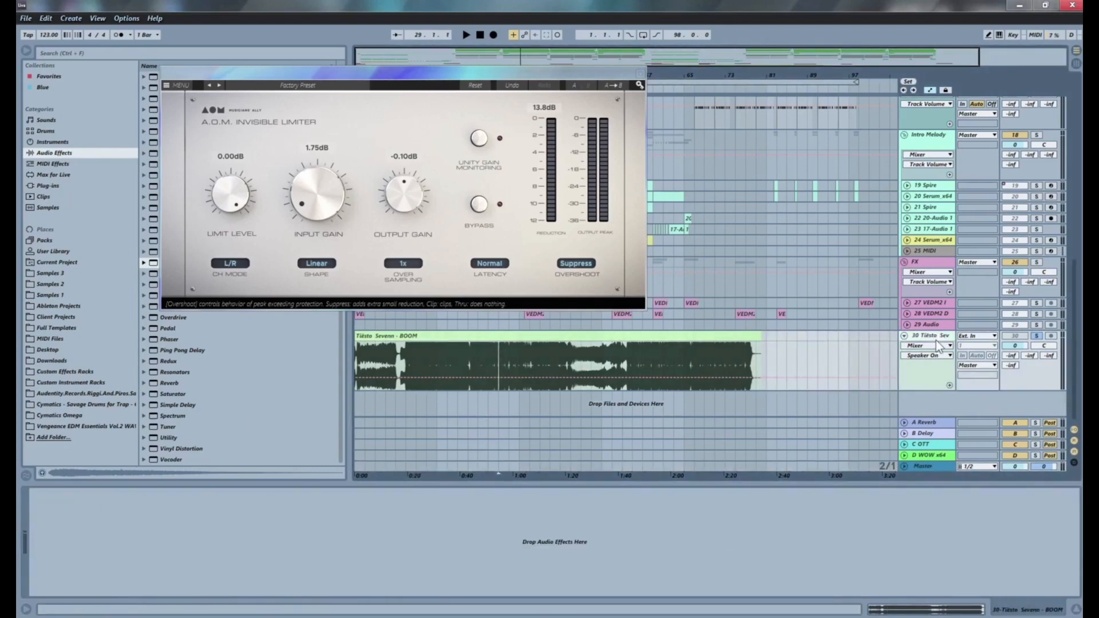
click(499, 395)
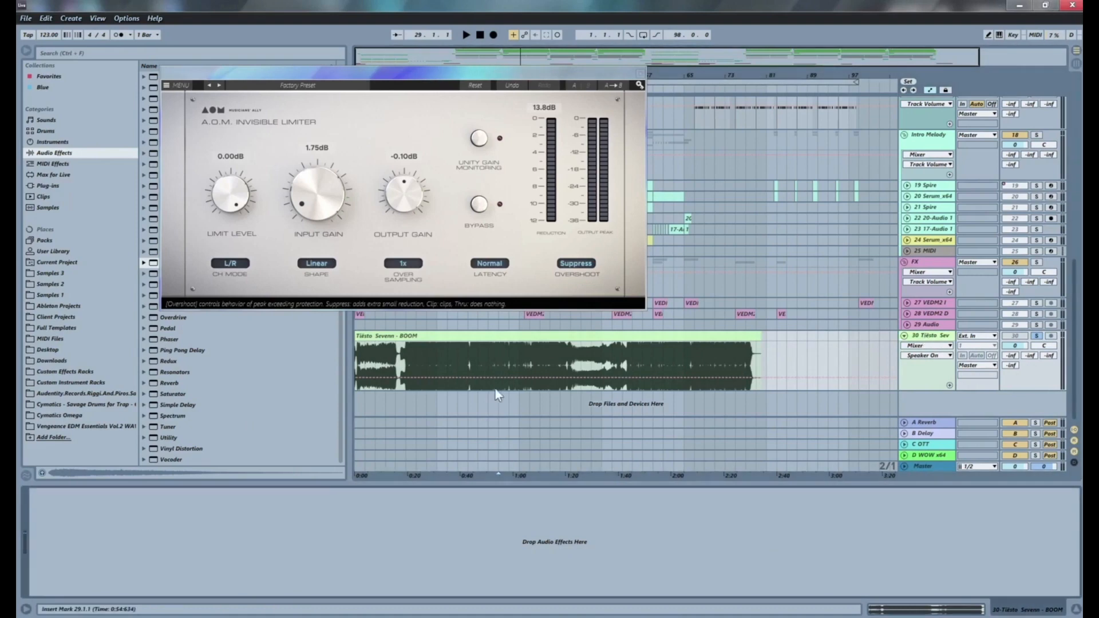
Step: Deactivate the Master's Ozone 8 Imager and Invisible Limiter and play the soloed Tiësto reference from bar 13
click(925, 466)
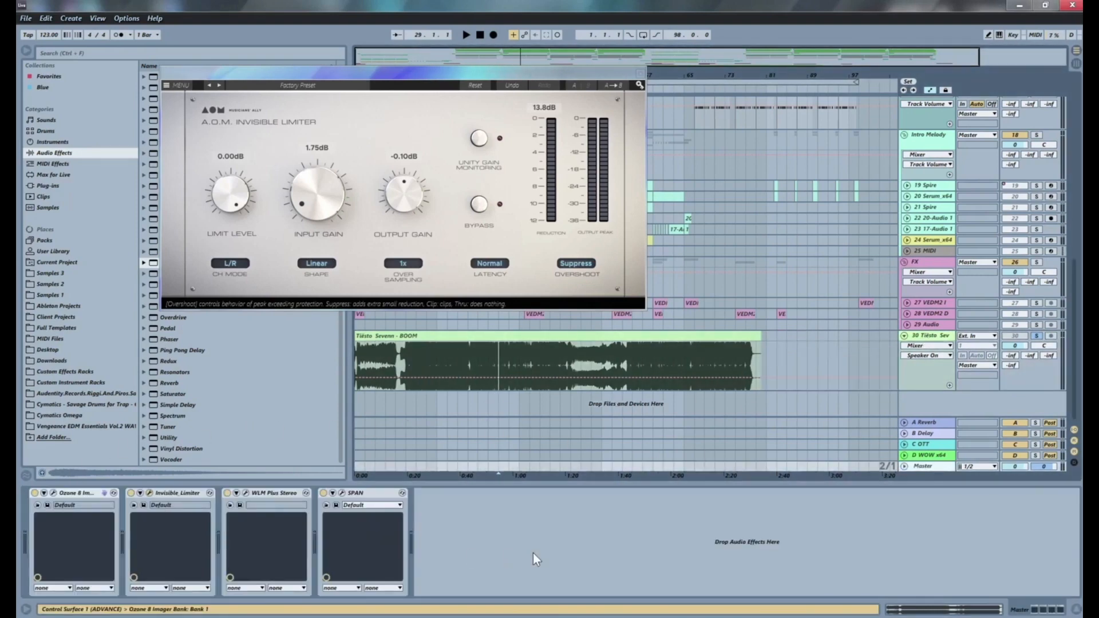
click(191, 494)
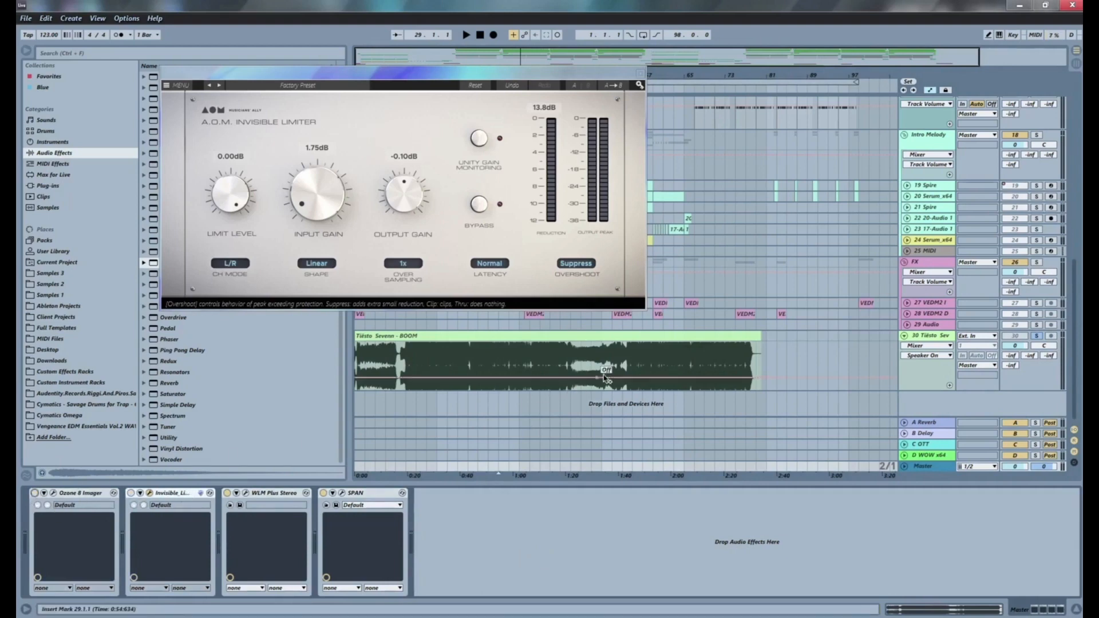
click(416, 362)
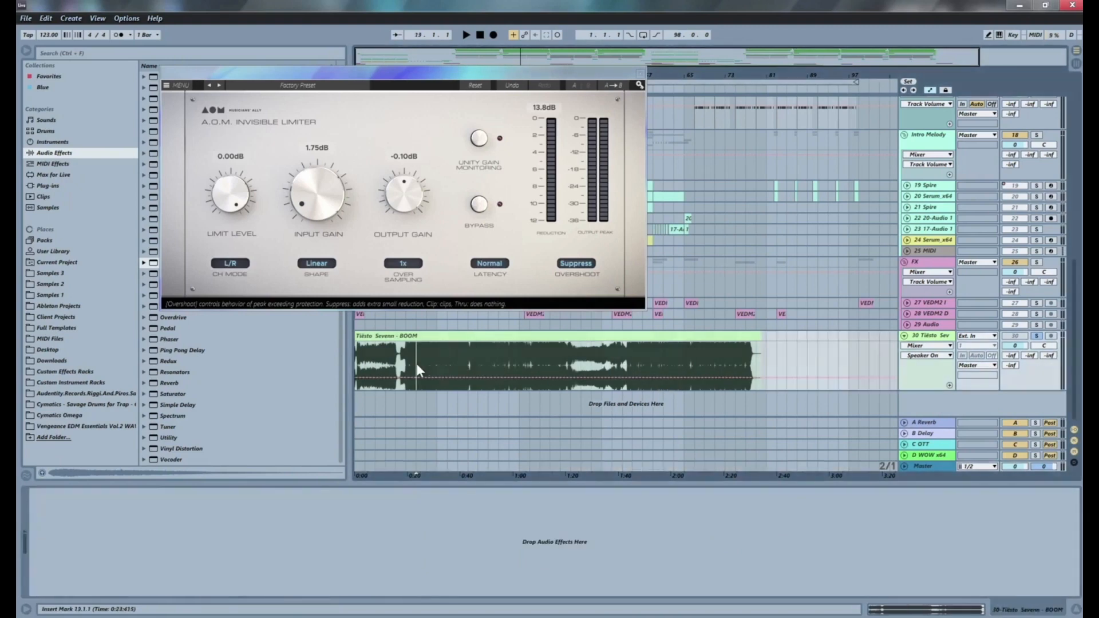
Step: Unsolo the Tiësto reference, play the full mix around bar 21 through the Invisible Limiter, and close the limiter
click(1036, 336)
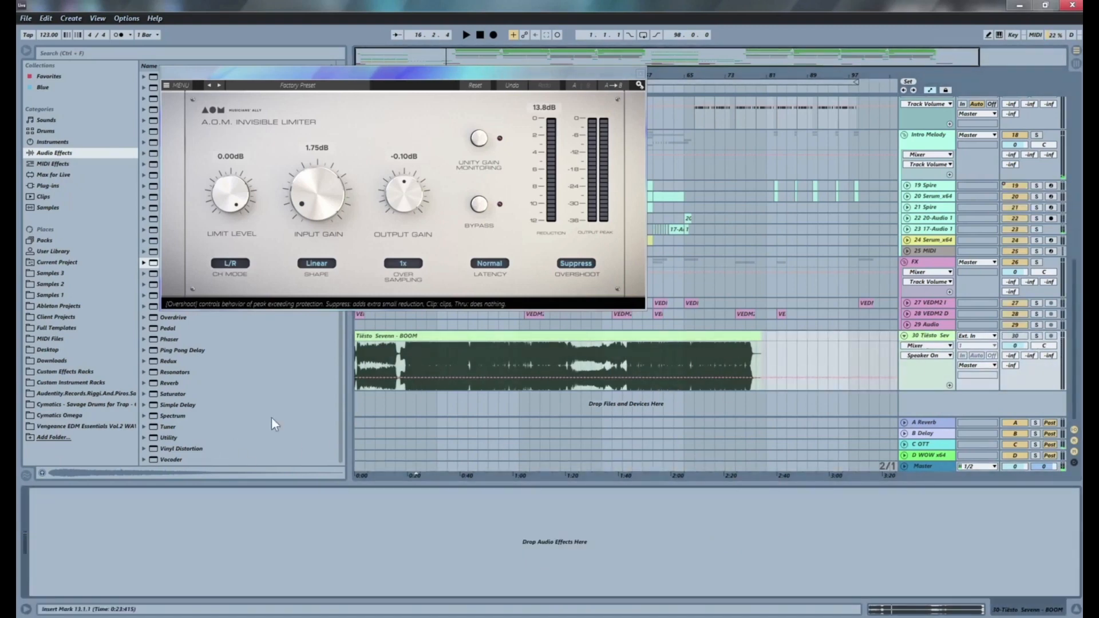
click(929, 469)
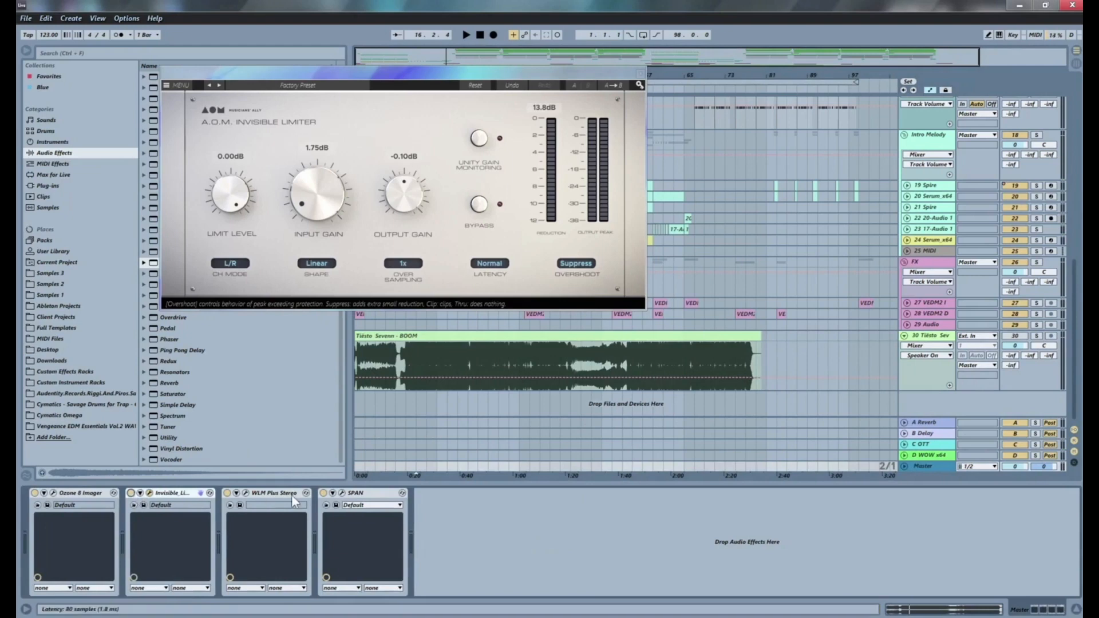
key(space)
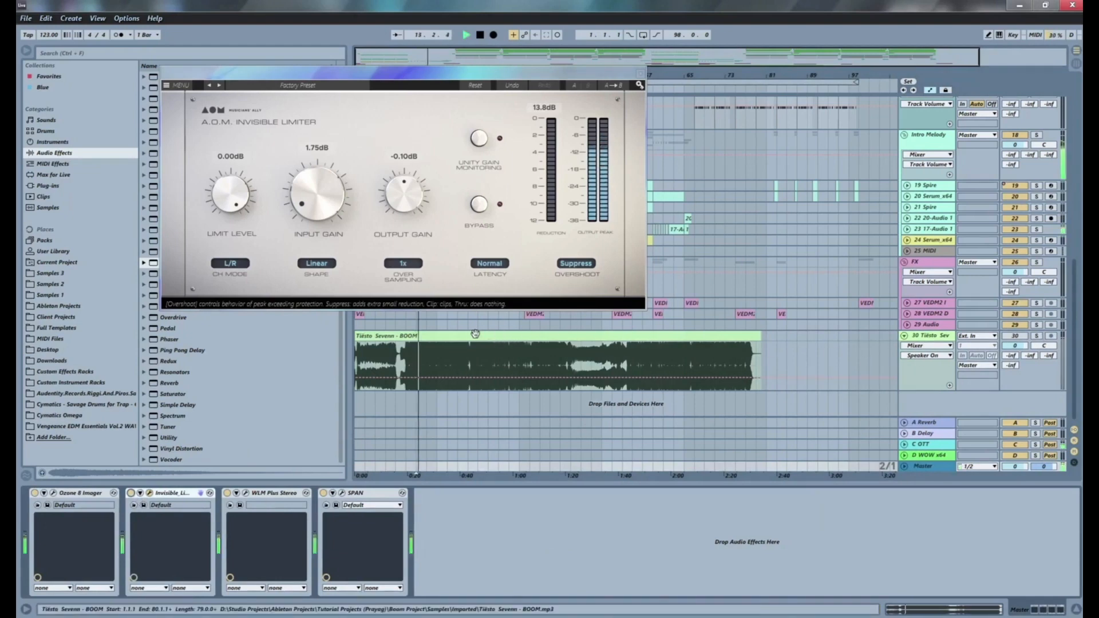
click(453, 409)
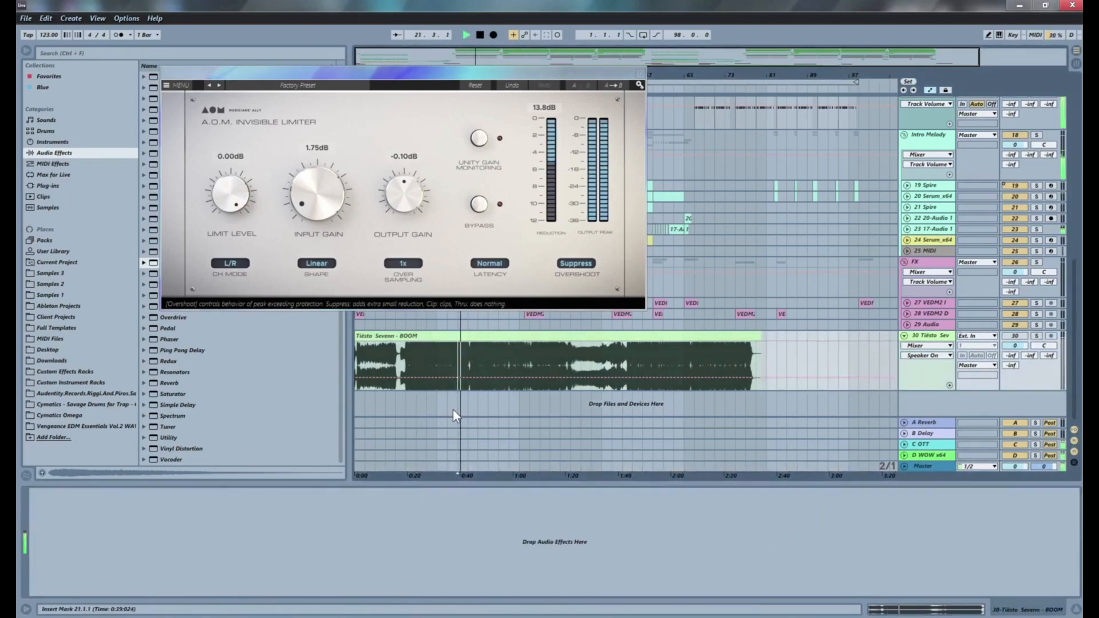
click(640, 73)
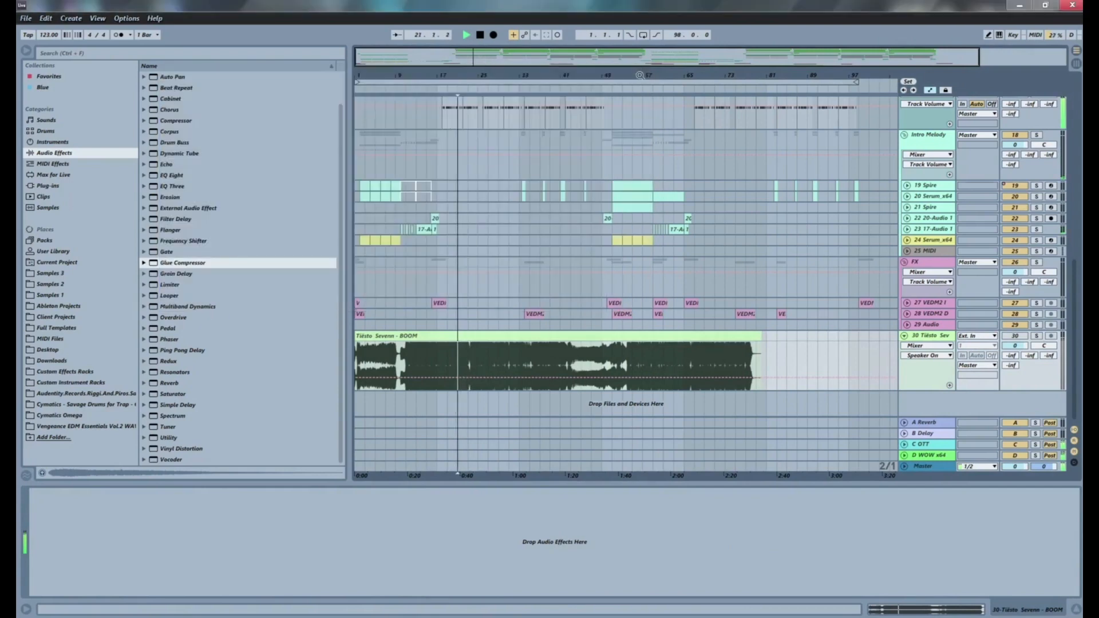
key(space)
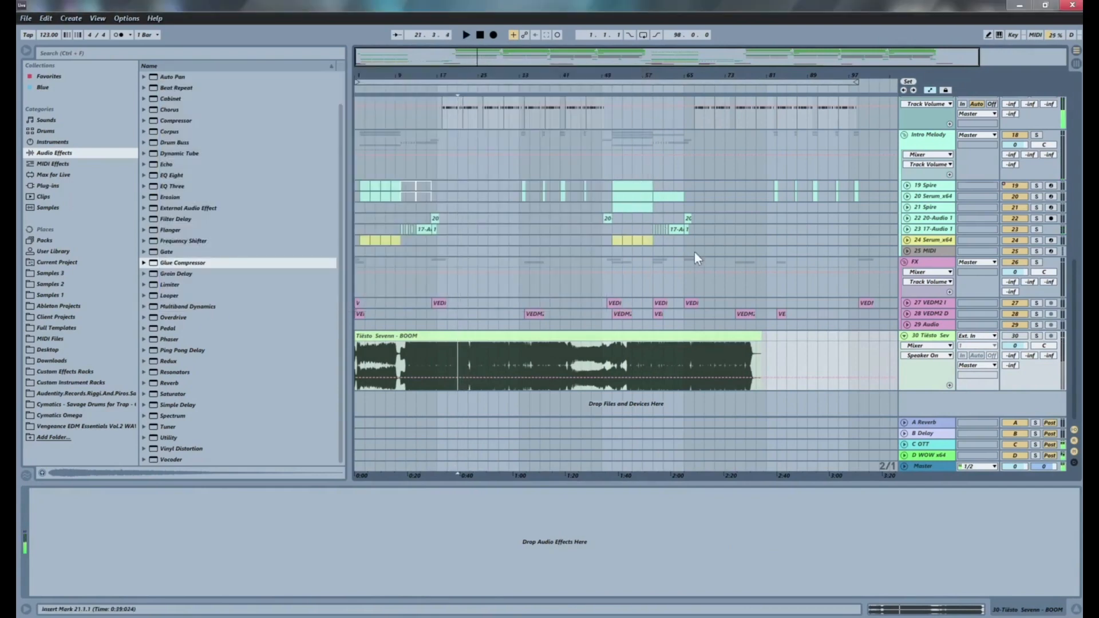
Step: Bring up the Invisible Limiter from the Master's devices, review its gain settings, and close it
click(919, 466)
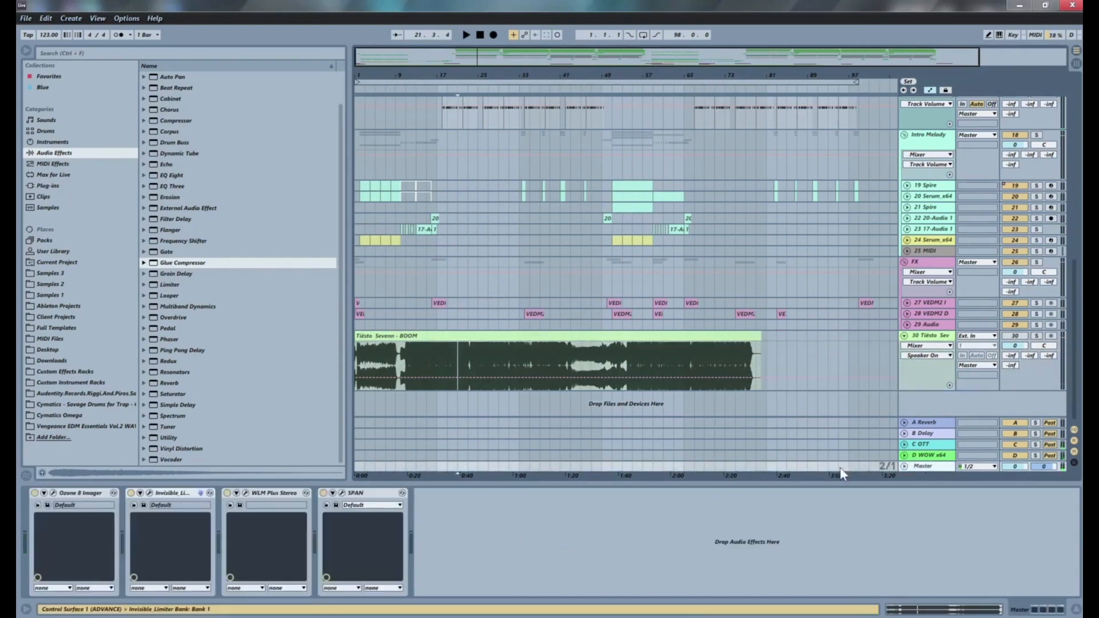
click(150, 494)
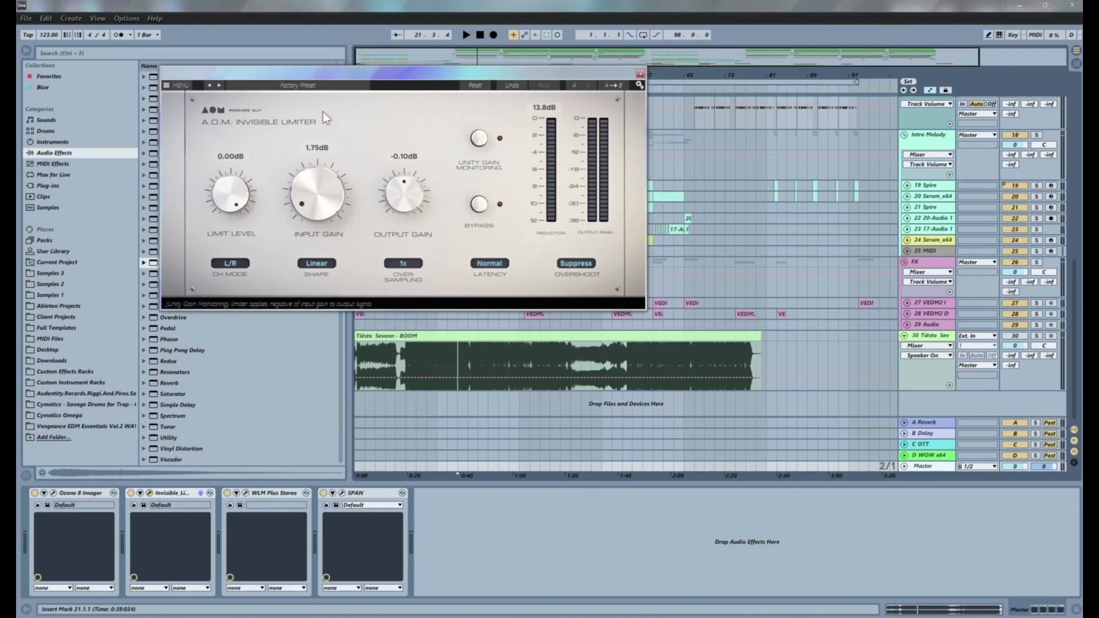
click(640, 79)
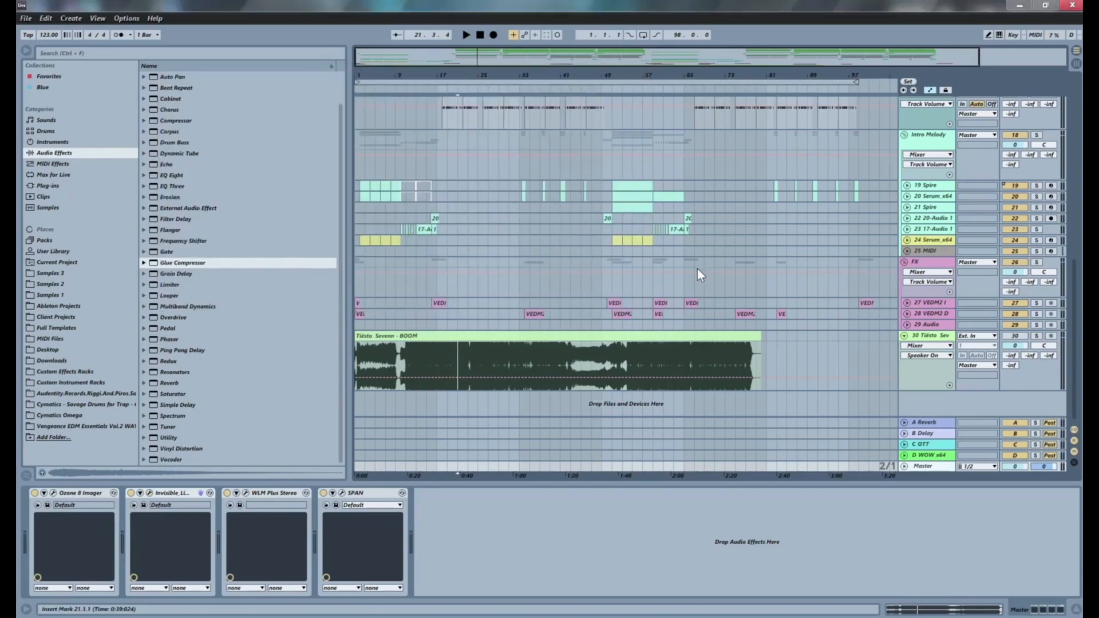
Step: Compare the mix's drop at bar 17 with the Tiësto waveform at bars 27 and 21, and display the Master's devices
scroll(697, 268, up, 5)
scroll(696, 266, up, 6)
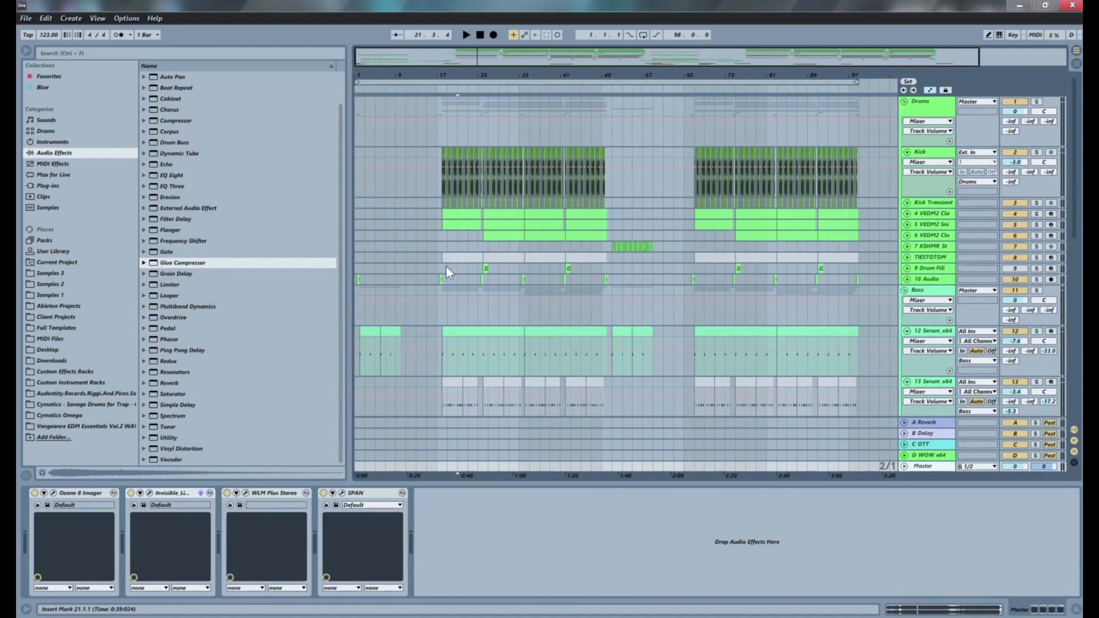
click(446, 303)
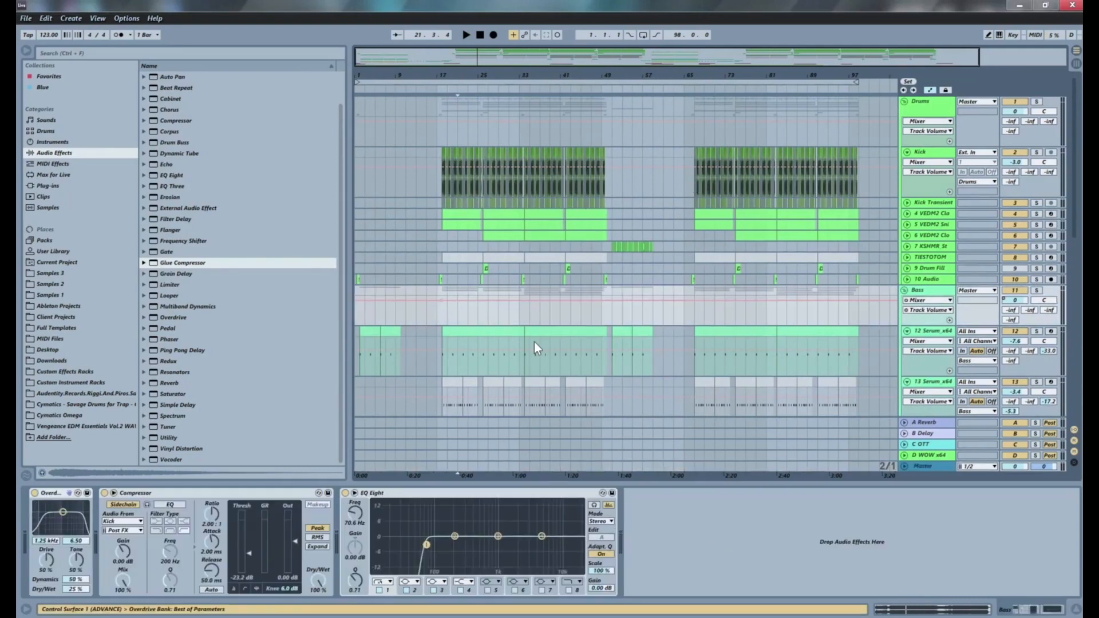
click(442, 312)
scroll(595, 282, down, 10)
scroll(595, 282, down, 1)
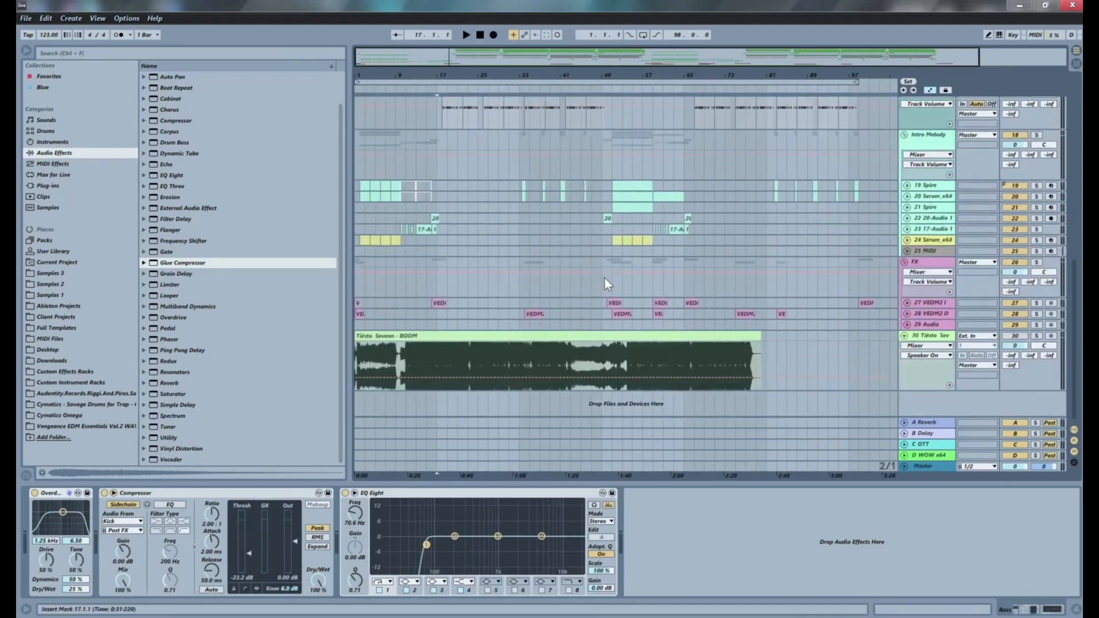
click(490, 347)
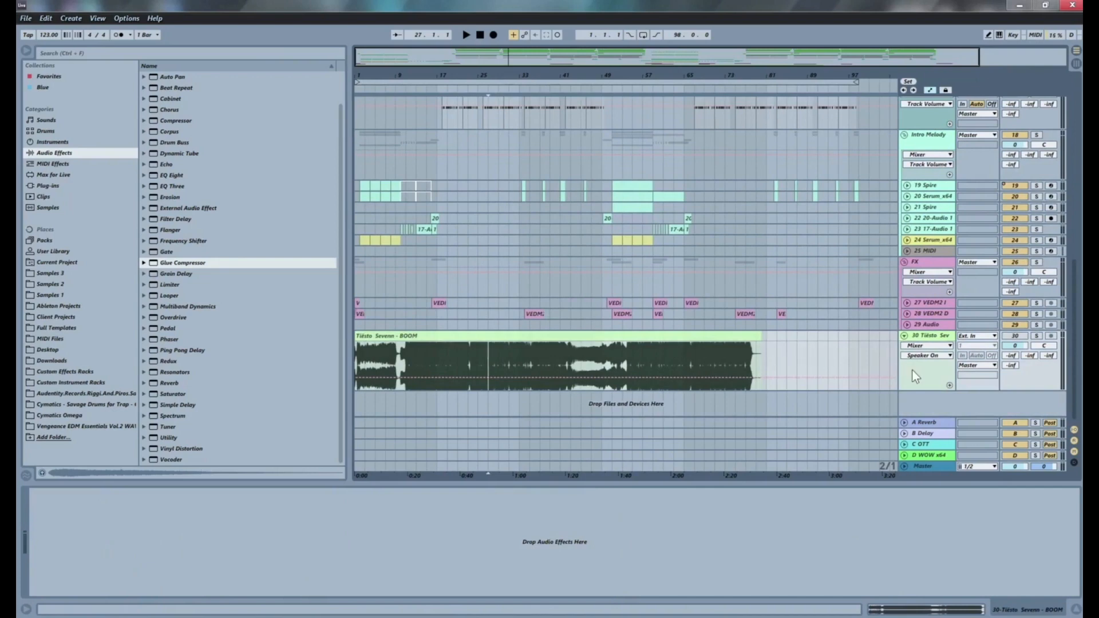
click(930, 464)
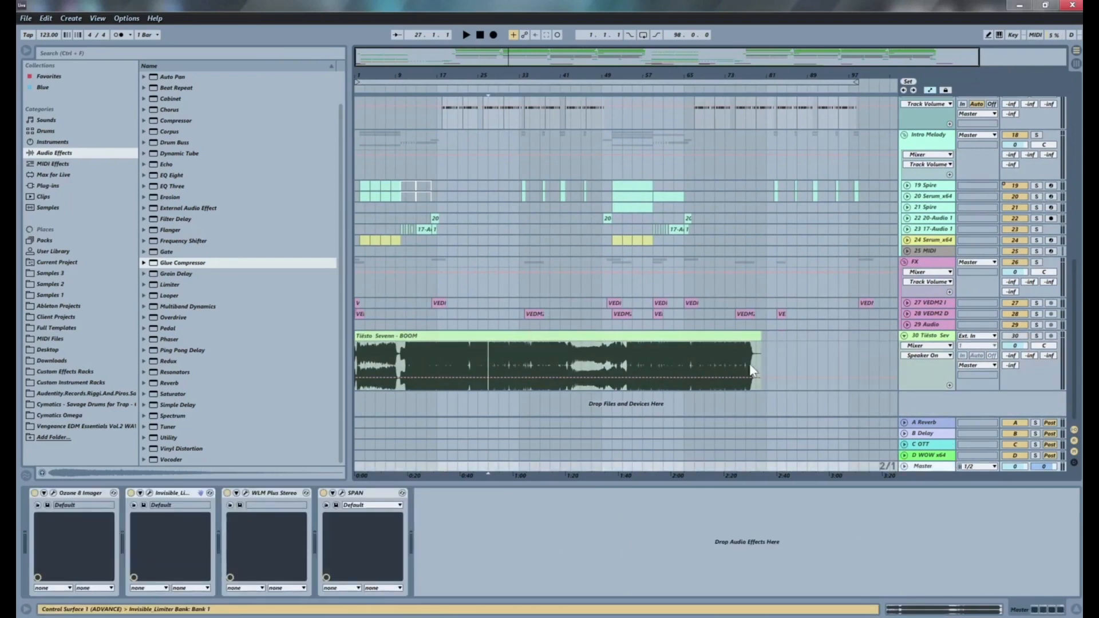
click(458, 355)
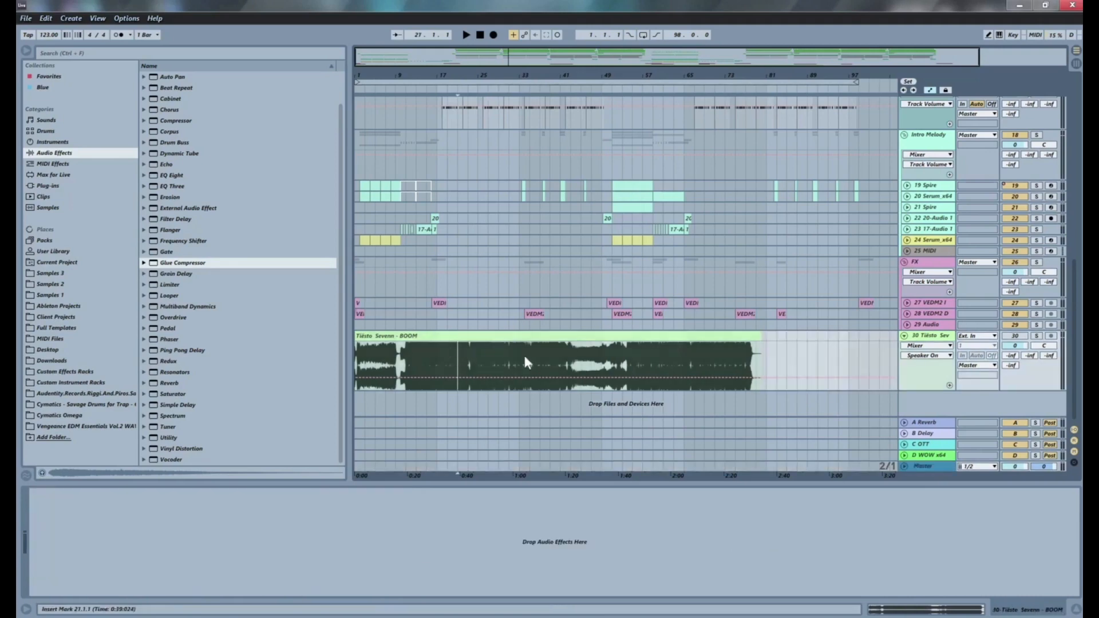
click(922, 467)
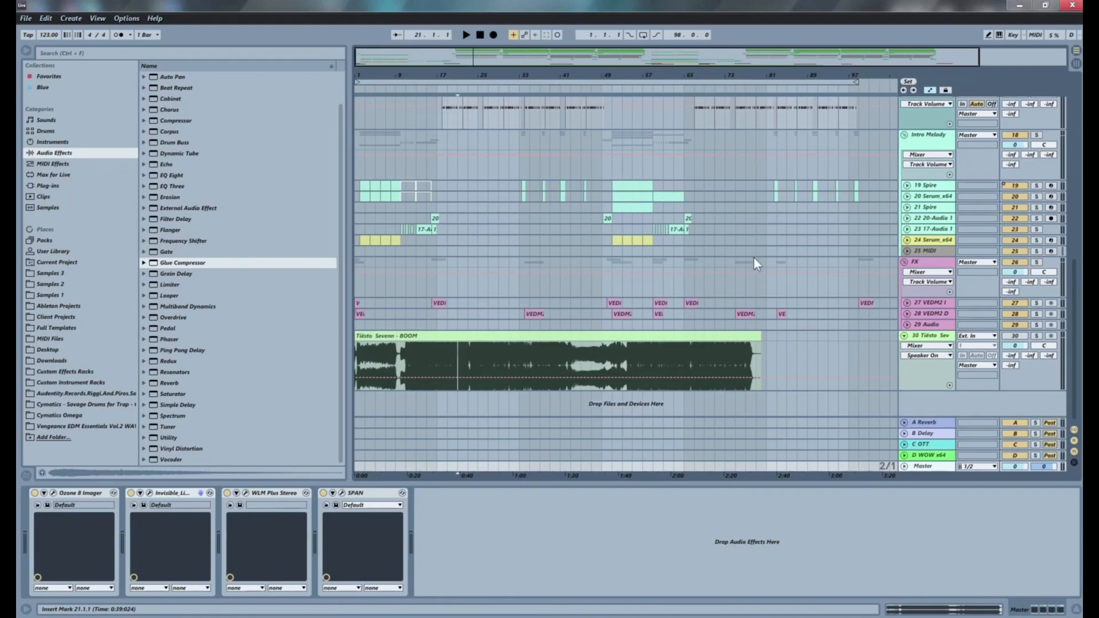
Step: Examine the Tiësto reference's drop against the project's tracks, marking time ranges in it such as bars 17 to 35
scroll(755, 259, up, 10)
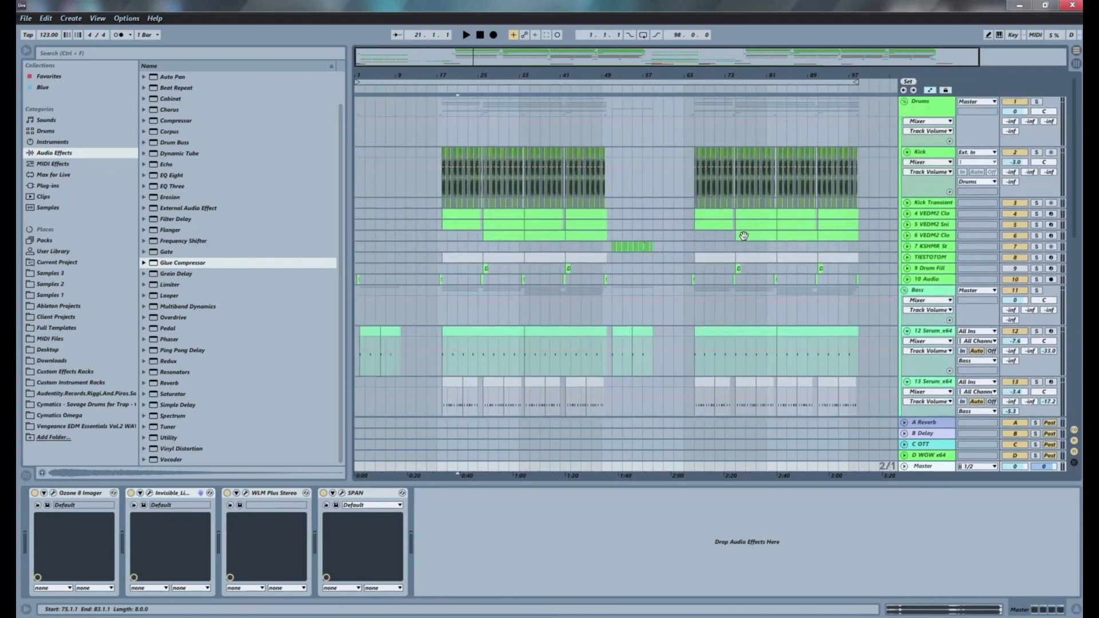
scroll(548, 346, down, 8)
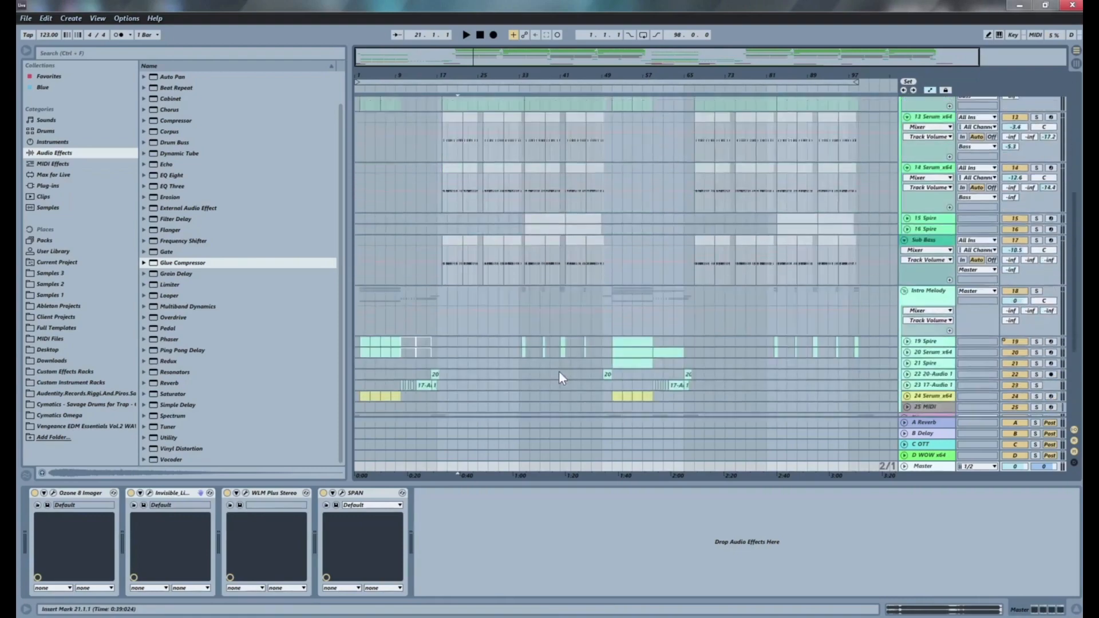
scroll(560, 375, down, 3)
click(448, 371)
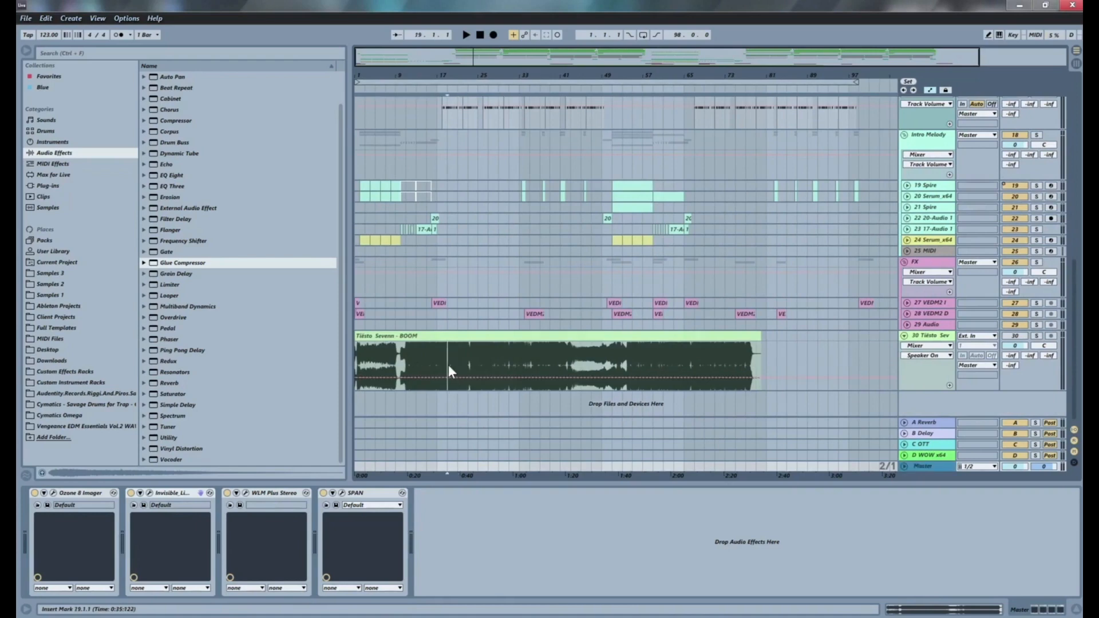
drag(448, 370, 518, 362)
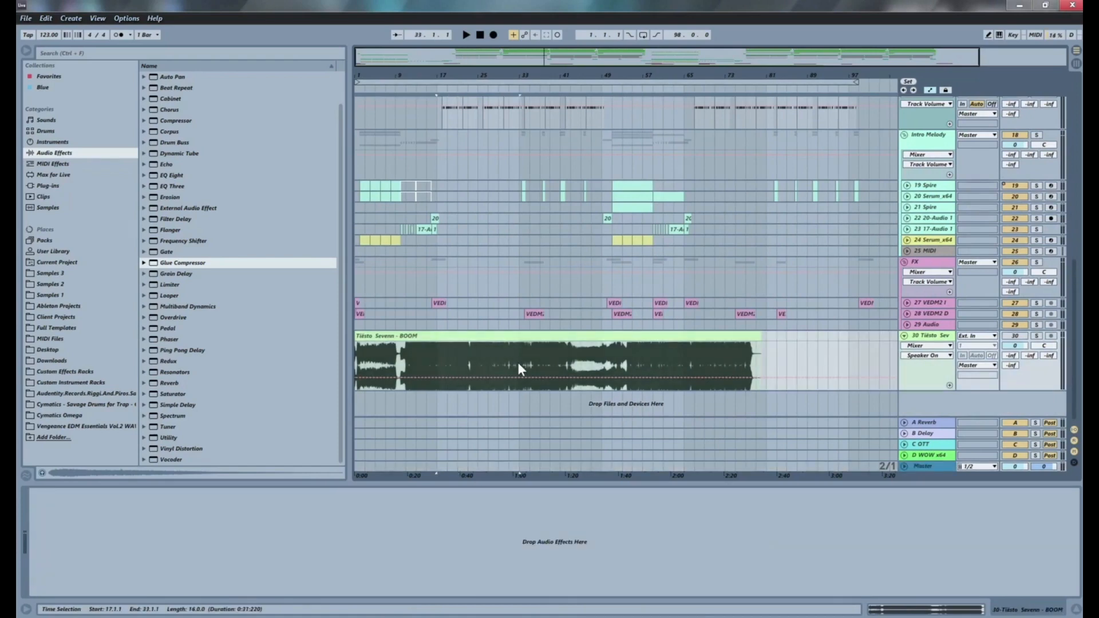
click(403, 362)
click(437, 361)
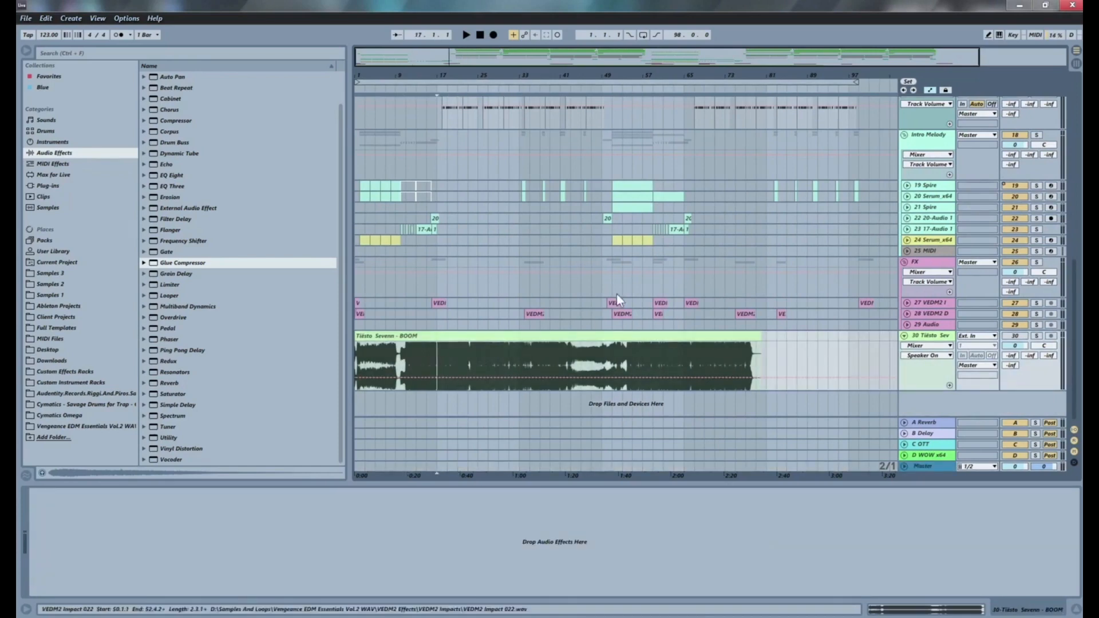
scroll(681, 266, up, 5)
scroll(680, 275, down, 5)
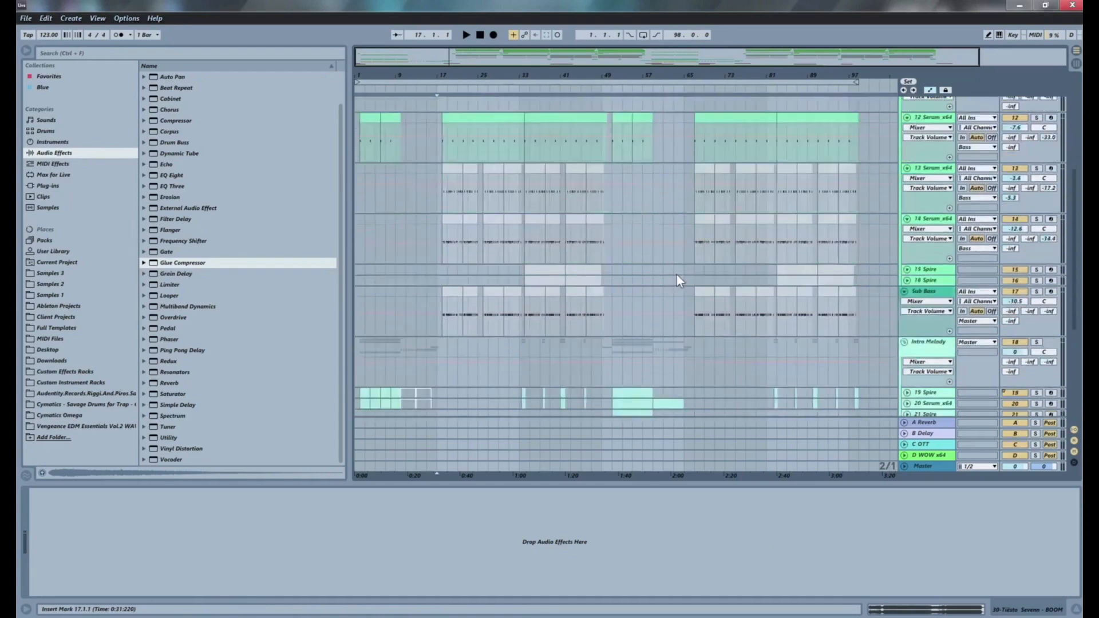
drag(445, 363, 504, 360)
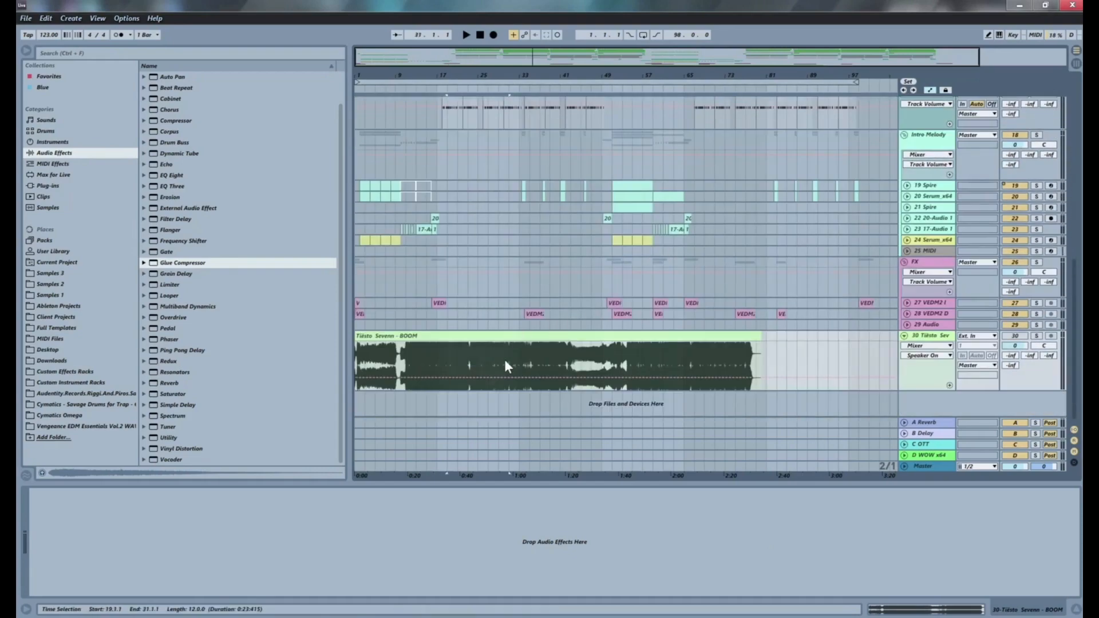
scroll(560, 309, up, 5)
scroll(546, 266, down, 5)
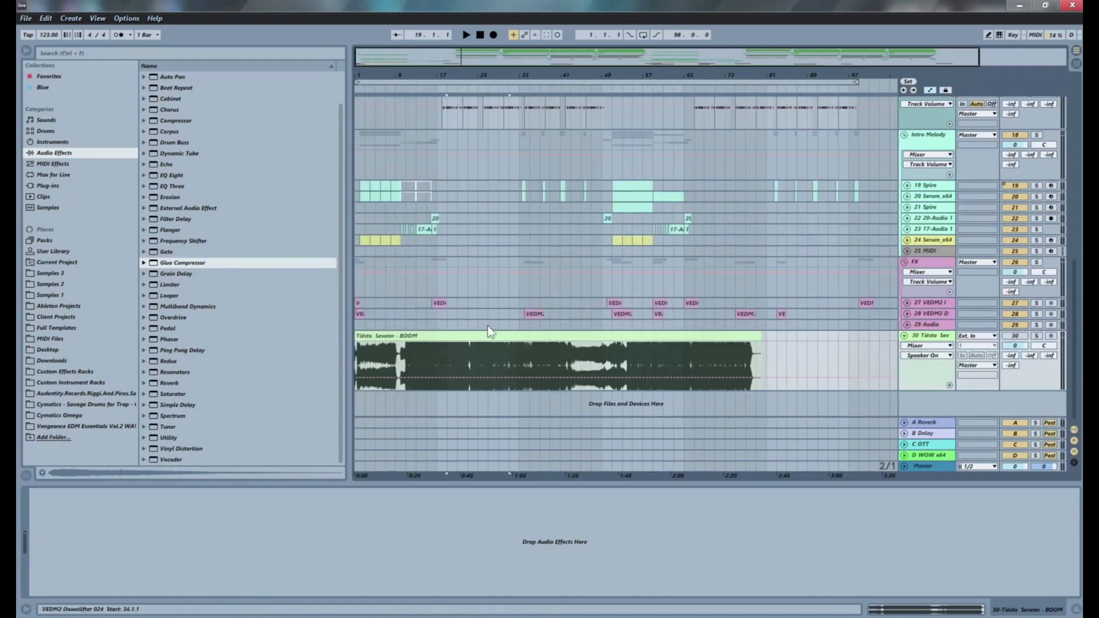
scroll(535, 348, up, 5)
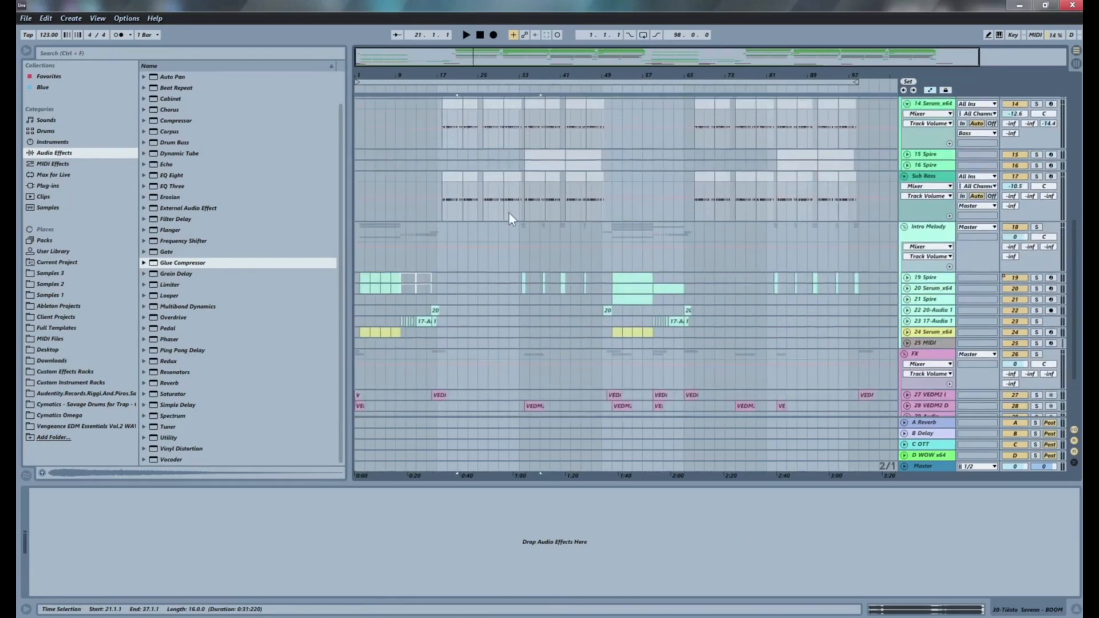
scroll(509, 213, down, 5)
click(432, 346)
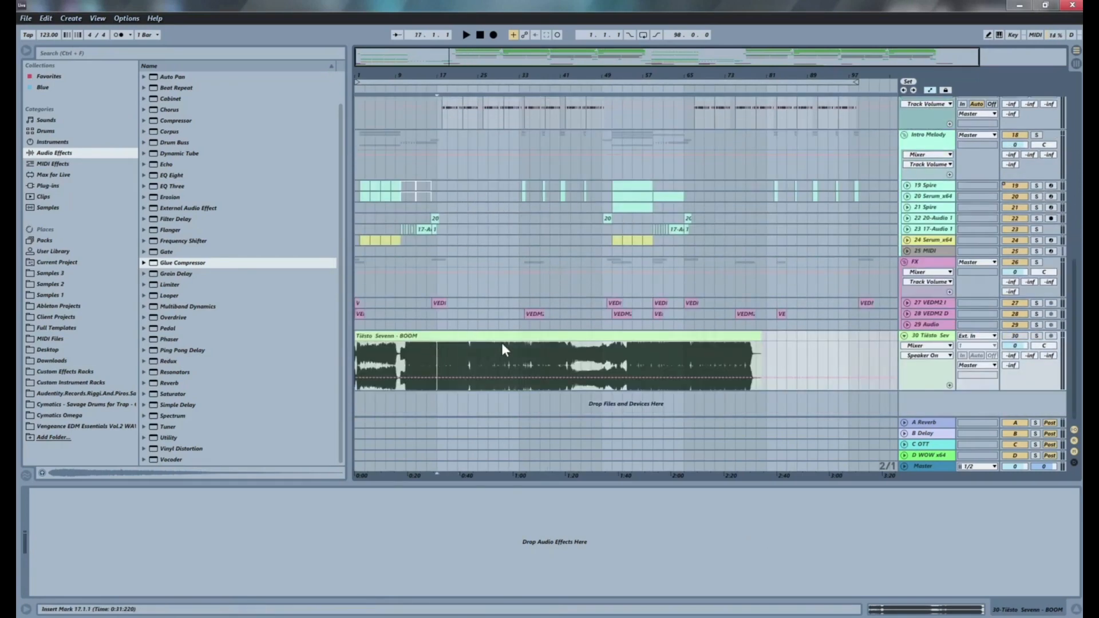
drag(435, 355, 532, 352)
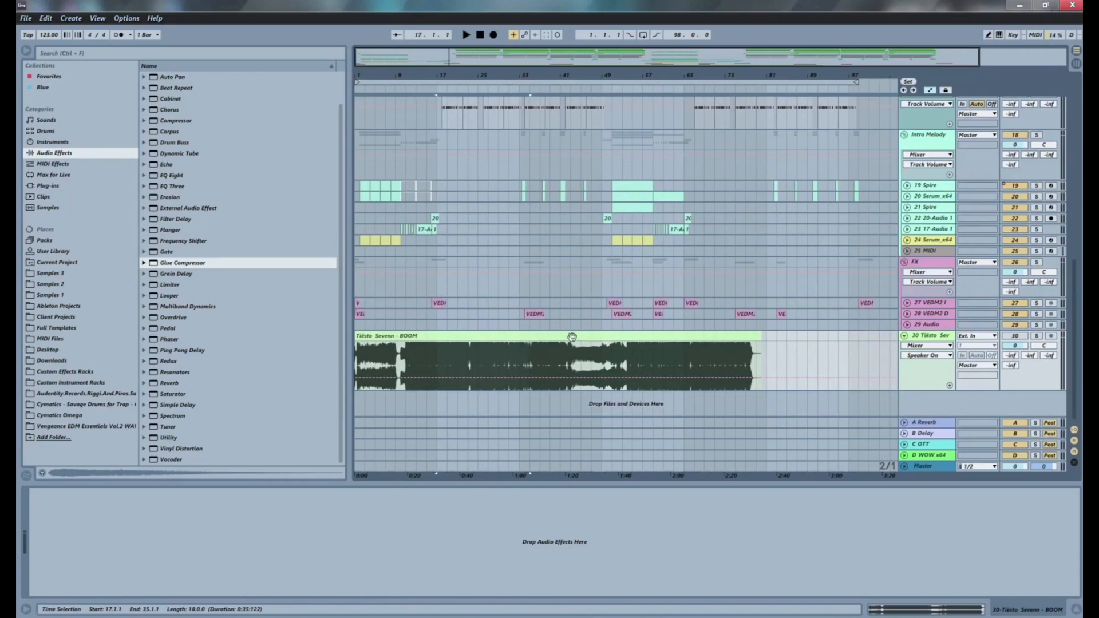
click(928, 341)
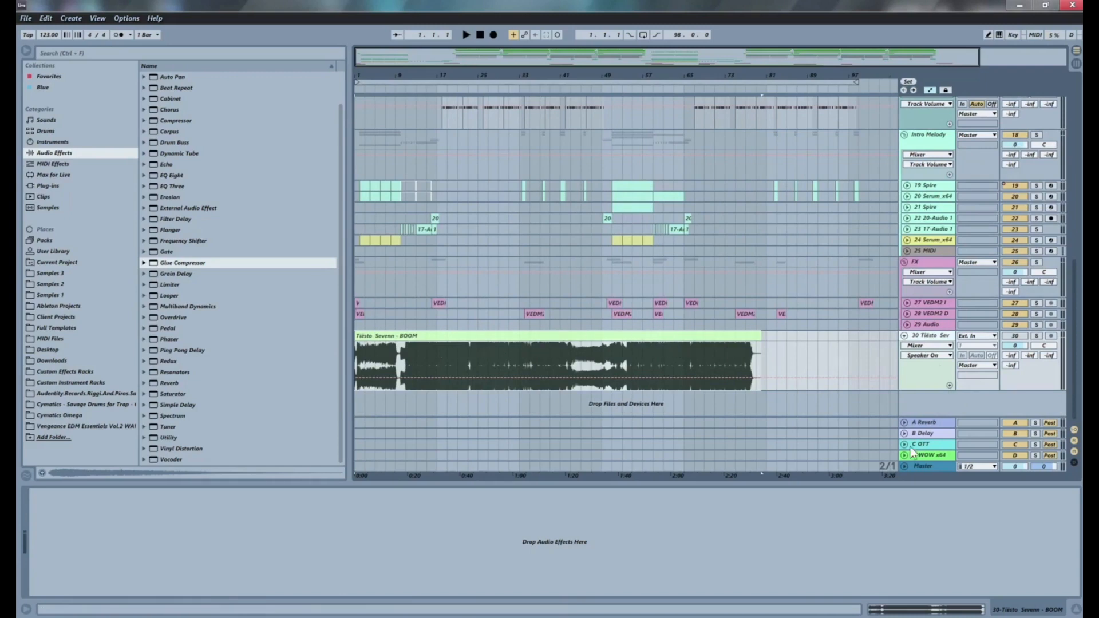
click(927, 466)
click(928, 465)
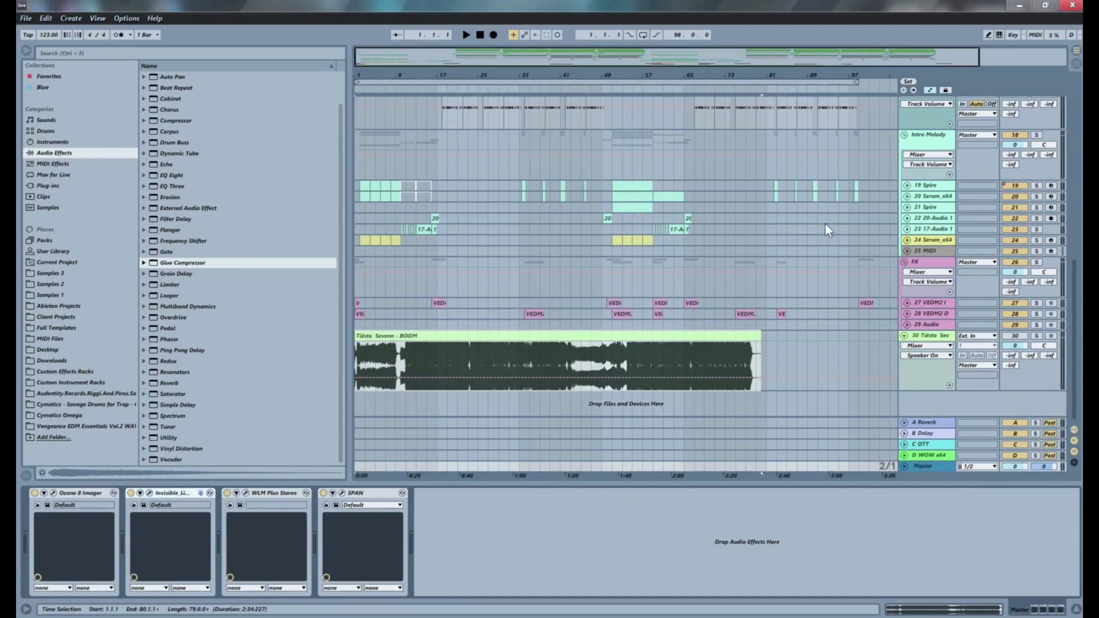
scroll(826, 229, up, 10)
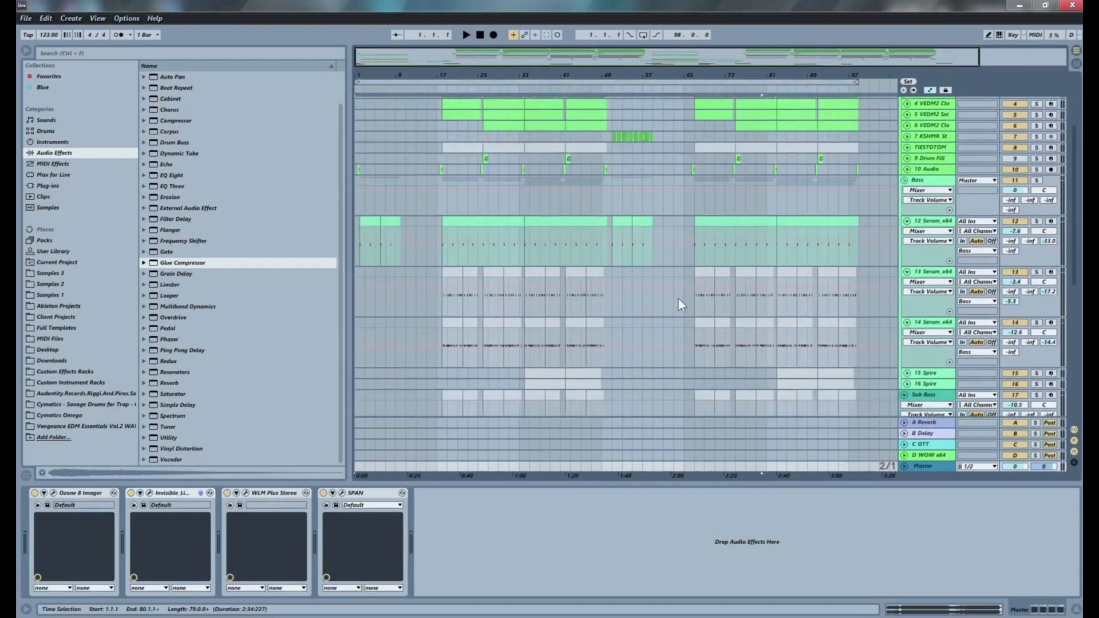
scroll(515, 269, down, 2)
right_click(488, 262)
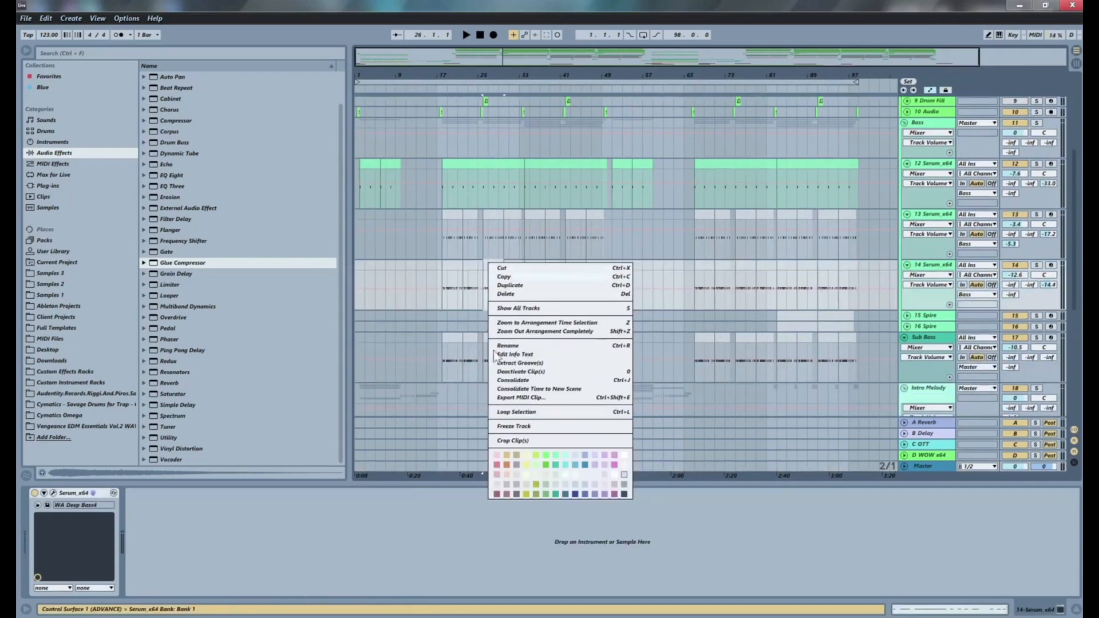
click(931, 470)
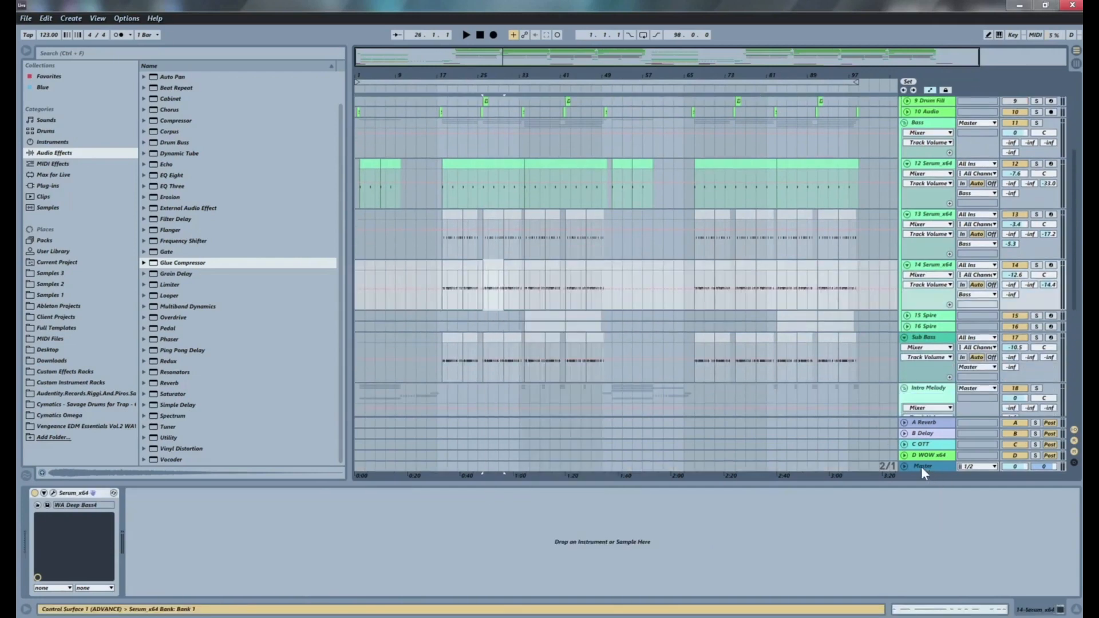
Step: Bring up the SPAN analyzer from the Master's devices and place its window clear of the first drop
click(922, 466)
scroll(497, 380, down, 3)
scroll(530, 379, down, 6)
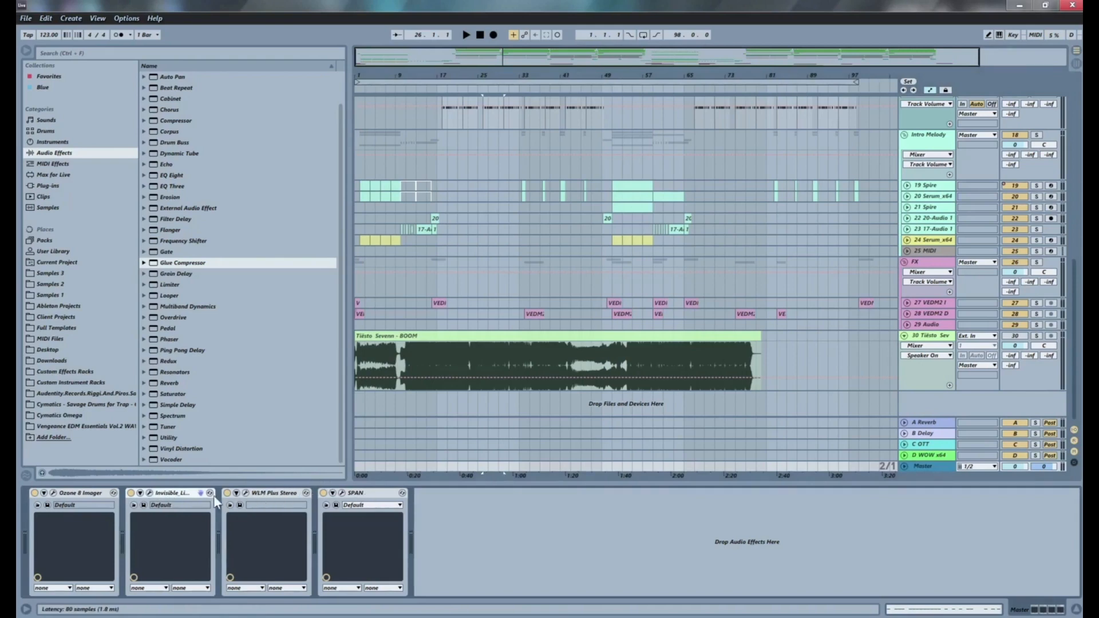
click(344, 492)
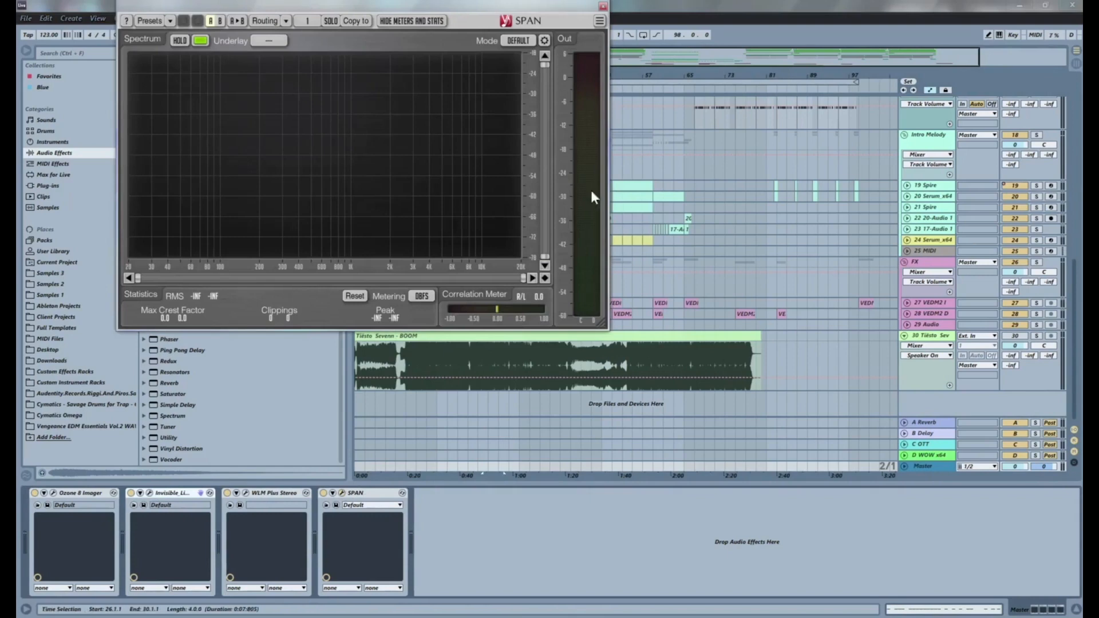
drag(366, 7, 934, 176)
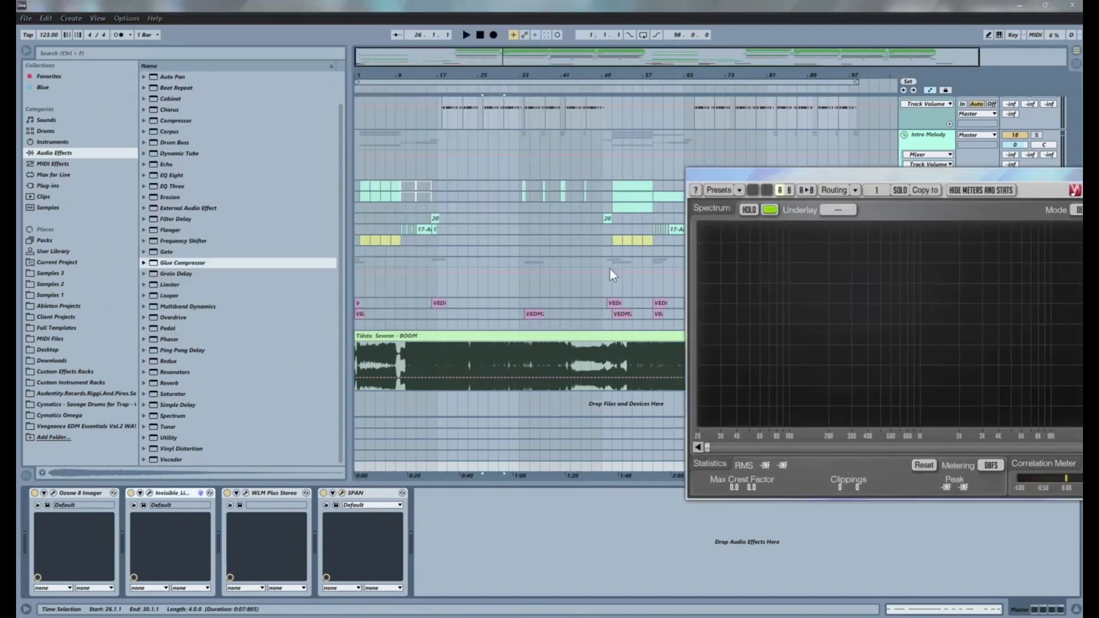
Step: Play the mix's drop from bar 19 with SPAN's spectrum hold on, inspect the low-end peak, and close the analyzer
click(445, 288)
key(space)
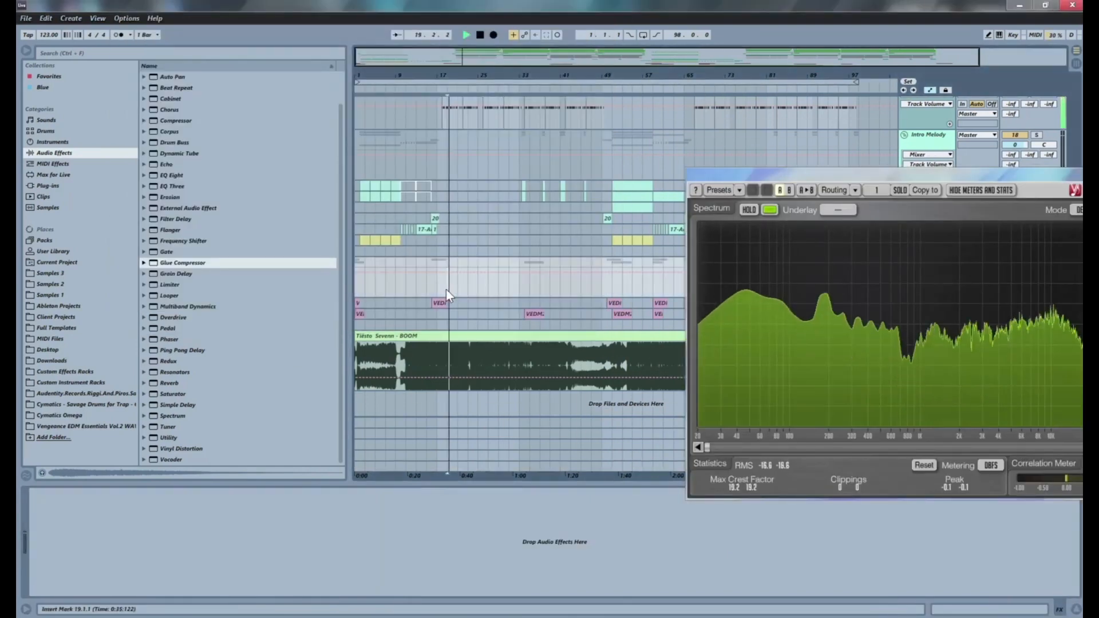
key(space)
drag(872, 178, 583, 244)
key(space)
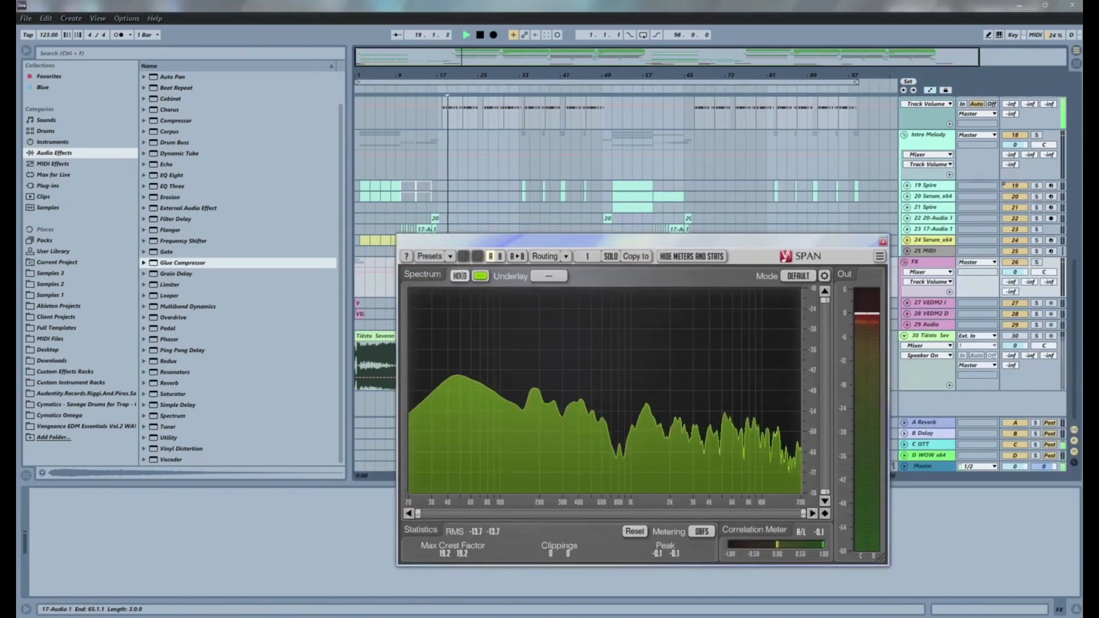
click(460, 276)
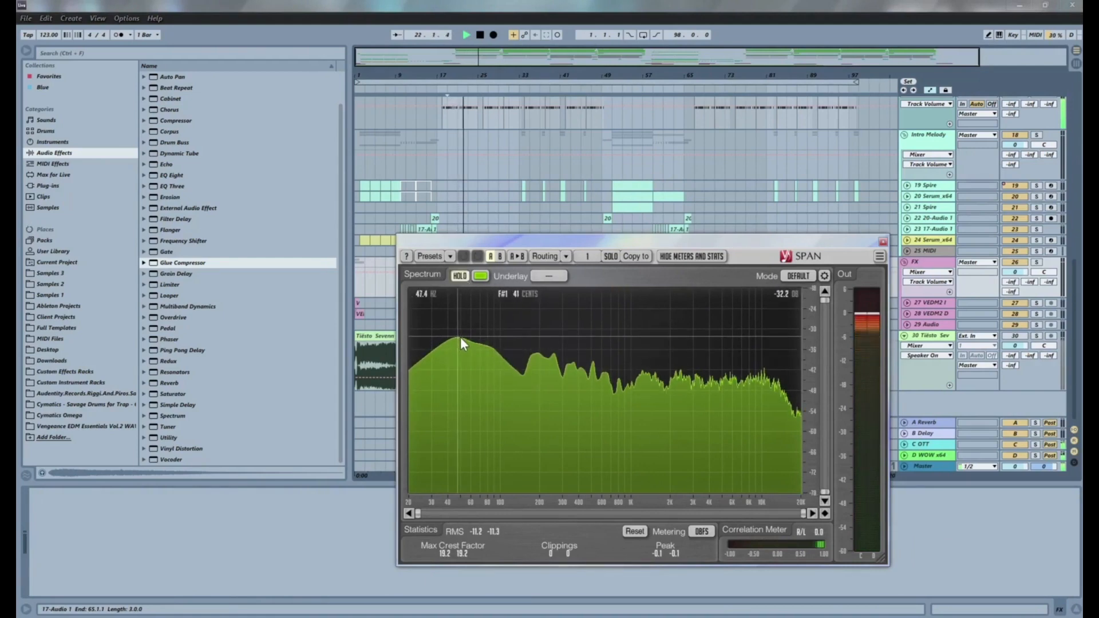
key(space)
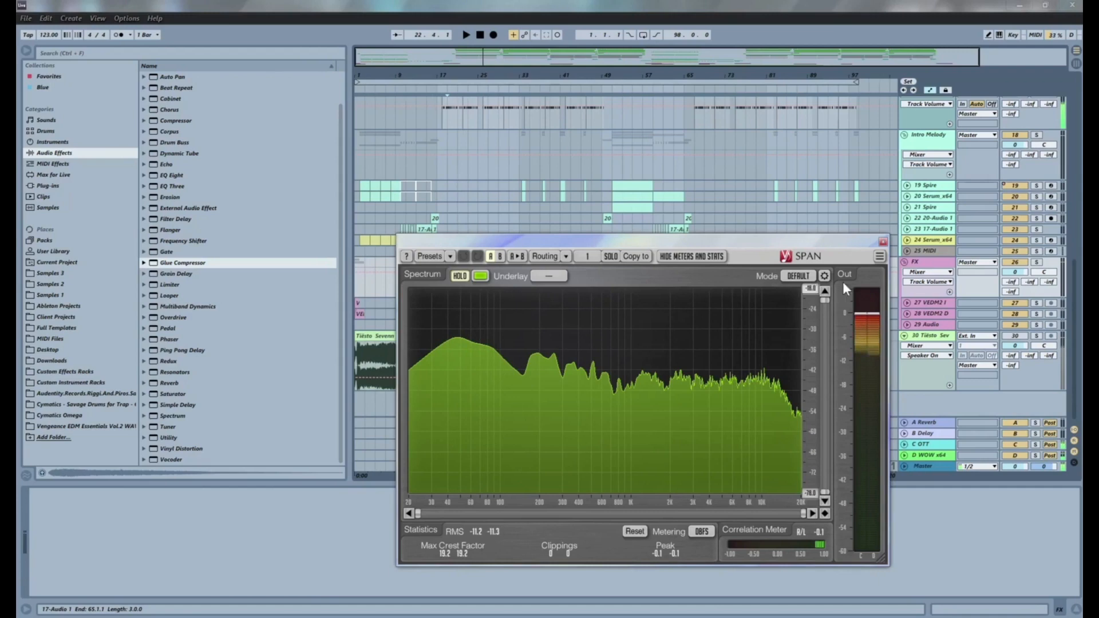
click(884, 242)
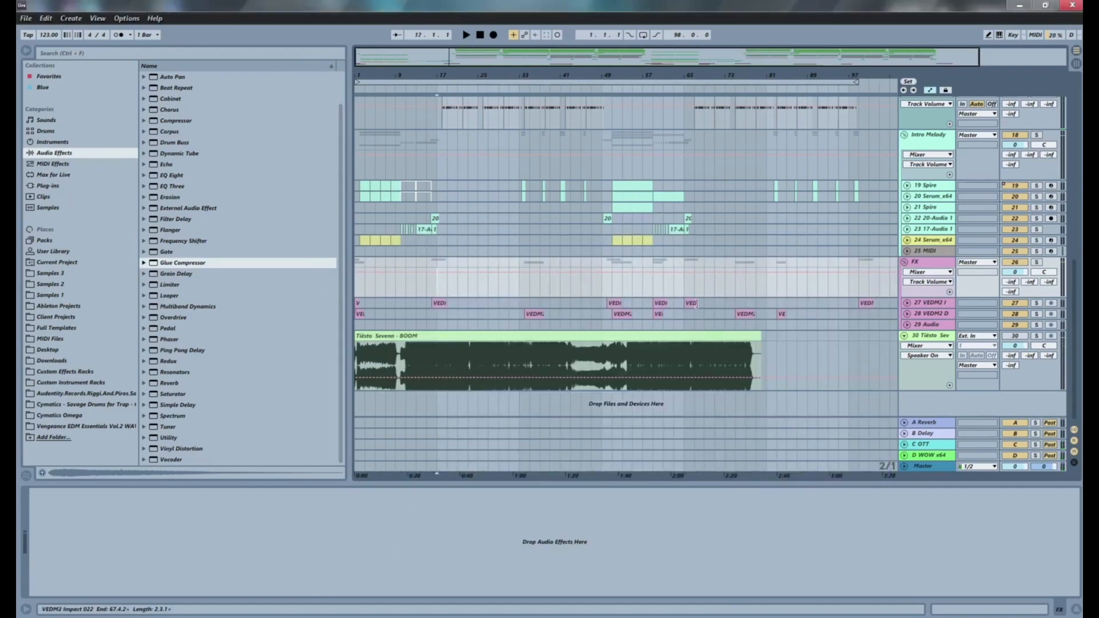
Step: Examine the full arrangement from the Drums group down to the Tiësto reference, including both drops and the bass tracks
scroll(743, 311, up, 10)
scroll(743, 312, up, 3)
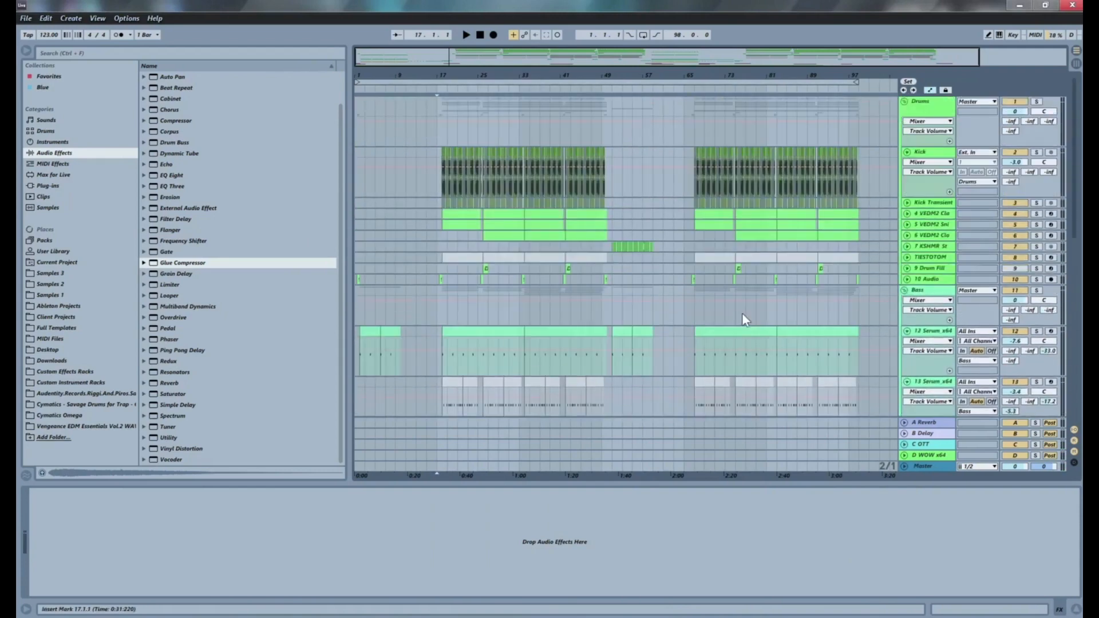
key(minus)
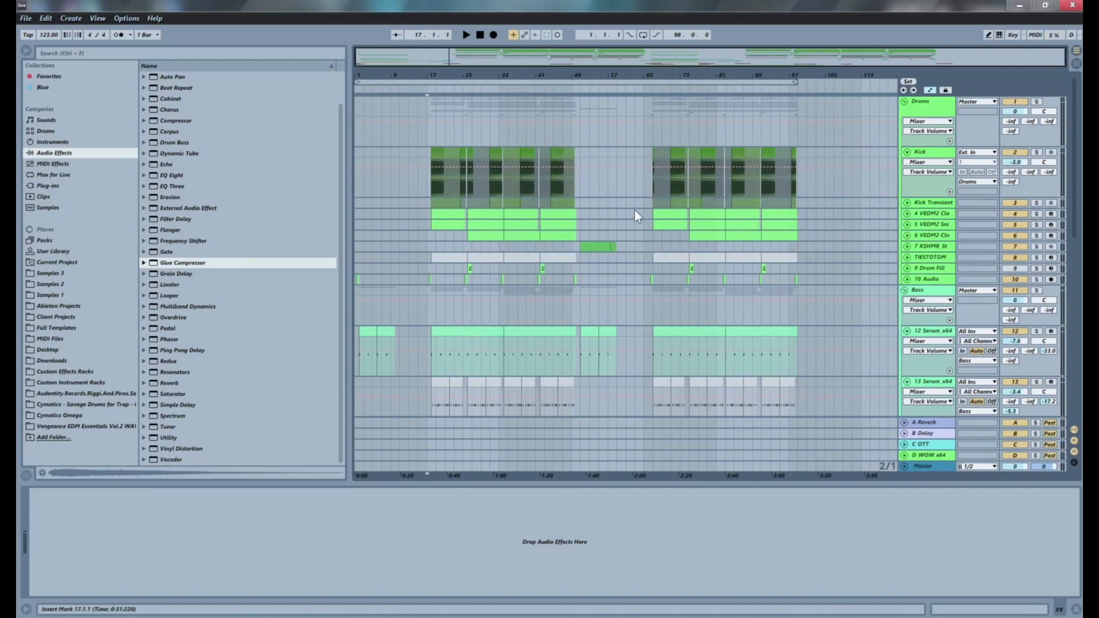
scroll(675, 209, down, 15)
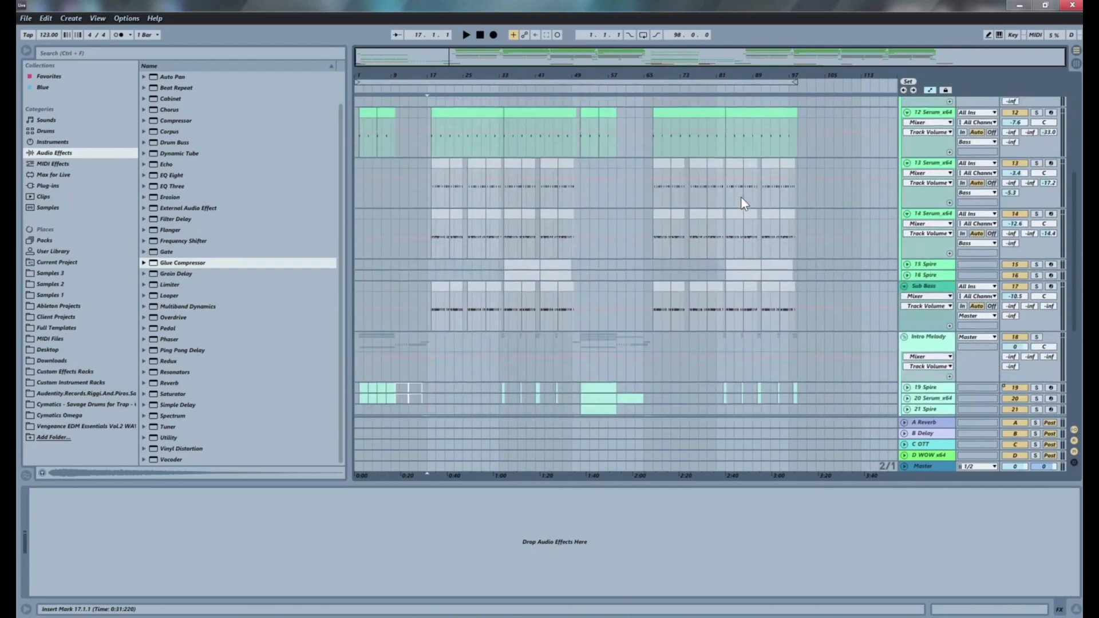
scroll(737, 200, up, 15)
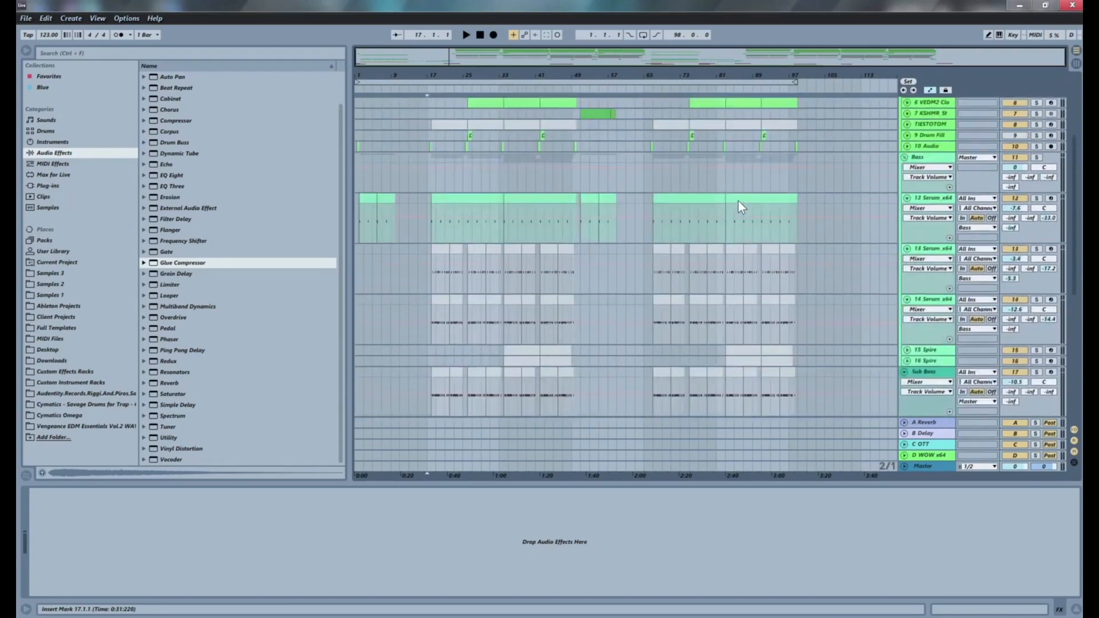
scroll(804, 194, down, 15)
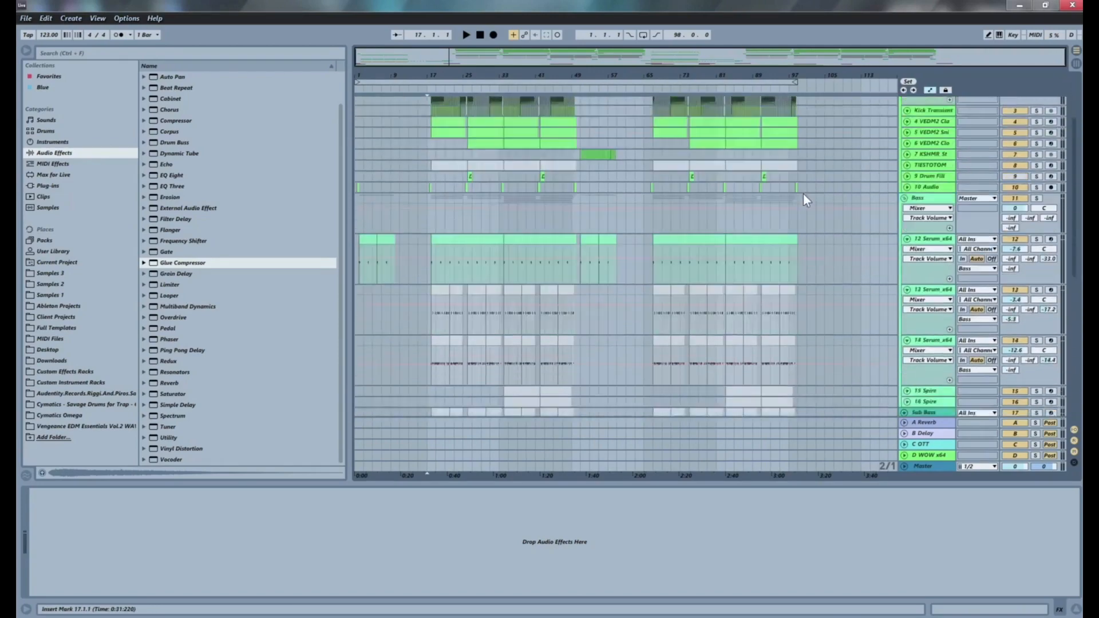
scroll(795, 201, down, 3)
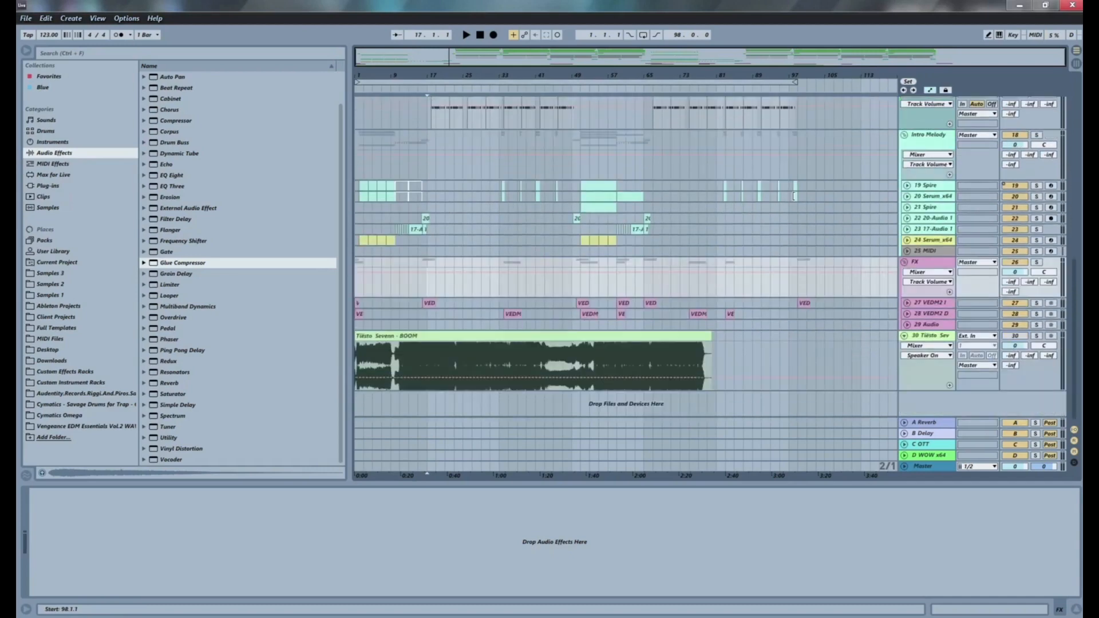
scroll(698, 205, up, 6)
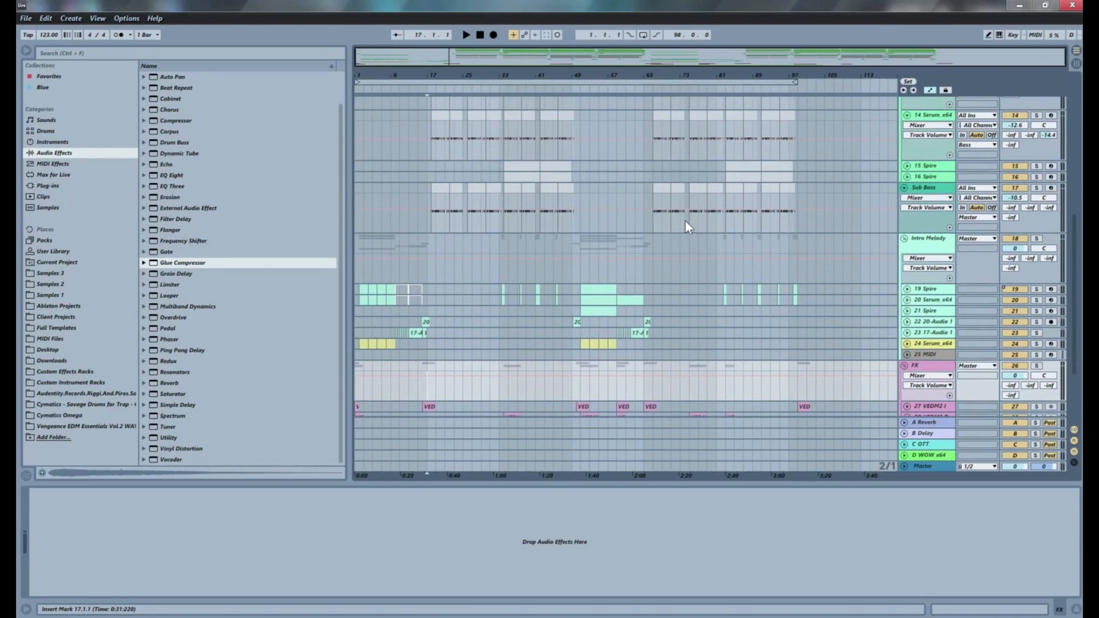
scroll(685, 222, down, 2)
scroll(685, 222, up, 12)
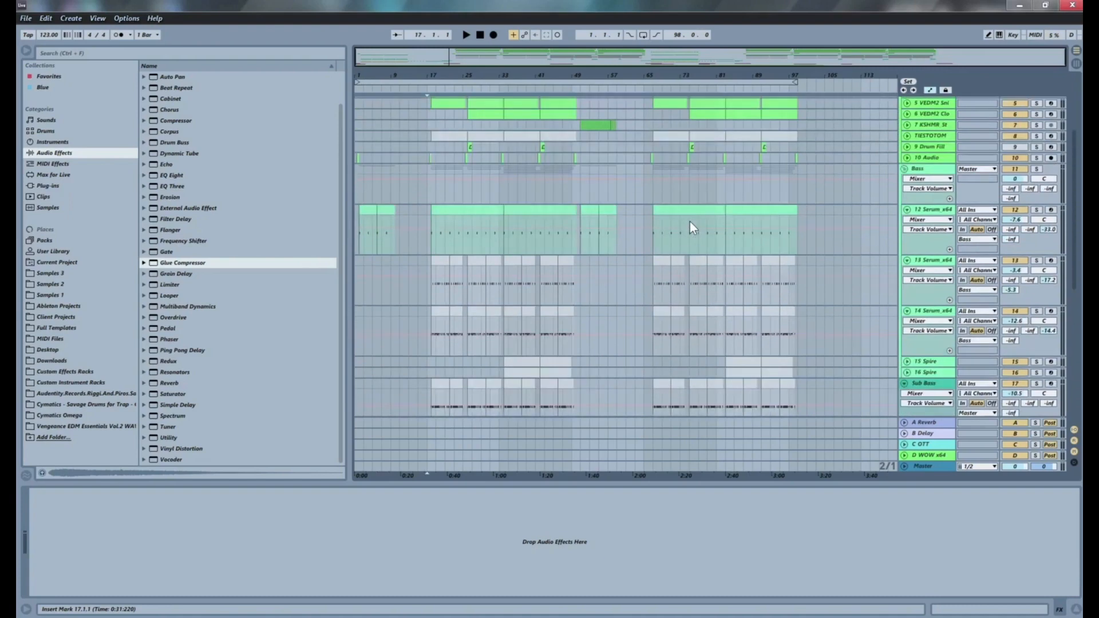
scroll(689, 221, down, 3)
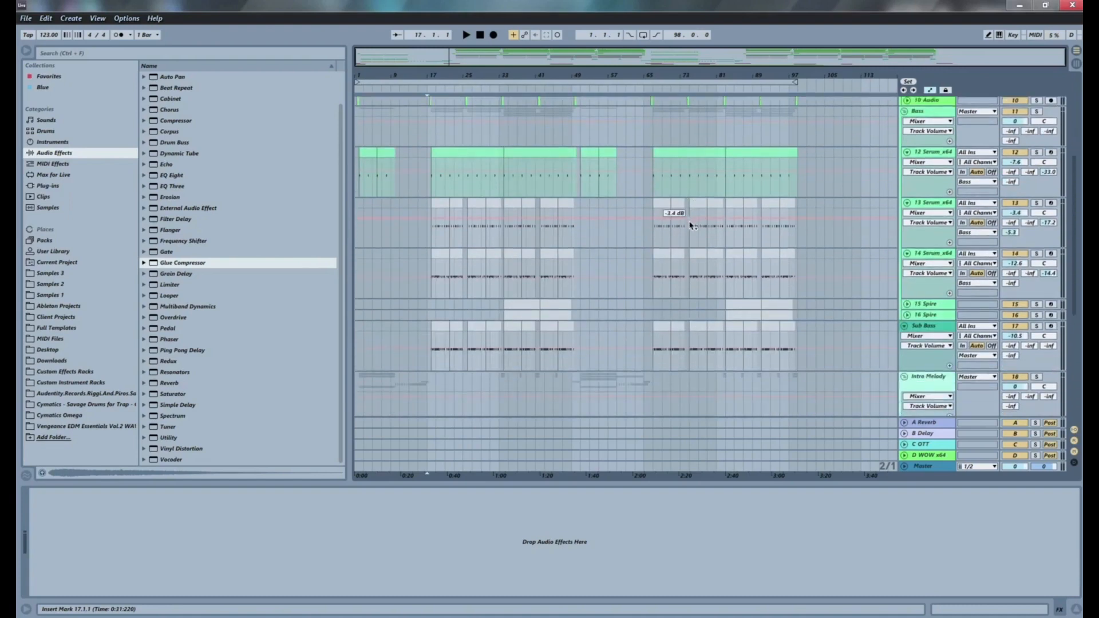
Step: Set the Sub Bass track's volume to -8.0 dB, audition it in the first drop, and display the Master's devices
click(431, 359)
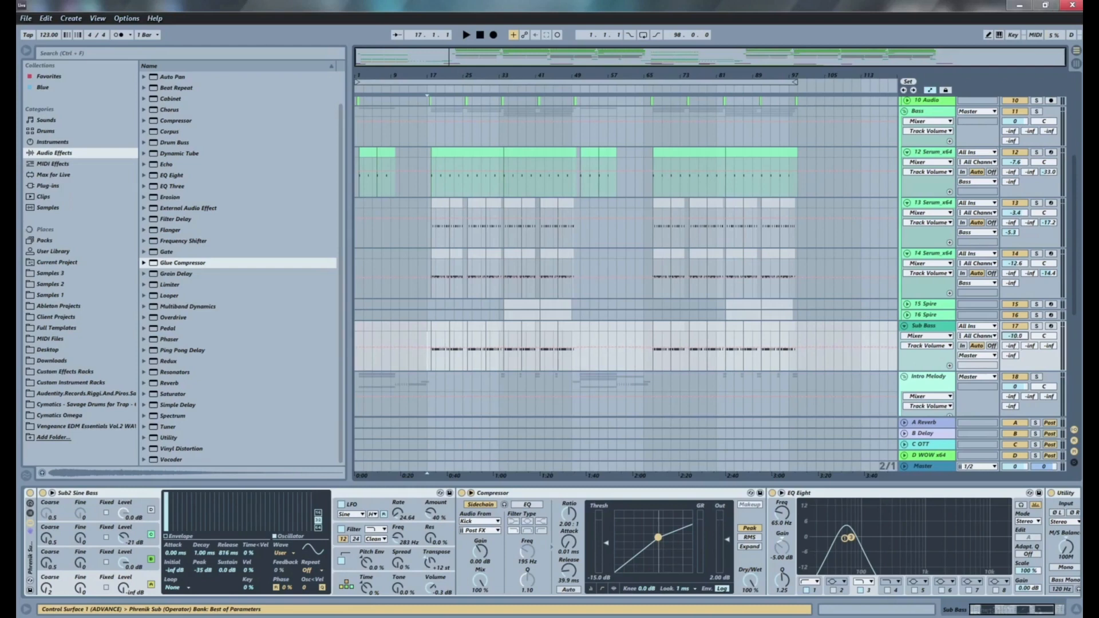
drag(1015, 336, 1015, 334)
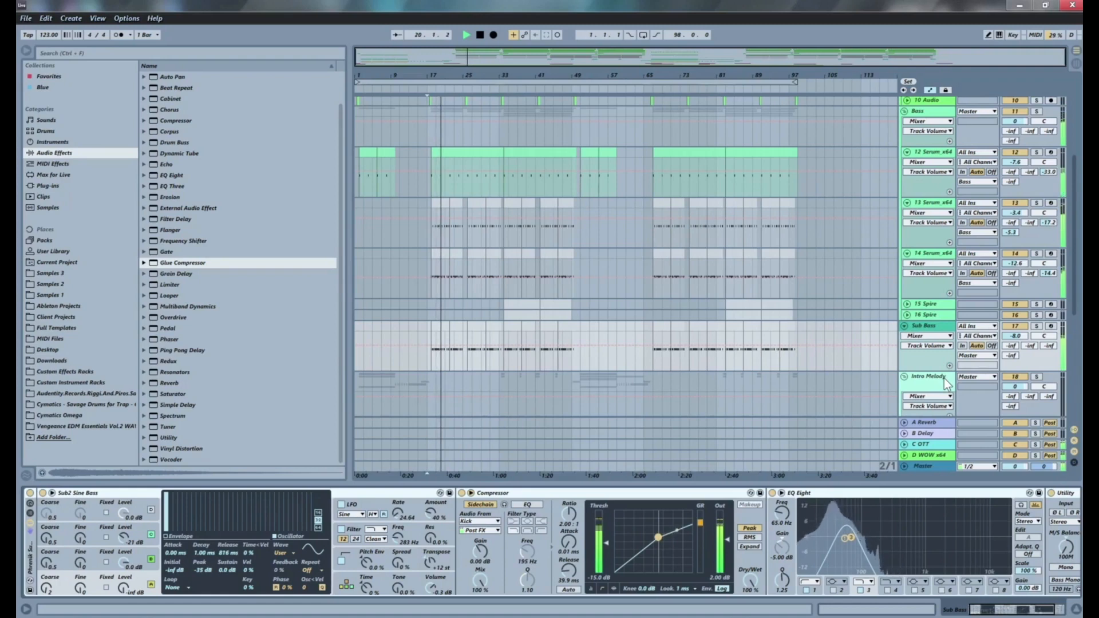
click(932, 468)
key(space)
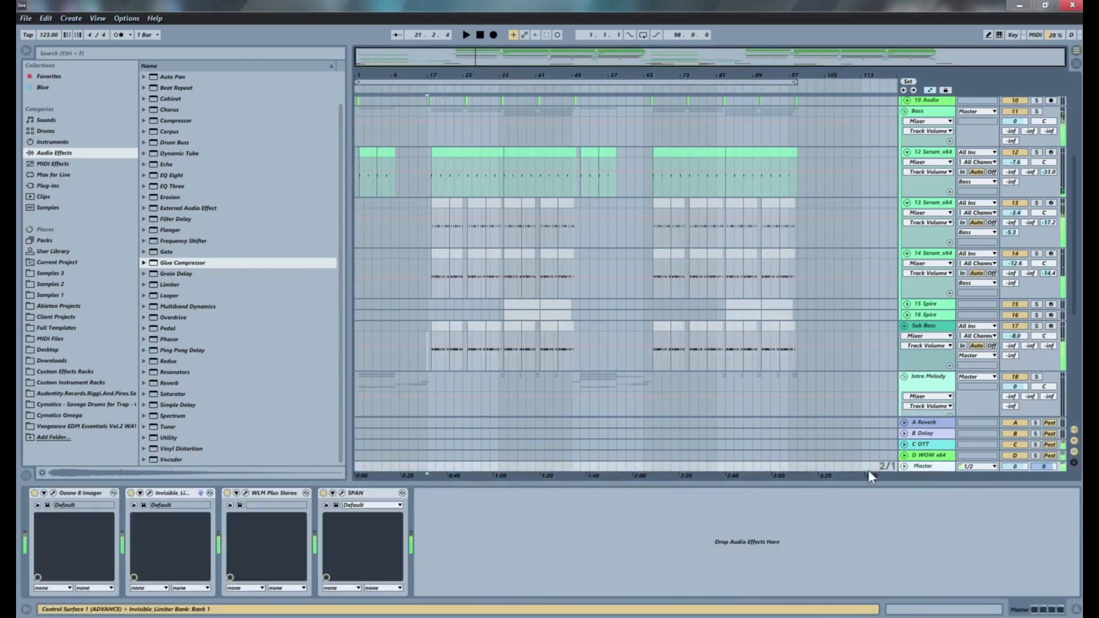
Step: Play the drop from bar 17 through SPAN, inspect the spectrum's low-end peak, and close the analyzer
click(337, 504)
key(space)
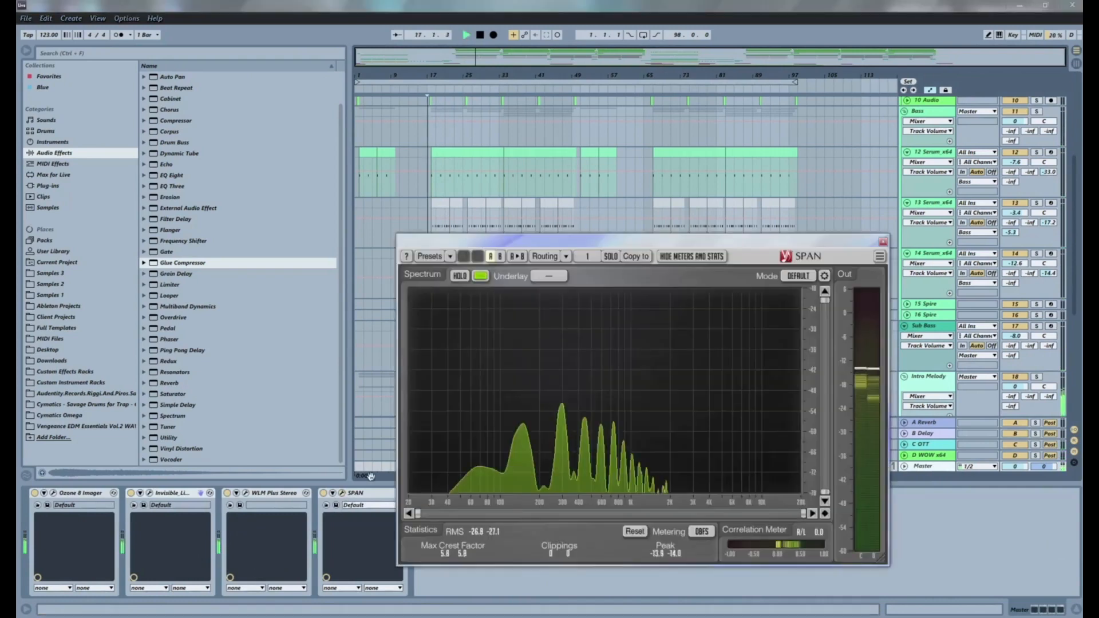
drag(543, 245, 692, 116)
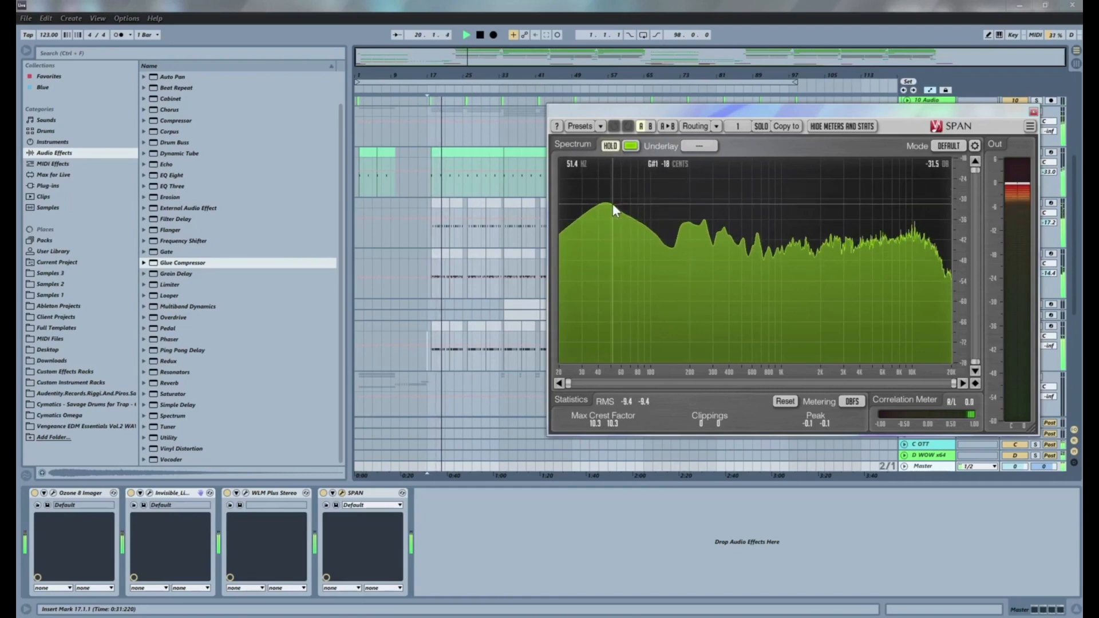
mouse_move(606, 201)
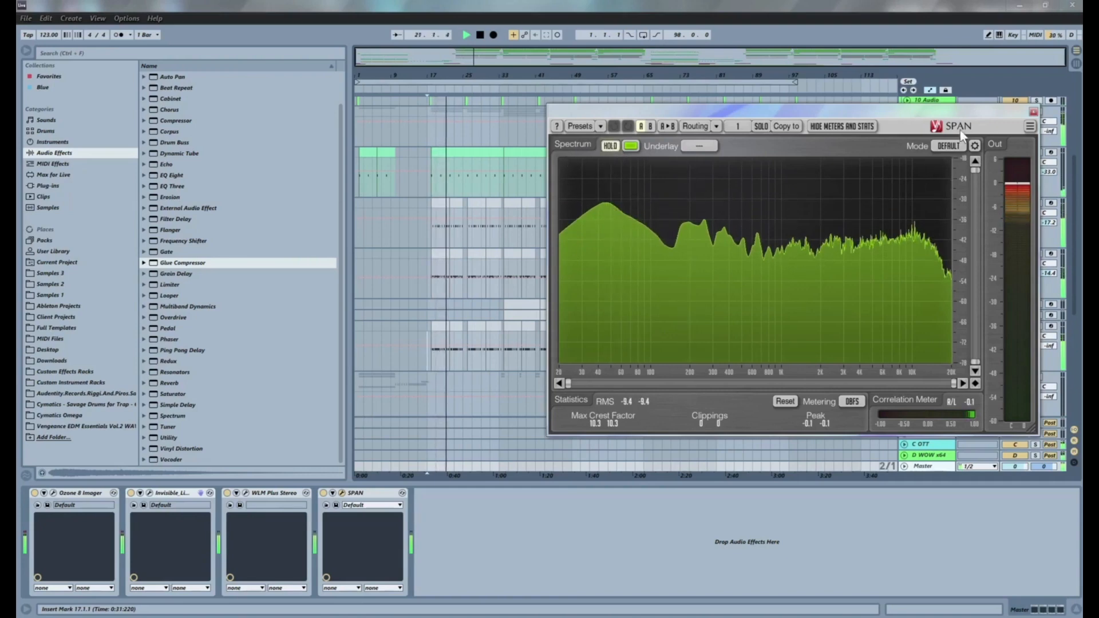
click(1033, 113)
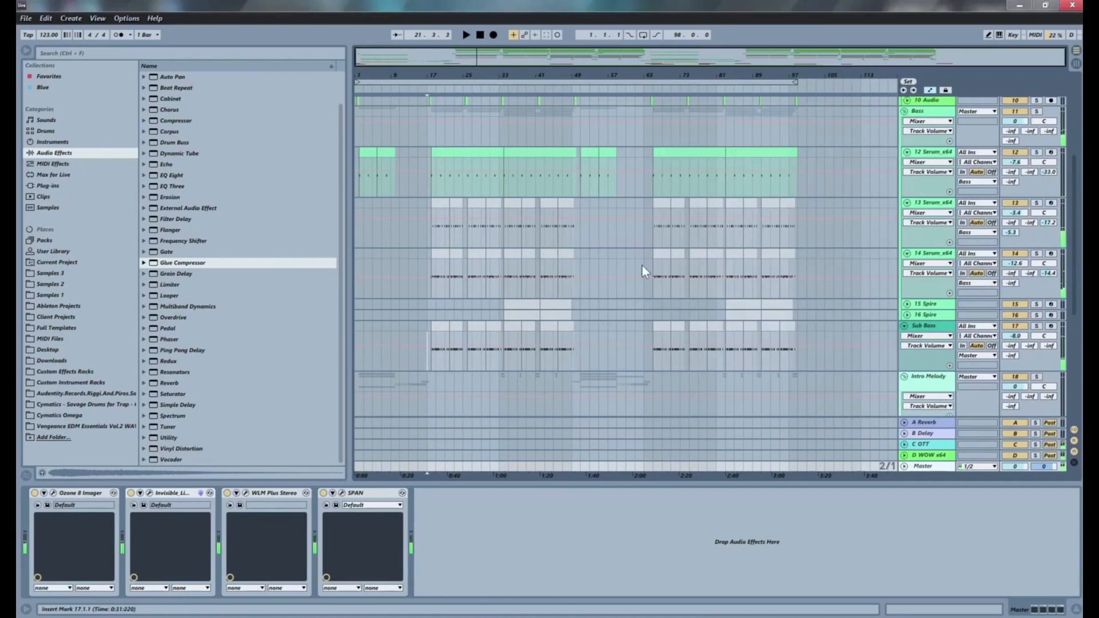
Step: Listen to the first drop from bar 19 on with the Sub Bass track's devices displayed
scroll(606, 304, down, 3)
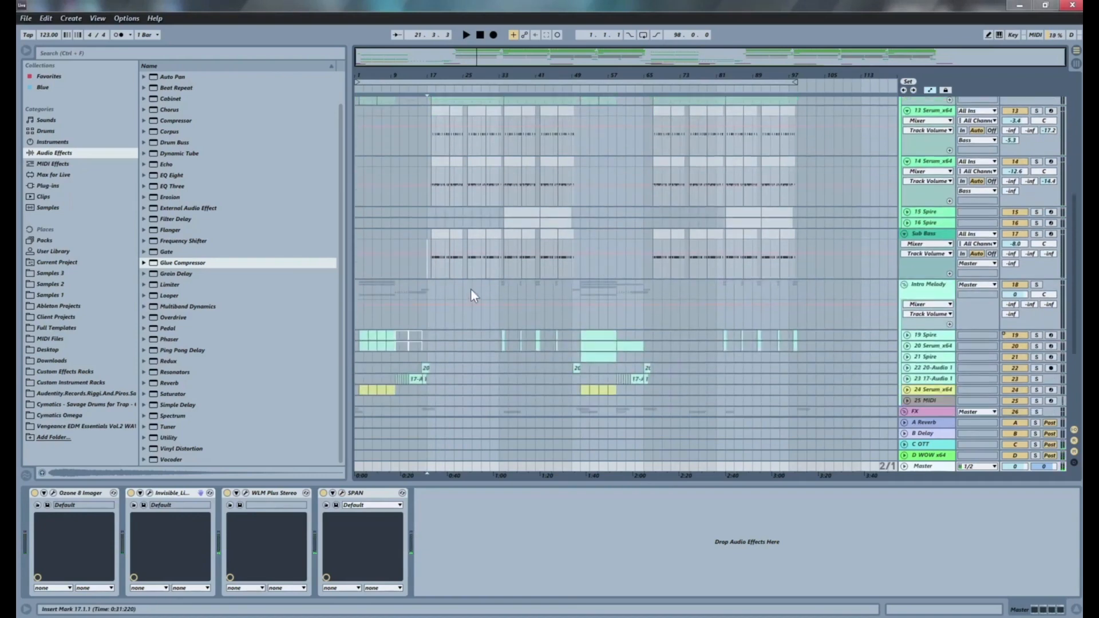
click(424, 271)
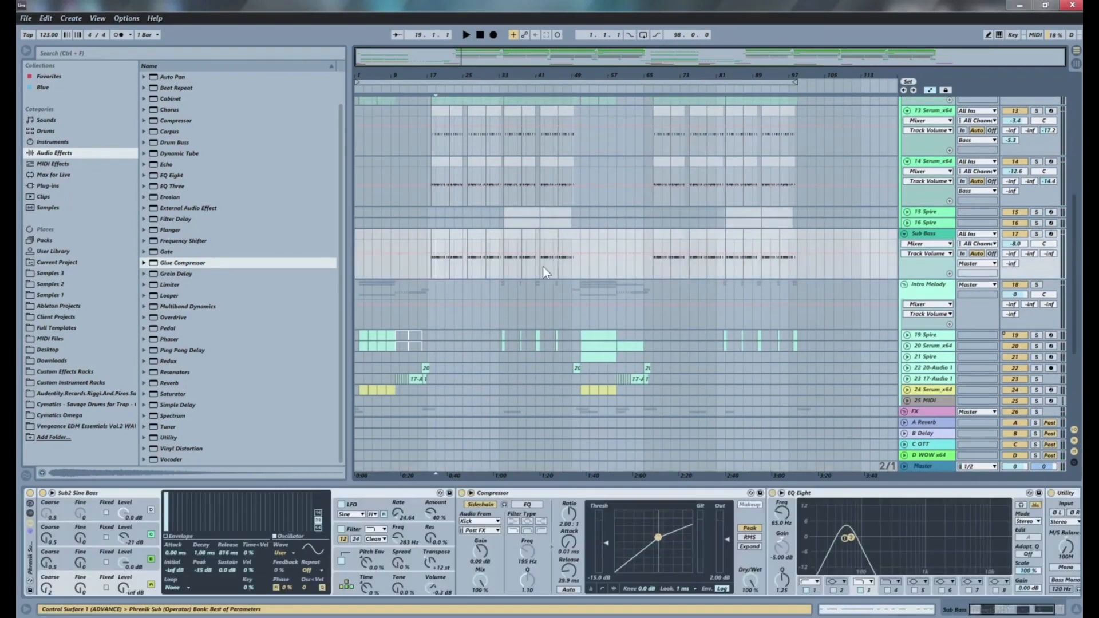
click(431, 266)
key(space)
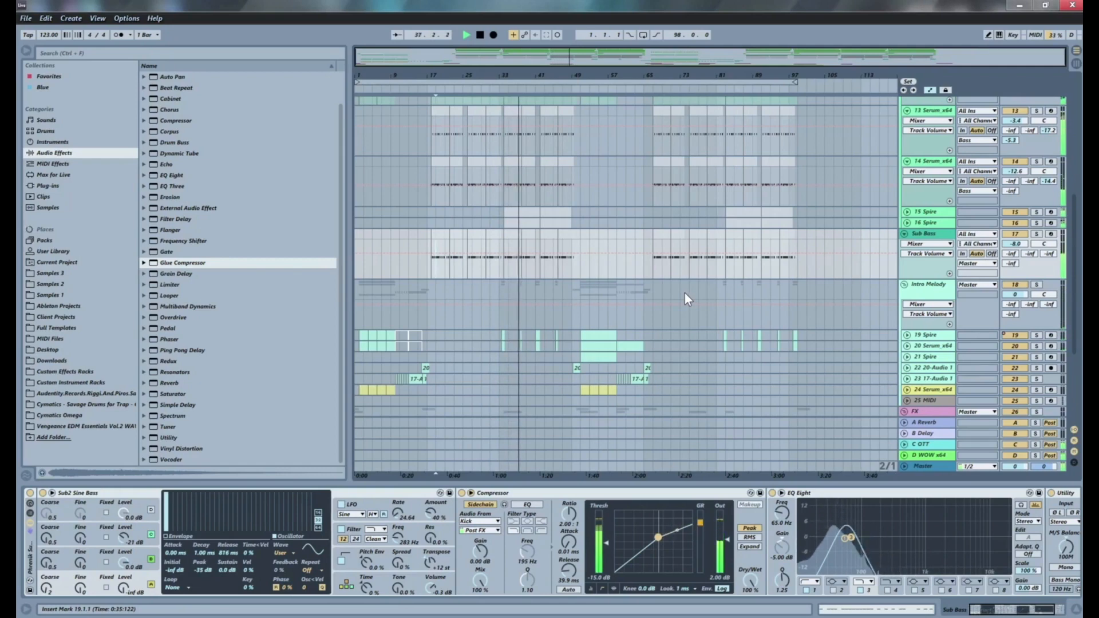
key(space)
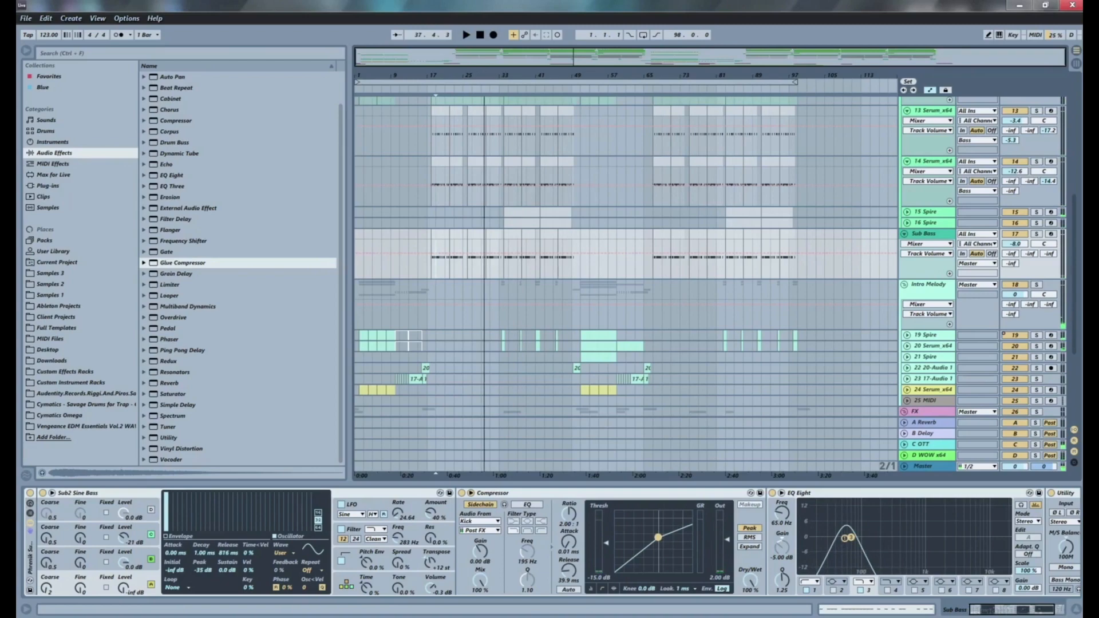
Step: Play the whole arrangement from bar 1 and look over its tracks from Drums to the Tiësto reference during playback
drag(749, 186, 763, 187)
scroll(699, 189, down, 5)
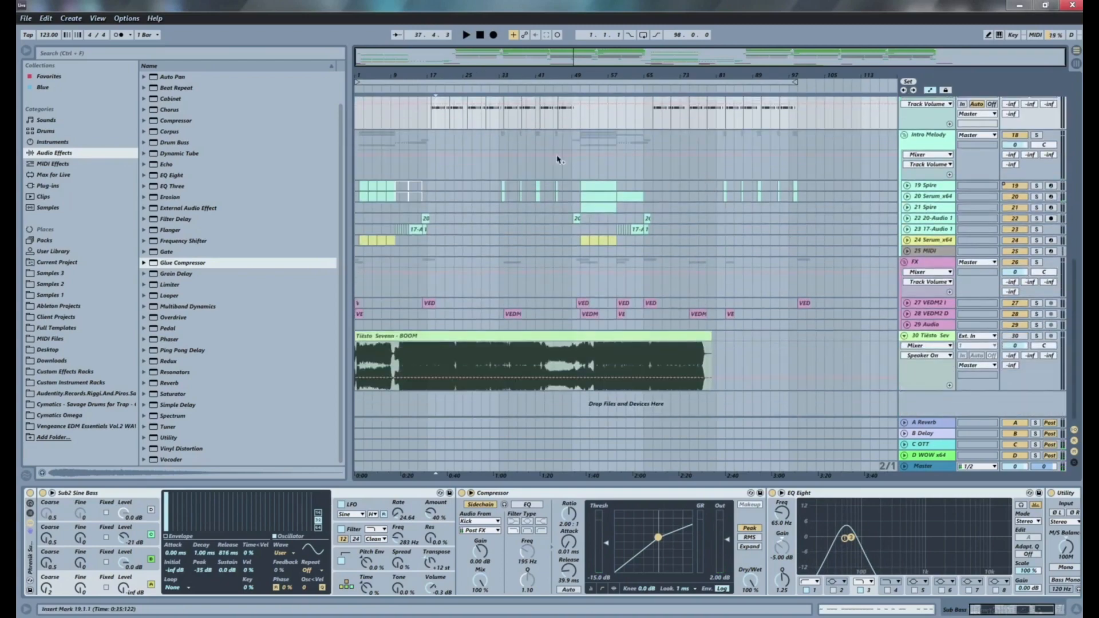
click(356, 294)
key(space)
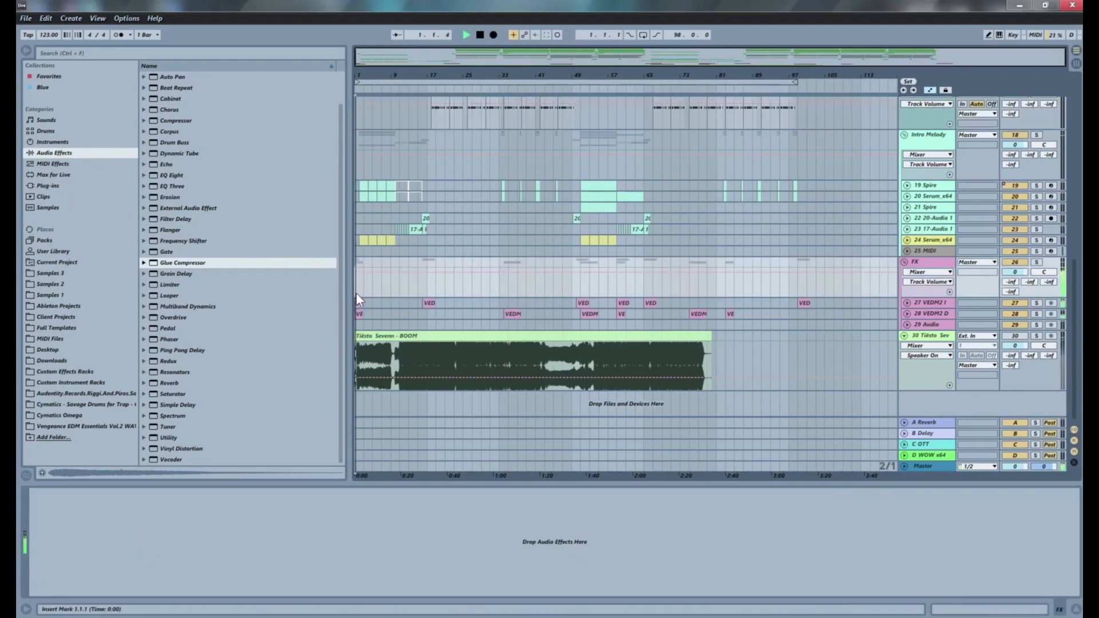
scroll(523, 260, up, 6)
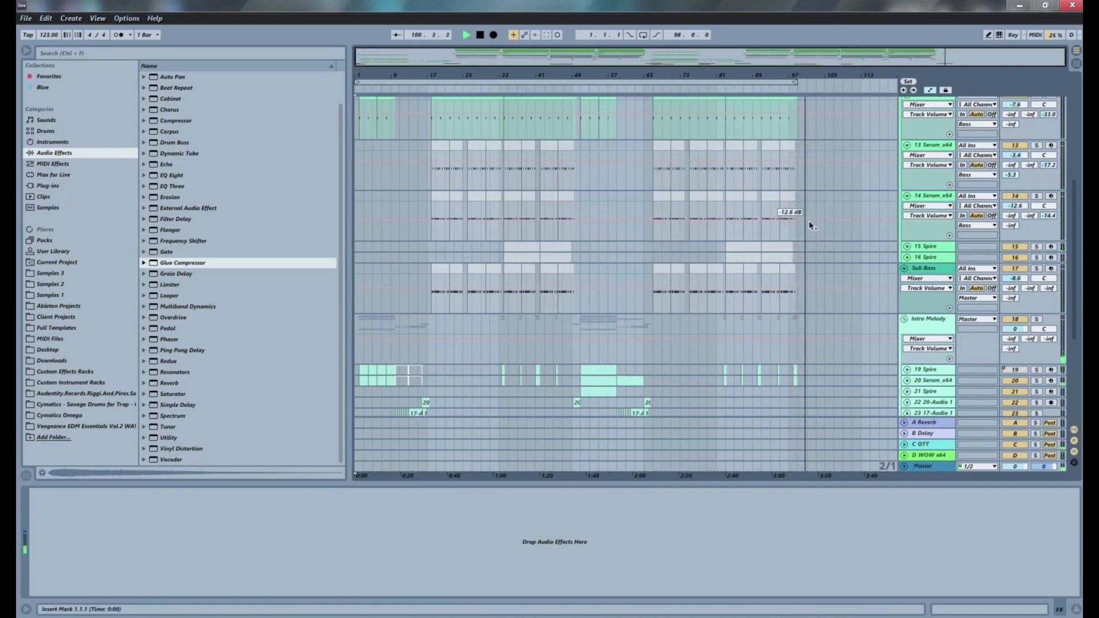
scroll(658, 282, down, 2)
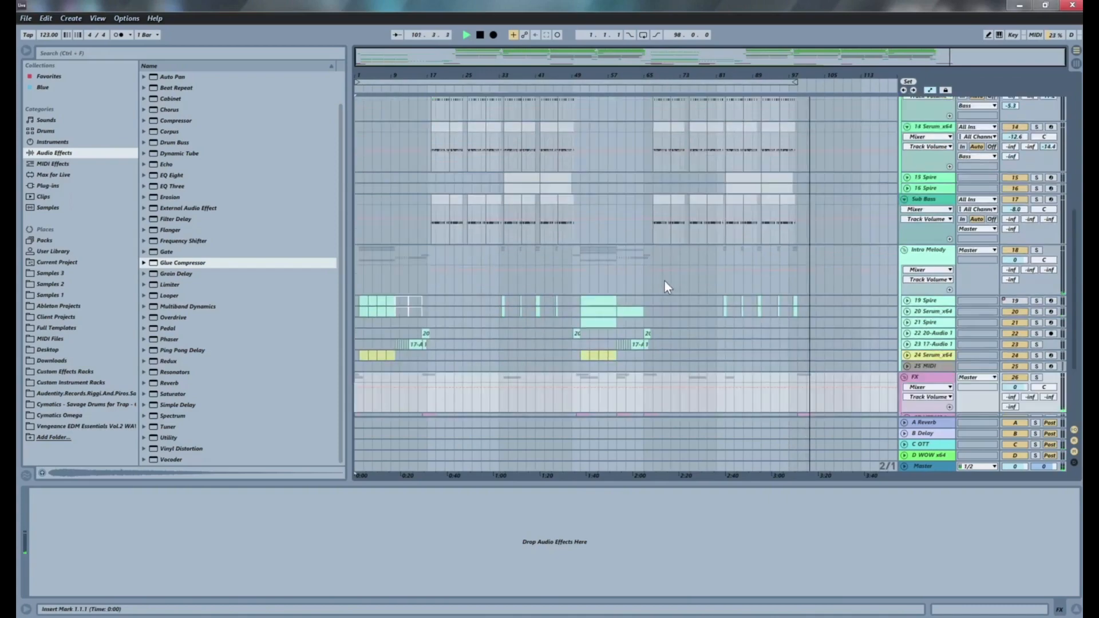
scroll(659, 287, down, 3)
scroll(663, 286, up, 8)
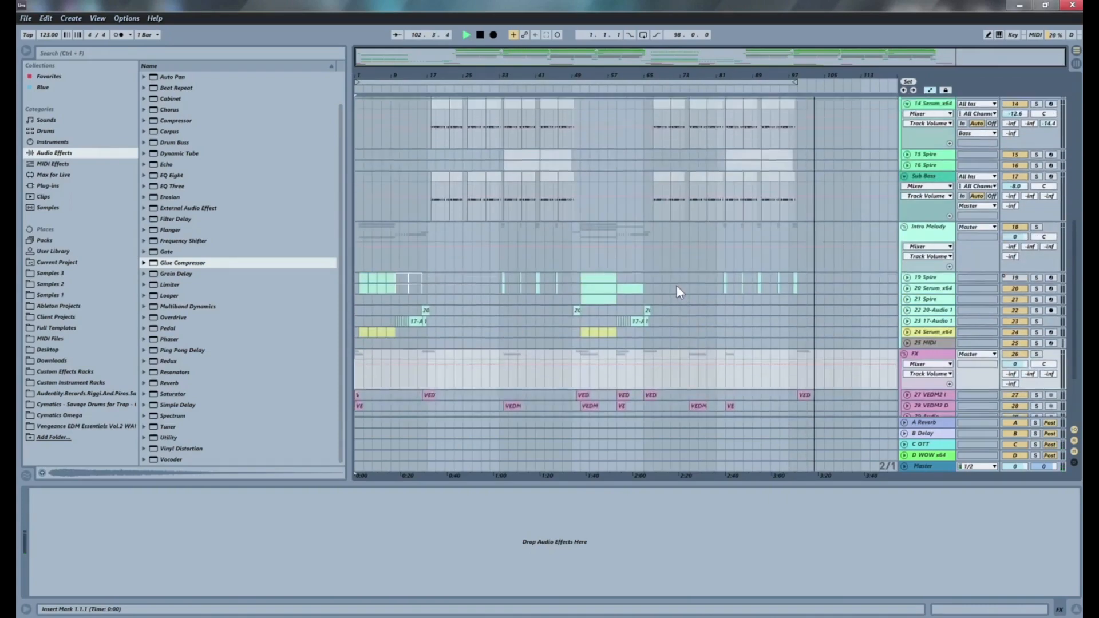
scroll(658, 283, up, 3)
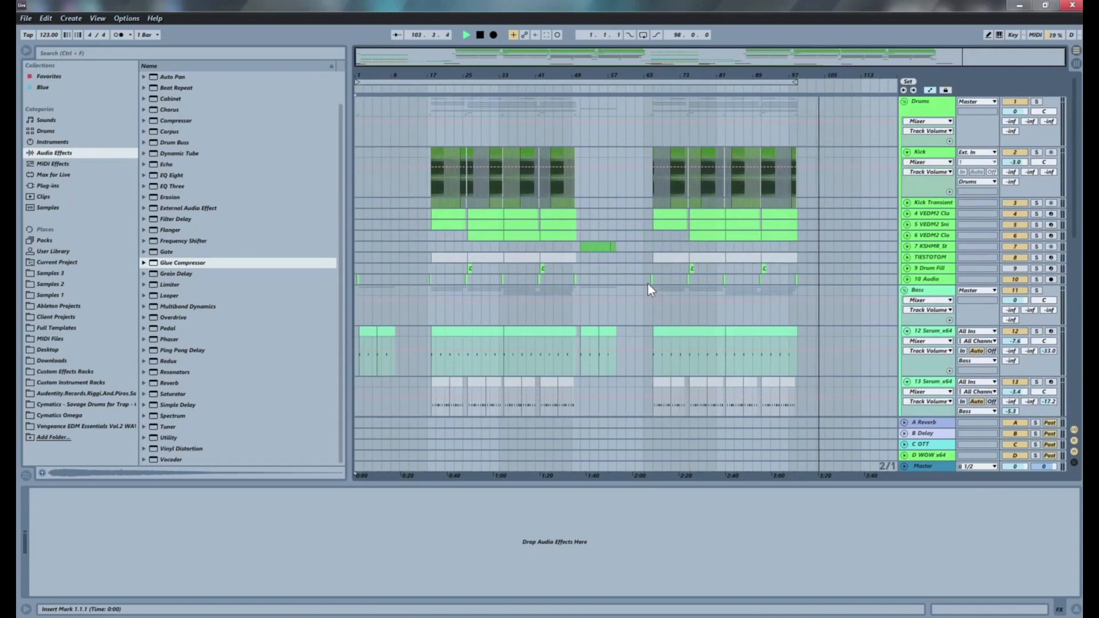
scroll(693, 255, down, 8)
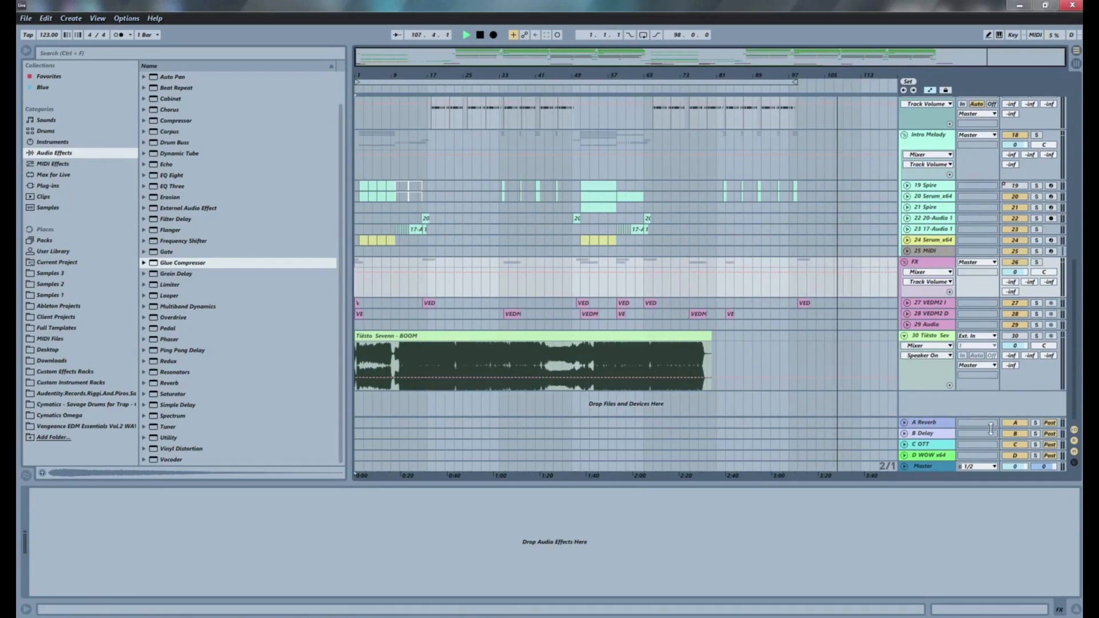
Step: Display the Master's devices, look over the low end of SPAN's spectrum graph, and close the analyzer
click(929, 468)
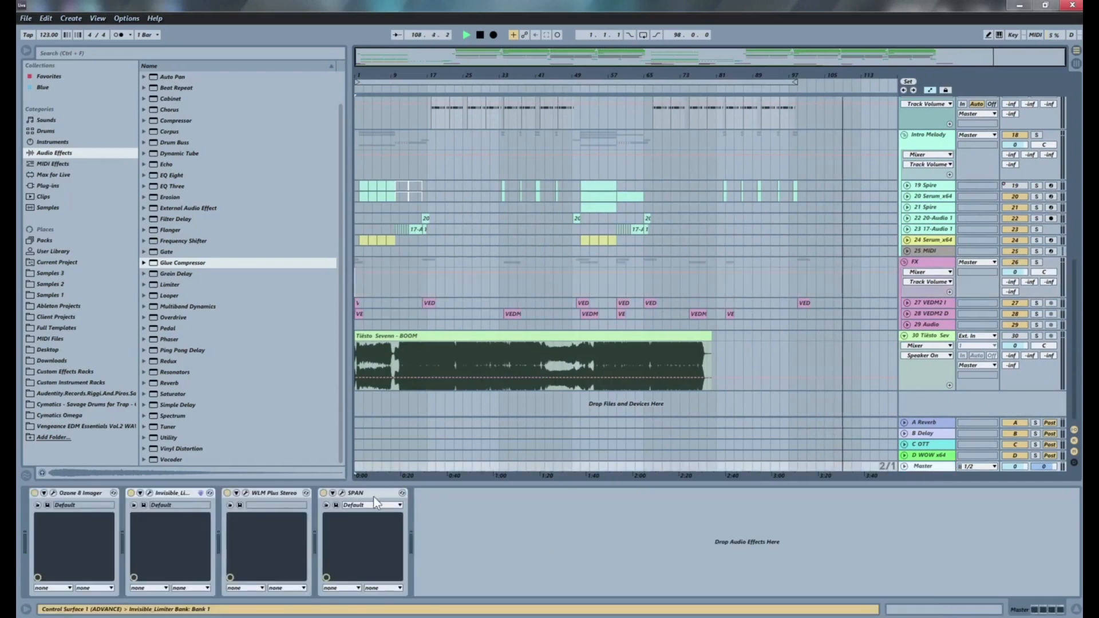
click(342, 493)
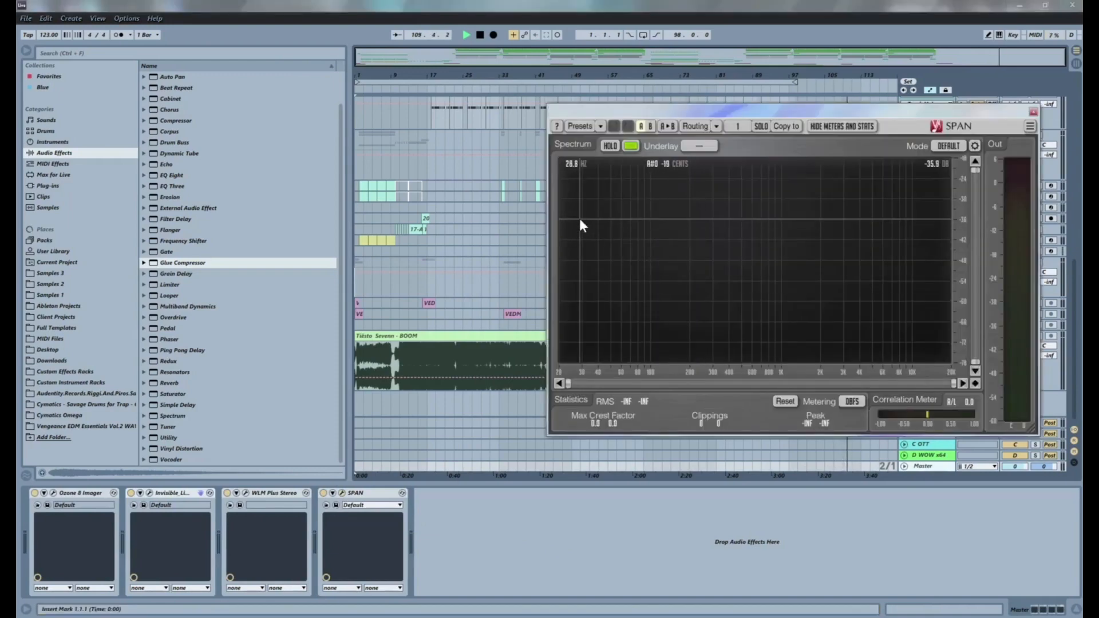
drag(736, 107, 483, 123)
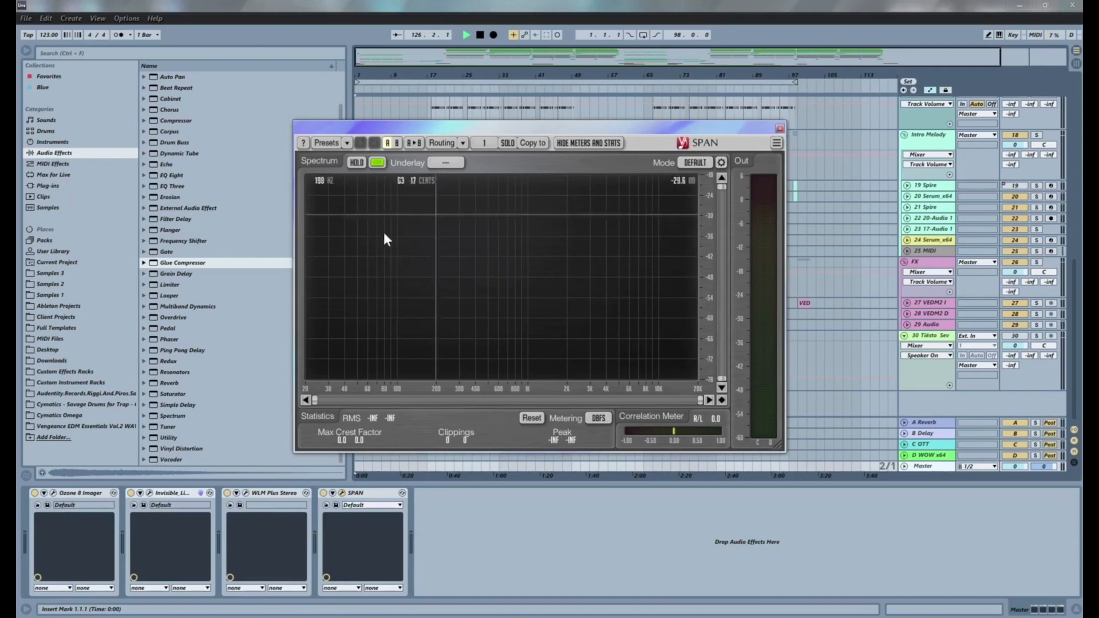
click(781, 128)
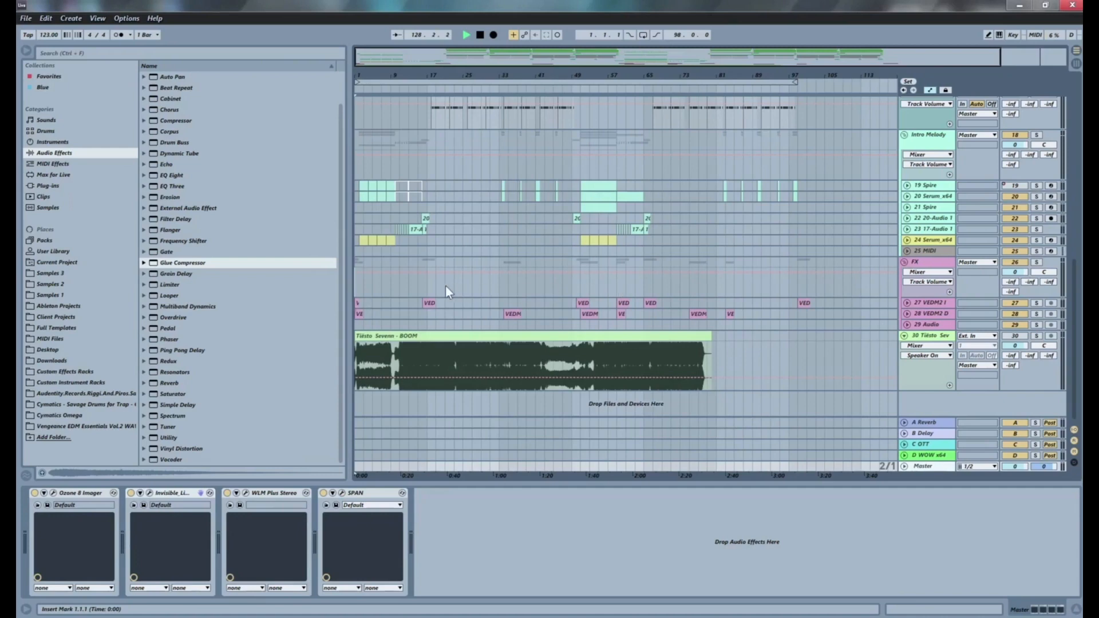
click(431, 287)
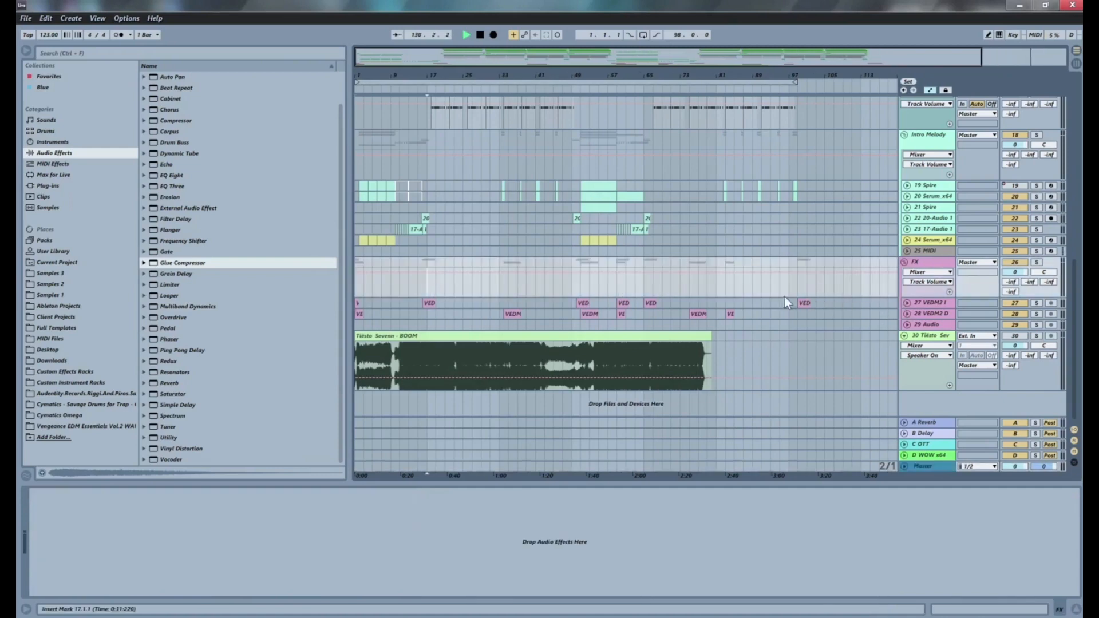
click(425, 313)
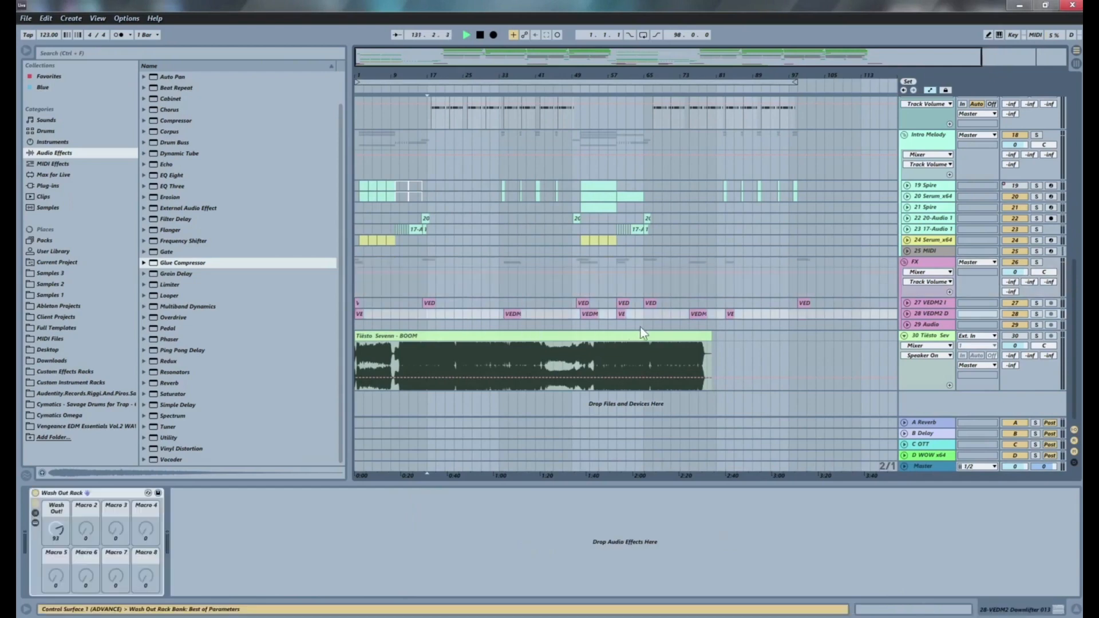
click(699, 325)
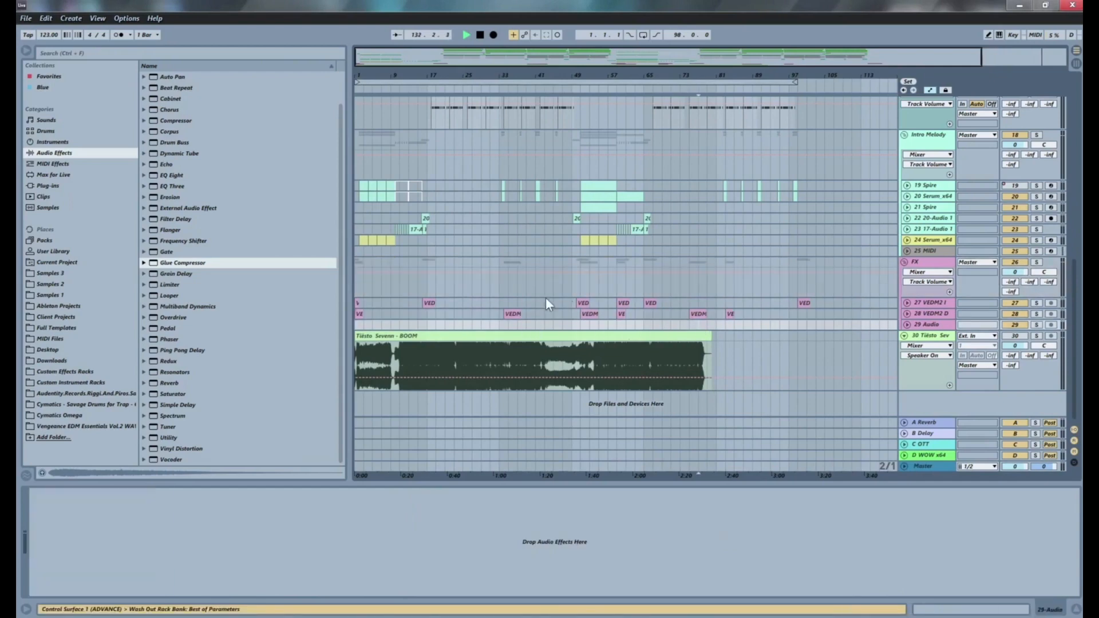
click(425, 288)
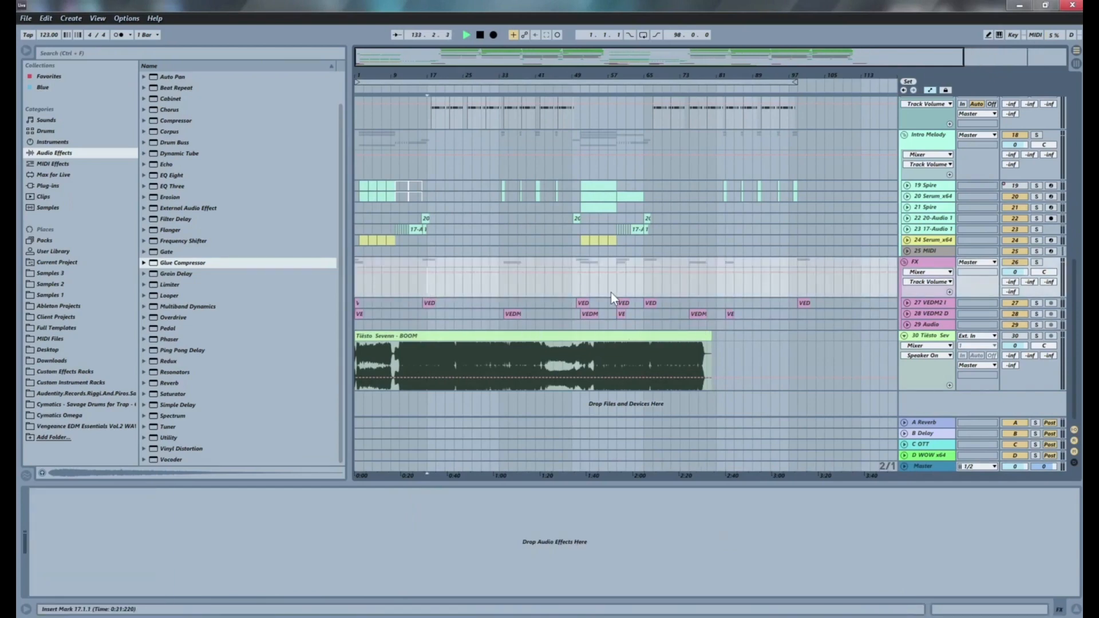
click(735, 359)
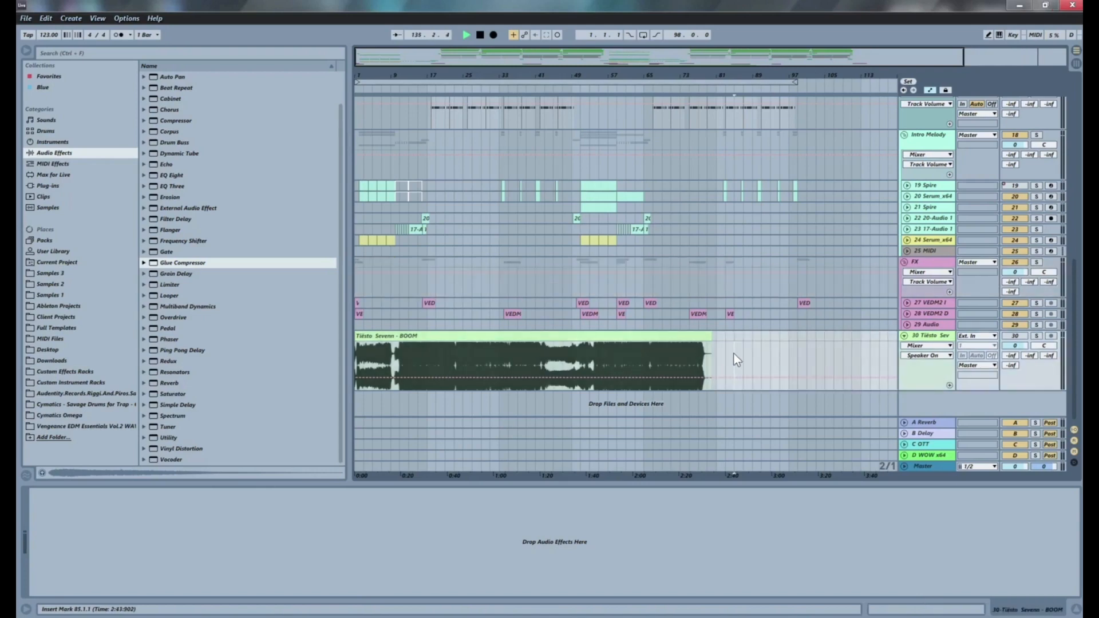
Step: Look over the arrangement's tracks from the Drums group to the Tiësto reference, ending on a wider timeline overview
scroll(595, 299, up, 8)
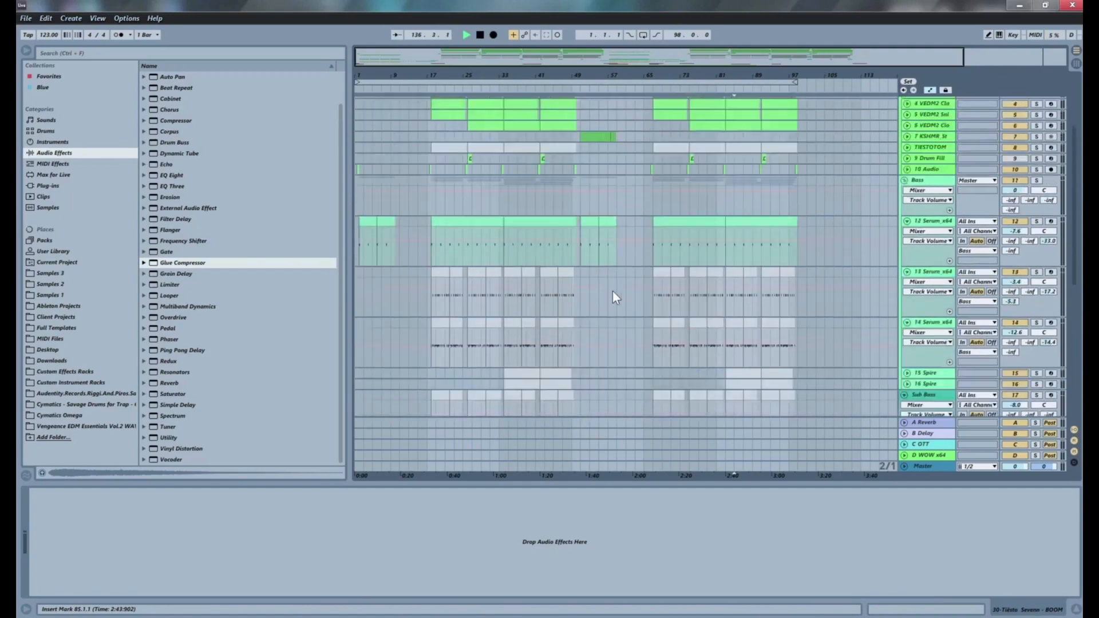
scroll(613, 292, up, 2)
scroll(611, 293, down, 6)
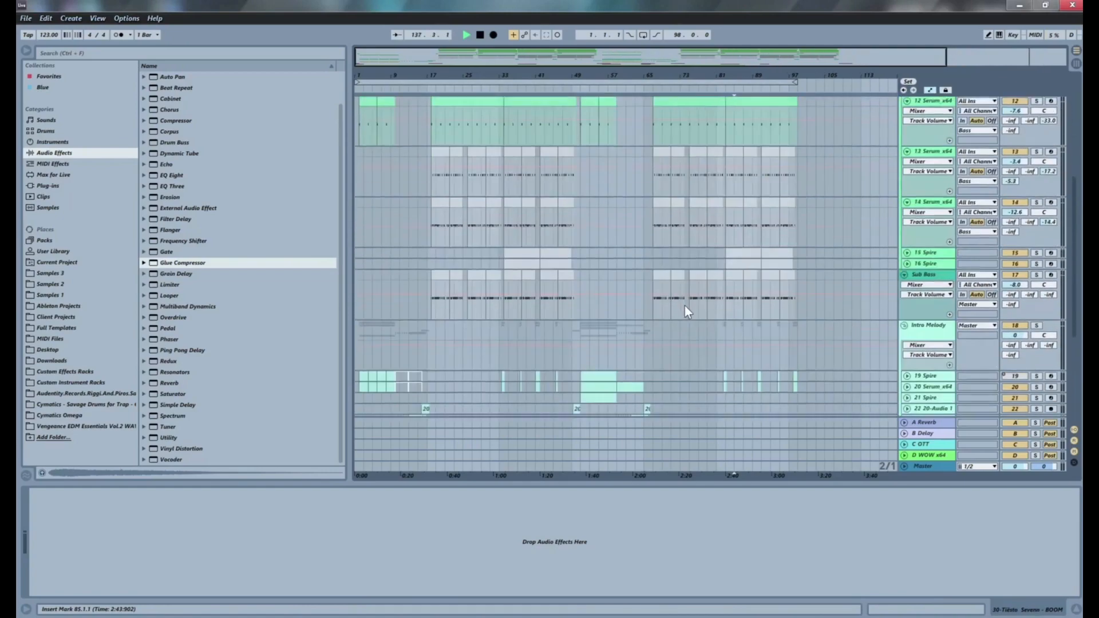
scroll(693, 303, down, 4)
scroll(719, 307, up, 8)
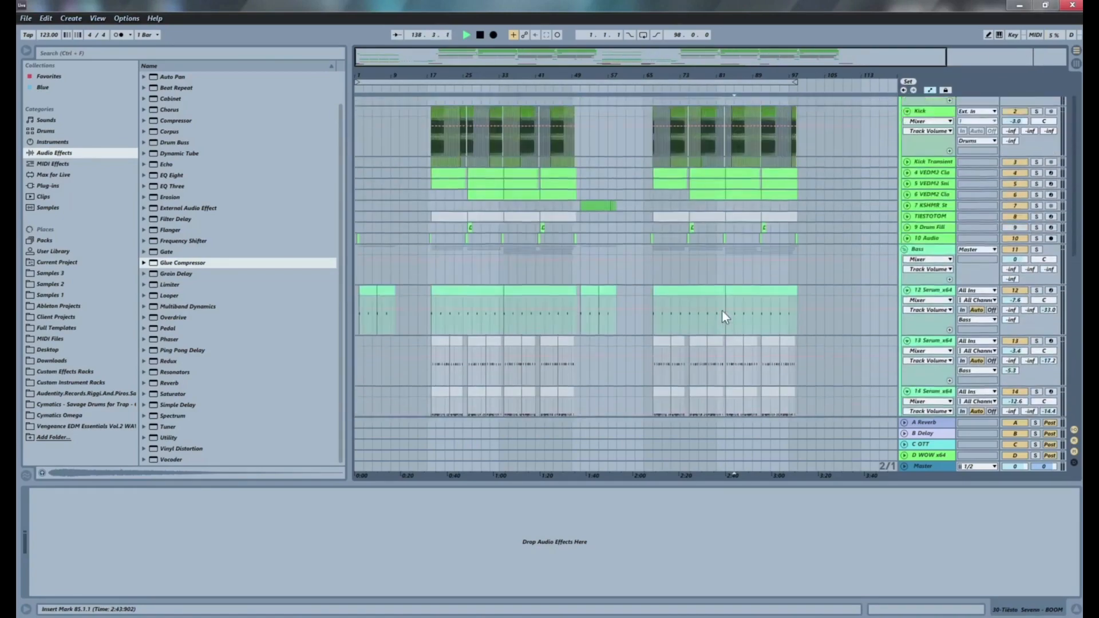
scroll(723, 311, up, 2)
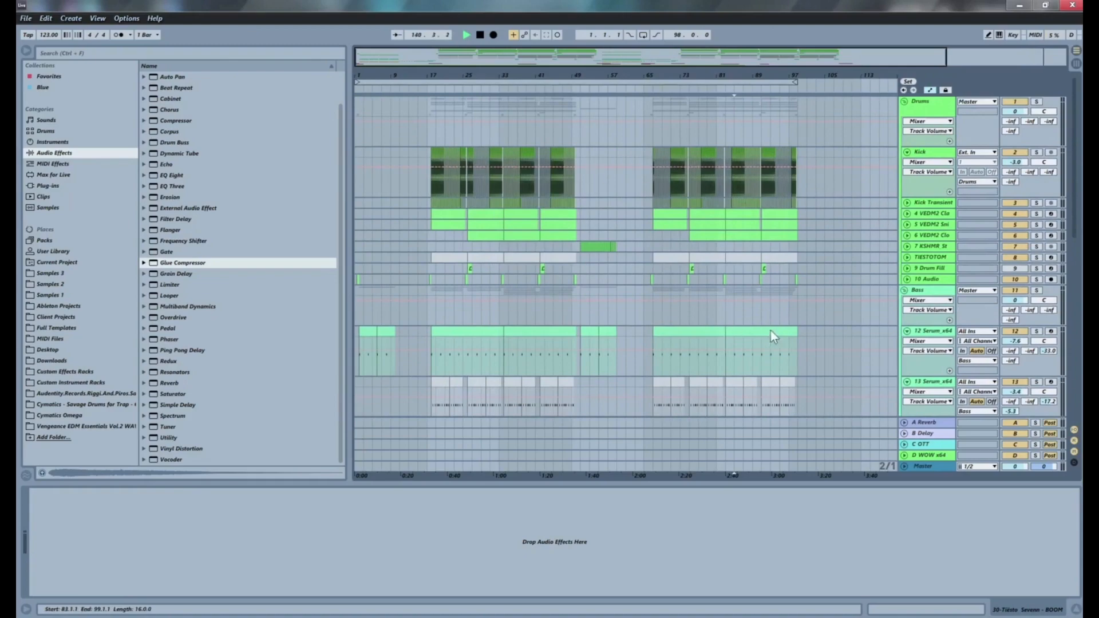
scroll(782, 338, down, 10)
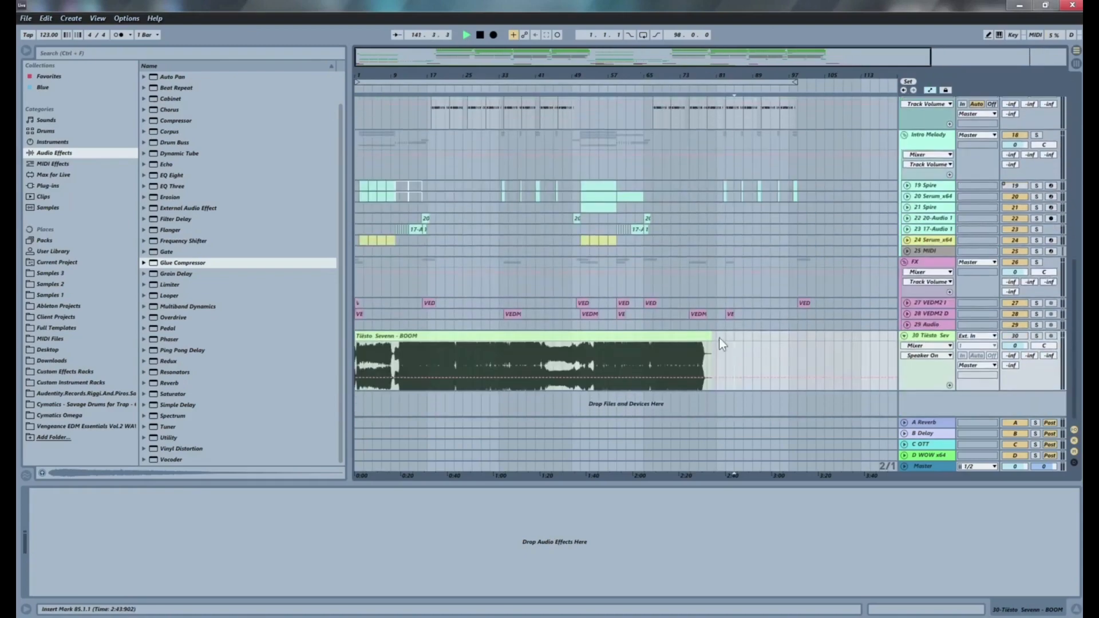
scroll(720, 342, up, 10)
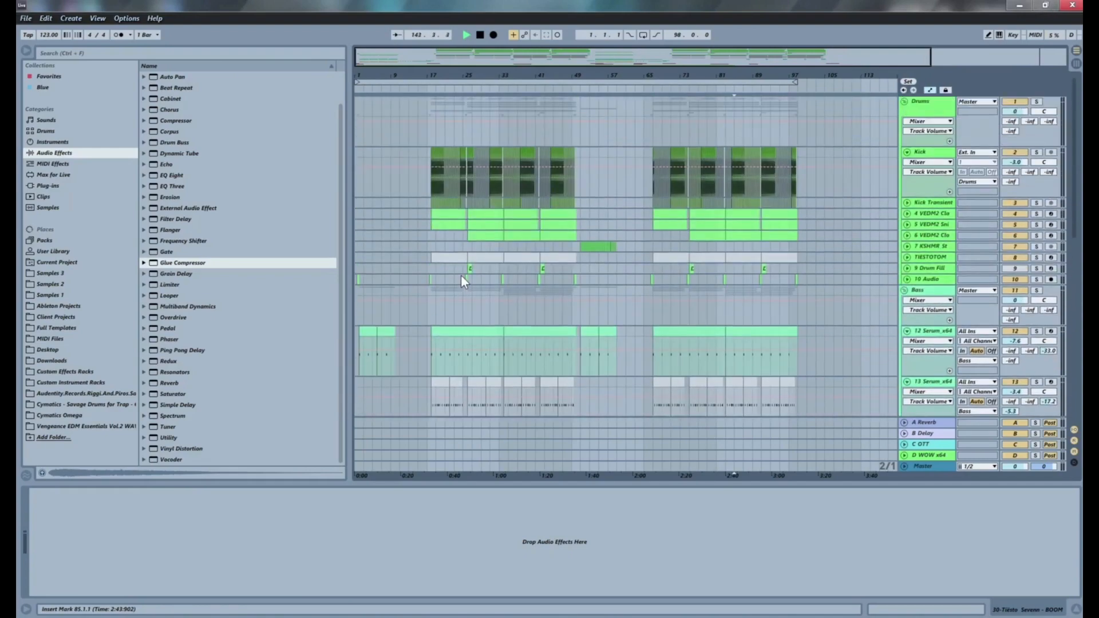
scroll(529, 277, down, 10)
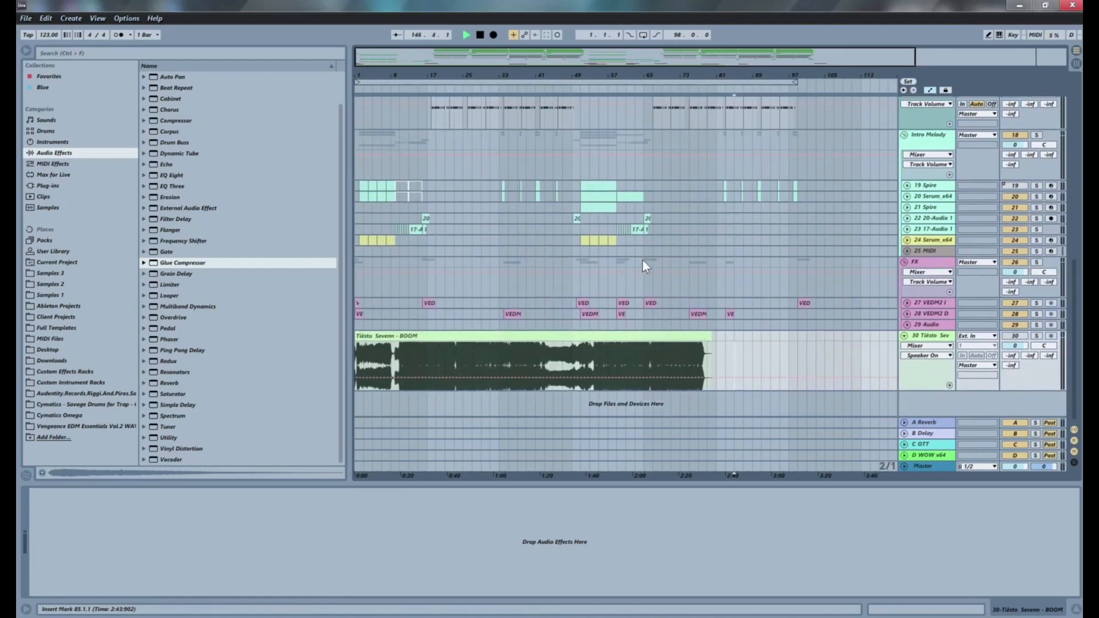
scroll(678, 189, up, 10)
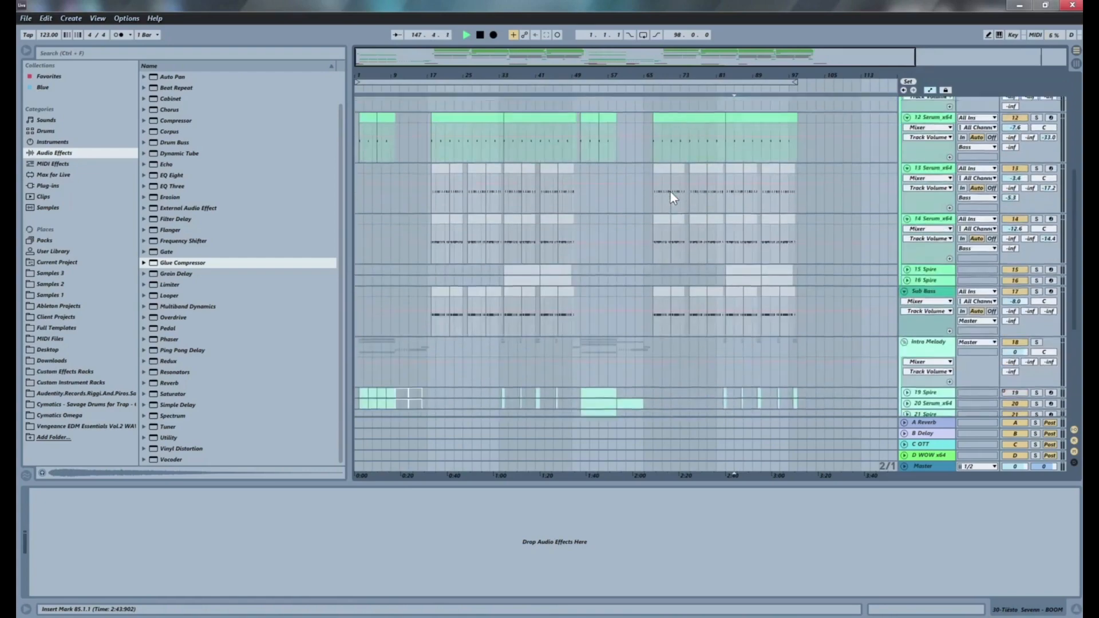
scroll(670, 194, up, 2)
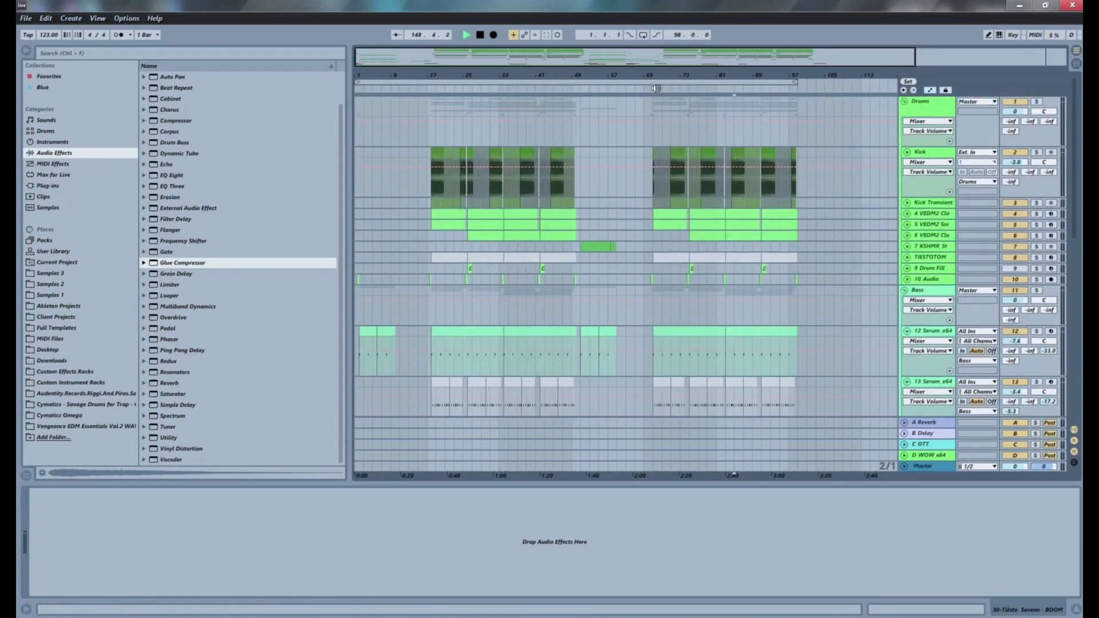
drag(433, 77, 417, 73)
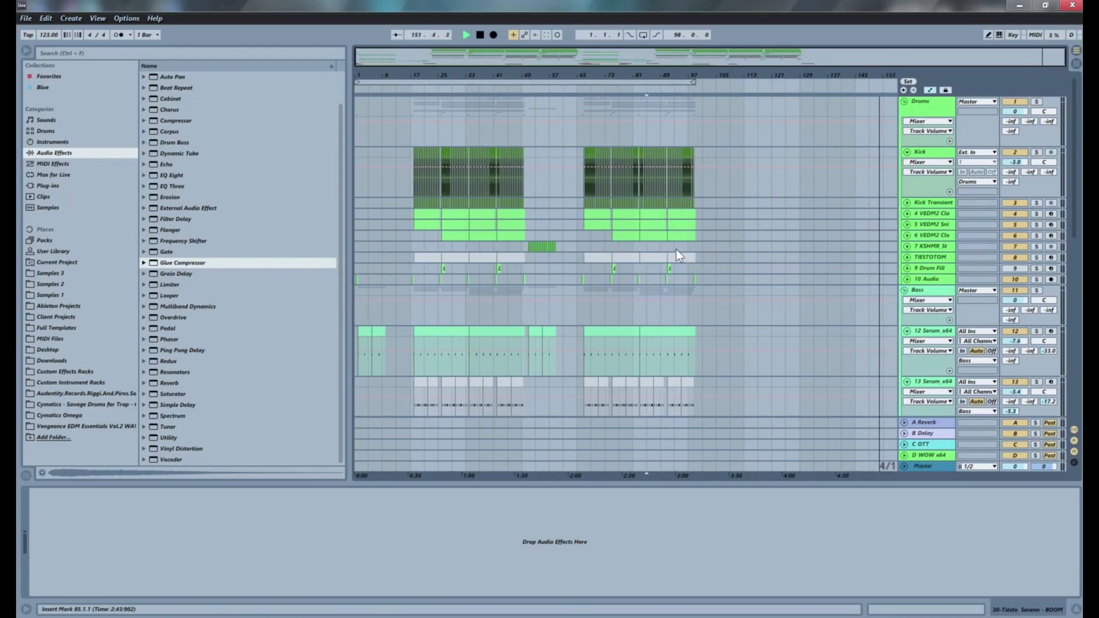
click(999, 617)
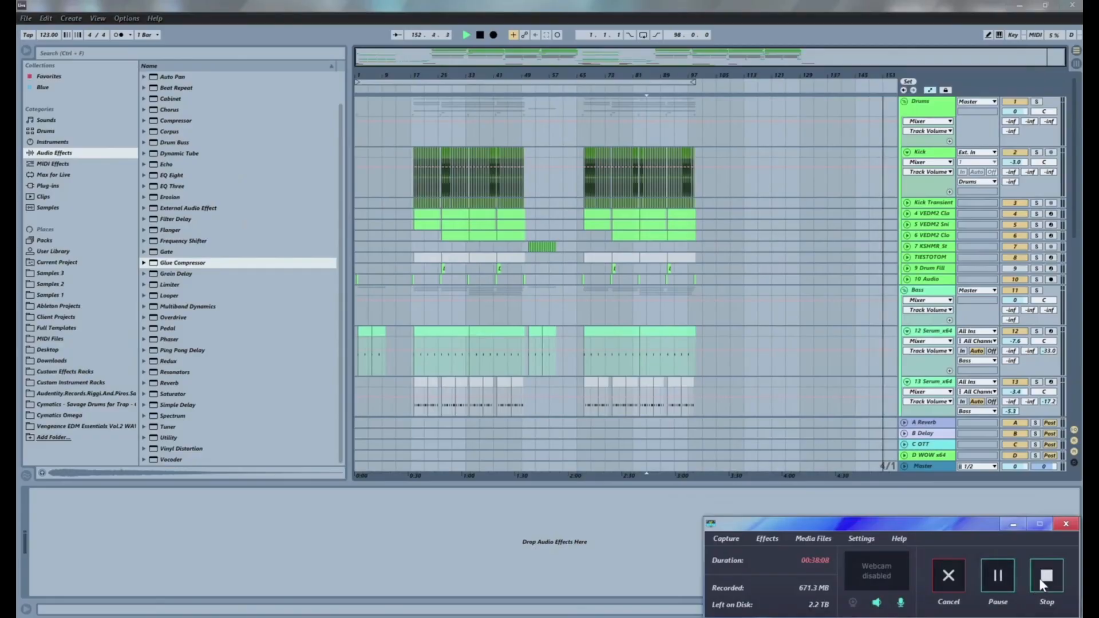